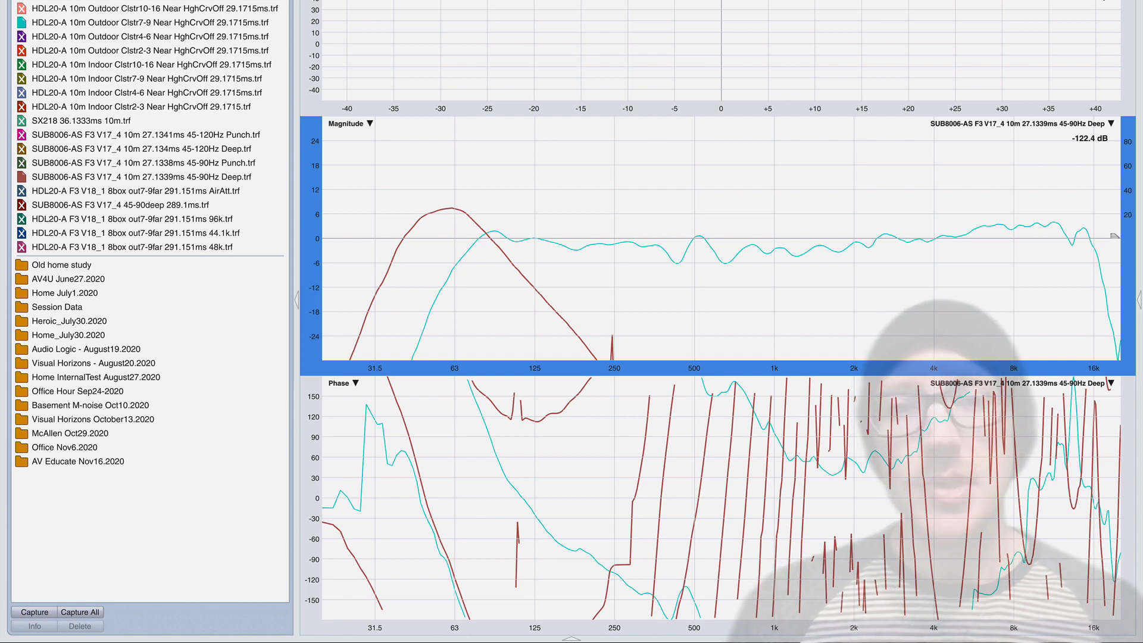
# - Shift the SUB8006-AS magnitude trace down and up against the HDL20-A trace, ending at an offset of -123.4 dB
pyautogui.click(505, 221)
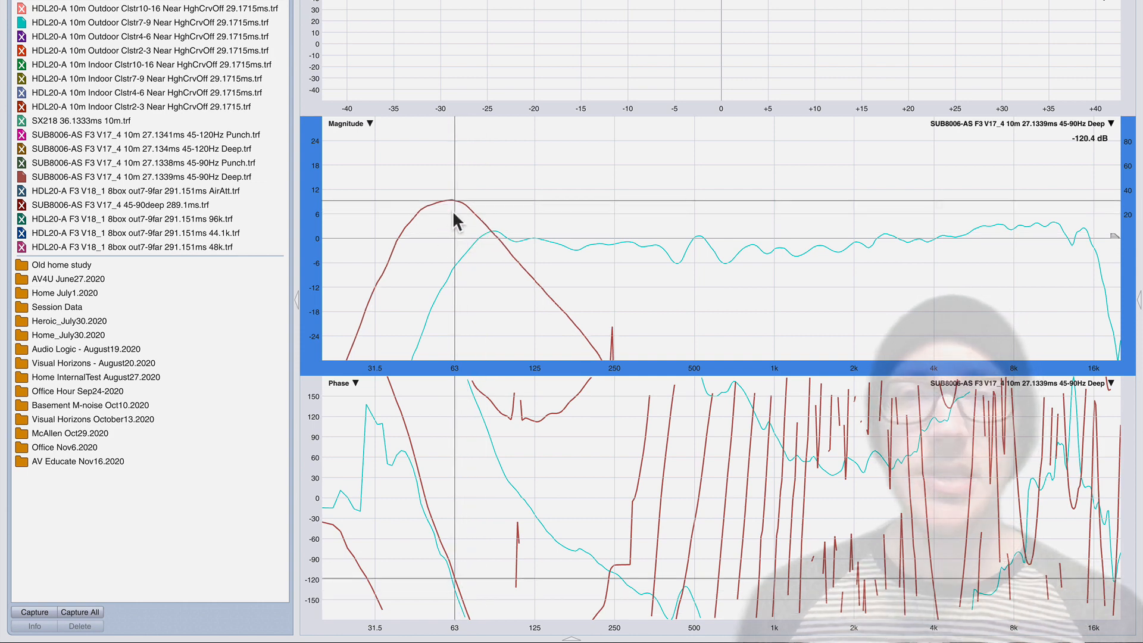
pyautogui.press('super+Down')
pyautogui.press('super+Down')
pyautogui.press('super+Down')
pyautogui.press('super+Down')
pyautogui.press('super+Down')
pyautogui.press('super+Down')
pyautogui.press('super+Up')
pyautogui.press('super+Up')
pyautogui.press('super+Up')
pyautogui.press('super+Up')
pyautogui.press('super+Up')
pyautogui.press('super+Up')
pyautogui.press('super+Up')
pyautogui.press('super+Up')
pyautogui.press('super+Up')
pyautogui.press('super+Up')
pyautogui.press('super+Up')
pyautogui.press('super+Up')
pyautogui.press('super+Up')
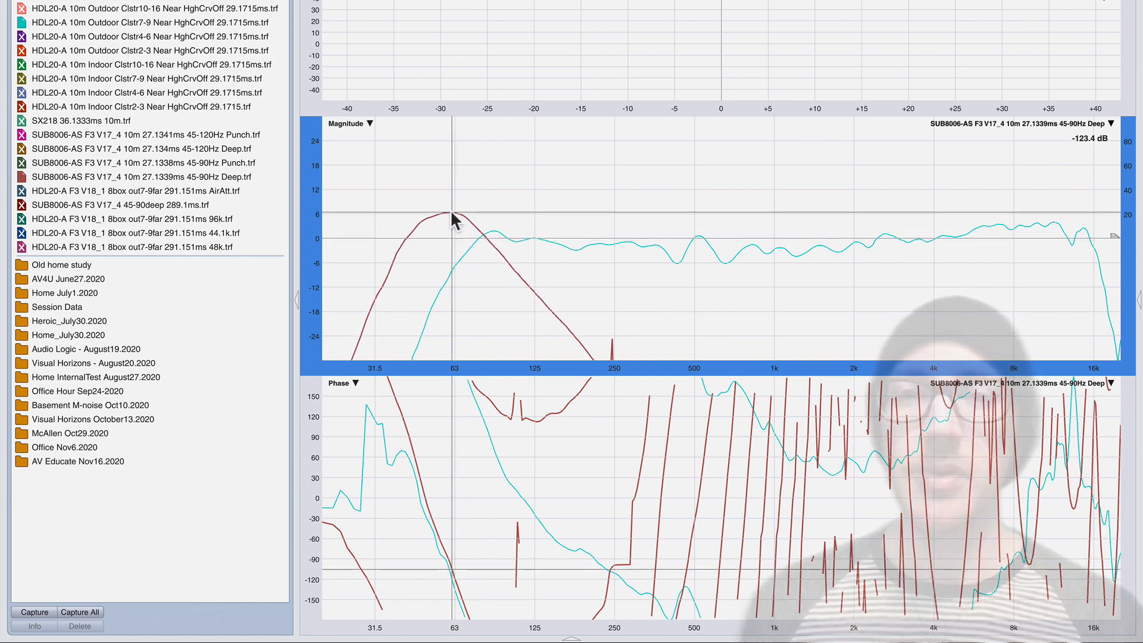
# - Lower the subwoofer magnitude trace again and raise it to an offset of -115.4 dB
pyautogui.press('super+Down')
pyautogui.press('super+Down')
pyautogui.press('super+Down')
pyautogui.press('super+Down')
pyautogui.press('super+Down')
pyautogui.press('super+Down')
pyautogui.press('super+Down')
pyautogui.press('super+Down')
pyautogui.press('super+Down')
pyautogui.press('super+Down')
pyautogui.press('super+Up')
pyautogui.press('super+Up')
pyautogui.press('super+Up')
pyautogui.press('super+Up')
pyautogui.press('super+Up')
pyautogui.press('super+Up')
pyautogui.press('super+Up')
pyautogui.press('super+Up')
pyautogui.press('super+Up')
pyautogui.press('super+Up')
pyautogui.press('super+Up')
pyautogui.press('super+Up')
pyautogui.press('super+Up')
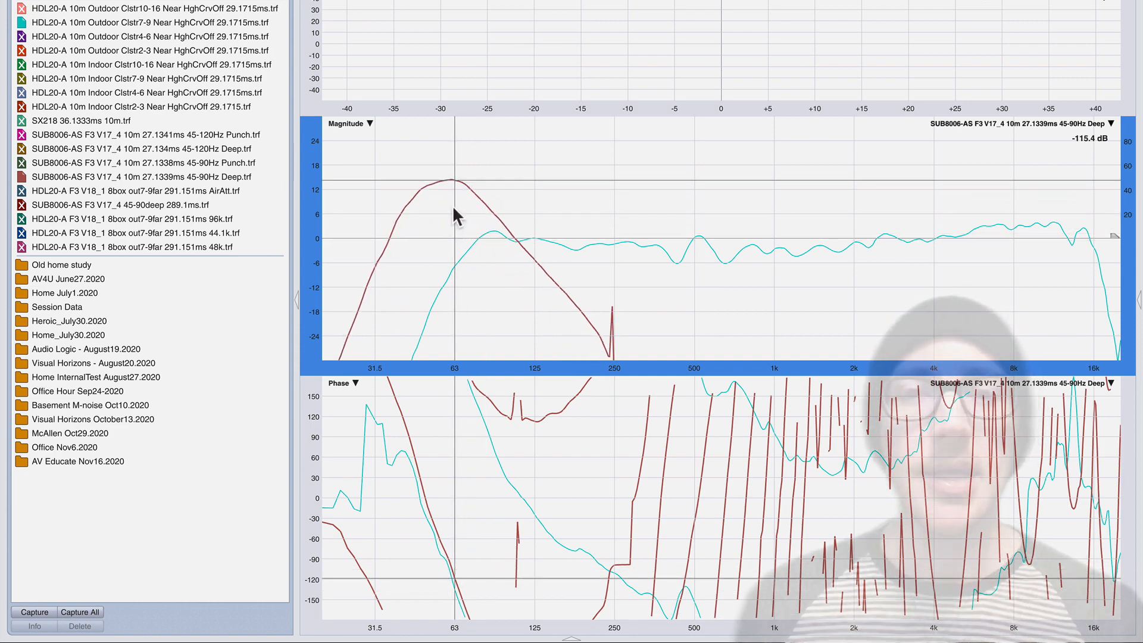
# - Bring the subwoofer magnitude trace down to an offset of -126.4 dB, level with the main speaker's trace
pyautogui.press('super+Down')
pyautogui.press('super+Down')
pyautogui.press('super+Down')
pyautogui.press('super+Down')
pyautogui.press('super+Down')
pyautogui.press('super+Down')
pyautogui.press('super+Down')
pyautogui.press('super+Down')
pyautogui.press('super+Down')
pyautogui.press('super+Down')
pyautogui.press('super+Down')
pyautogui.press('super+Down')
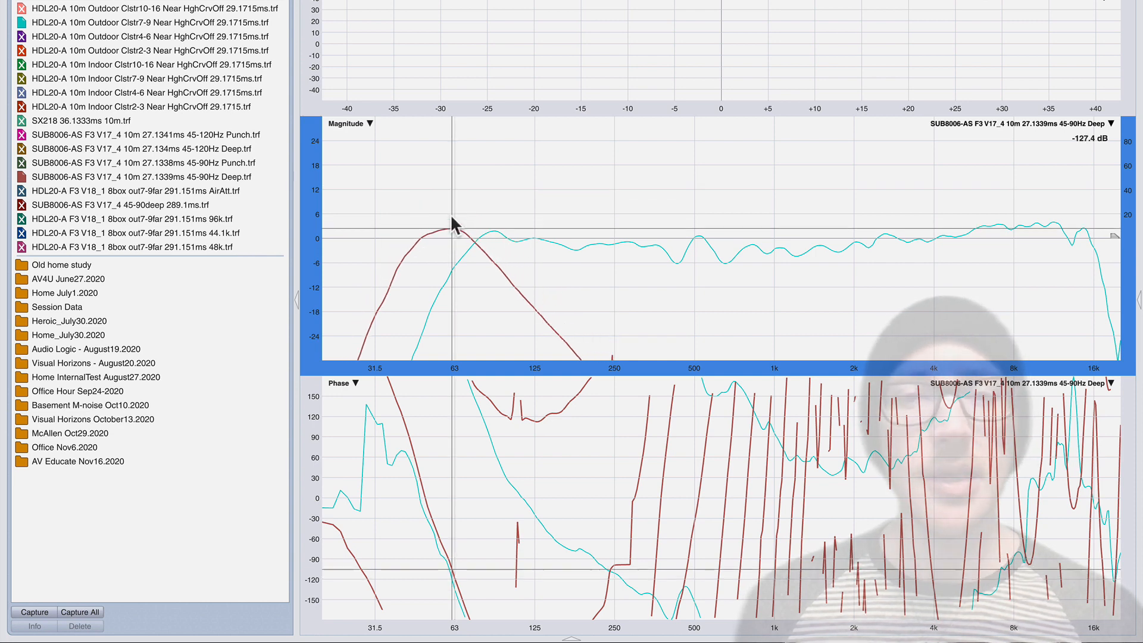
pyautogui.click(452, 219)
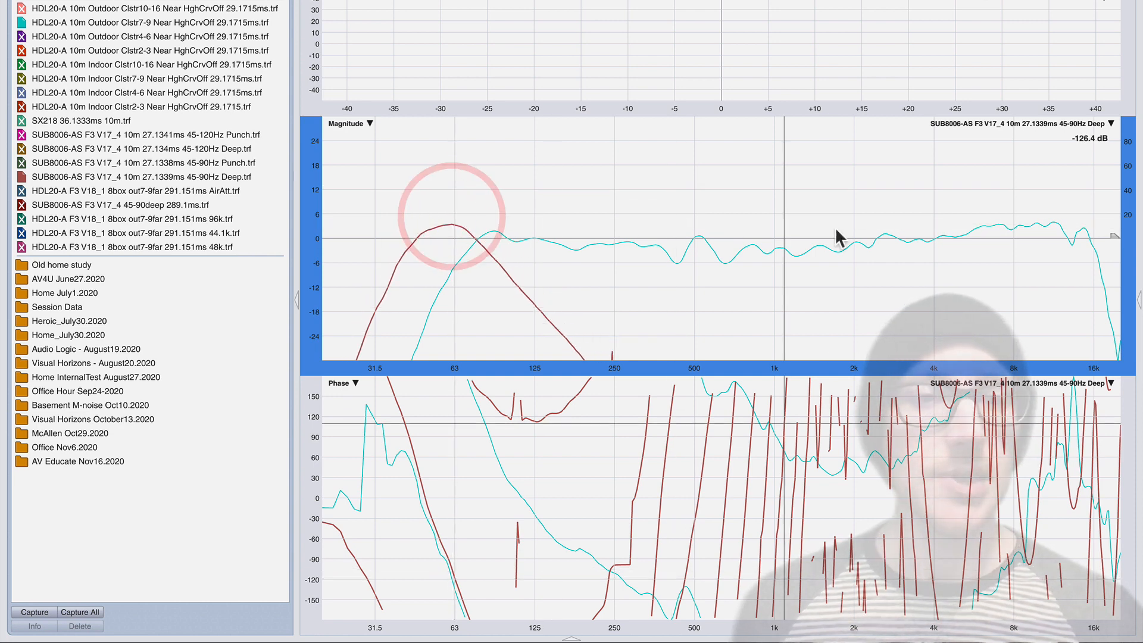
# - Compare the subwoofer's peak level near 63 Hz with the main speaker's level across the magnitude plot
pyautogui.click(609, 238)
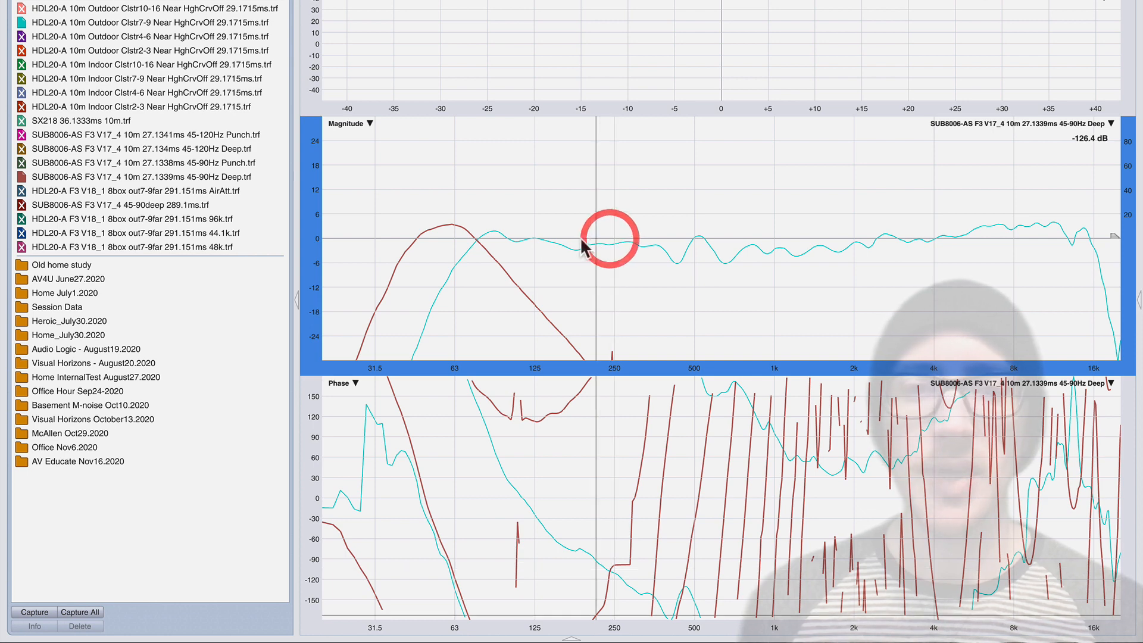
pyautogui.click(572, 242)
pyautogui.click(440, 225)
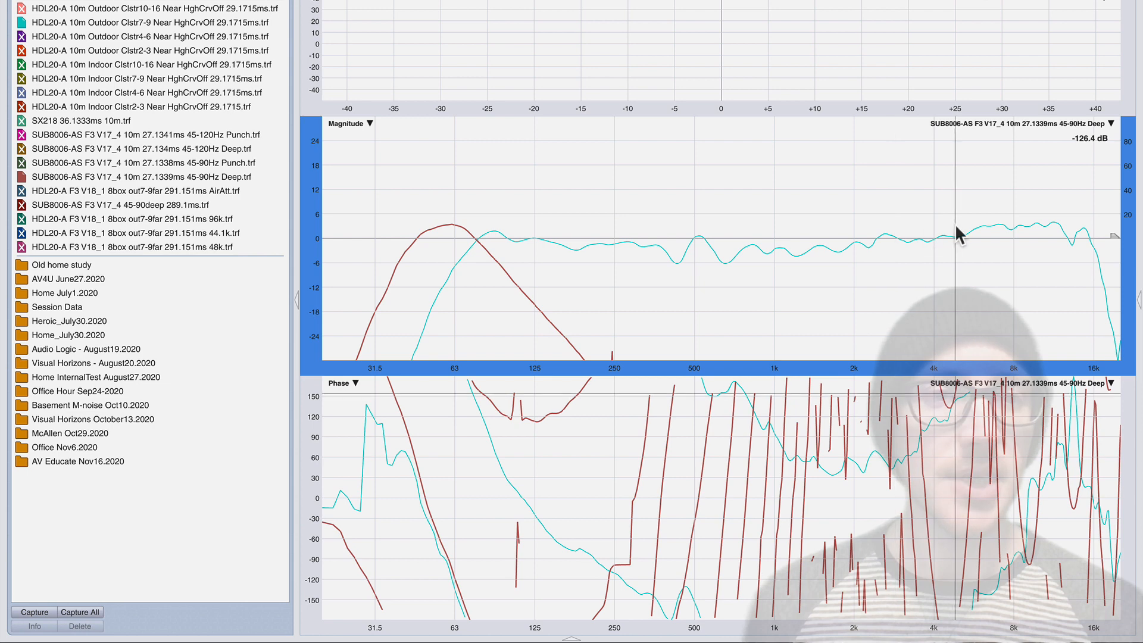
pyautogui.click(495, 238)
pyautogui.click(446, 234)
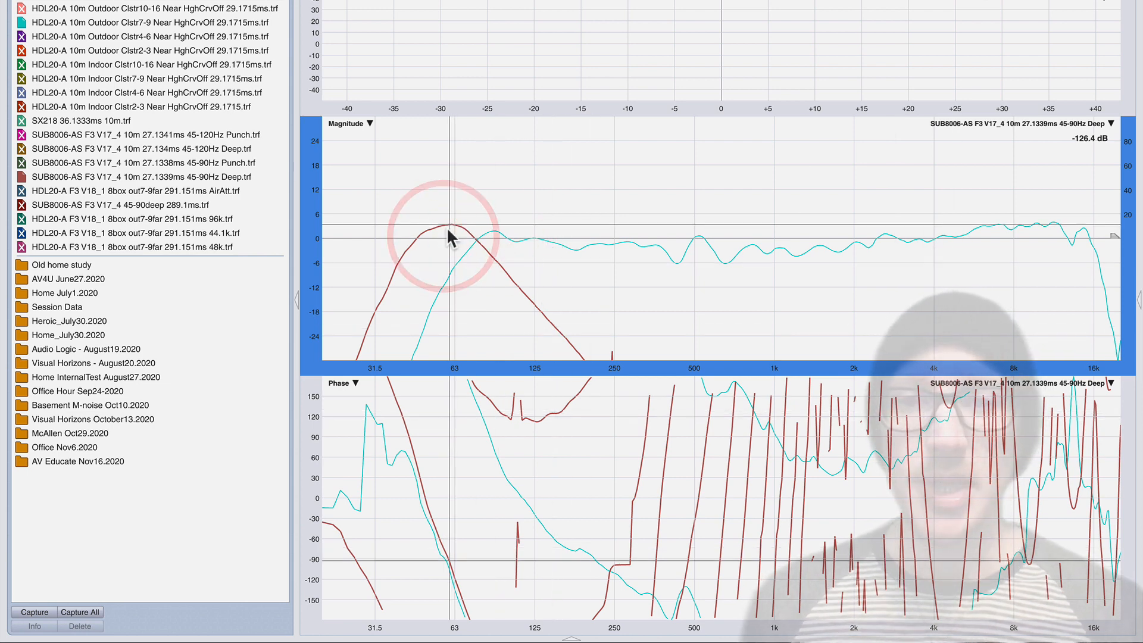
pyautogui.click(446, 232)
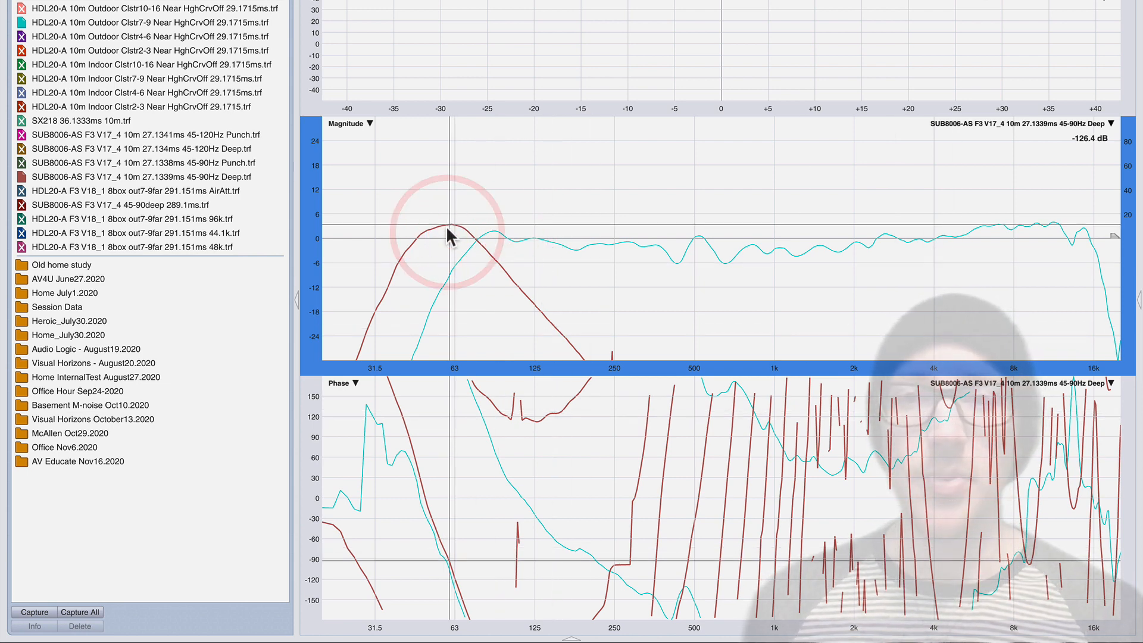
pyautogui.click(439, 228)
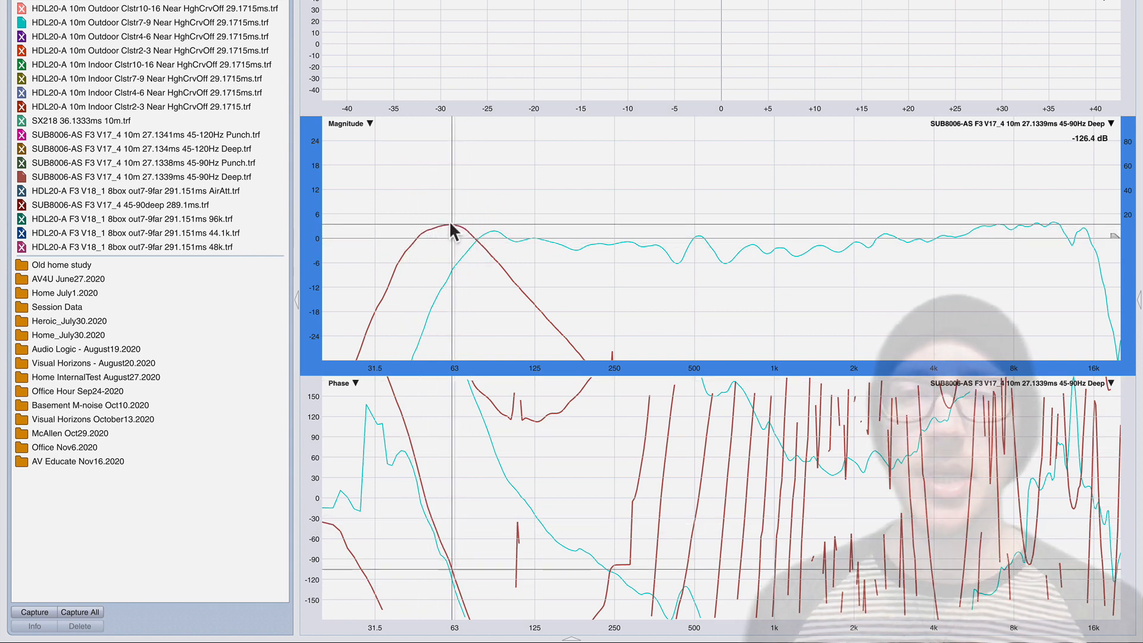
pyautogui.click(451, 199)
pyautogui.click(453, 221)
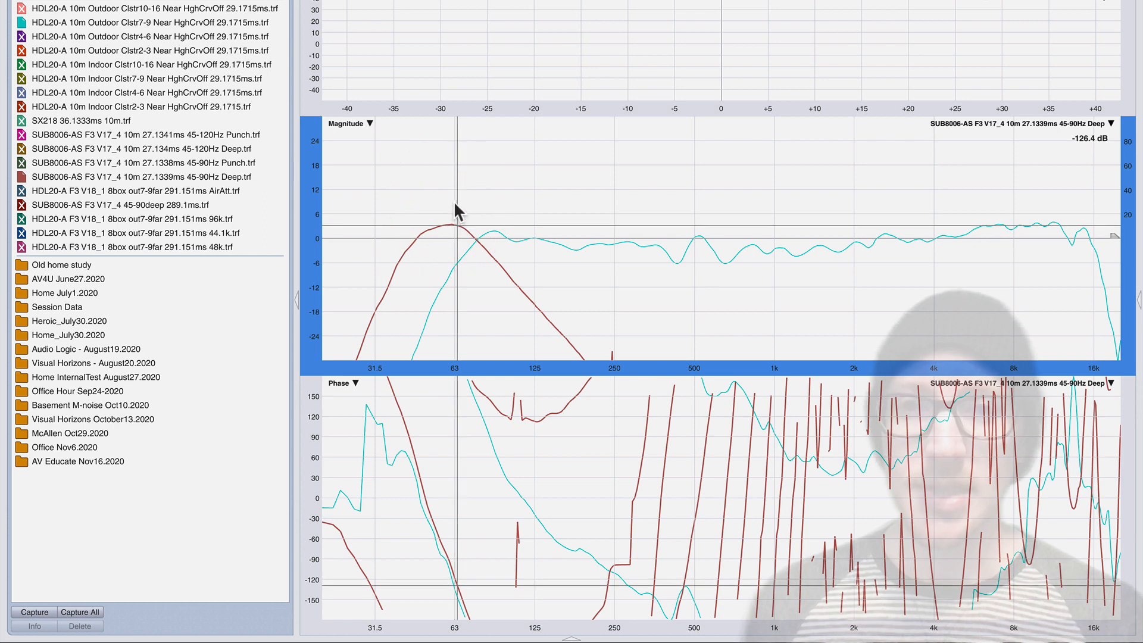
pyautogui.click(451, 226)
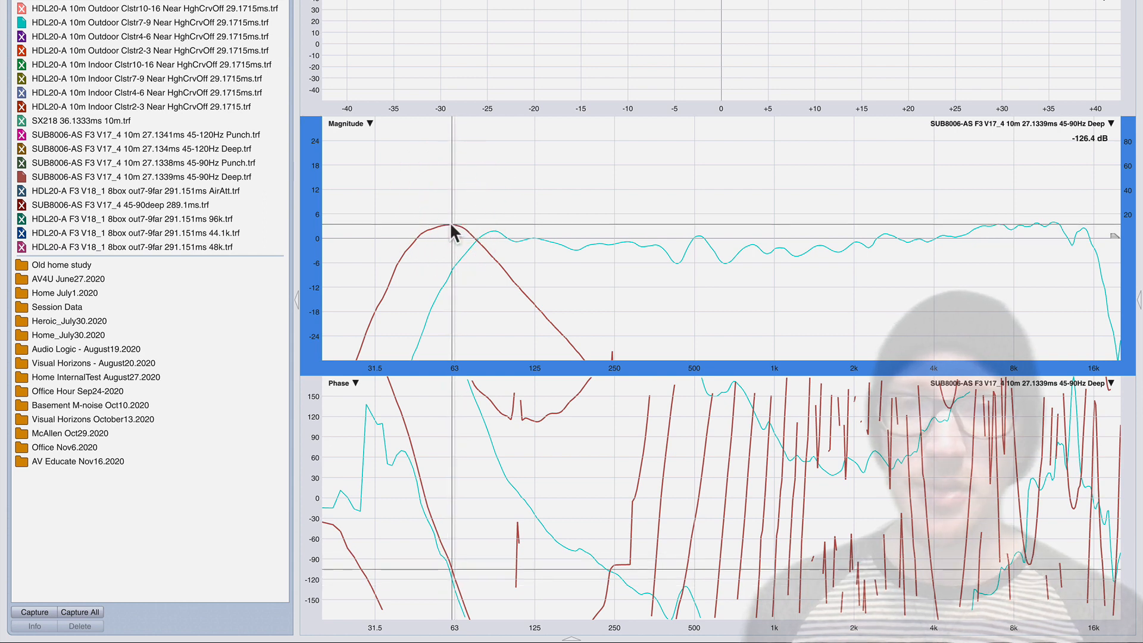
# - Raise the subwoofer magnitude trace by 14 dB, to an offset of -112.4 dB
pyautogui.press('super+Up')
pyautogui.press('super+Up')
pyautogui.press('super+Up')
pyautogui.press('super+Up')
pyautogui.press('super+Up')
pyautogui.press('super+Up')
pyautogui.press('super+Up')
pyautogui.press('super+Up')
pyautogui.press('super+Up')
pyautogui.press('super+Up')
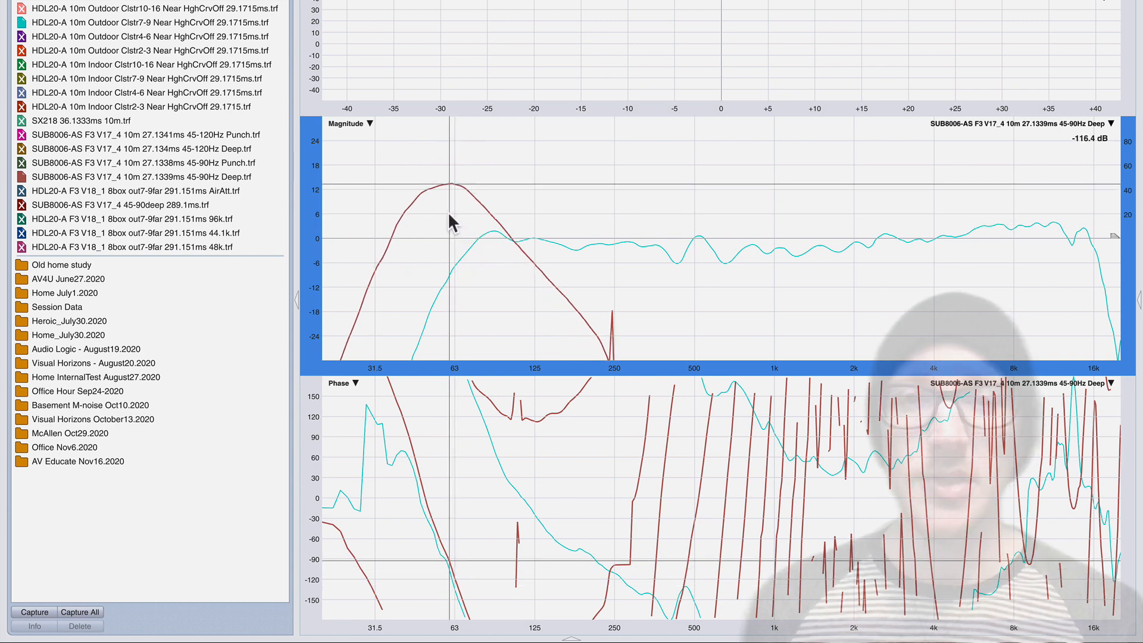
pyautogui.press('super+Up')
pyautogui.press('super+Up')
pyautogui.press('super+Up')
pyautogui.press('super+Up')
pyautogui.click(447, 211)
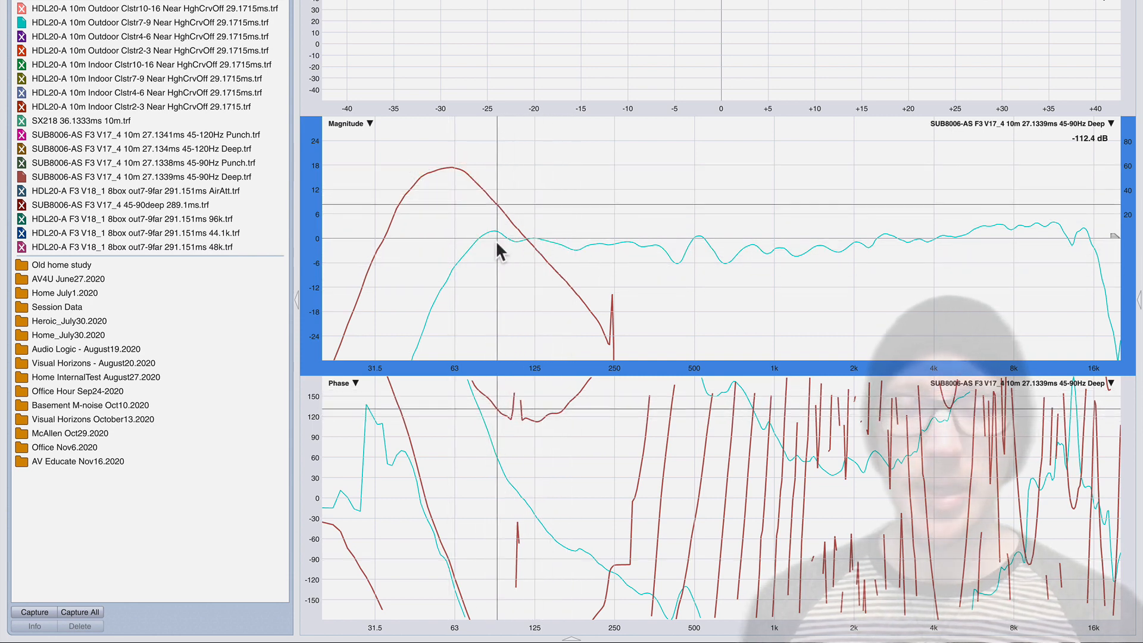
# - Mark the overlap region around 125 Hz with a rectangle and an arrow down to the phase plot, and clear the annotations
pyautogui.hotkey('ctrl', 'shift', 'Tab')
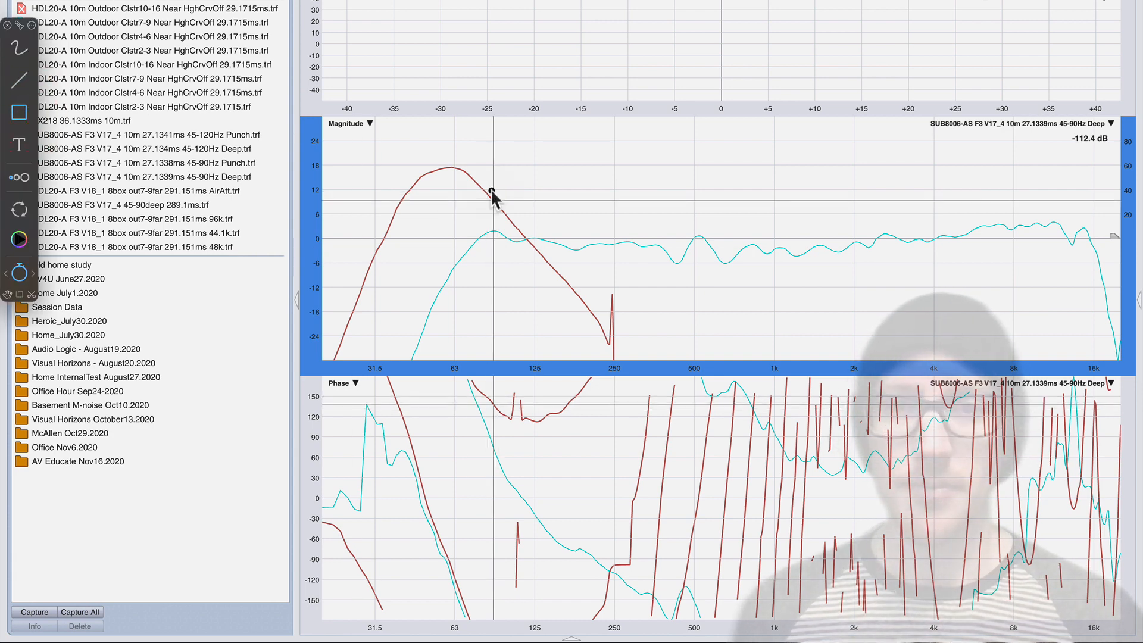
pyautogui.moveTo(510, 227); pyautogui.dragTo(581, 280)
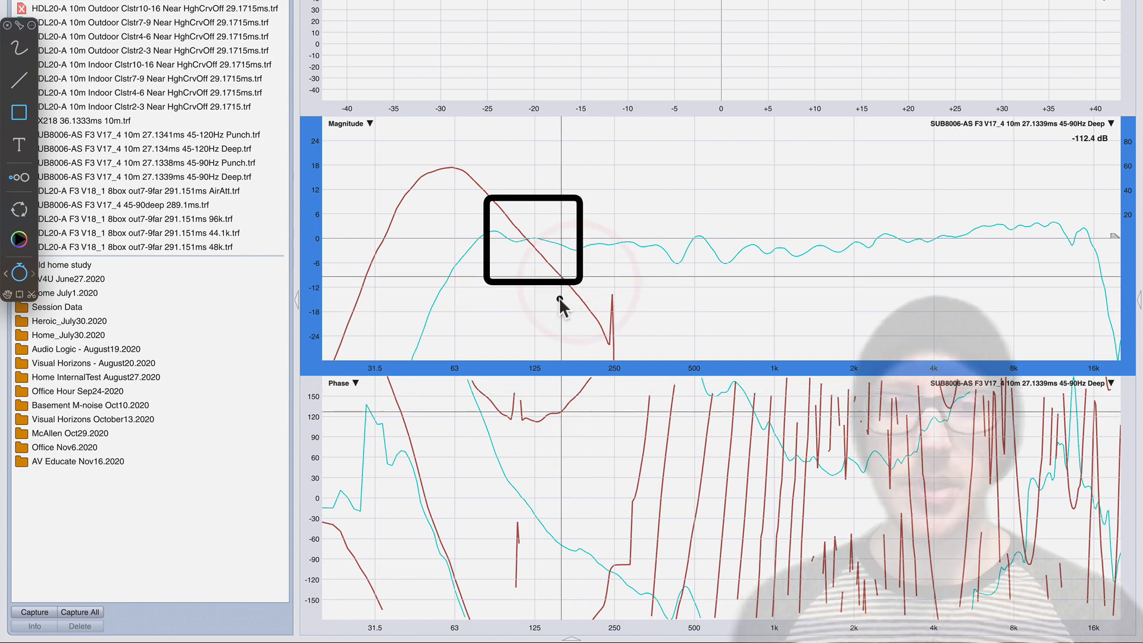
pyautogui.press('a')
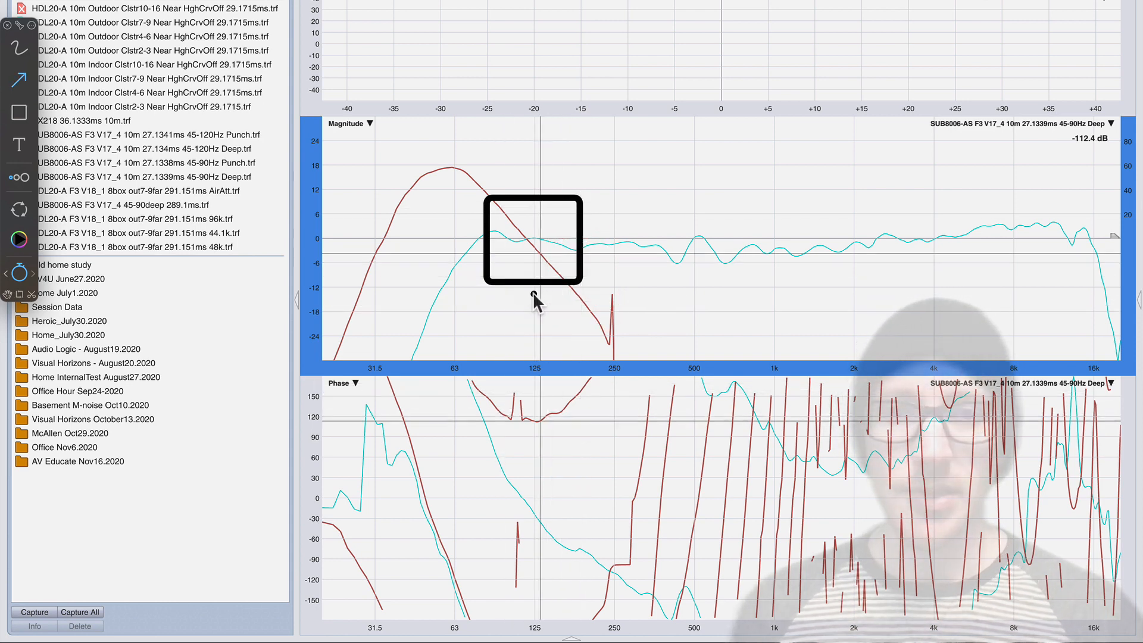
pyautogui.moveTo(533, 292); pyautogui.dragTo(533, 503)
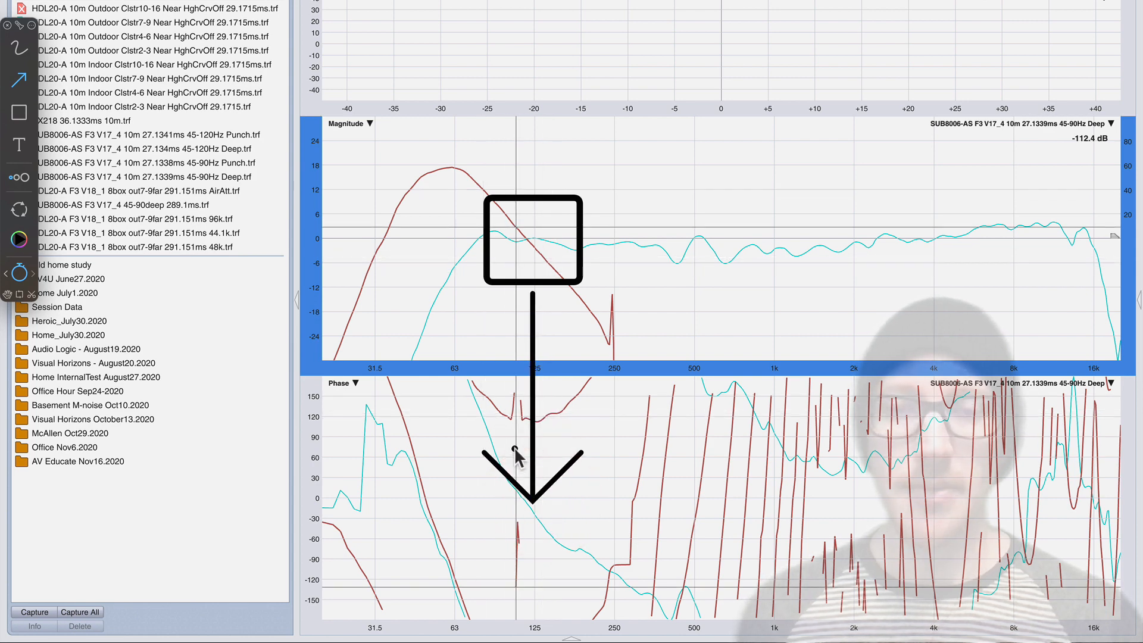
pyautogui.press('Escape')
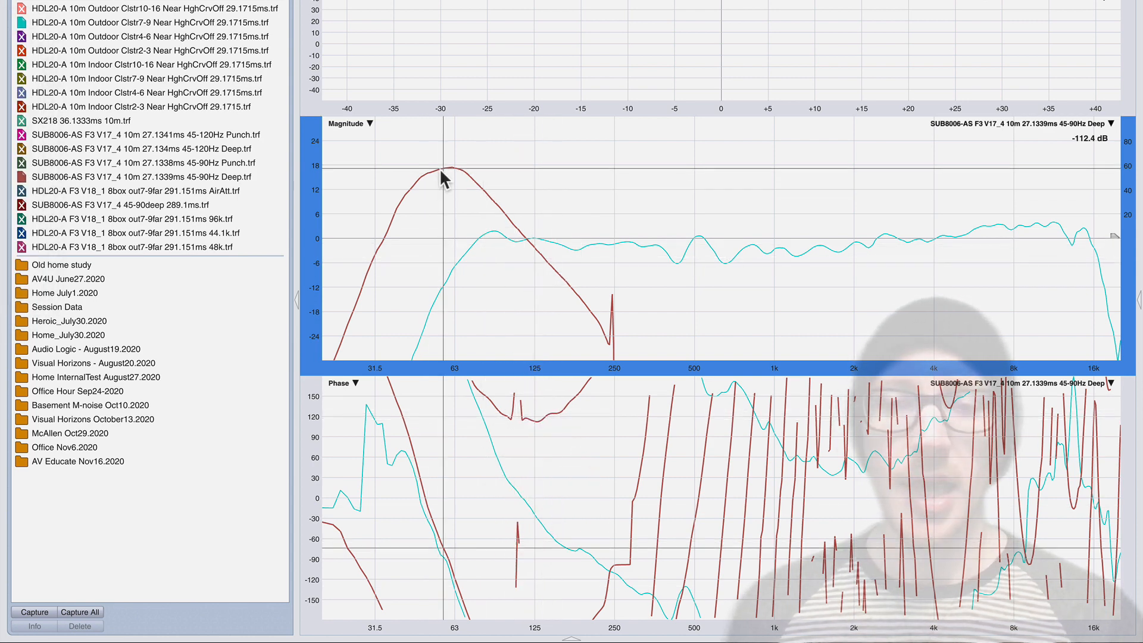
# - Realign the magnitude traces with the subwoofer at -123.2 dB, and temporarily mark their overlap with a rectangle and two arrows down to the phase plot
pyautogui.moveTo(441, 174)
pyautogui.mouseDown()
pyautogui.moveTo(487, 235)
pyautogui.moveTo(477, 230)
pyautogui.mouseUp()
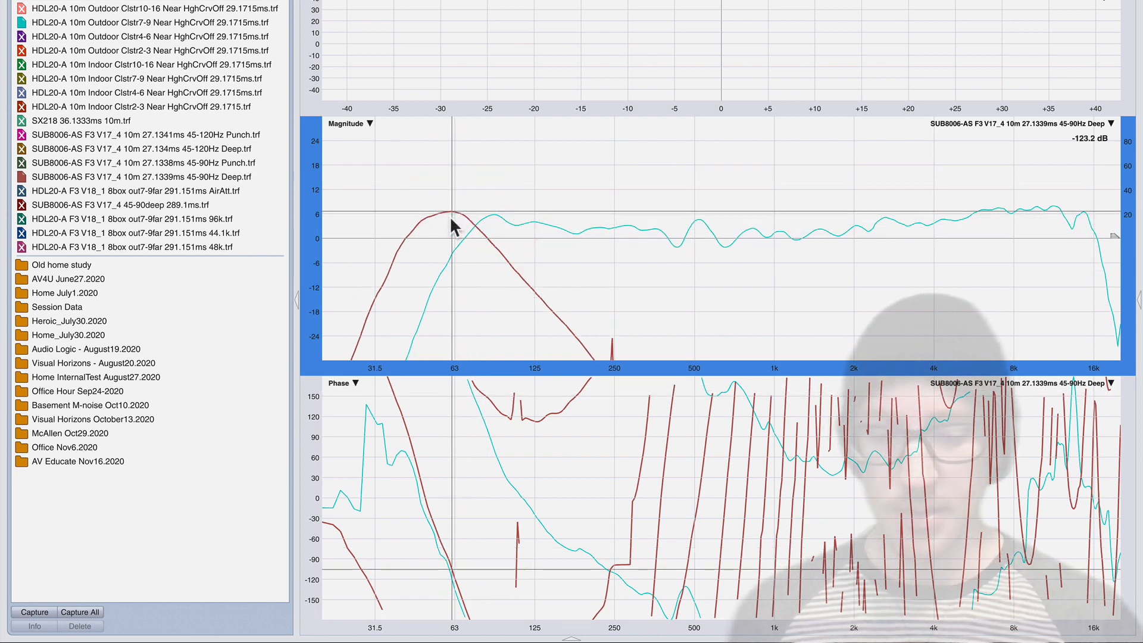
pyautogui.hotkey('ctrl', 'a')
pyautogui.press('r')
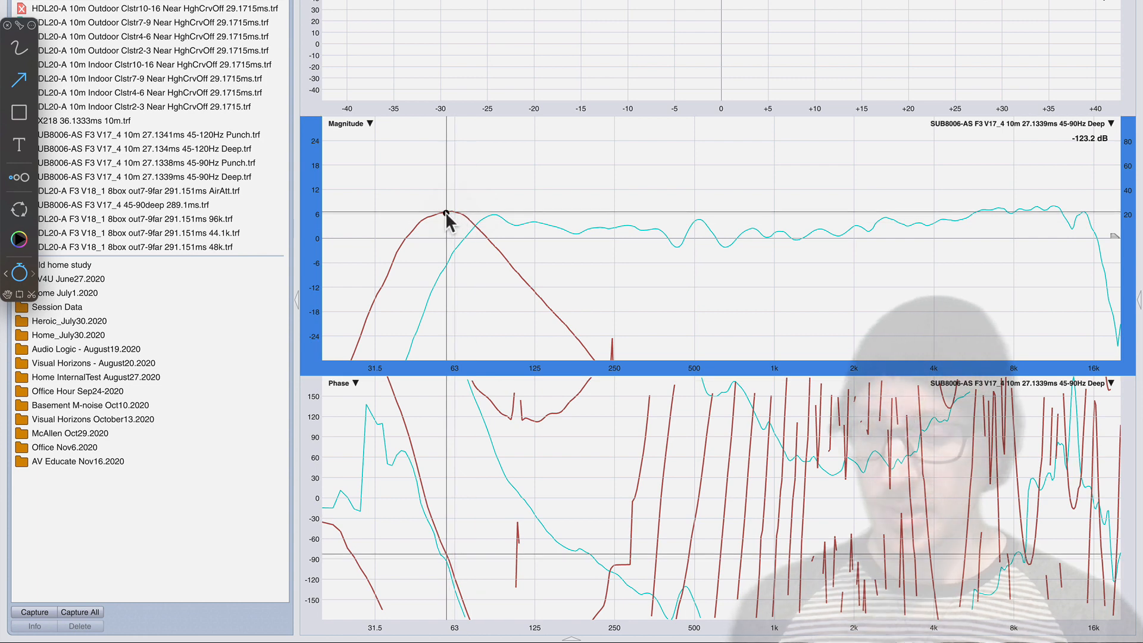
pyautogui.moveTo(432, 198); pyautogui.dragTo(529, 275)
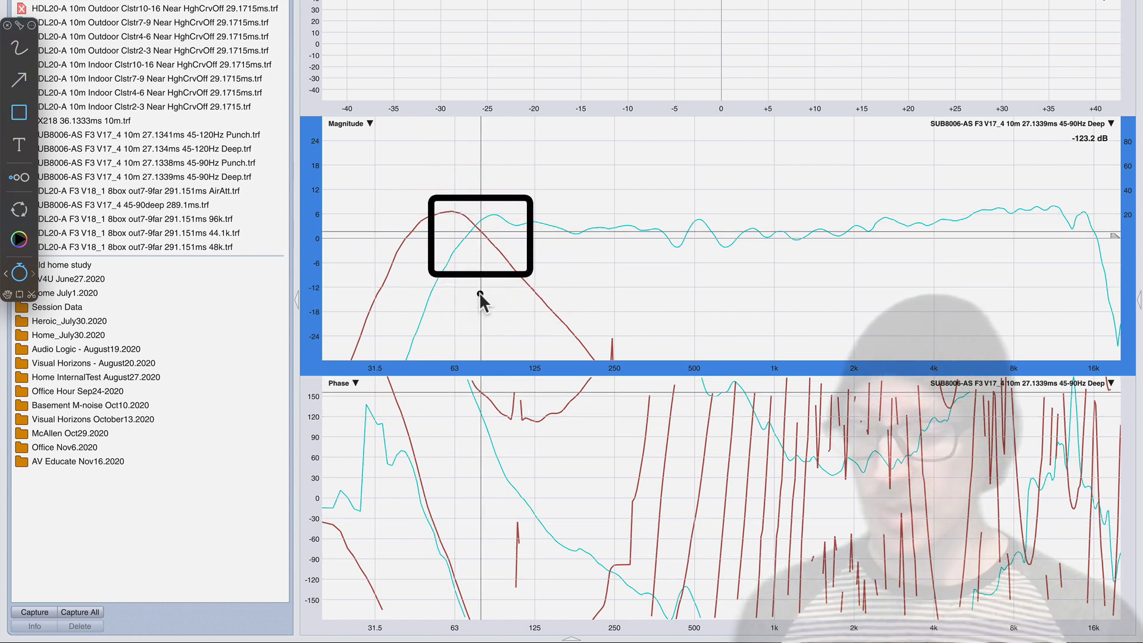
pyautogui.moveTo(433, 286); pyautogui.dragTo(433, 489)
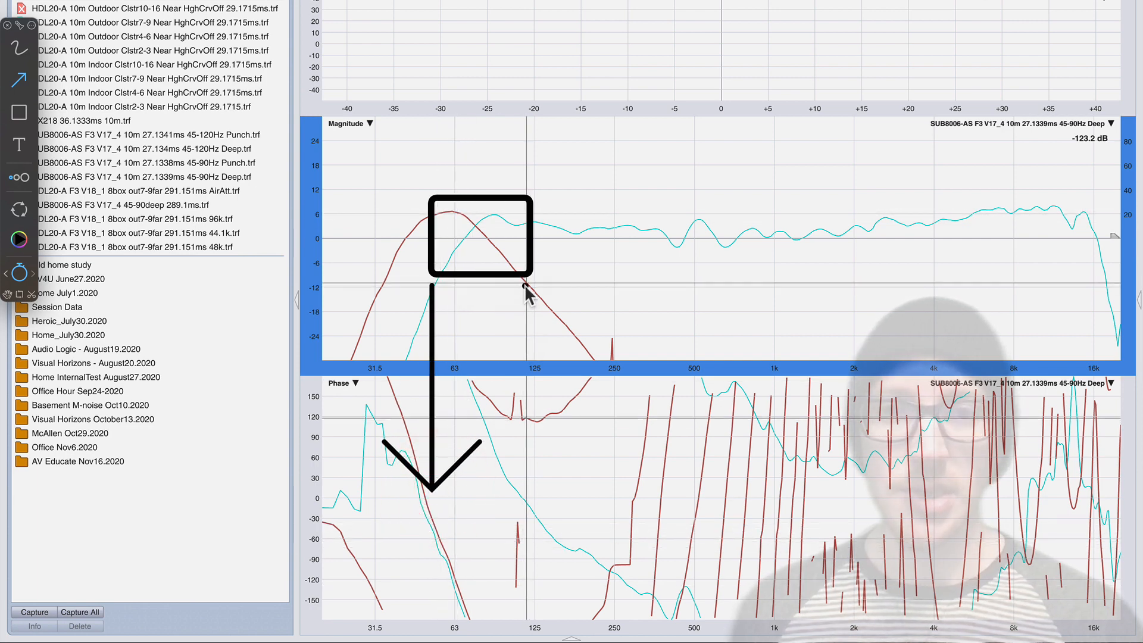
pyautogui.moveTo(525, 287)
pyautogui.mouseDown()
pyautogui.moveTo(525, 492)
pyautogui.moveTo(516, 489)
pyautogui.mouseUp()
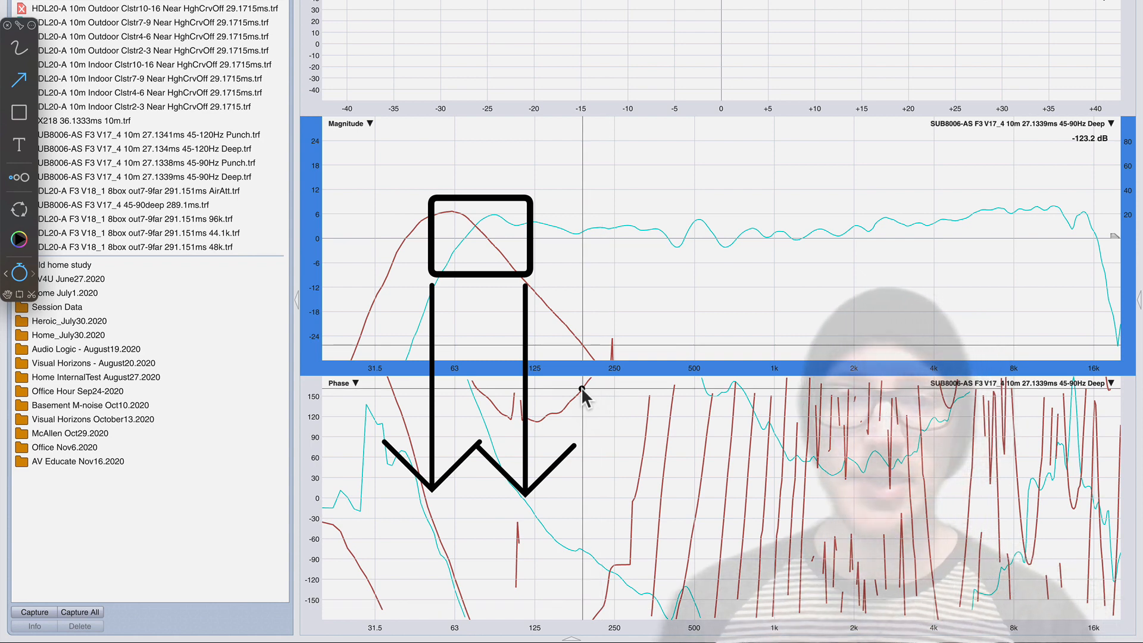
pyautogui.press('Escape')
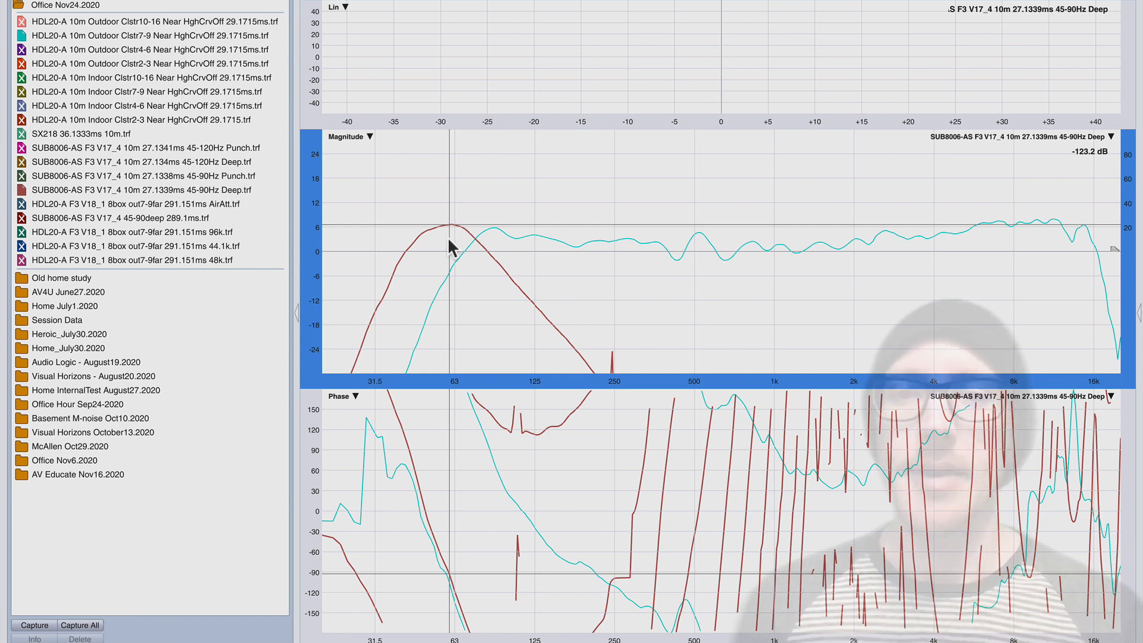
# - Switch to Room EQ Wizard with the main and subwoofer measurements on the All SPL graph
pyautogui.press('super+Tab')
pyautogui.press('super+Tab')
pyautogui.press('super+Tab')
pyautogui.press('super+Tab')
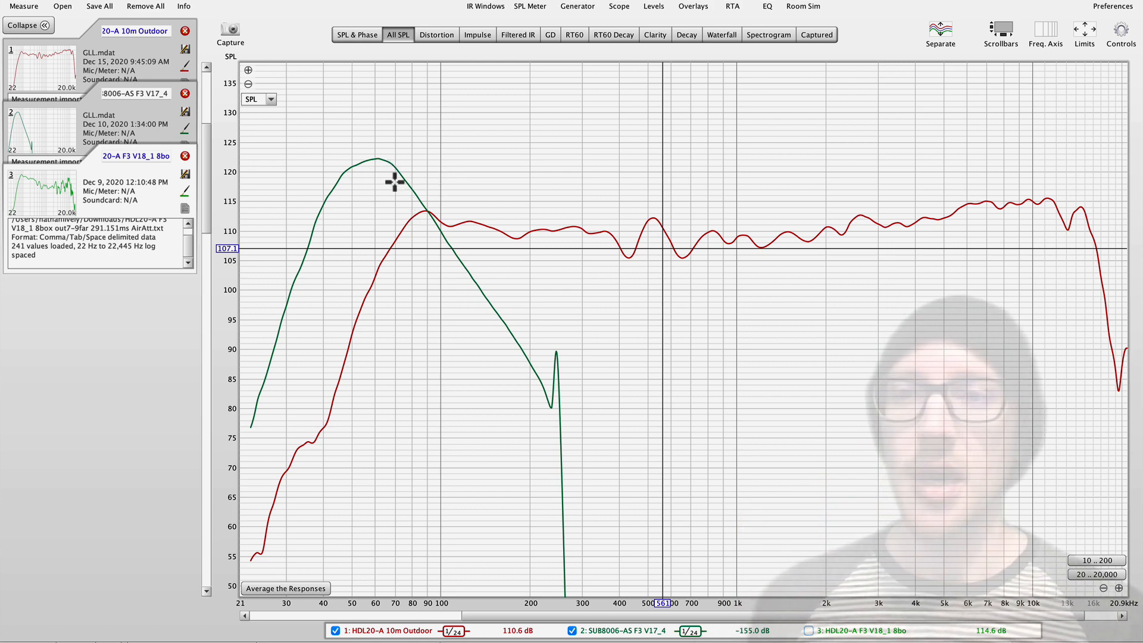
# - View the HDL20-A 10m Outdoor and SUB8006-AS measurement details, and check trace levels at 189 Hz and 74.8 Hz
pyautogui.click(158, 54)
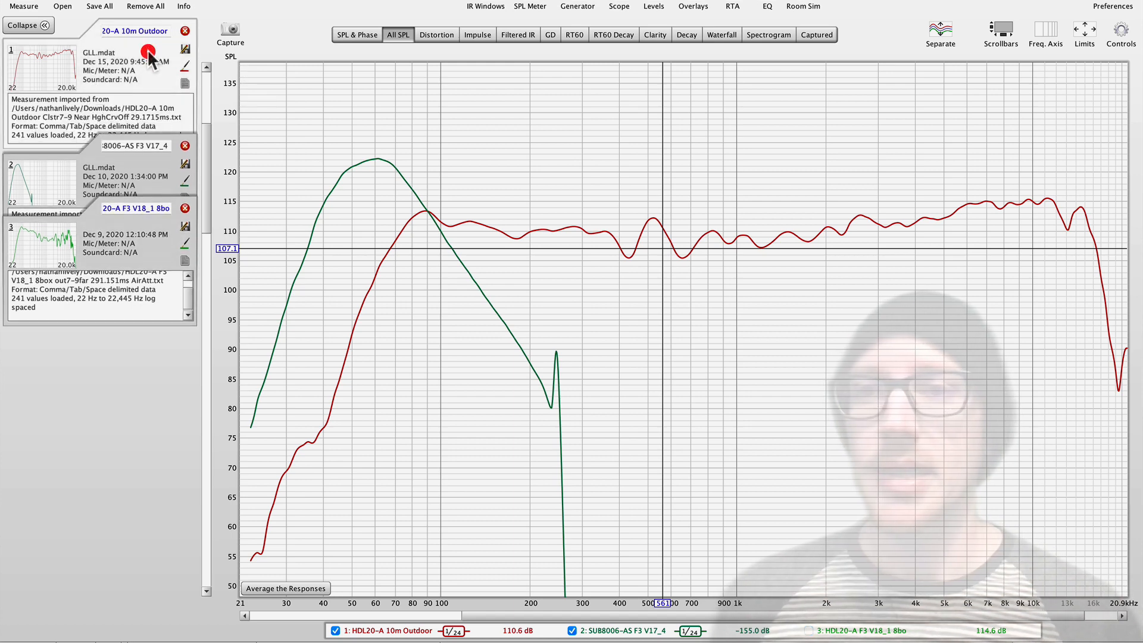
pyautogui.click(132, 158)
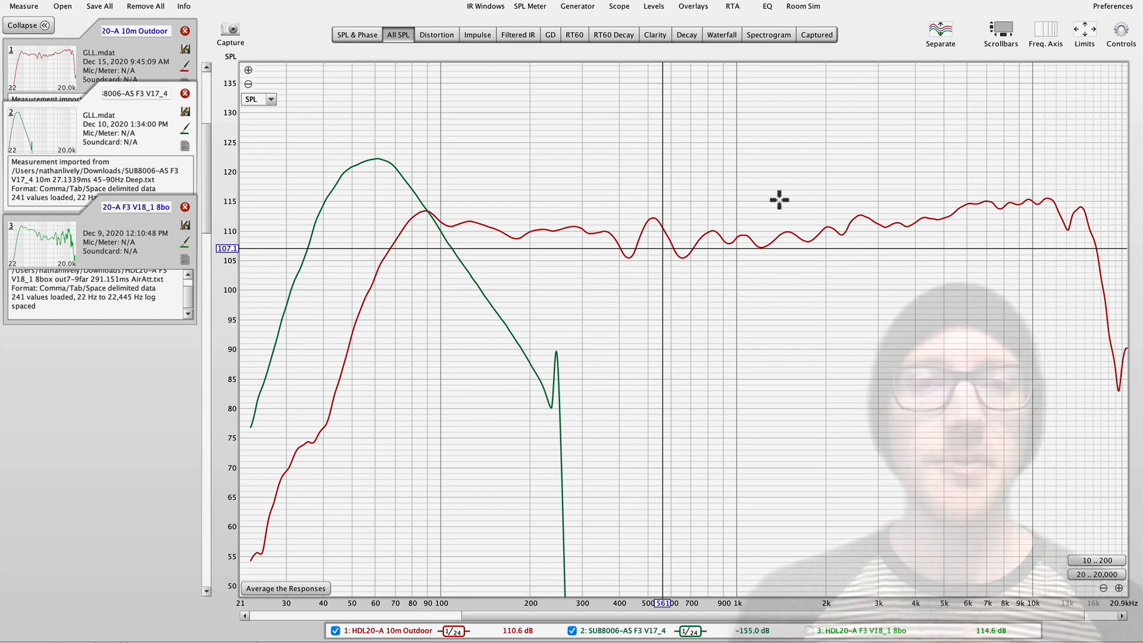
pyautogui.click(523, 234)
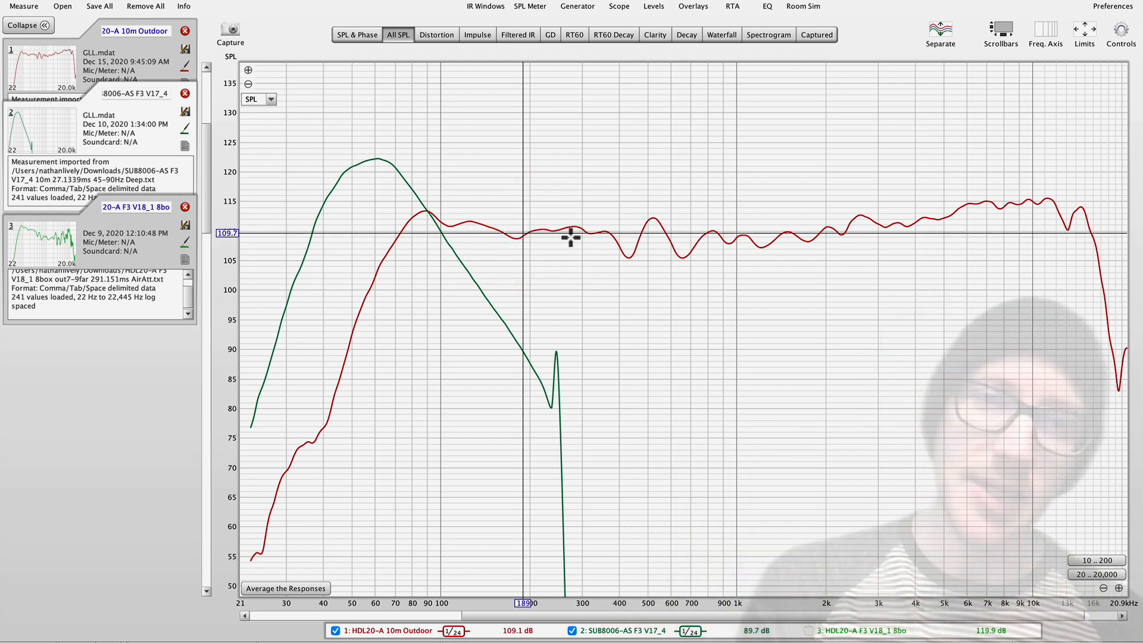
pyautogui.click(403, 173)
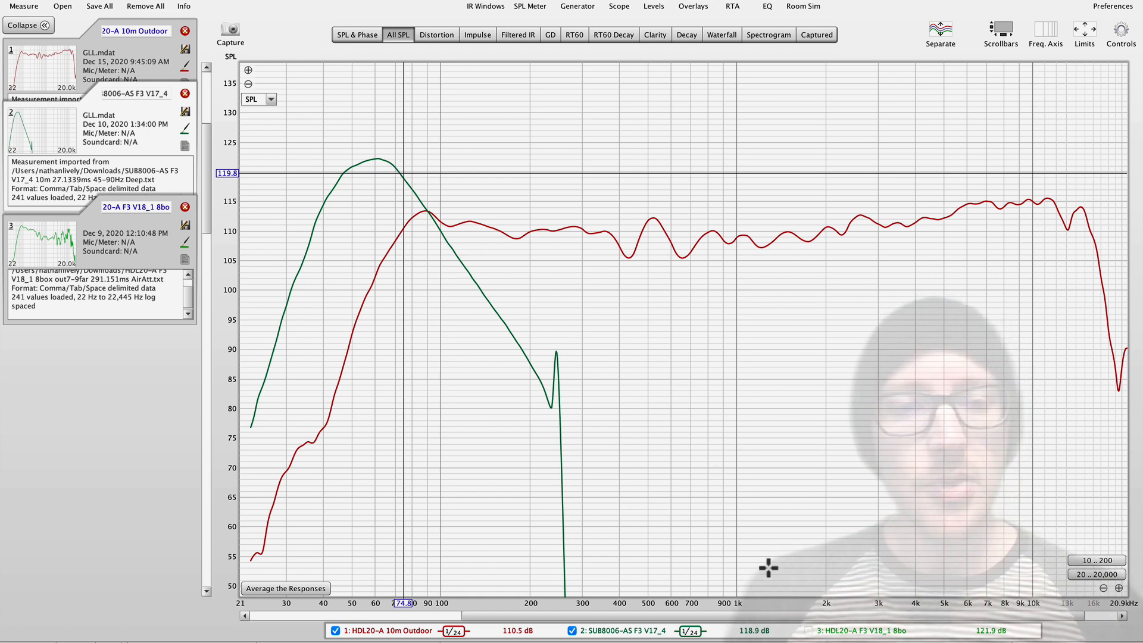
# - Show the HDL20-A F3 V18_1 8box measurement on the All SPL graph and check its low-frequency peak near 85.6 Hz
pyautogui.click(808, 631)
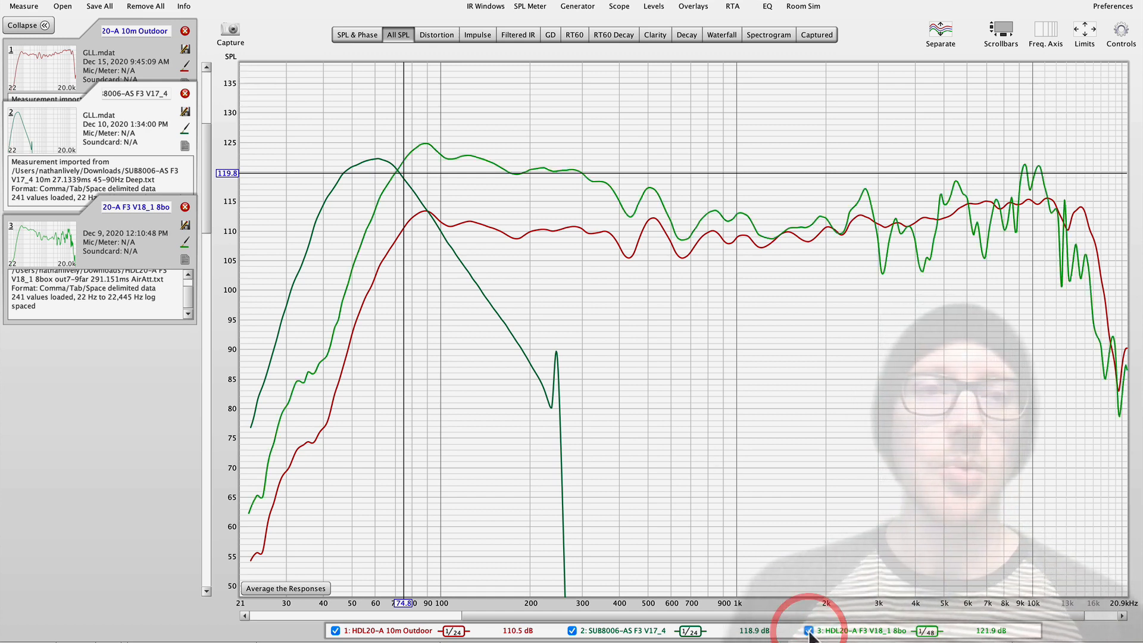
pyautogui.click(863, 631)
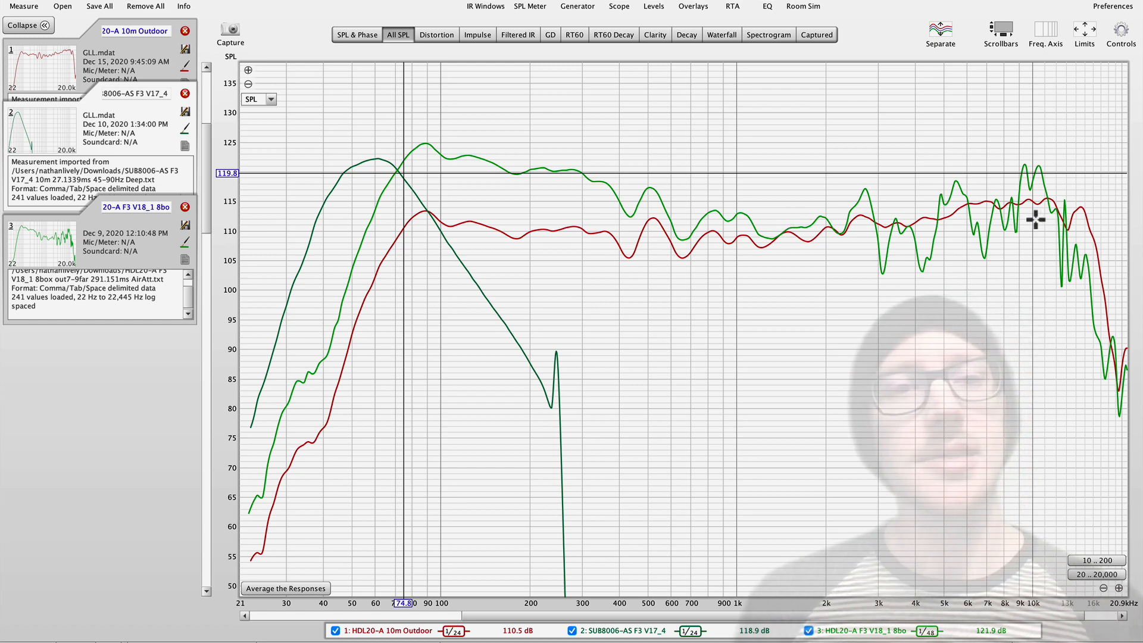
pyautogui.click(422, 145)
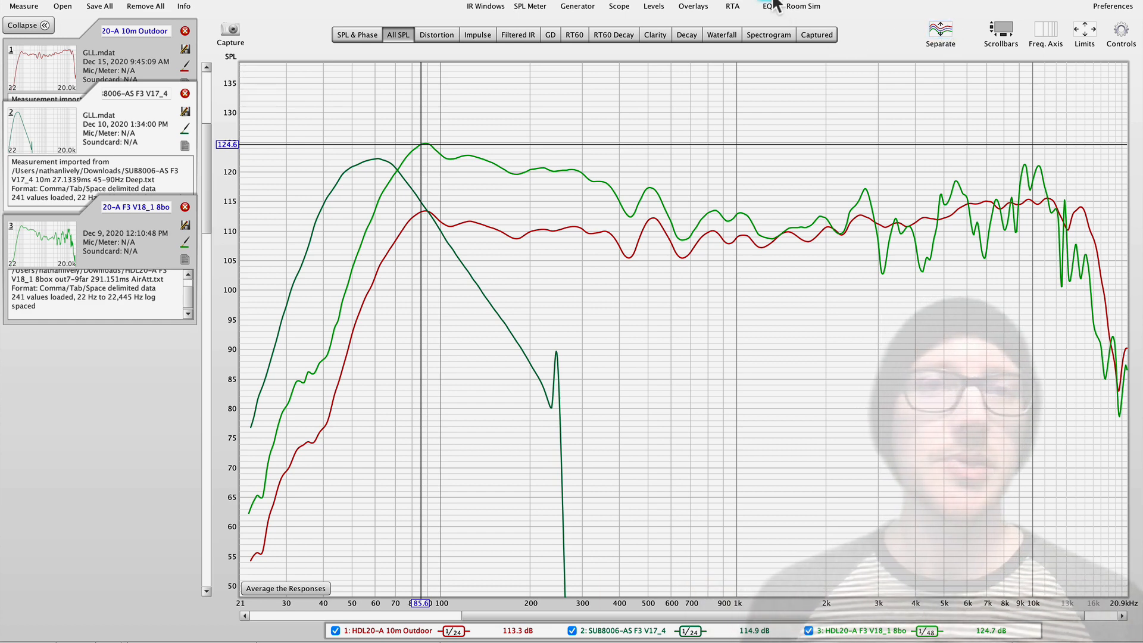
# - Select the HDL20-A F3 V18_1 8box measurement and open it in the EQ window
pyautogui.click(127, 247)
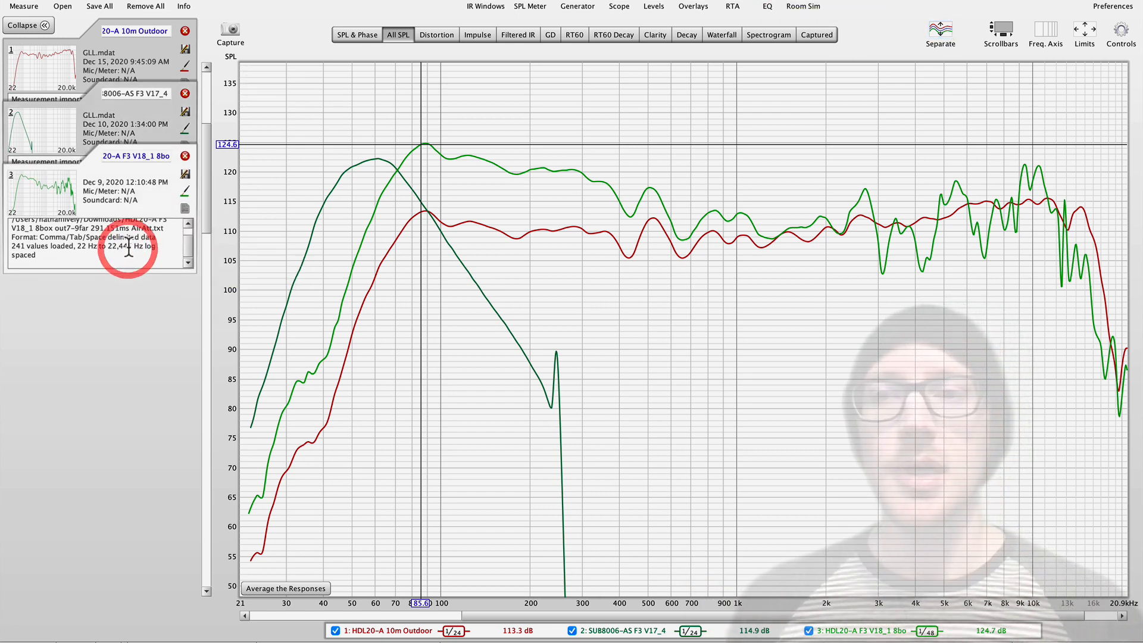
pyautogui.click(130, 199)
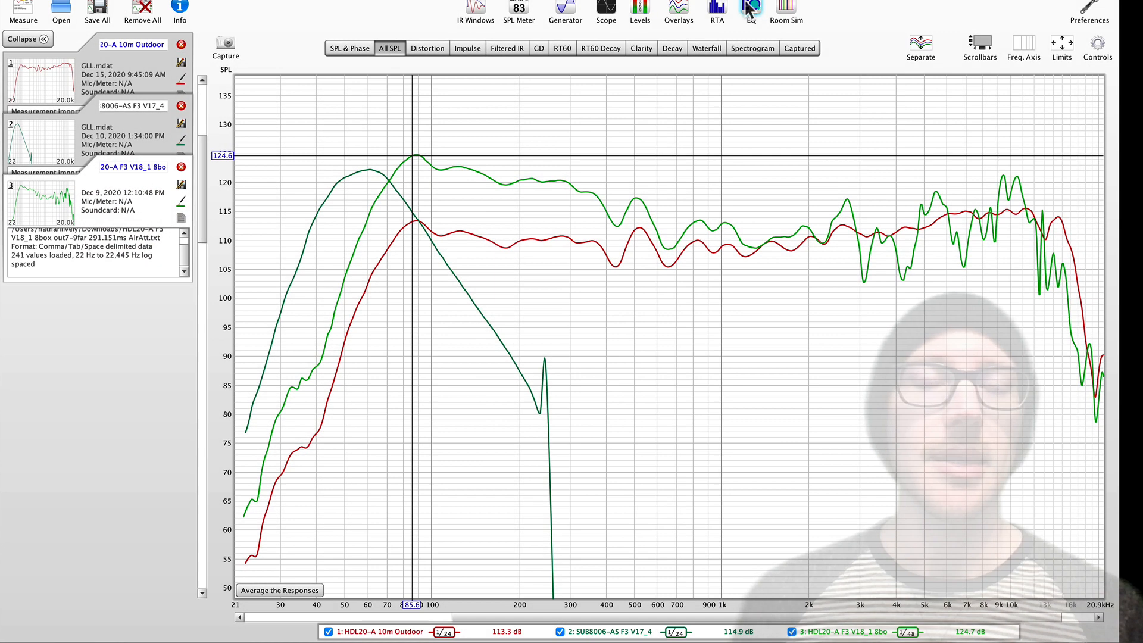
pyautogui.click(767, 8)
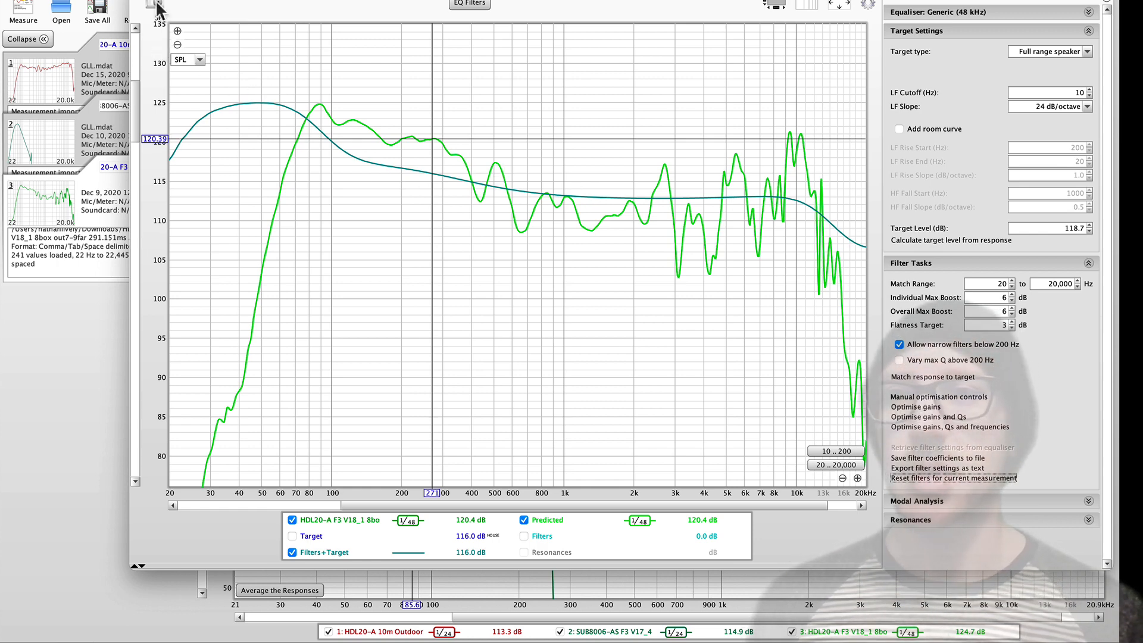
# - Check which house curve file is loaded in the preferences and close them
pyautogui.click(50, 0)
pyautogui.click(64, 3)
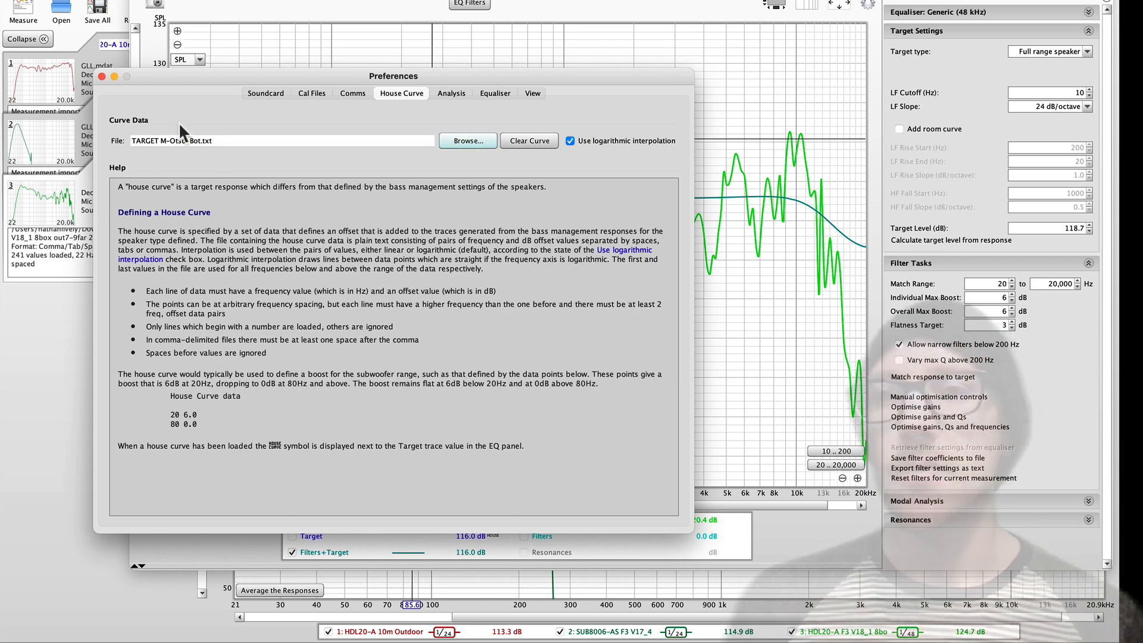
pyautogui.click(101, 77)
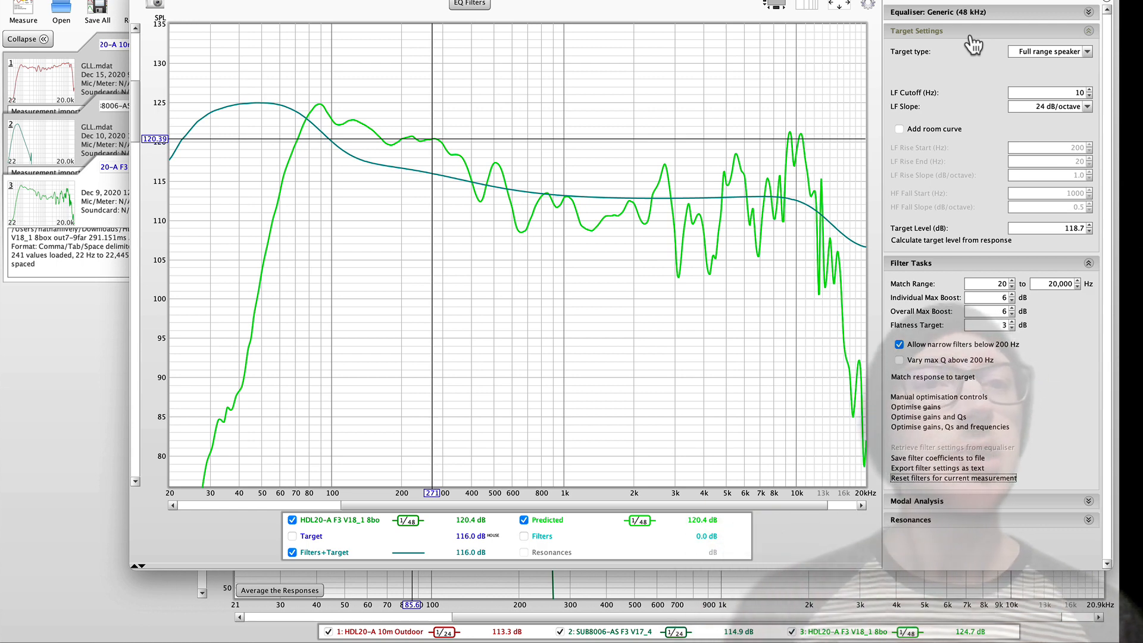
# - Try the Speaker driver target type for the array's target curve and return it to Full range speaker
pyautogui.click(1038, 52)
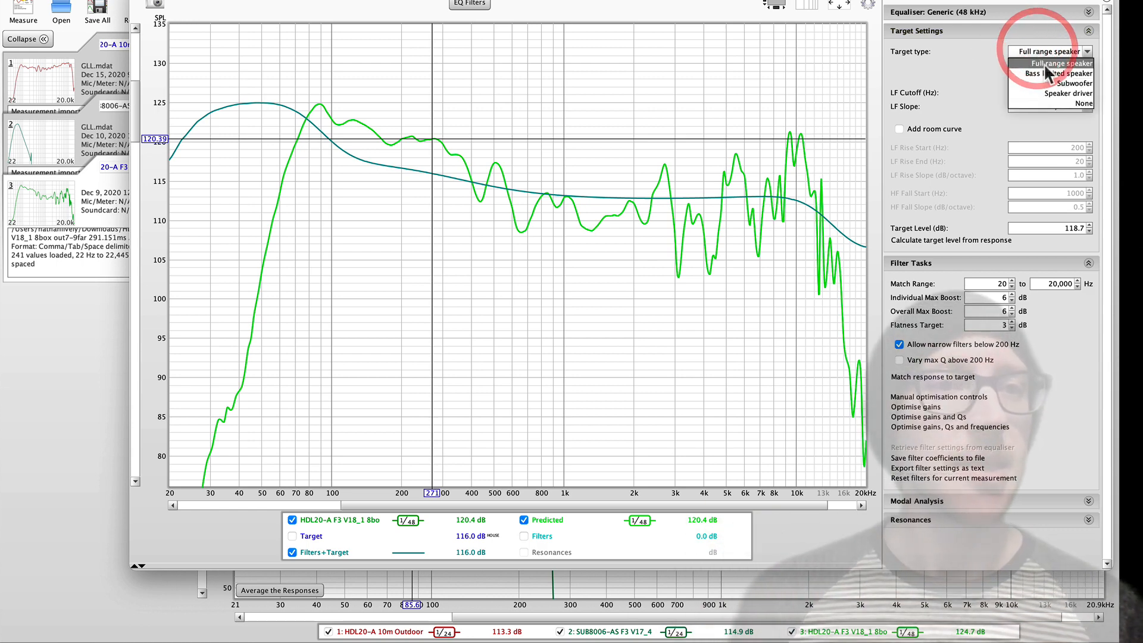
pyautogui.click(1058, 93)
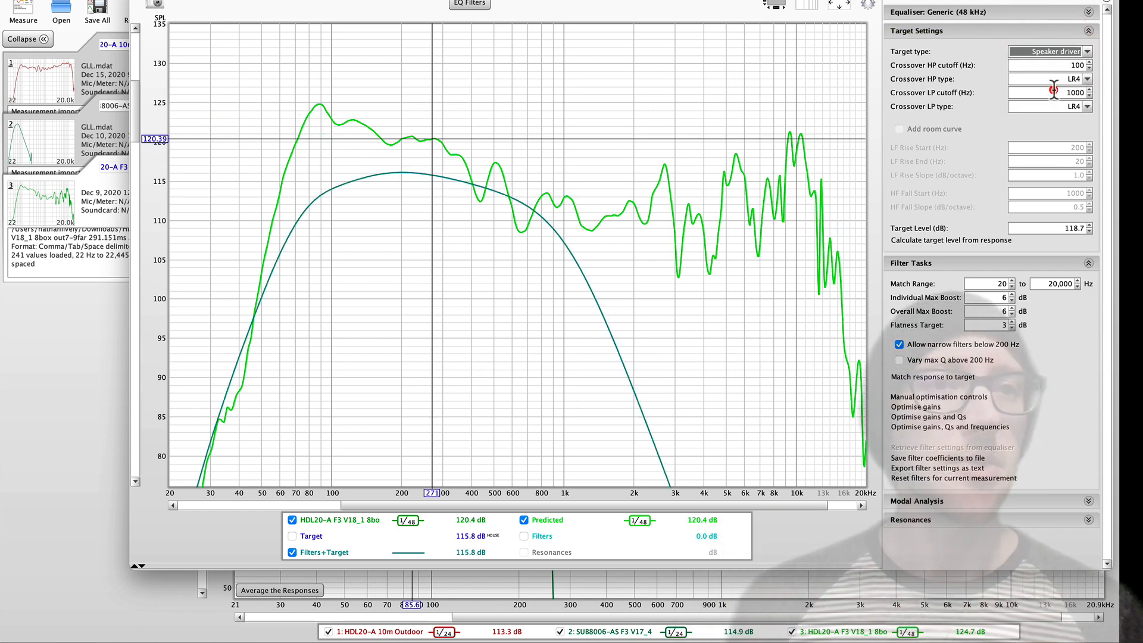
pyautogui.click(1050, 52)
pyautogui.click(1051, 11)
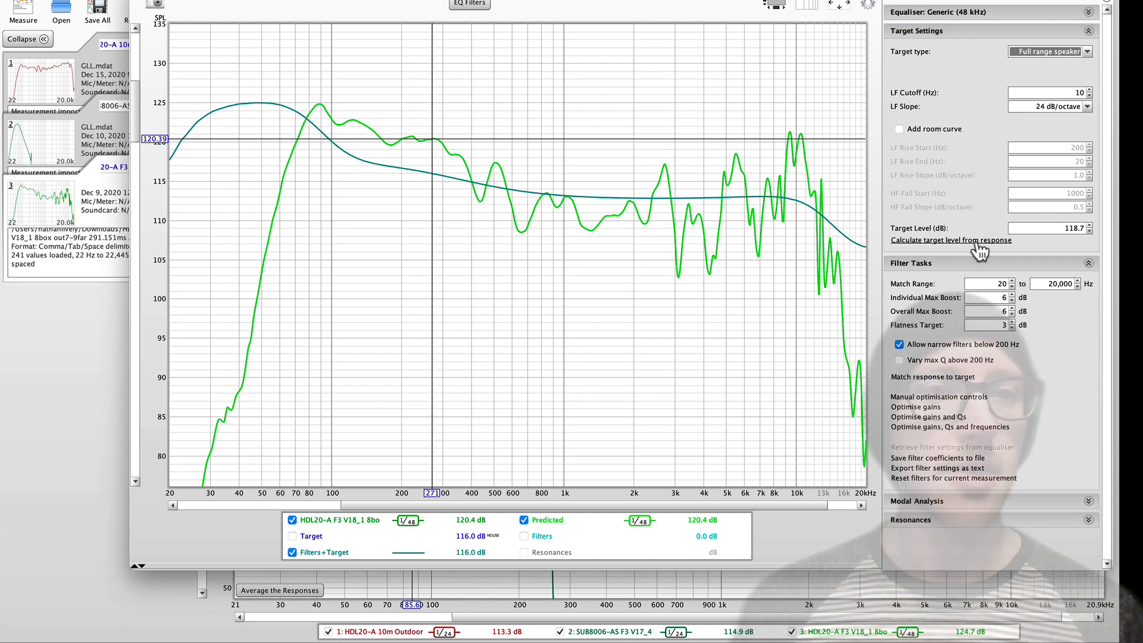
# - Calculate the target level from the array's response and collapse the target settings
pyautogui.click(943, 241)
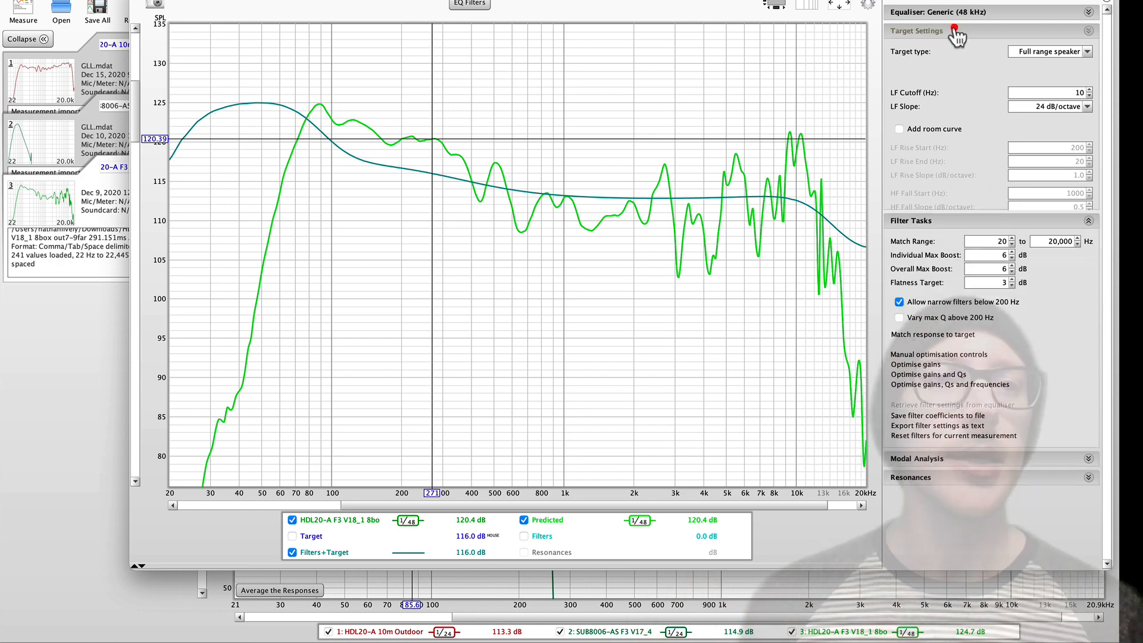
pyautogui.click(957, 31)
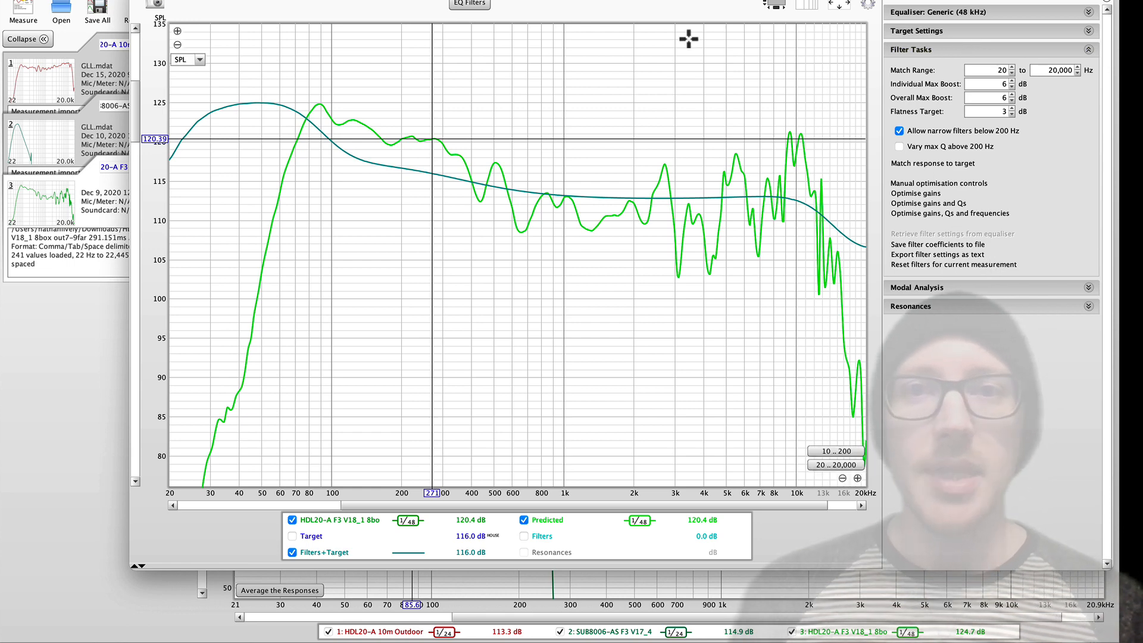
# - Open the EQ filter list below the traces and place the graph cursor on the response peak near 516 Hz
pyautogui.click(470, 3)
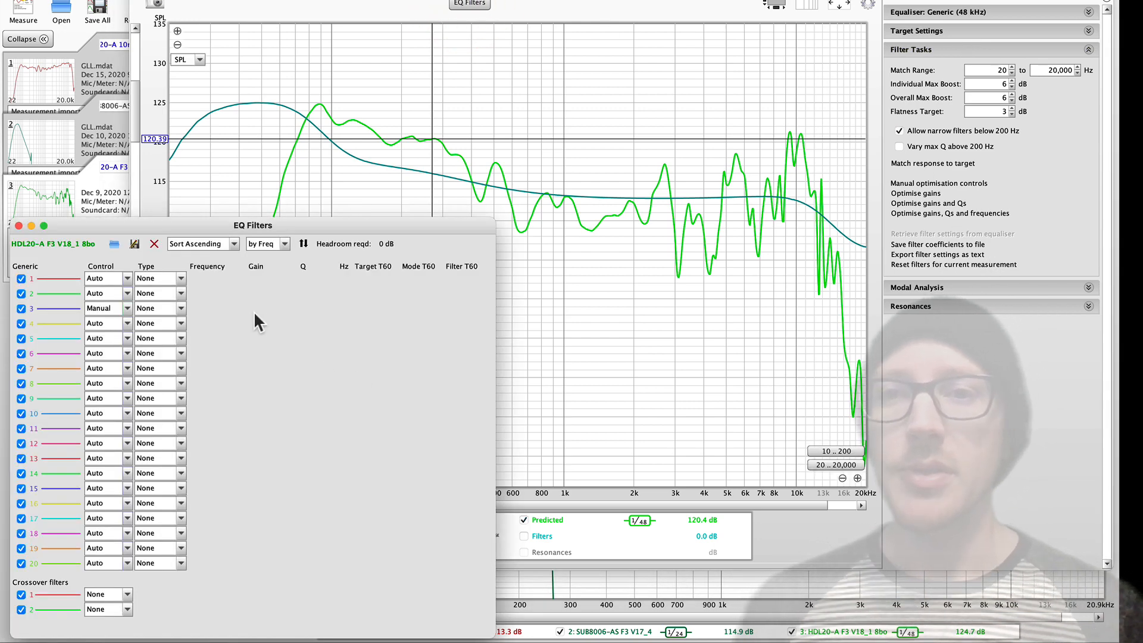
pyautogui.click(497, 166)
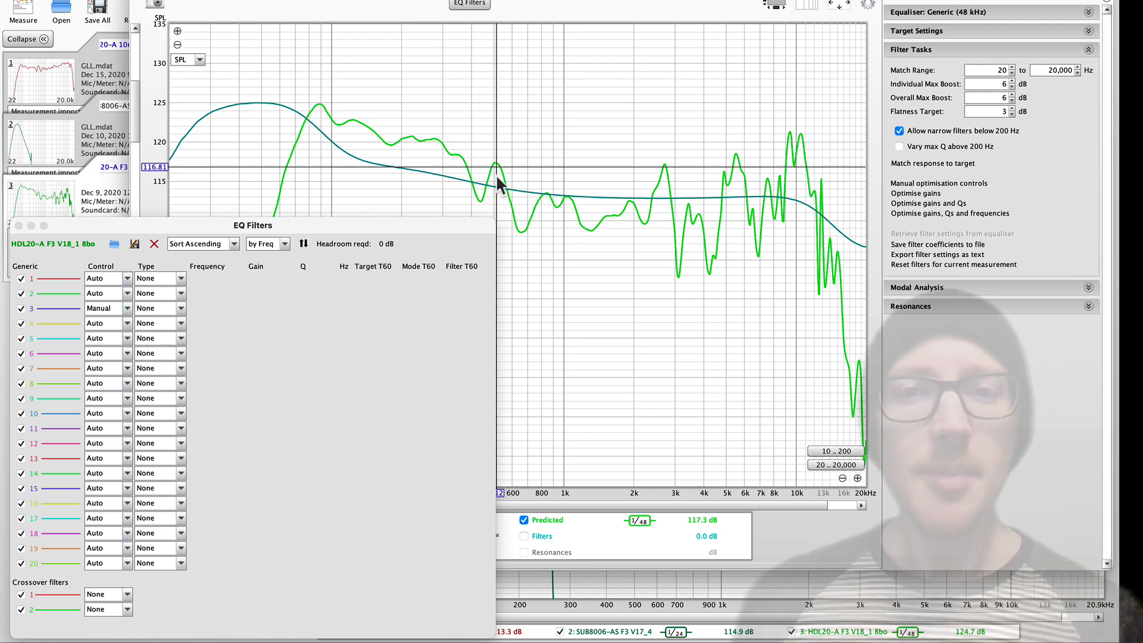
pyautogui.click(496, 163)
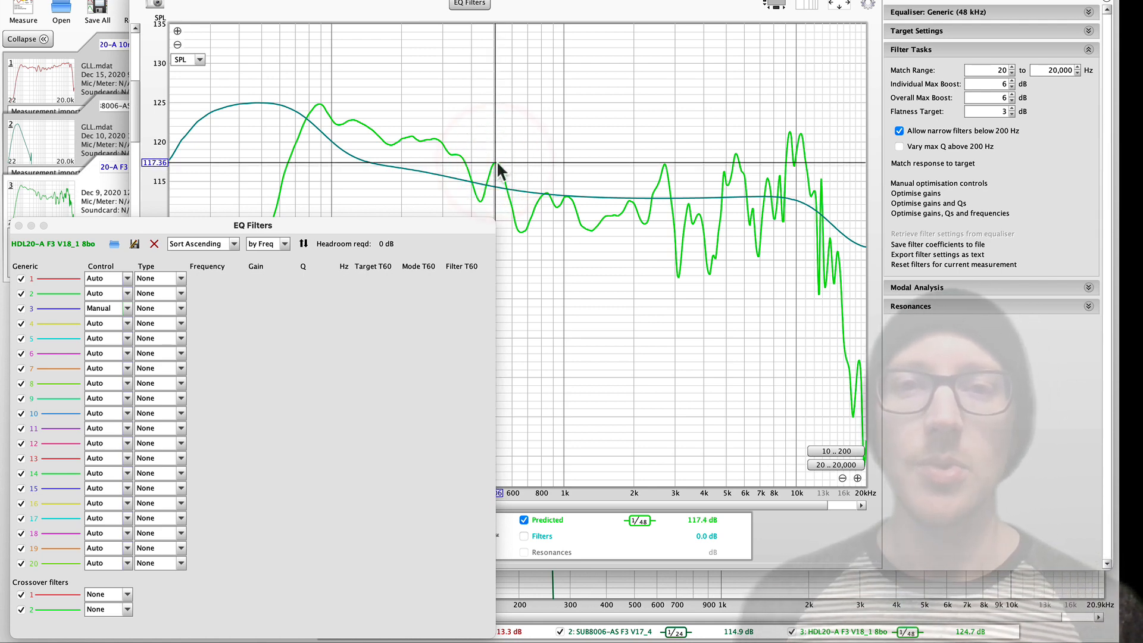
pyautogui.click(497, 163)
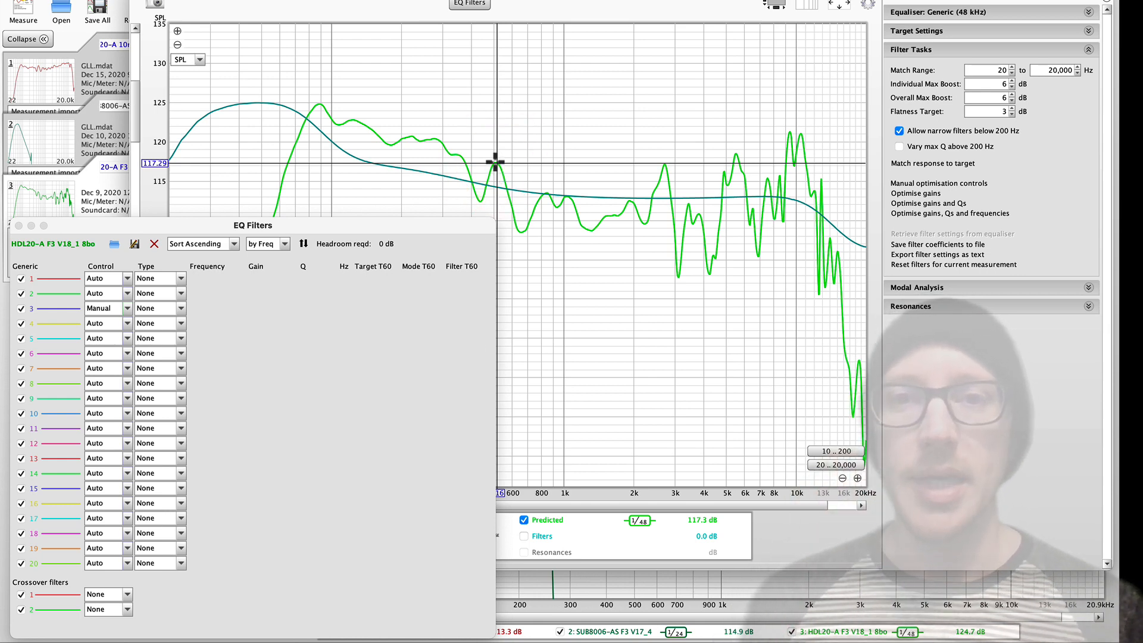
pyautogui.moveTo(473, 224); pyautogui.dragTo(440, 226)
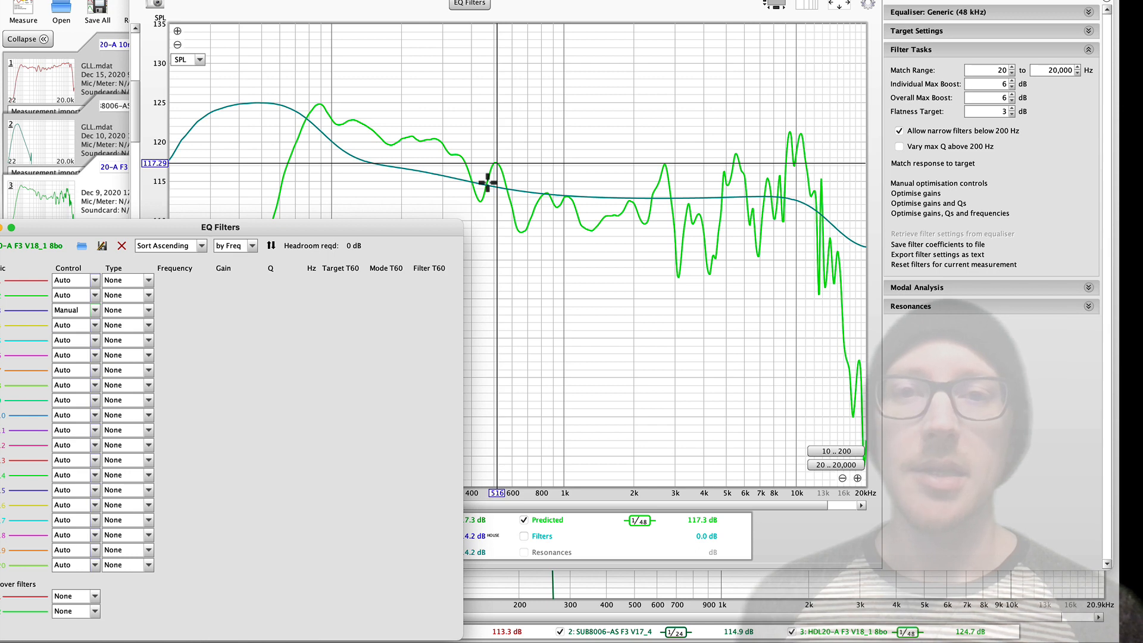
pyautogui.moveTo(414, 224); pyautogui.dragTo(437, 240)
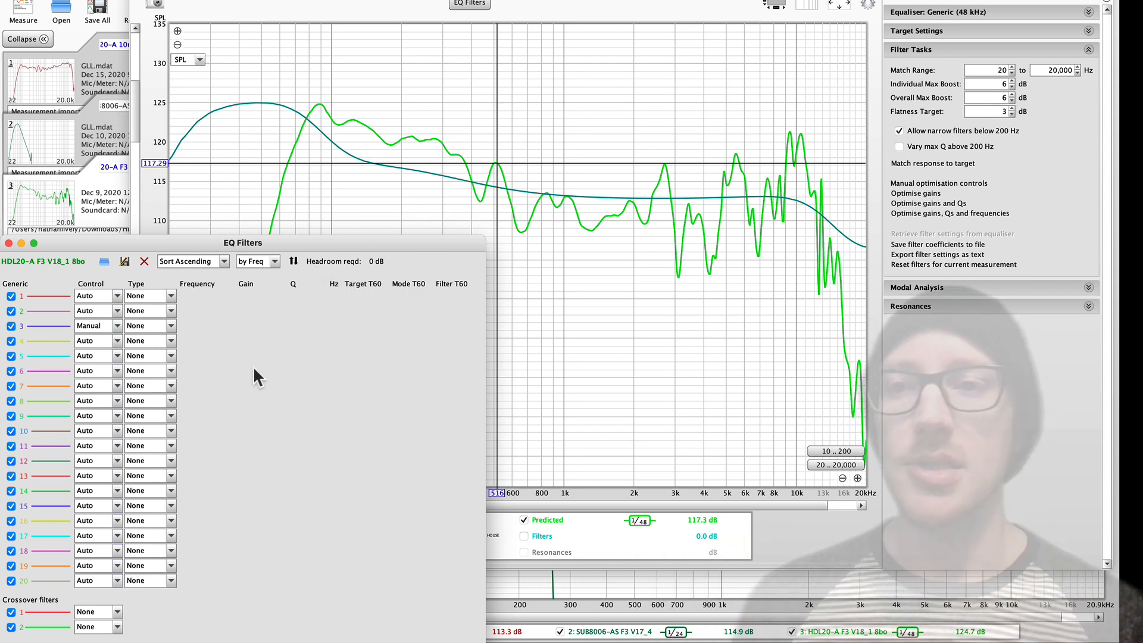
# - Set filter 1 to manual control as a PK filter at 518 Hz with -6 dB gain
pyautogui.click(113, 295)
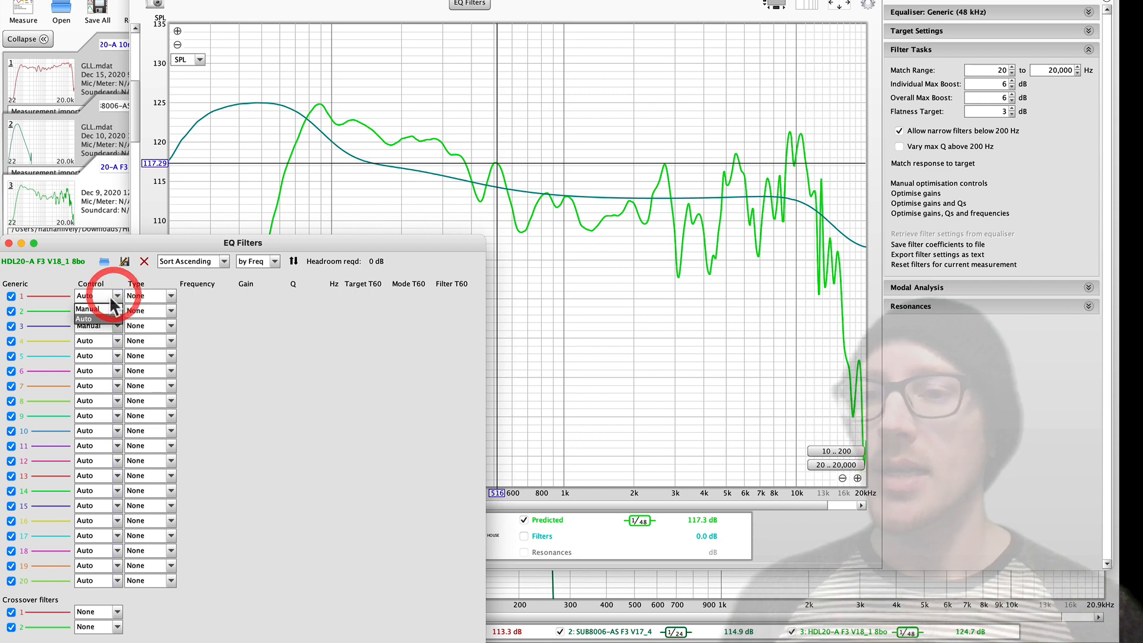
pyautogui.click(110, 308)
pyautogui.click(169, 296)
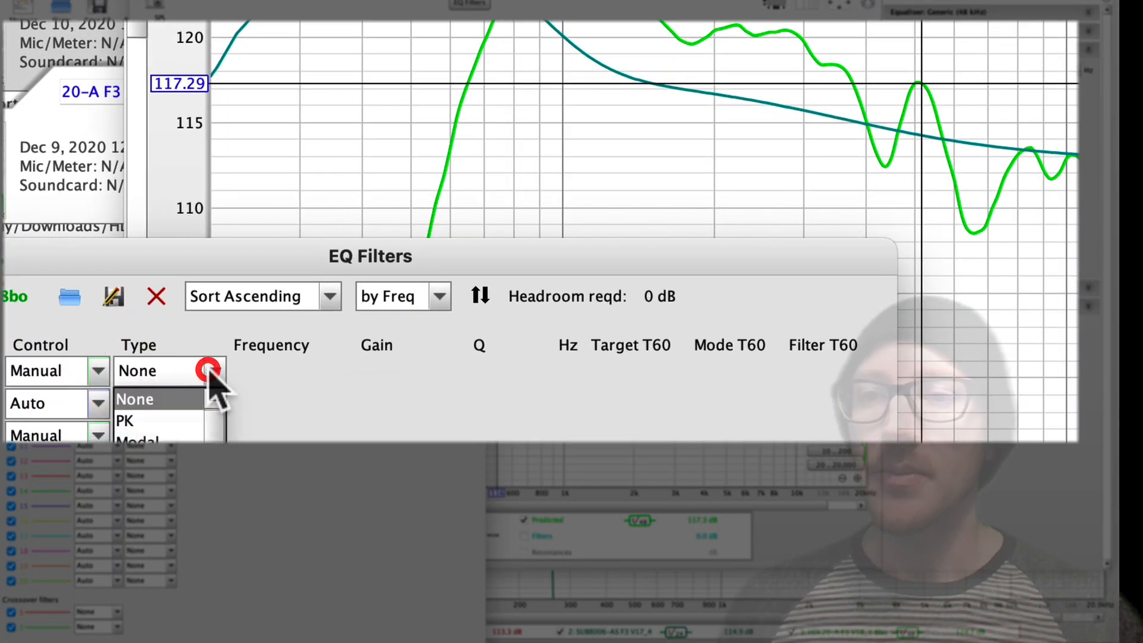
pyautogui.click(181, 419)
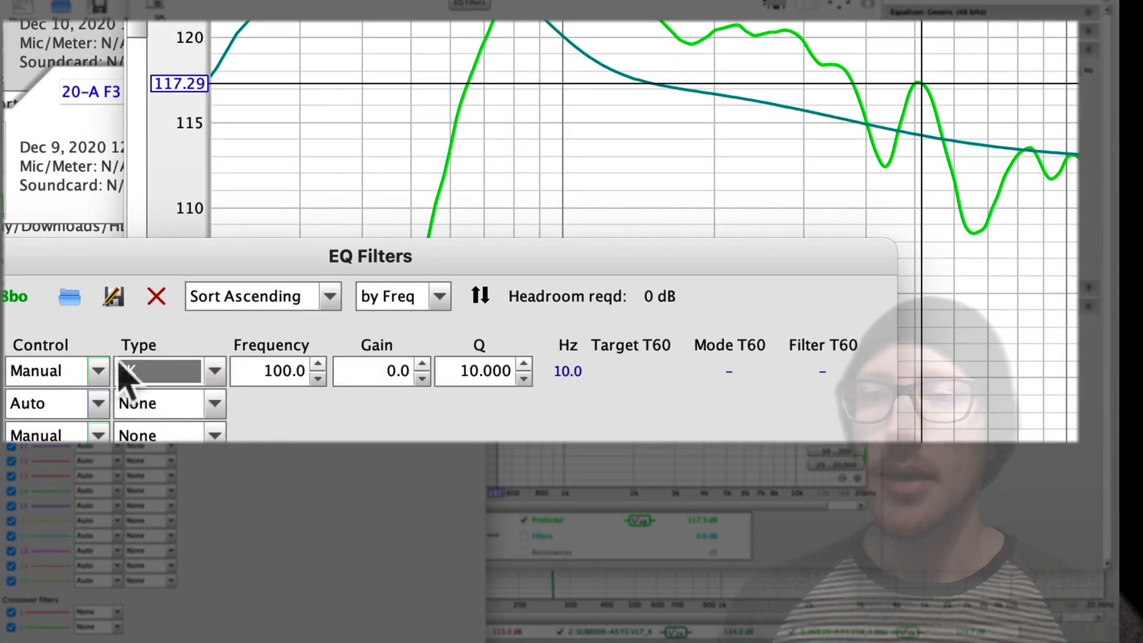
pyautogui.click(259, 371)
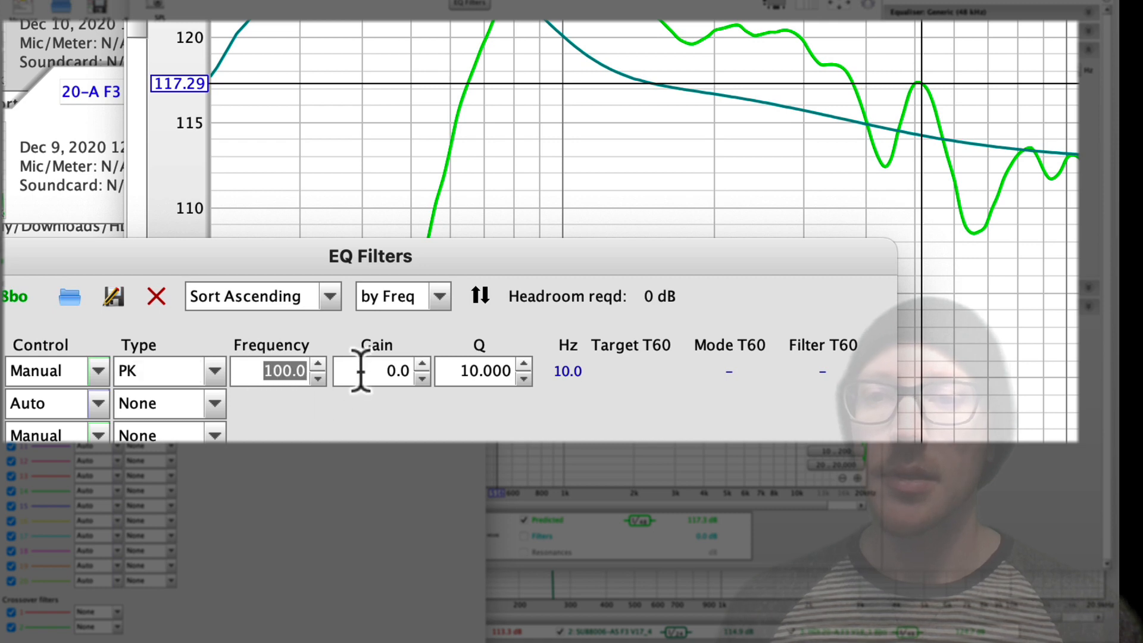
pyautogui.click(361, 370)
pyautogui.write('518')
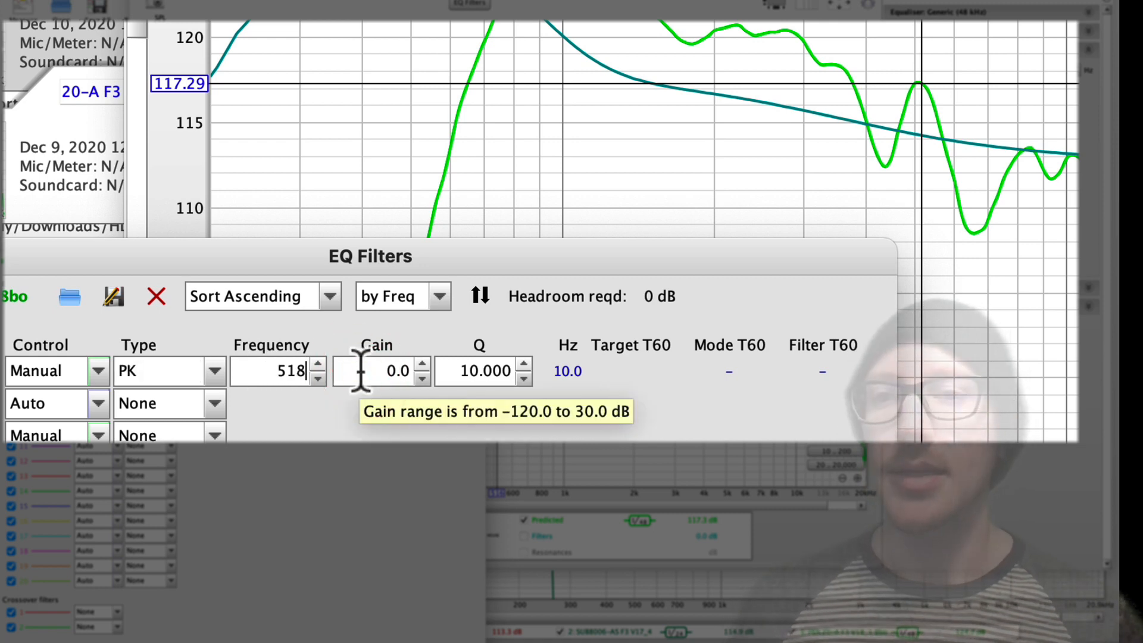
pyautogui.press('Tab')
pyautogui.write('-6')
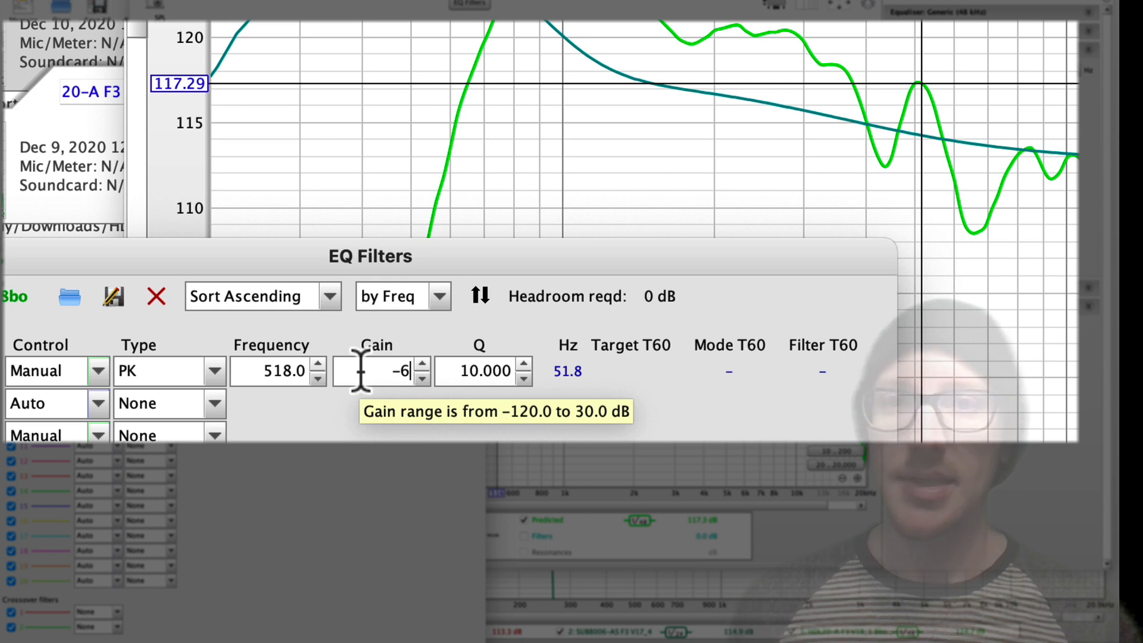
pyautogui.press('Tab')
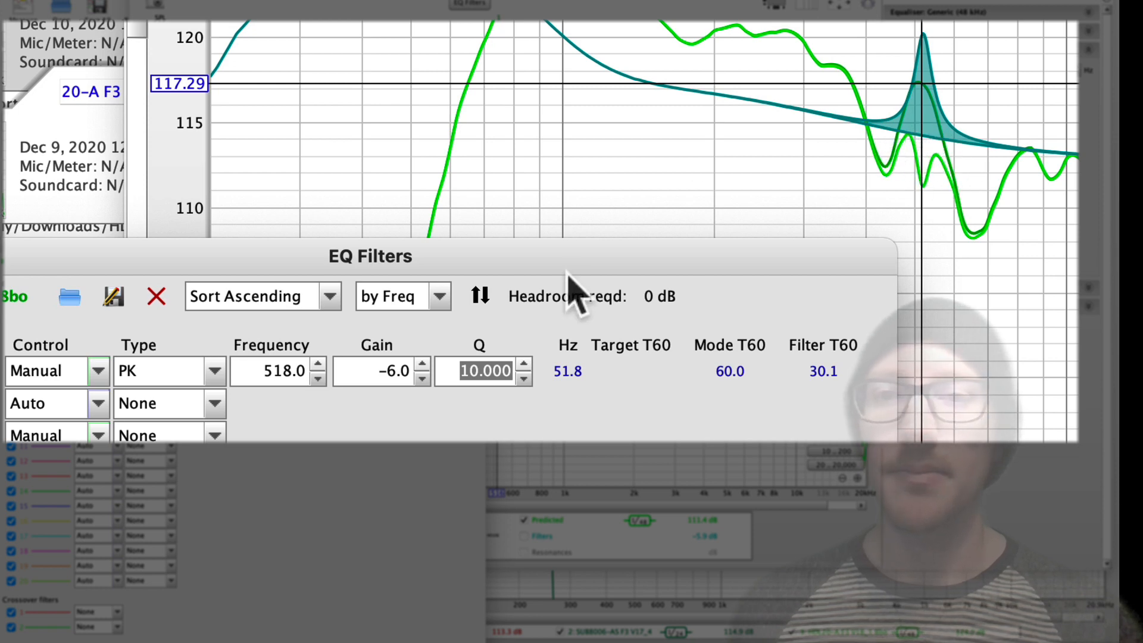
# - Set filter 1's gain to -5 dB and its Q to 5
pyautogui.click(375, 370)
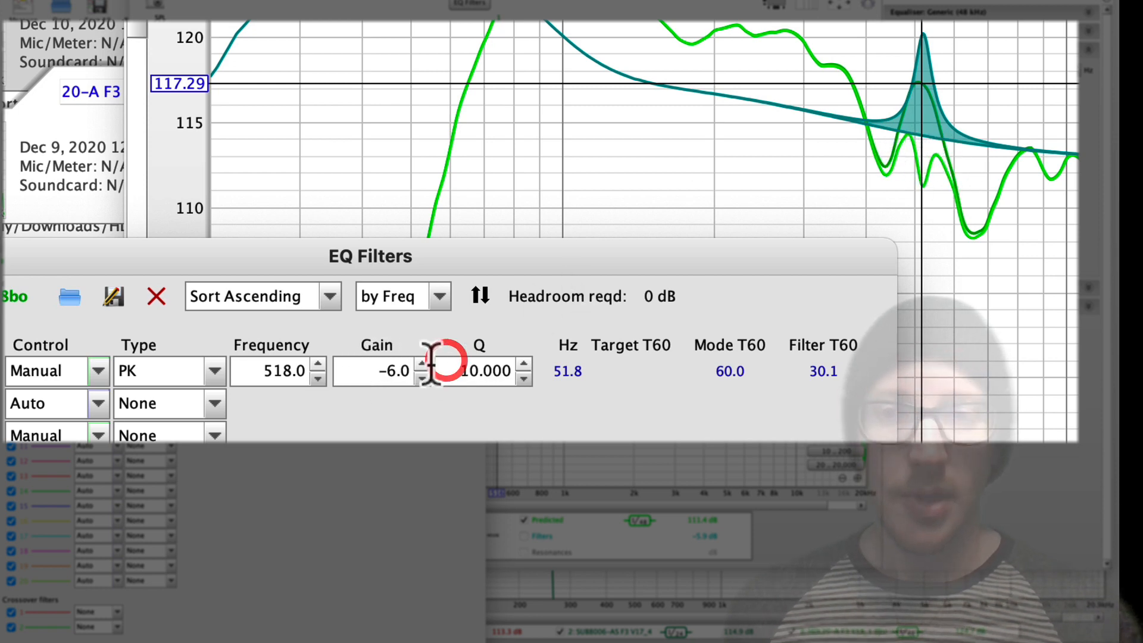
pyautogui.moveTo(355, 372); pyautogui.dragTo(442, 373)
pyautogui.write('-')
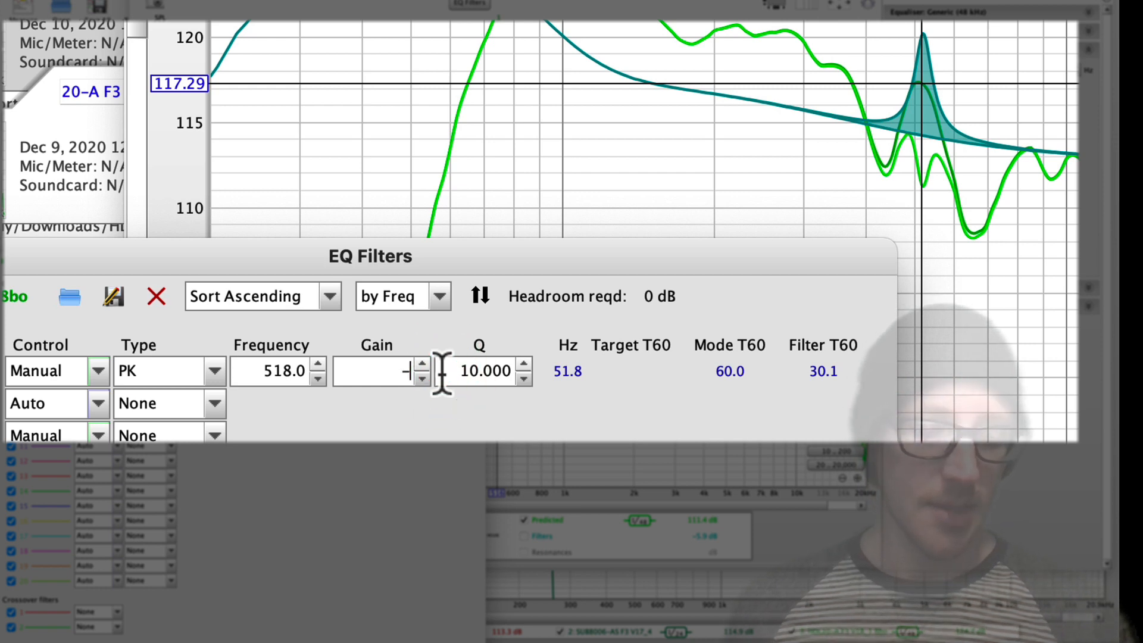
pyautogui.write('5')
pyautogui.press('Tab')
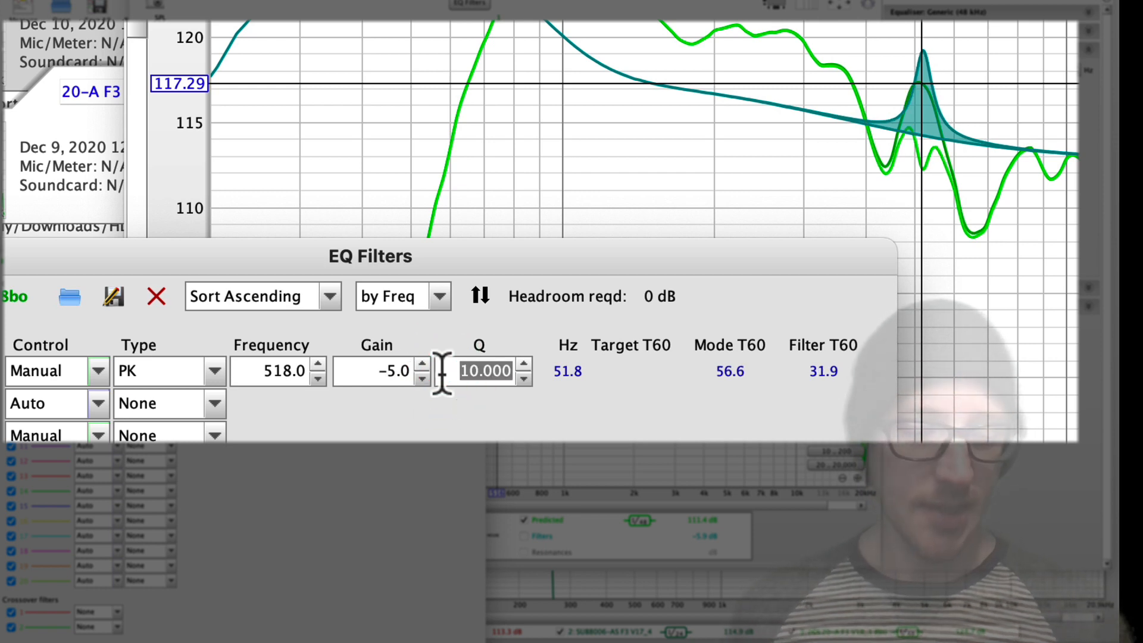
pyautogui.write('5')
pyautogui.press('Return')
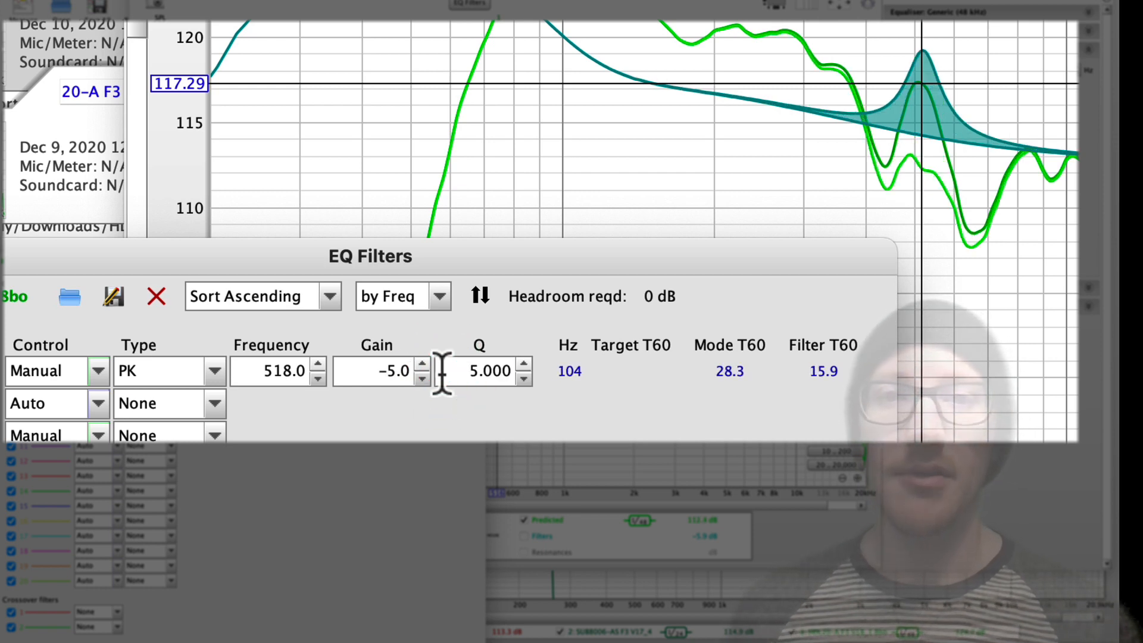
# - Narrow filter 1 to a Q of 6 and set its gain to -4 dB
pyautogui.moveTo(457, 369); pyautogui.dragTo(580, 363)
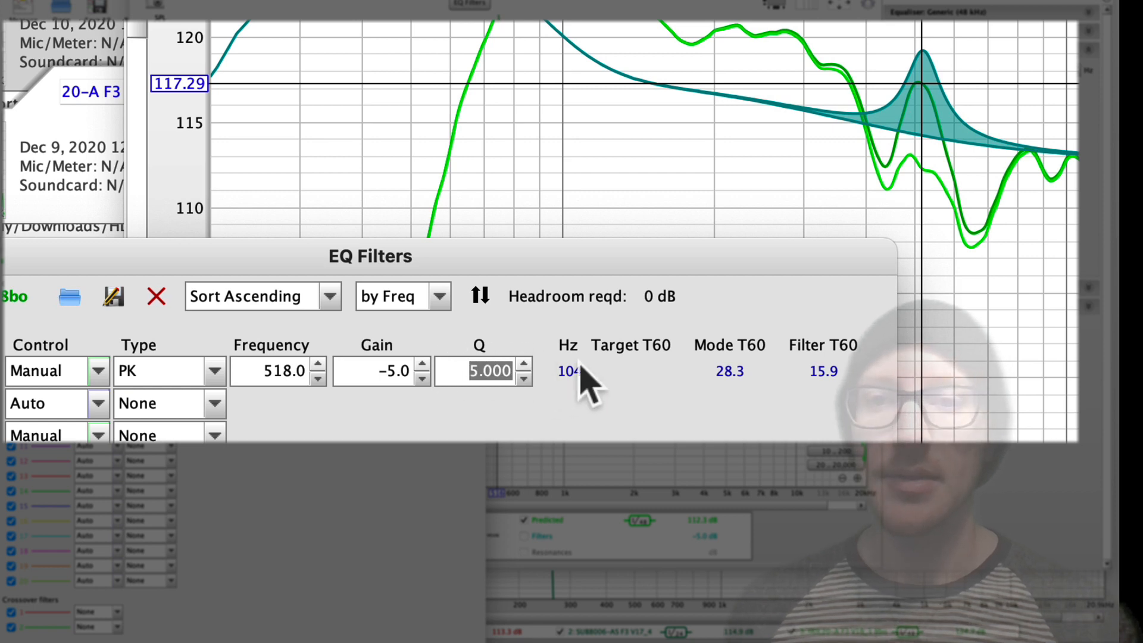
pyautogui.write('6')
pyautogui.press('Return')
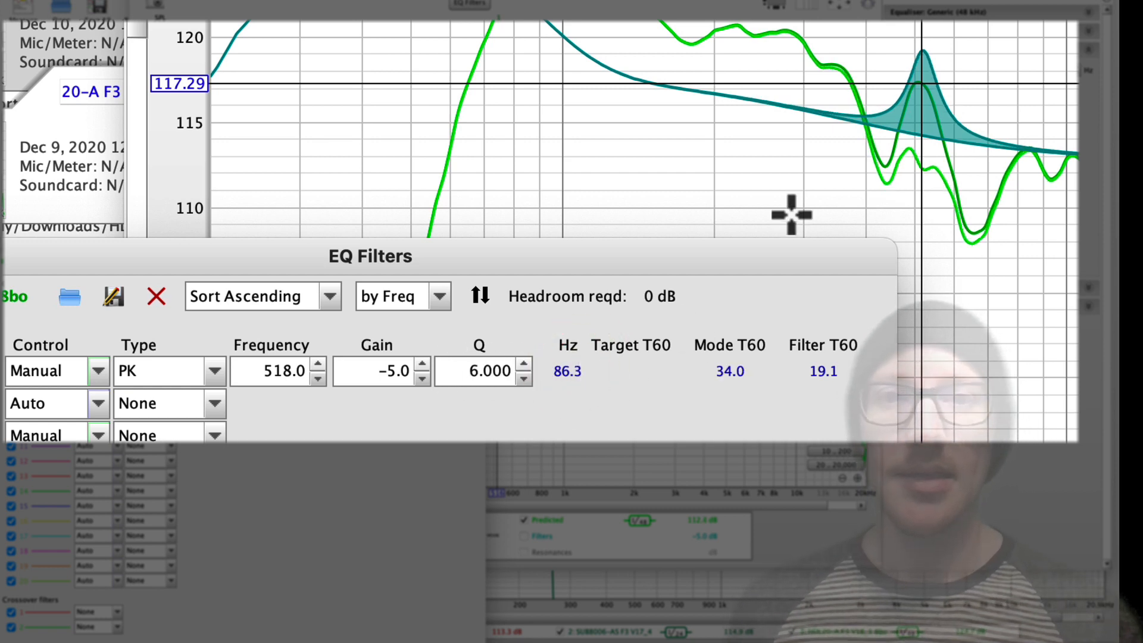
pyautogui.moveTo(390, 365); pyautogui.dragTo(463, 362)
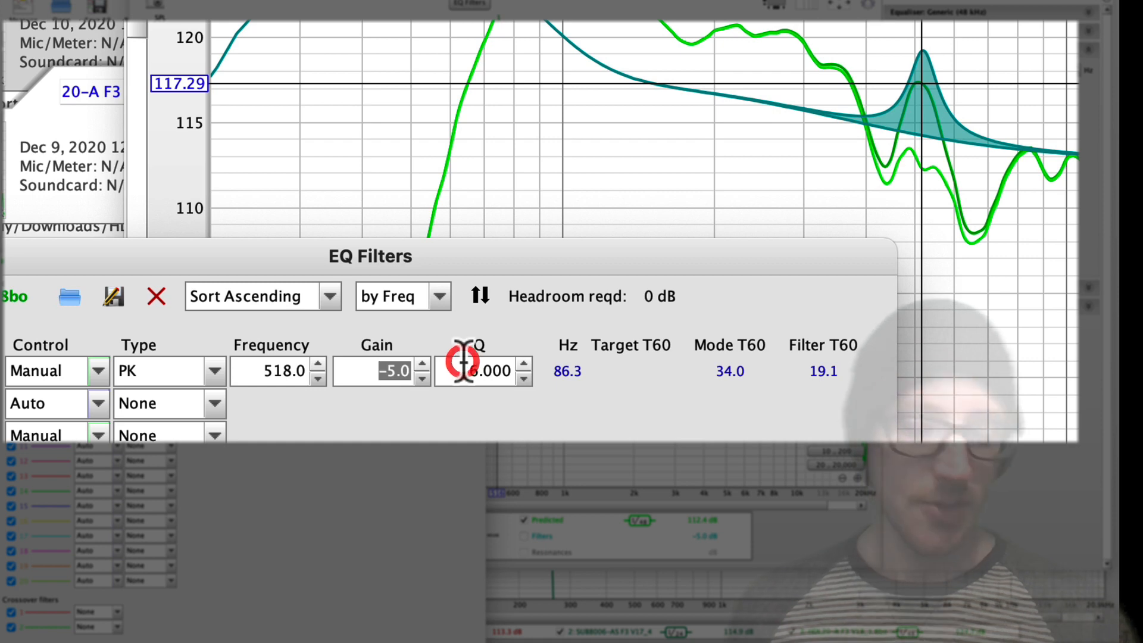
pyautogui.write('-4')
pyautogui.press('Return')
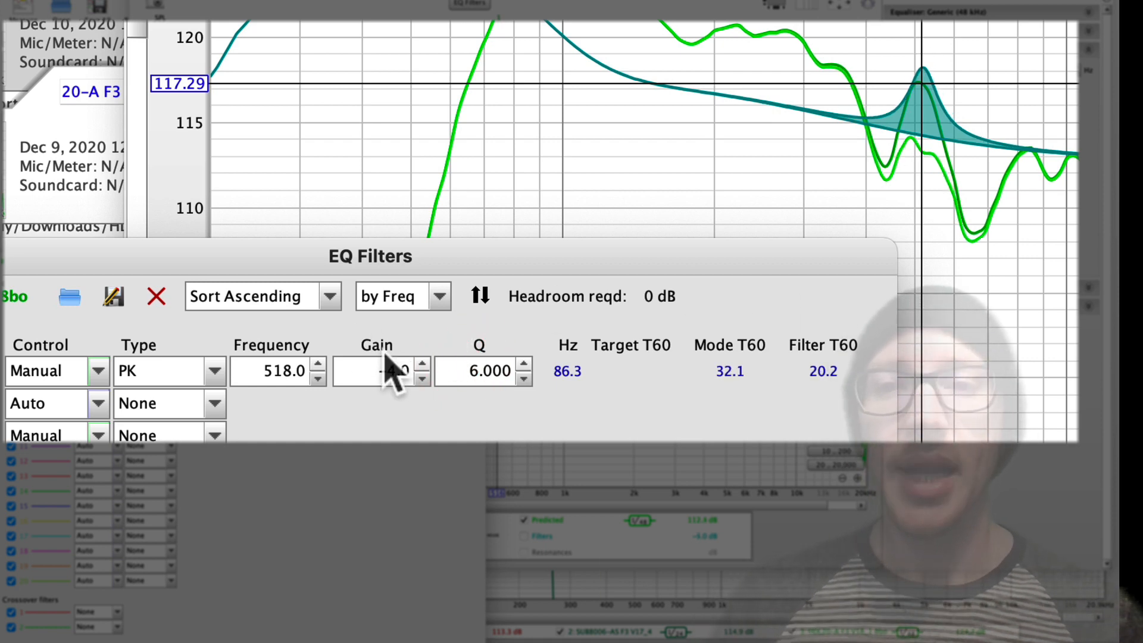
# - Set the gain of the 518 Hz filter to -3.5 dB
pyautogui.moveTo(369, 366); pyautogui.dragTo(446, 369)
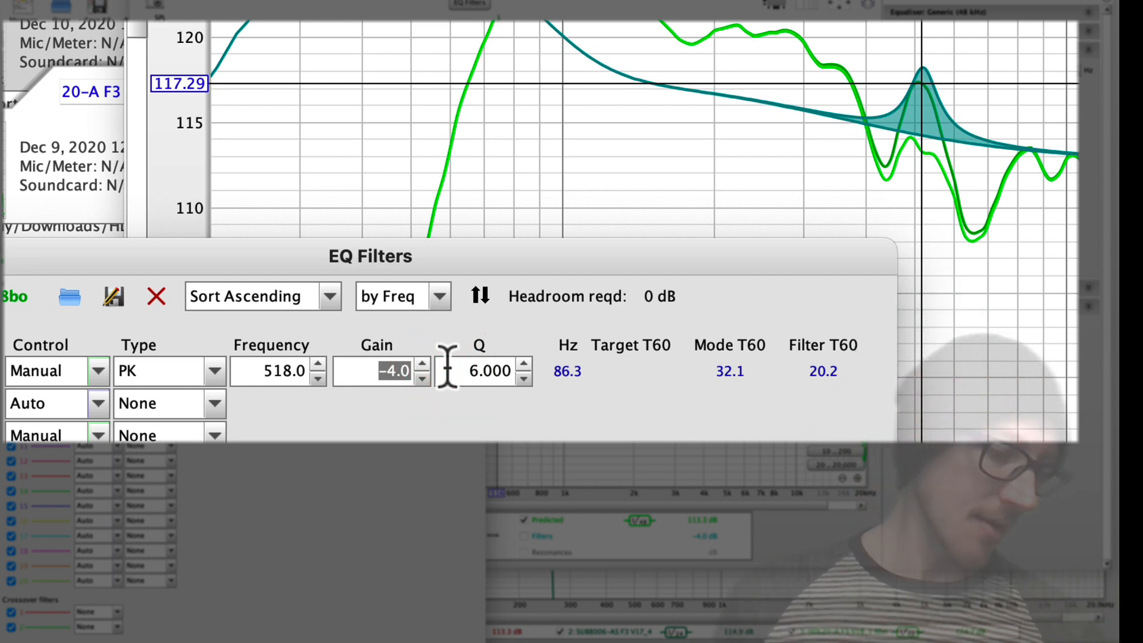
pyautogui.press('BackSpace')
pyautogui.write('-3.5')
pyautogui.press('Return')
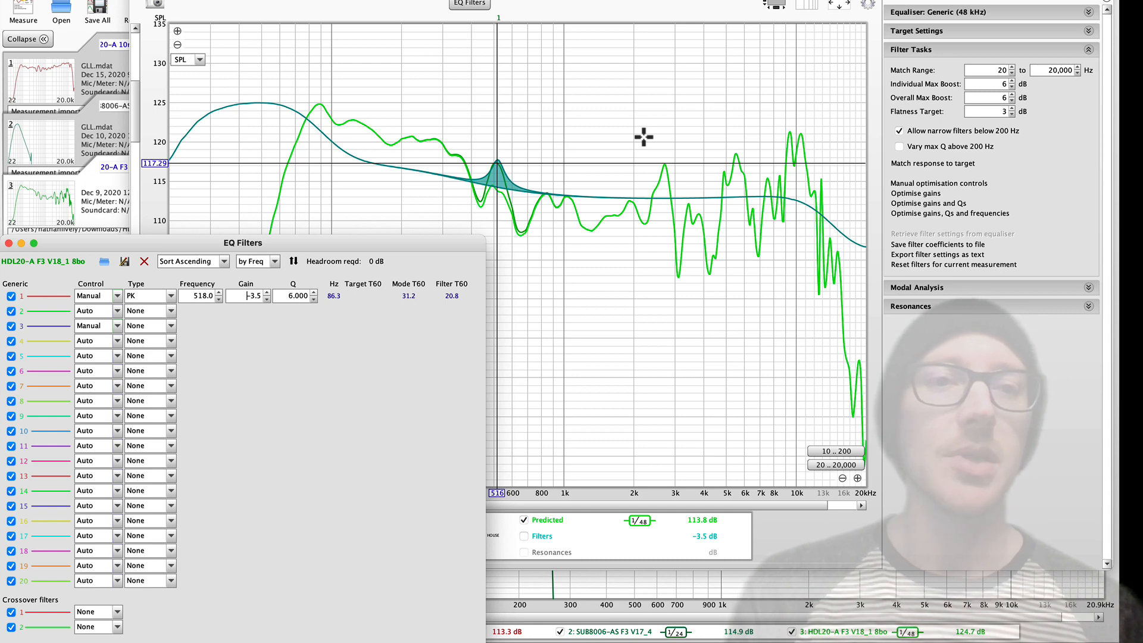
# - Match the array's response to the target curve over 20 to 20,000 Hz with automatically generated filters
pyautogui.click(1056, 166)
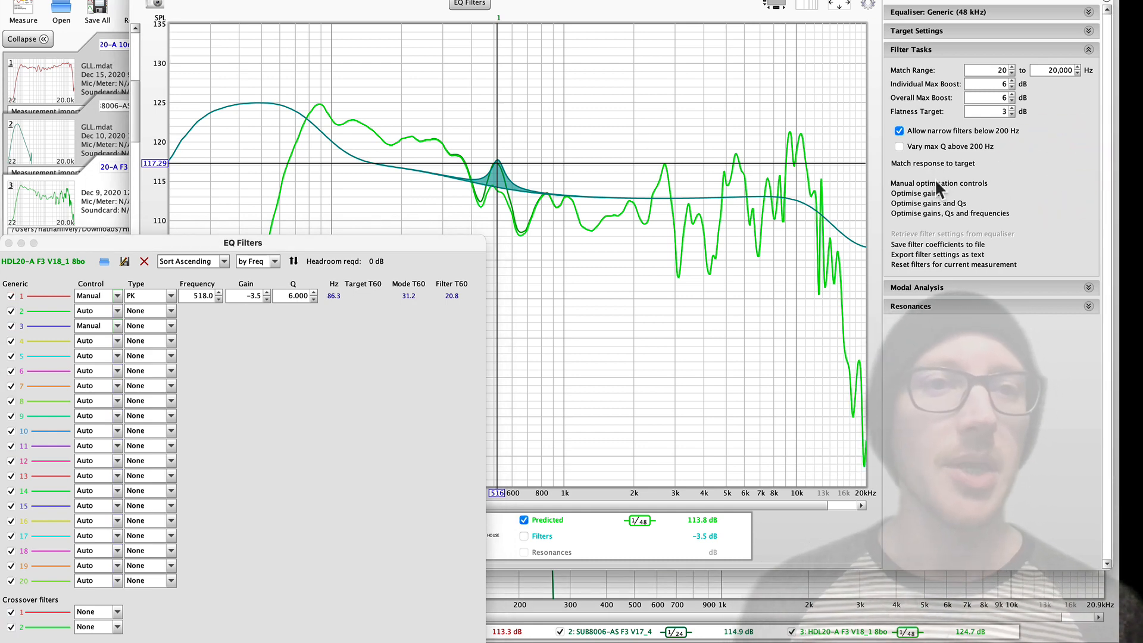
pyautogui.click(934, 163)
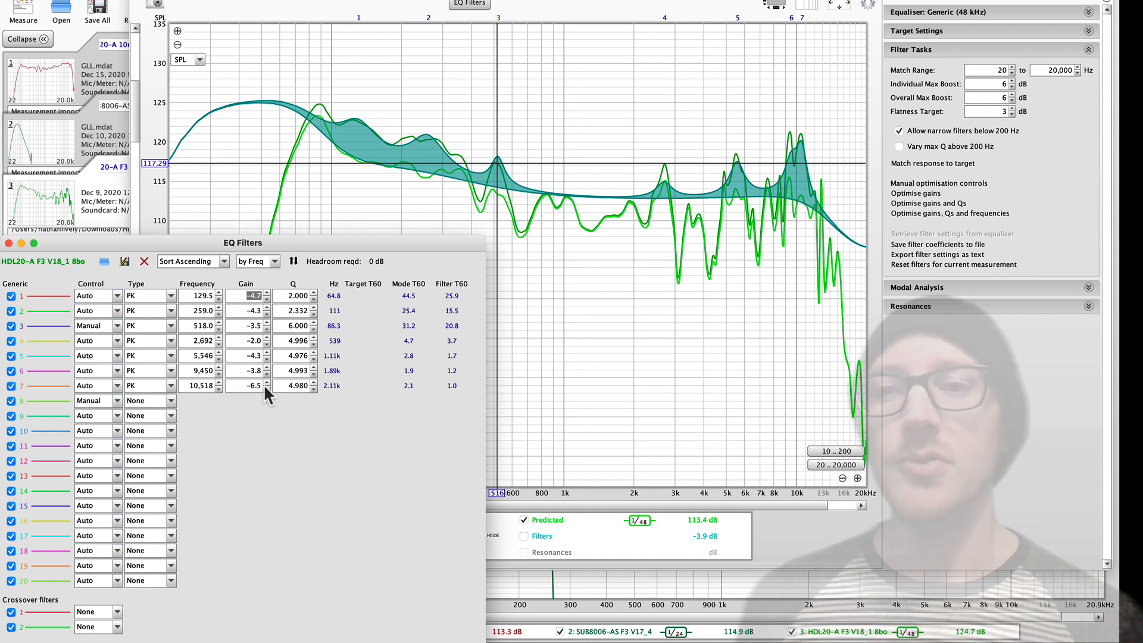
# - Inspect the predicted response at the two lowest filter frequencies, and close the filter list and the EQ window
pyautogui.click(248, 302)
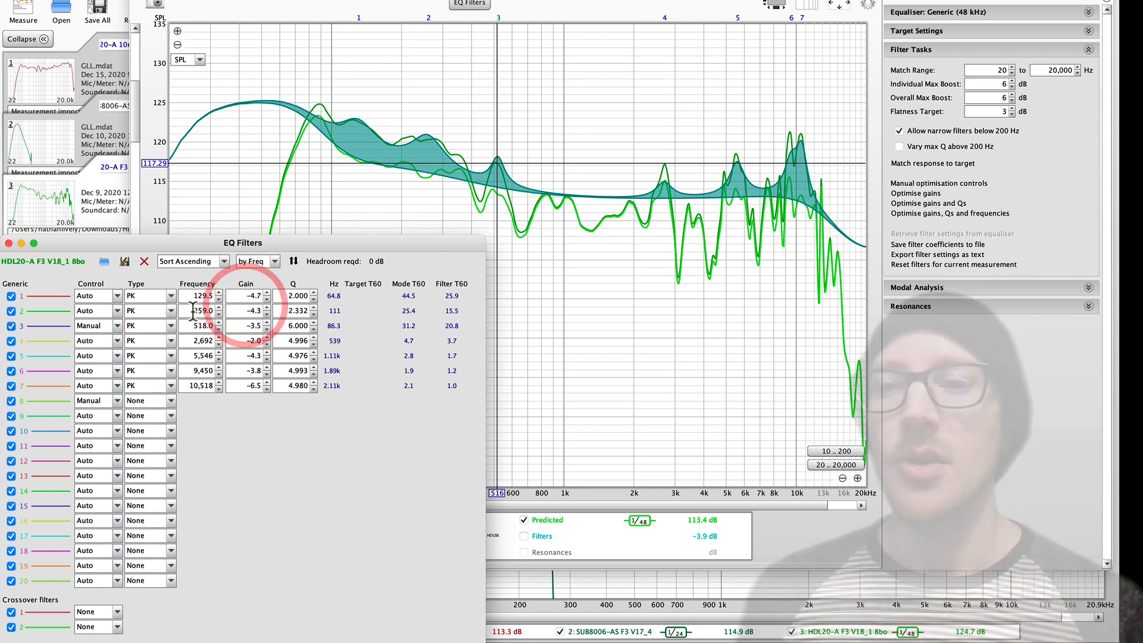
pyautogui.click(429, 143)
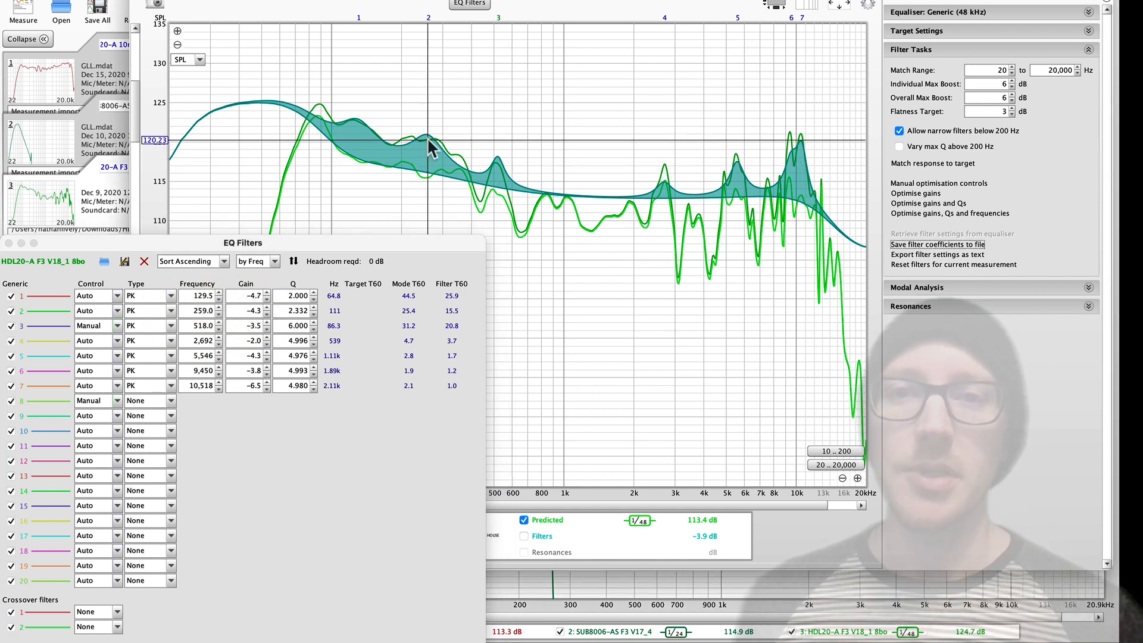
pyautogui.click(357, 122)
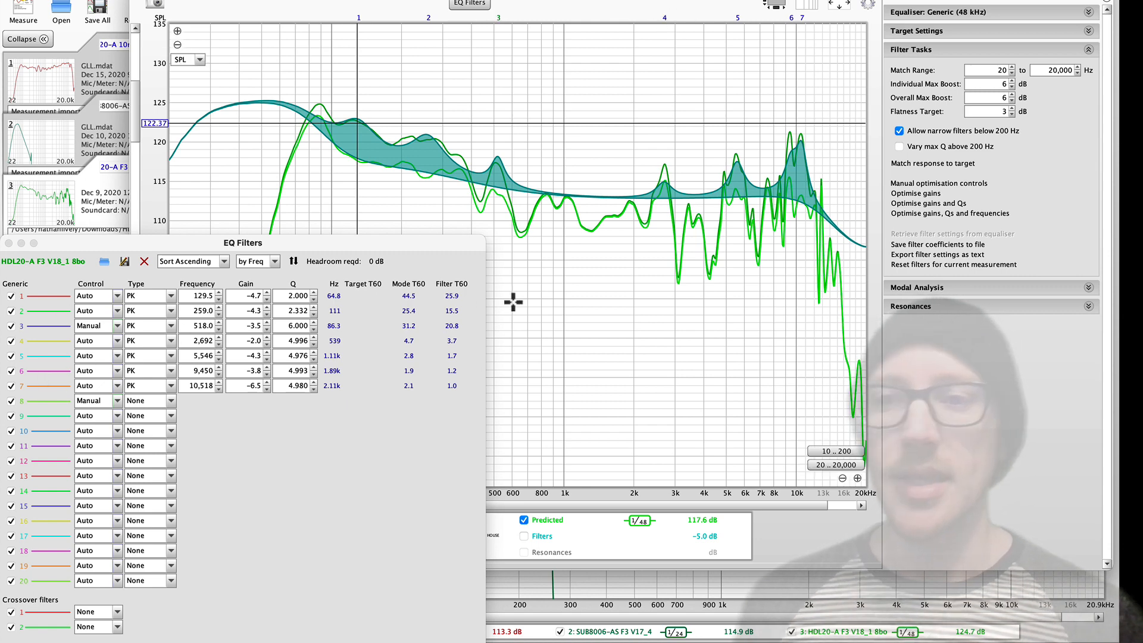
pyautogui.click(14, 351)
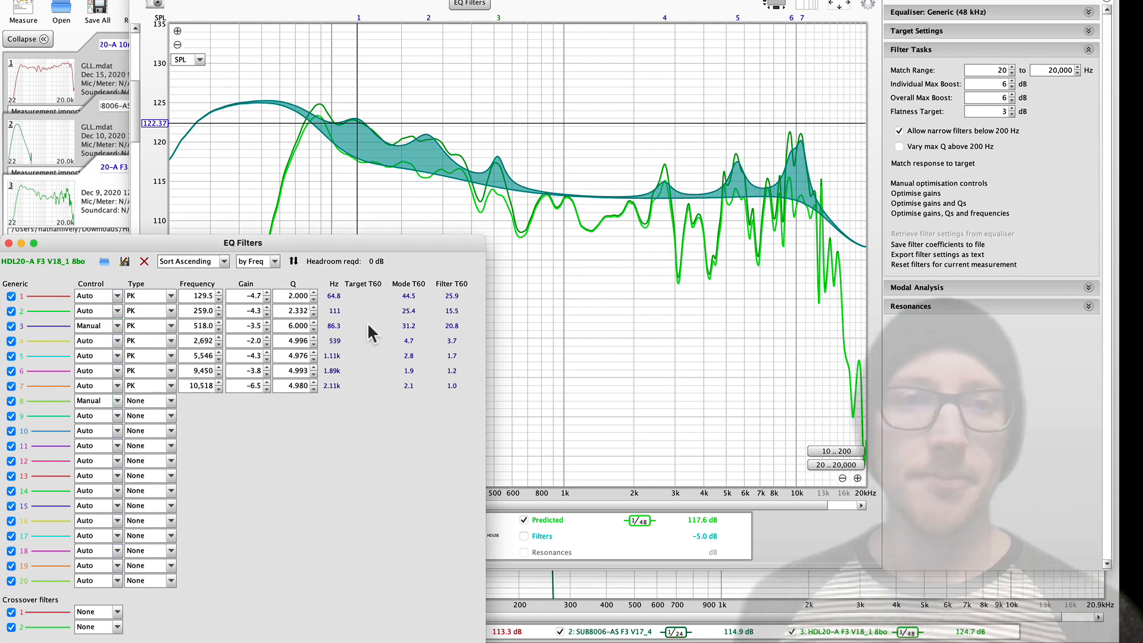
pyautogui.click(8, 243)
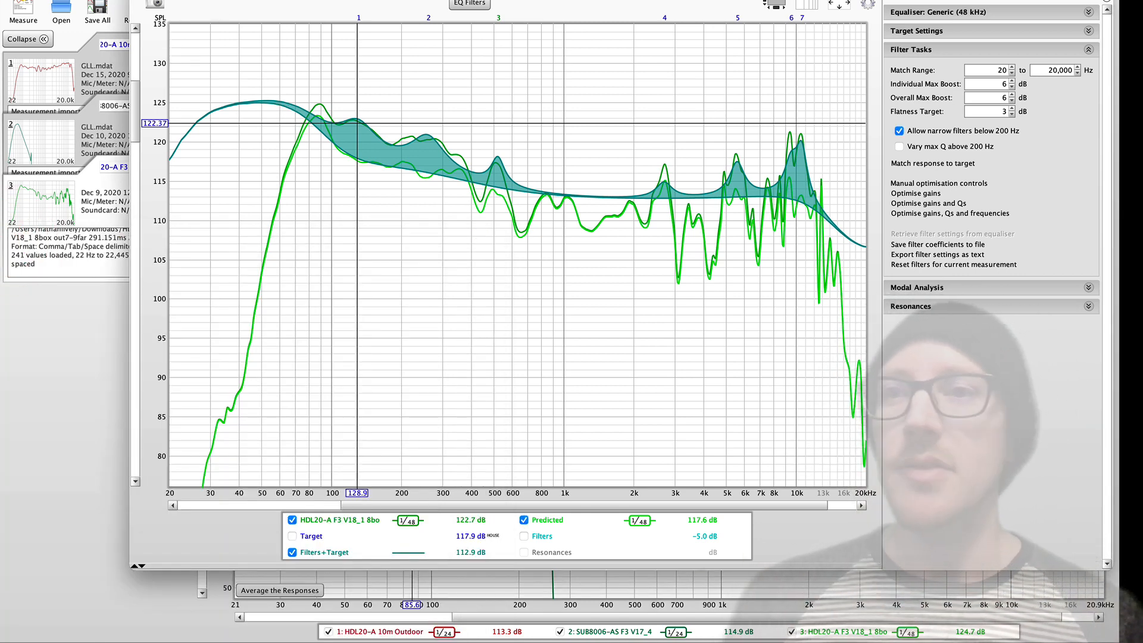
pyautogui.click(140, 0)
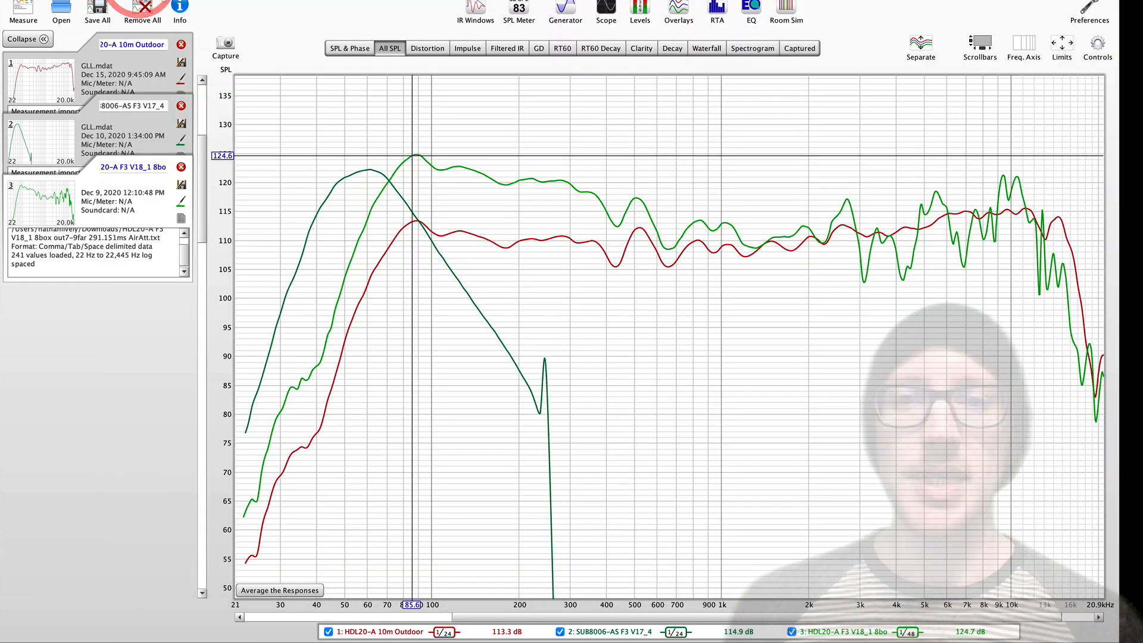
# - Hide the HDL20-A 8-box trace and place the graph cursor where the remaining main and subwoofer curves cross, at about 89 Hz
pyautogui.click(792, 631)
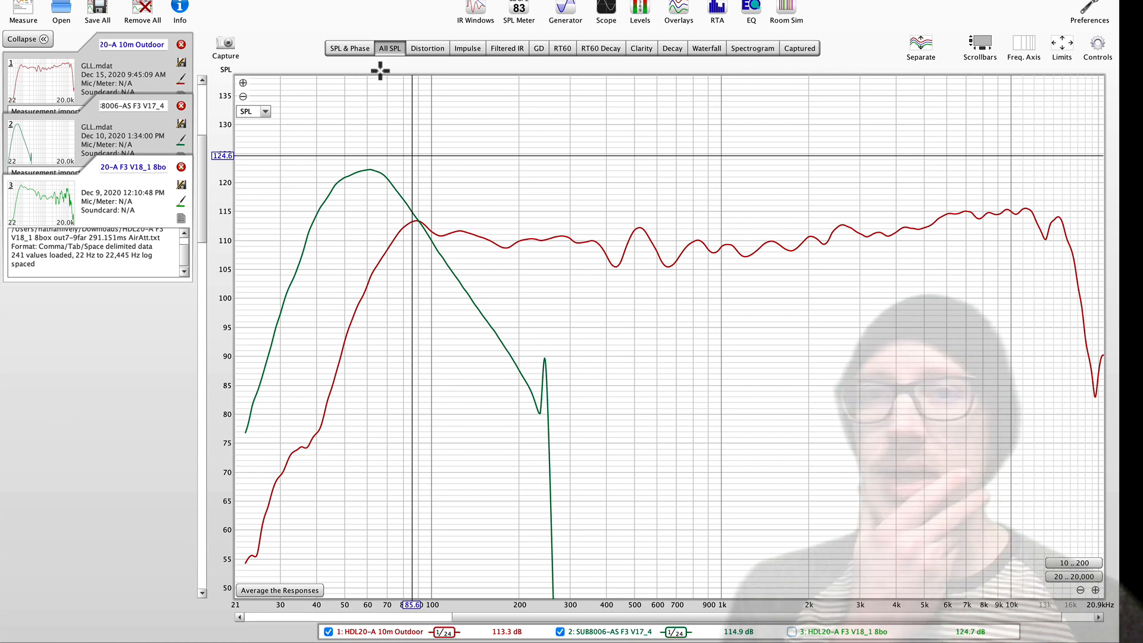
pyautogui.click(419, 222)
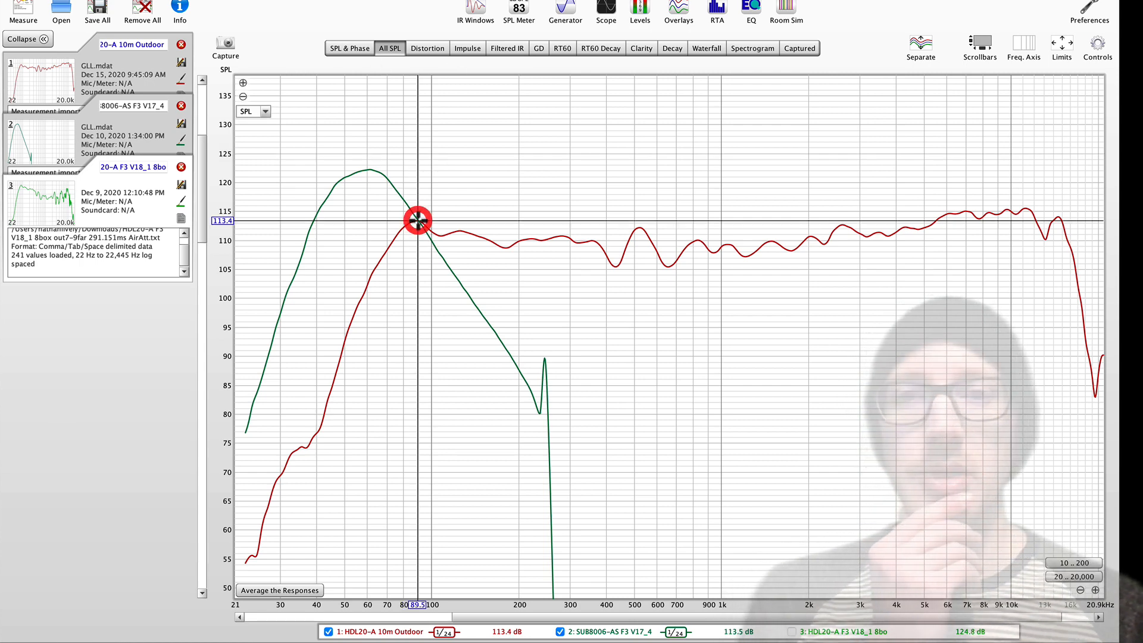
pyautogui.click(1107, 37)
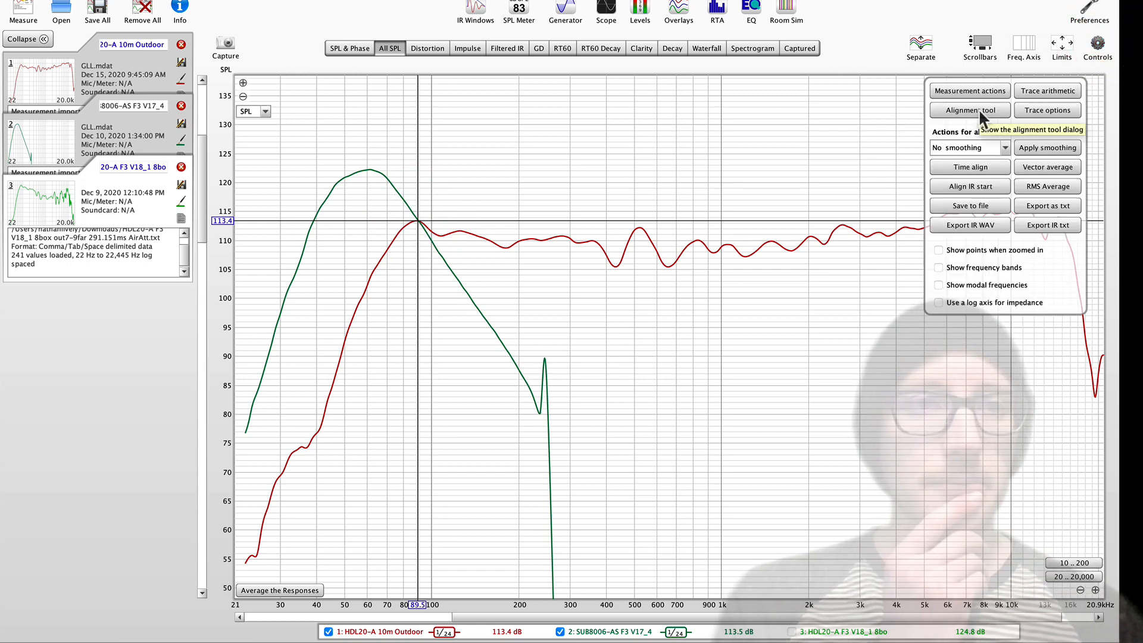
pyautogui.click(411, 224)
pyautogui.click(416, 222)
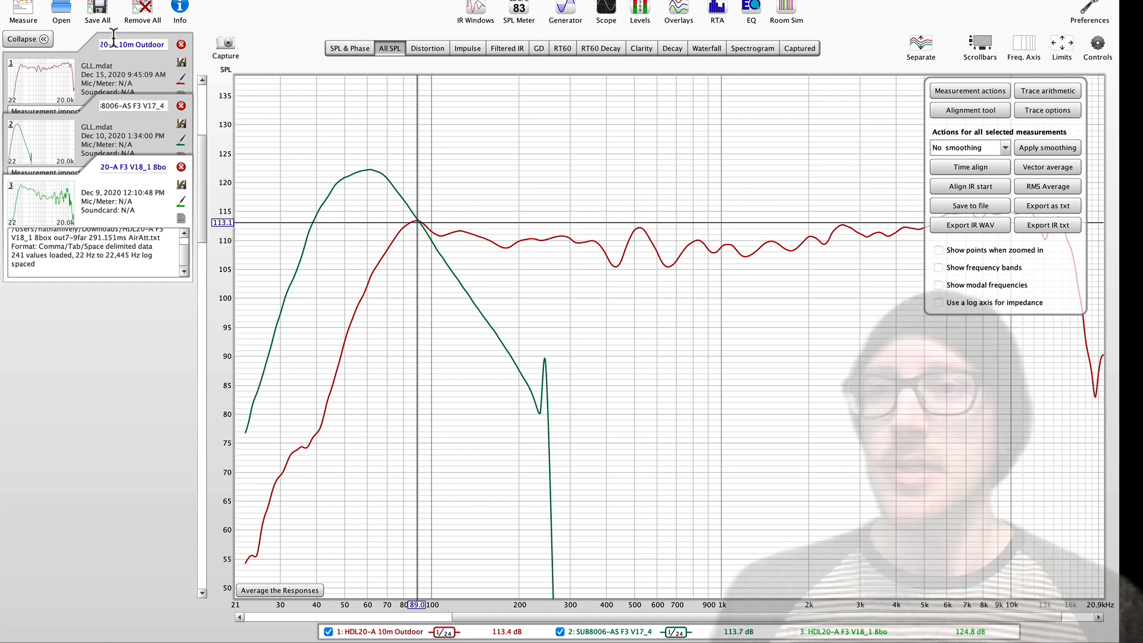
# - Highlight the delay times 29.1715 ms and 27.1339 ms in the notes of the HDL20-A 10m Outdoor and SUB8006-AS measurements
pyautogui.click(115, 62)
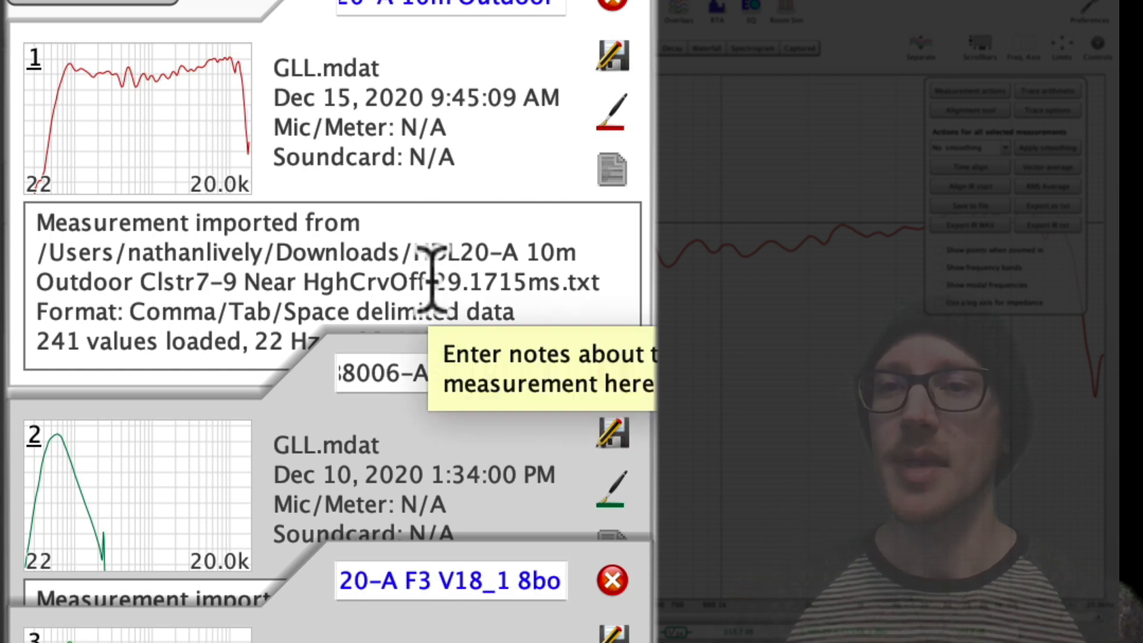
pyautogui.moveTo(432, 278); pyautogui.dragTo(533, 280)
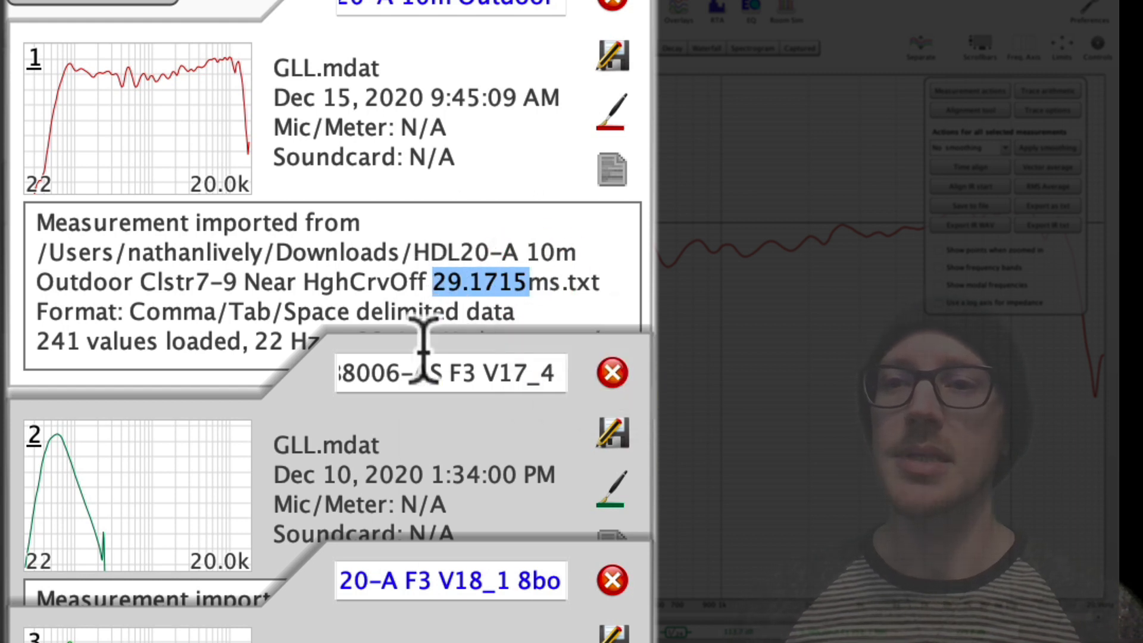
pyautogui.click(421, 470)
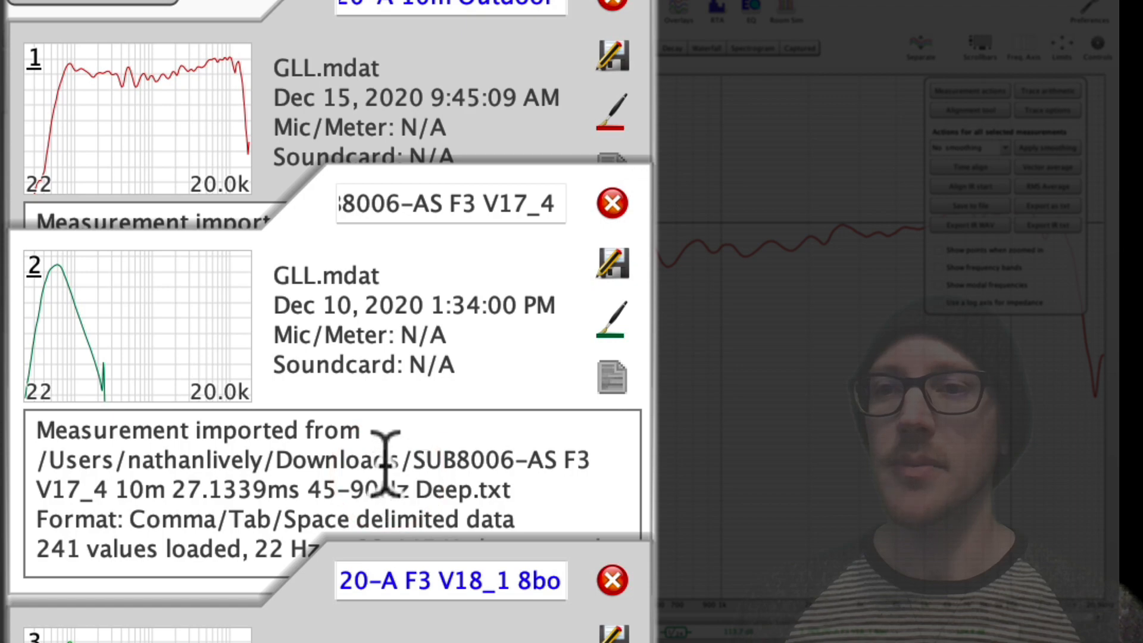
pyautogui.moveTo(169, 490); pyautogui.dragTo(296, 486)
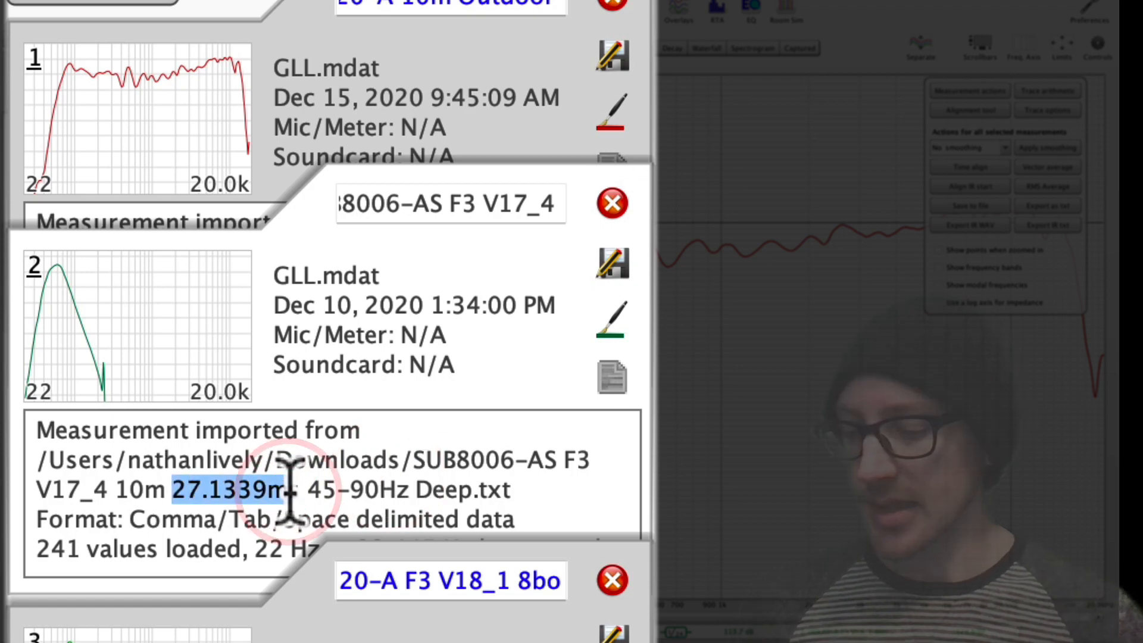
# - Switch to the notes app and highlight the 2.0376 ms delay difference between the two measurements
pyautogui.press('super+Tab')
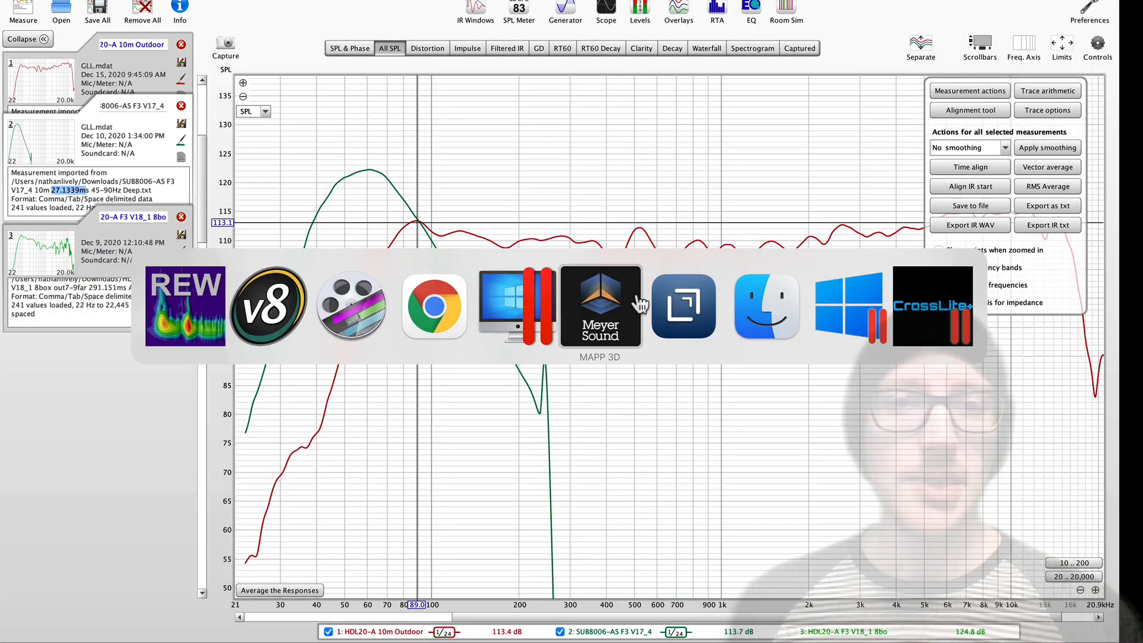
pyautogui.click(683, 306)
pyautogui.click(178, 71)
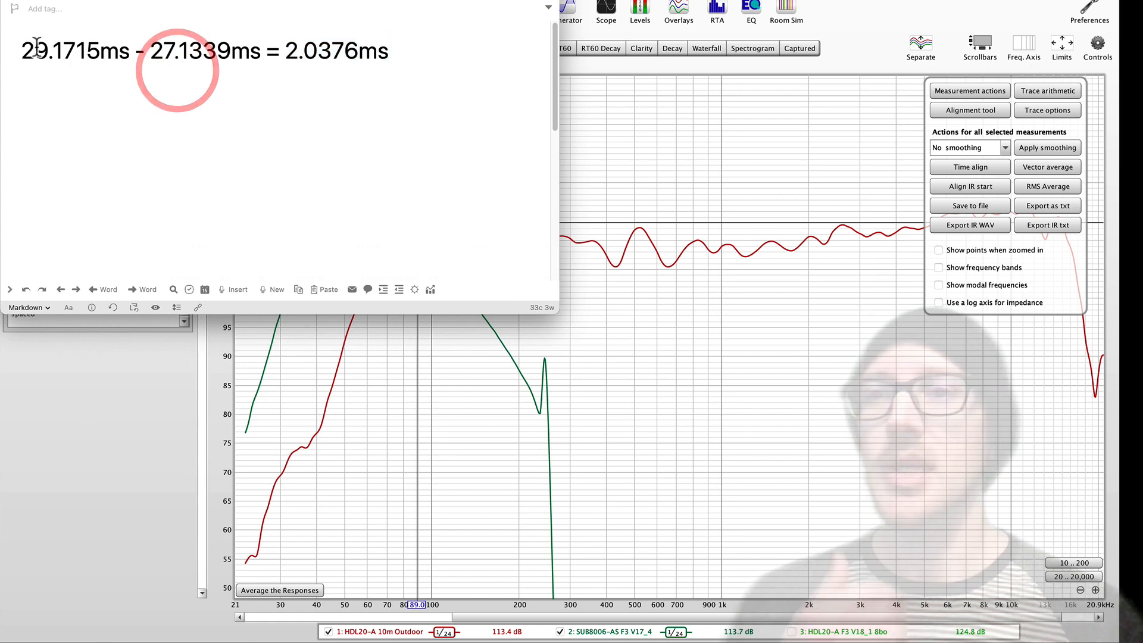
pyautogui.moveTo(21, 50); pyautogui.dragTo(382, 45)
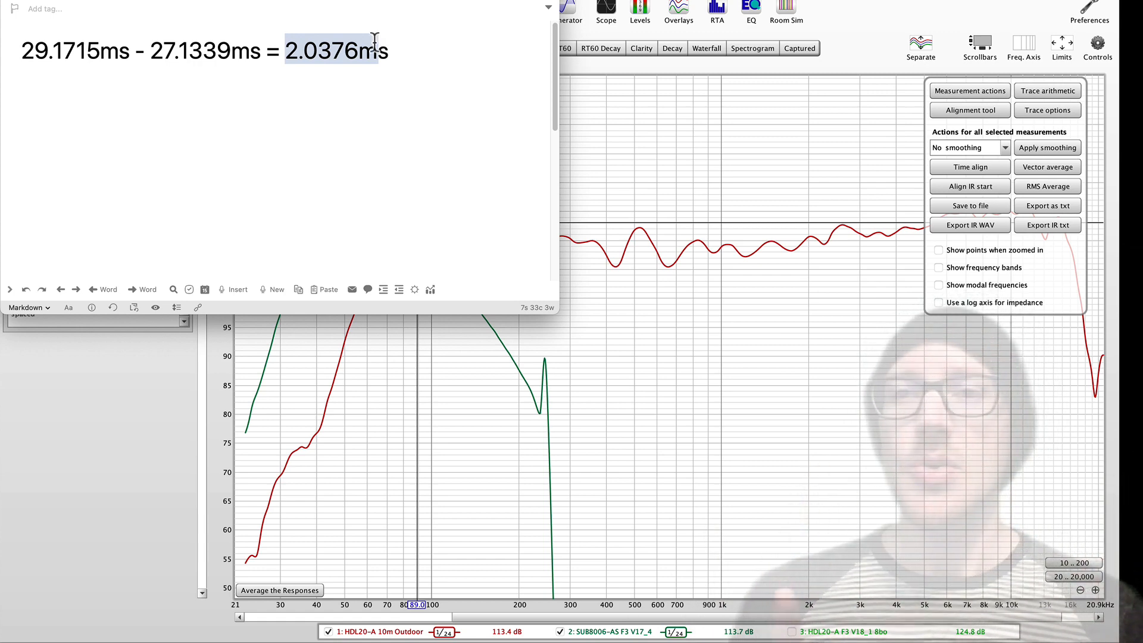
pyautogui.click(322, 49)
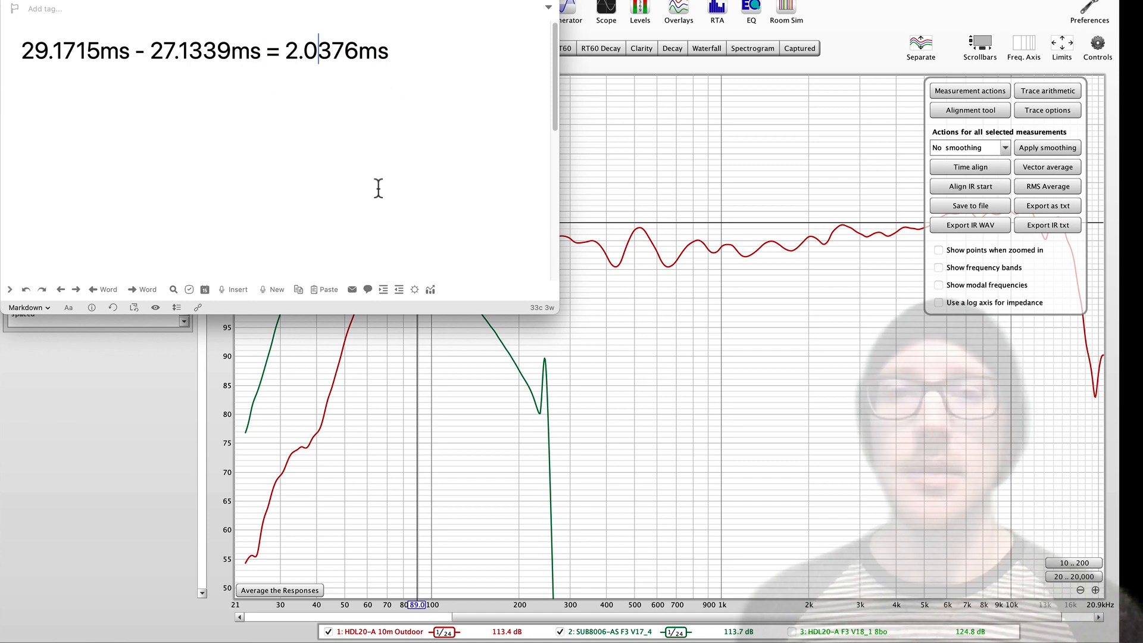
# - Switch to MAPP 3D and inspect the loudspeaker and microphone in the model and the GALLAXY processor's output channel settings
pyautogui.press('super+Tab')
pyautogui.click(680, 322)
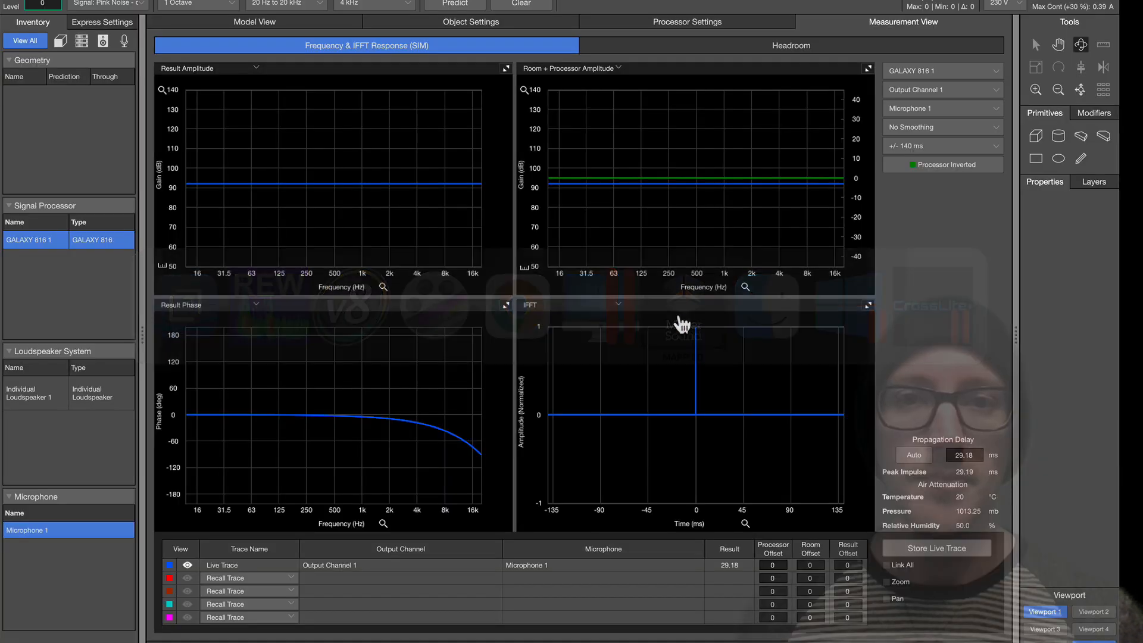
pyautogui.click(320, 27)
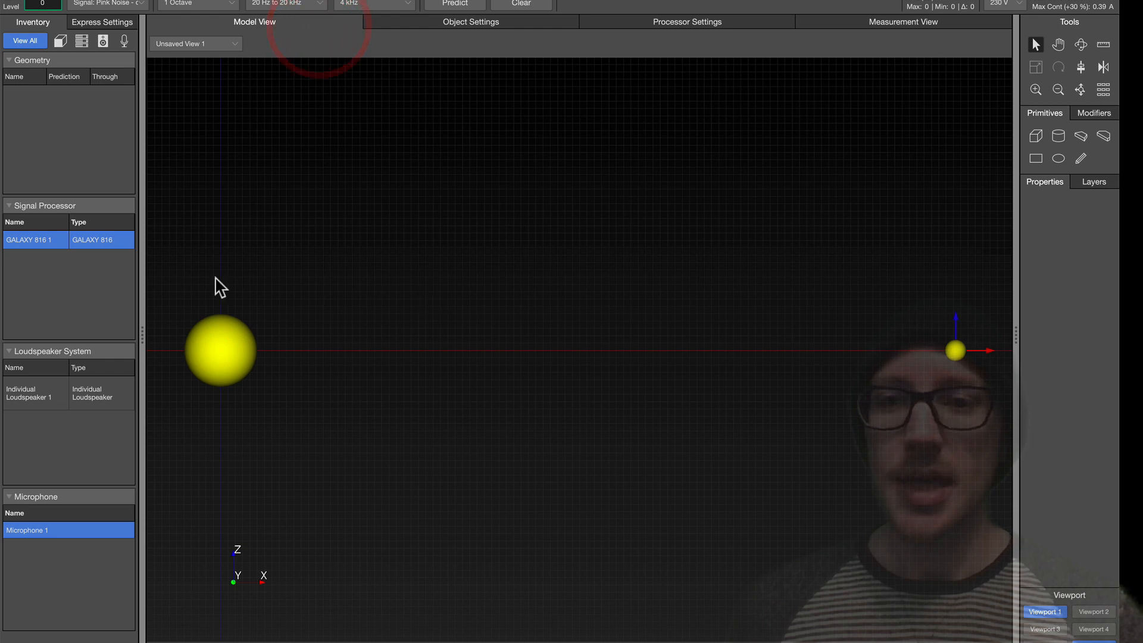
pyautogui.click(224, 350)
pyautogui.click(448, 330)
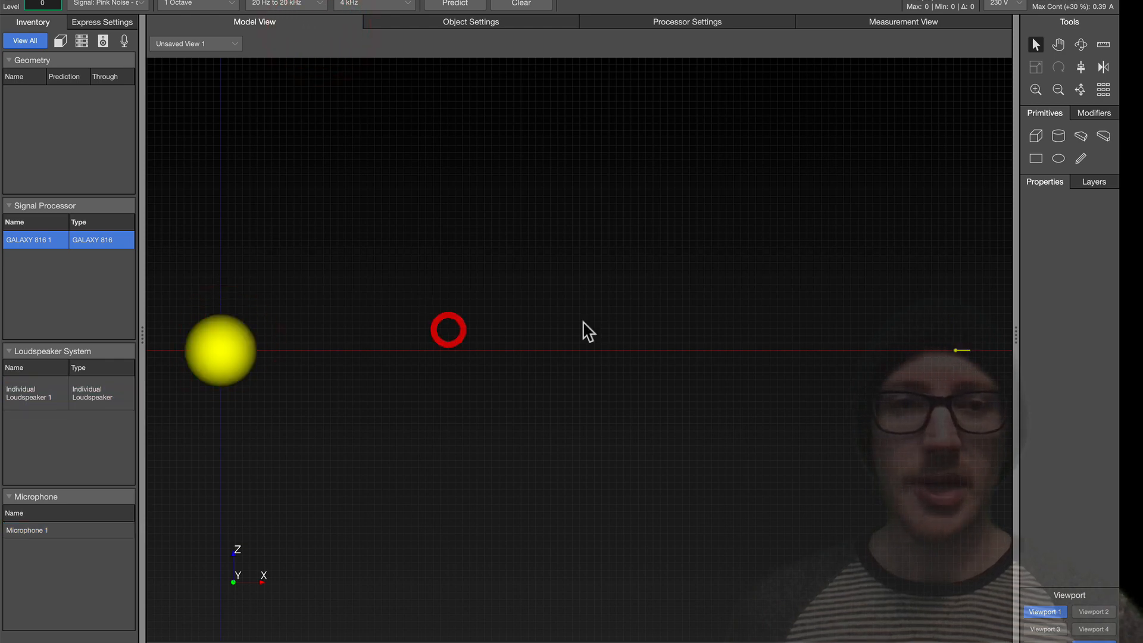
pyautogui.click(1000, 370)
pyautogui.click(649, 213)
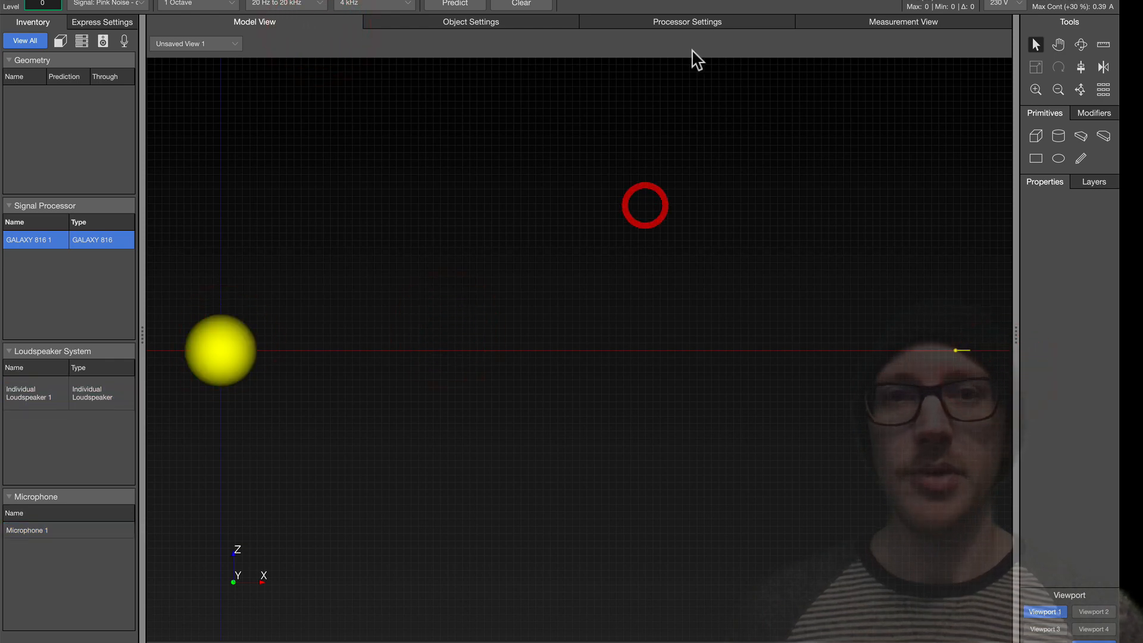
pyautogui.click(712, 25)
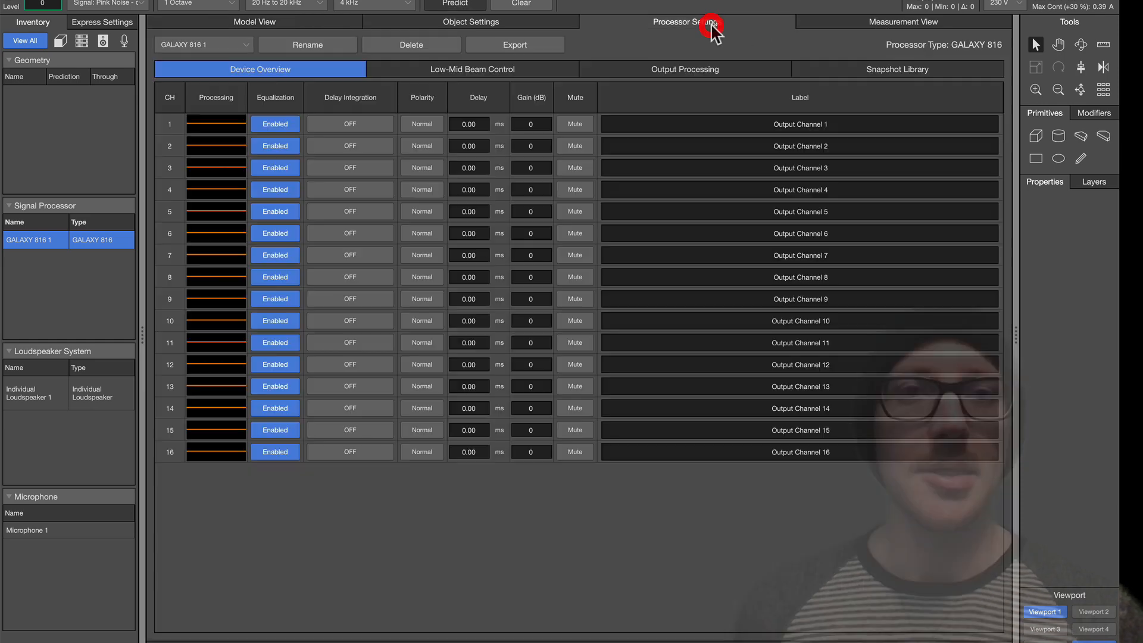
# - Compare the microphone measurement's propagation delay with the 29.1715 ms main delay in the note
pyautogui.click(864, 26)
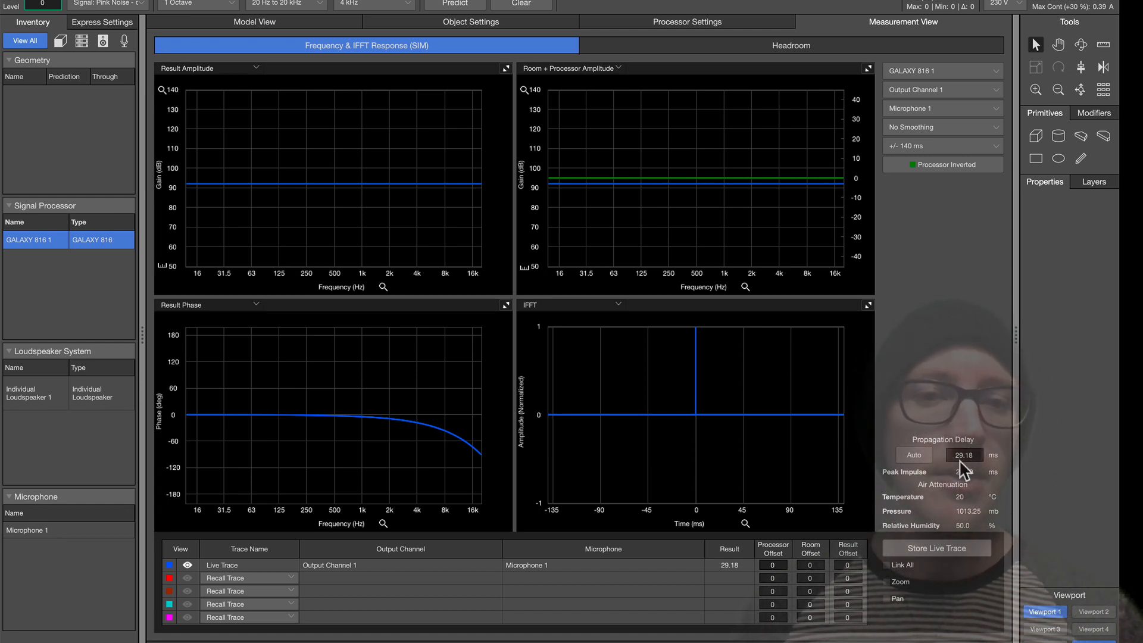
pyautogui.press('super+Tab')
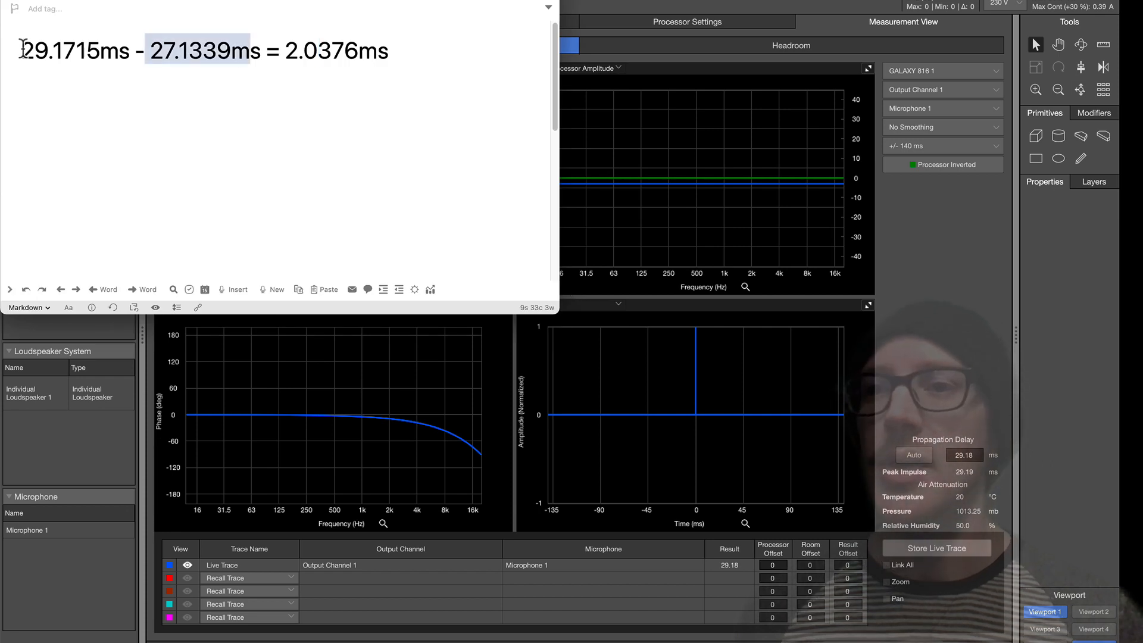
pyautogui.moveTo(22, 50); pyautogui.dragTo(88, 50)
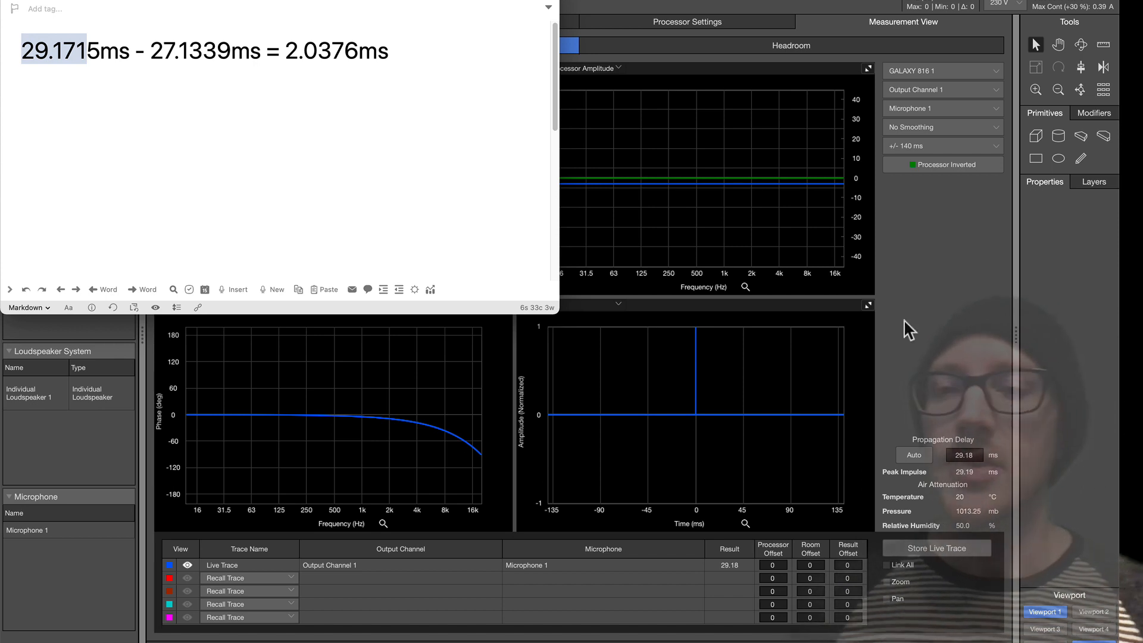
# - Highlight the 27.1339 ms subwoofer delay in the note, and set the microphone measurement's propagation delay to 27.14 ms
pyautogui.click(212, 57)
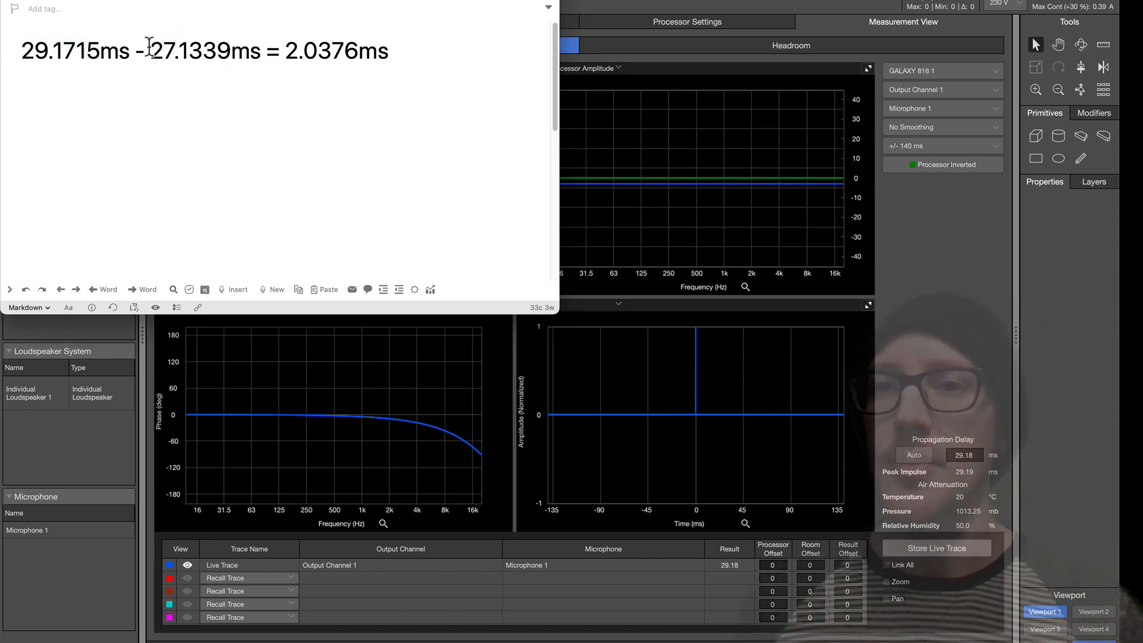
pyautogui.moveTo(151, 49); pyautogui.dragTo(226, 47)
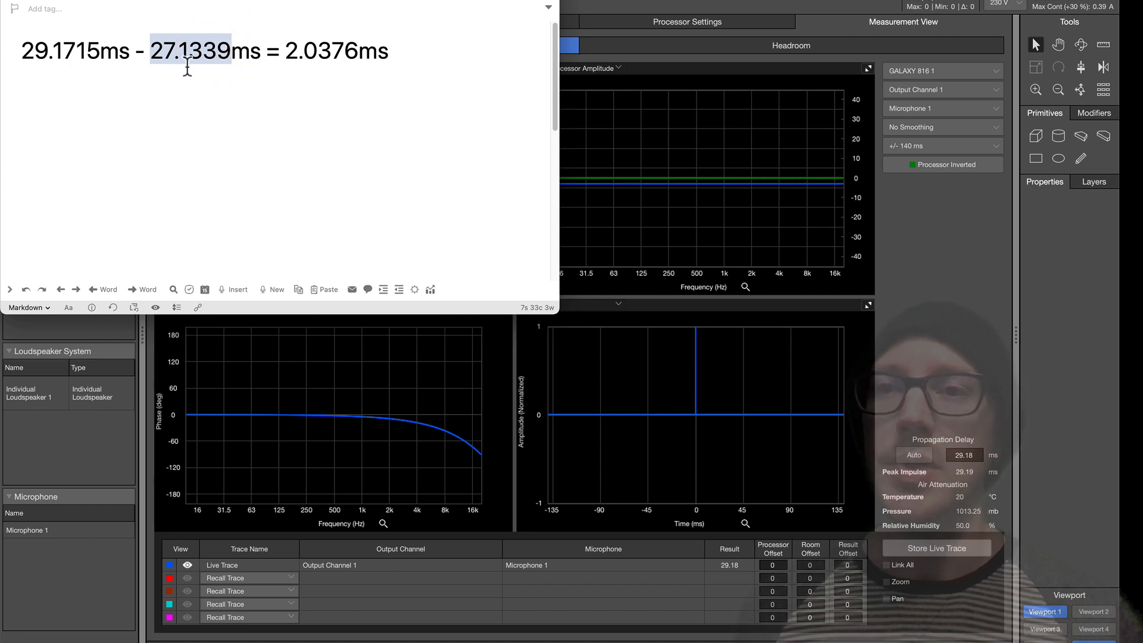
pyautogui.click(935, 350)
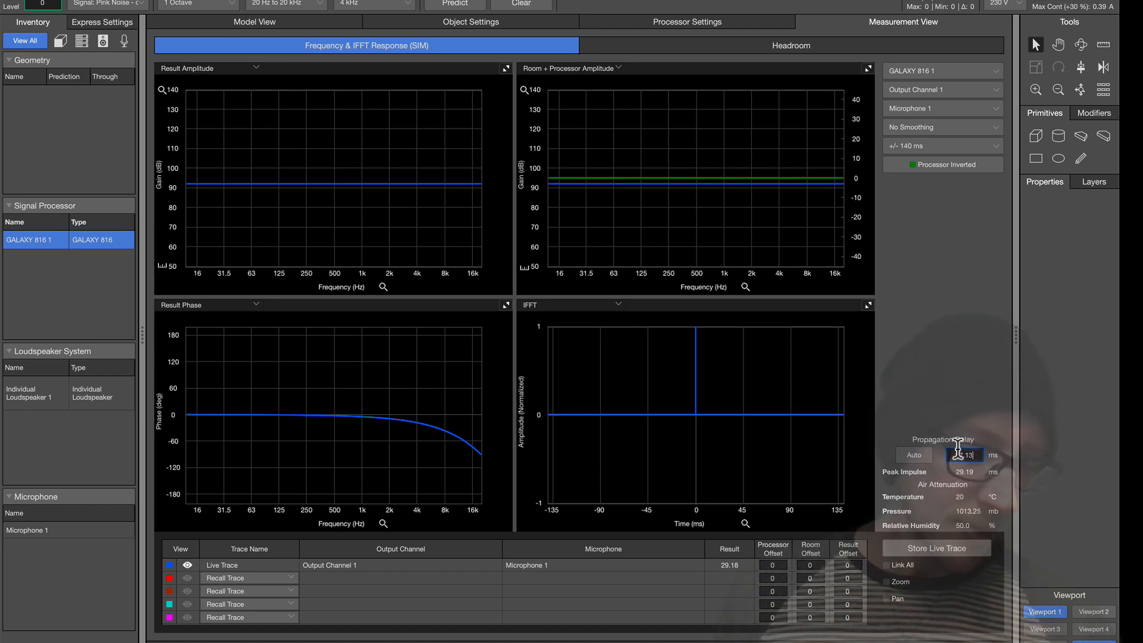
pyautogui.press('Return')
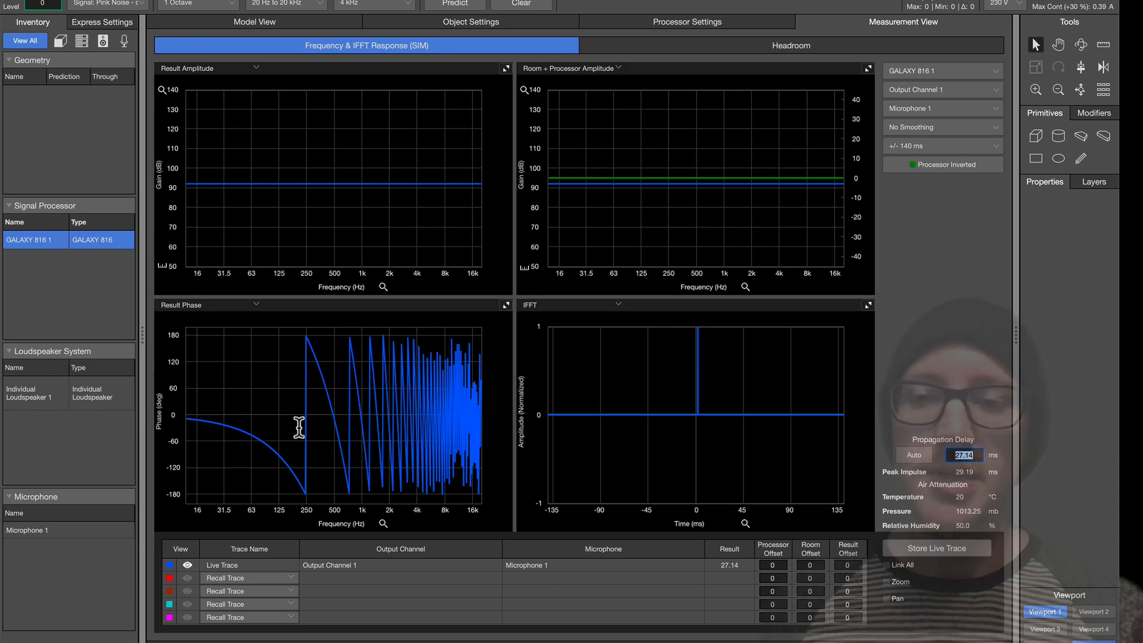
# - Switch to Smaart, show the measurement control bar, and examine the delay field of the Mic1 TF transfer function measurement
pyautogui.press('super+Tab')
pyautogui.press('super+Tab')
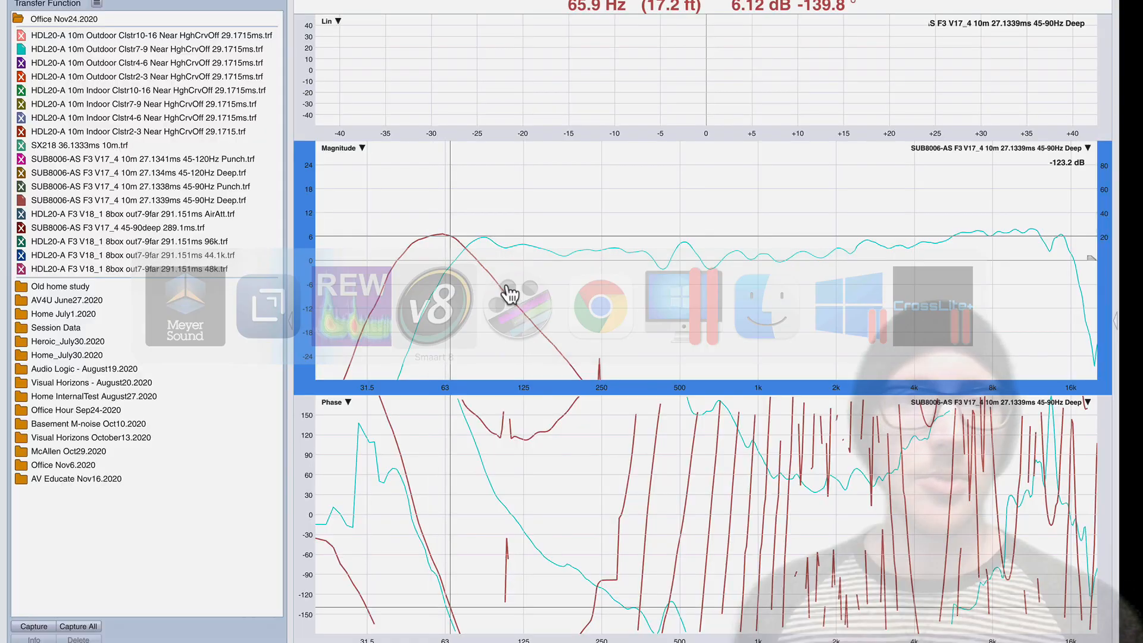
pyautogui.press('o')
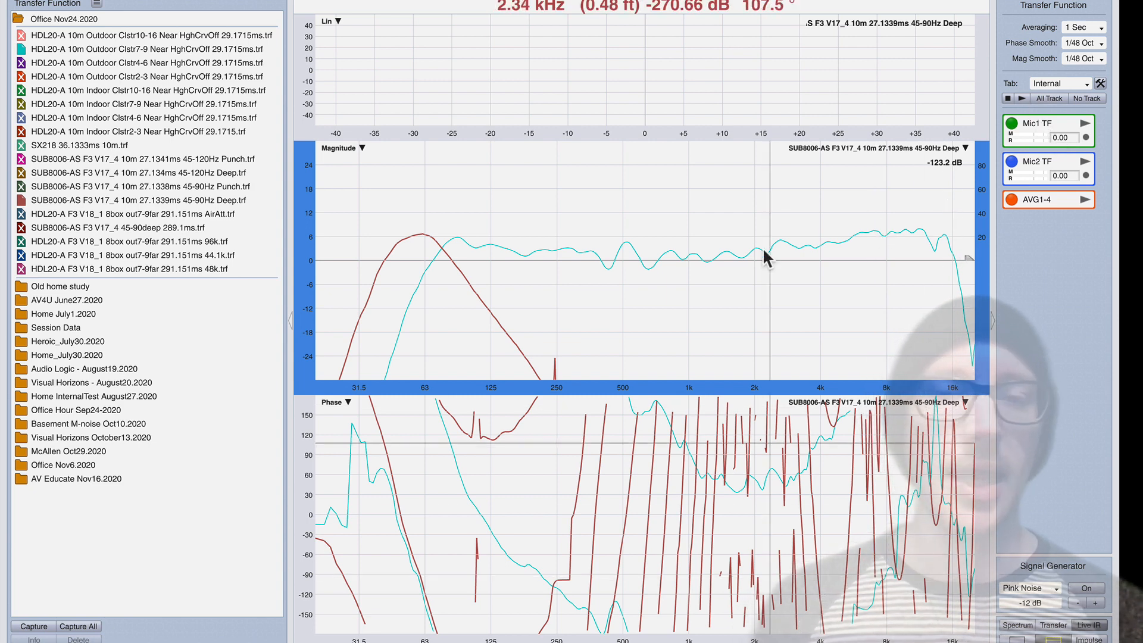
pyautogui.click(726, 256)
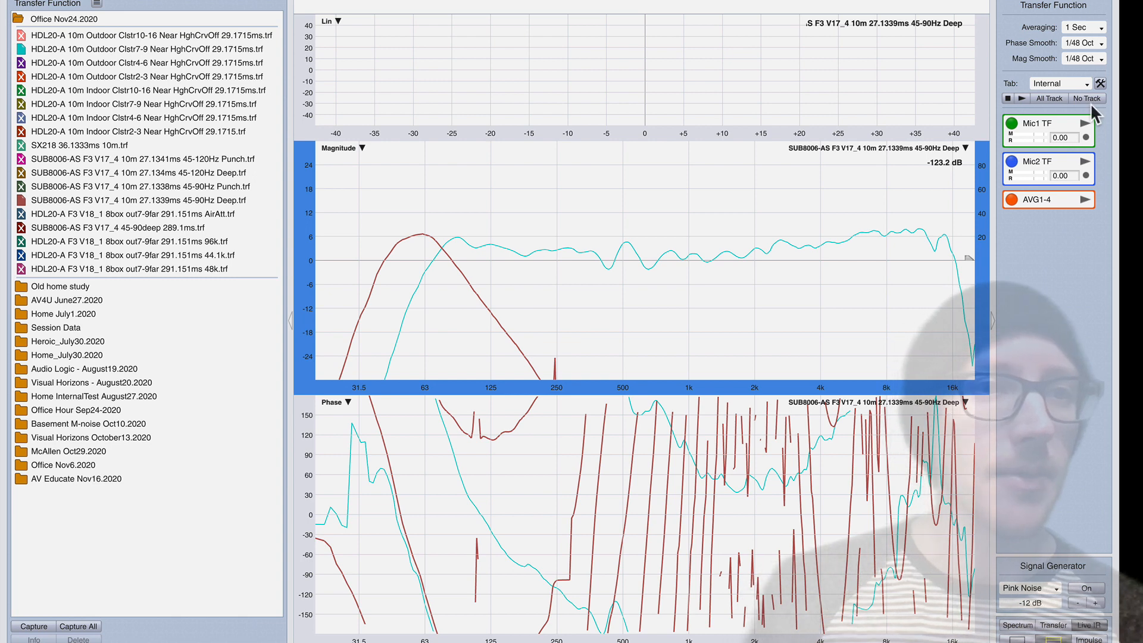
pyautogui.click(1065, 136)
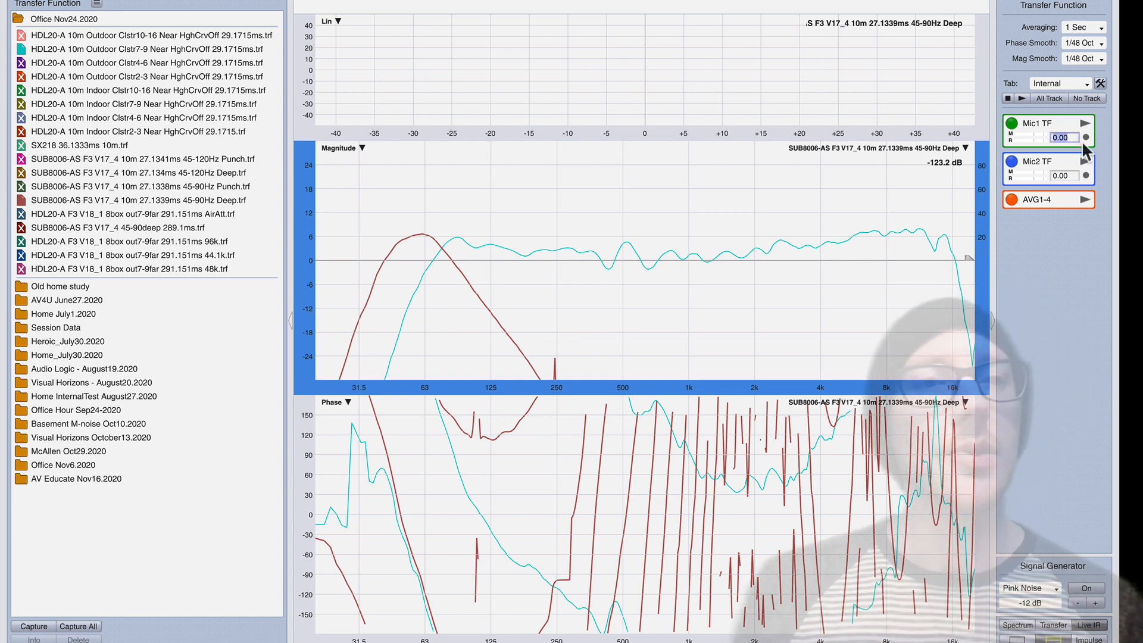
pyautogui.click(753, 265)
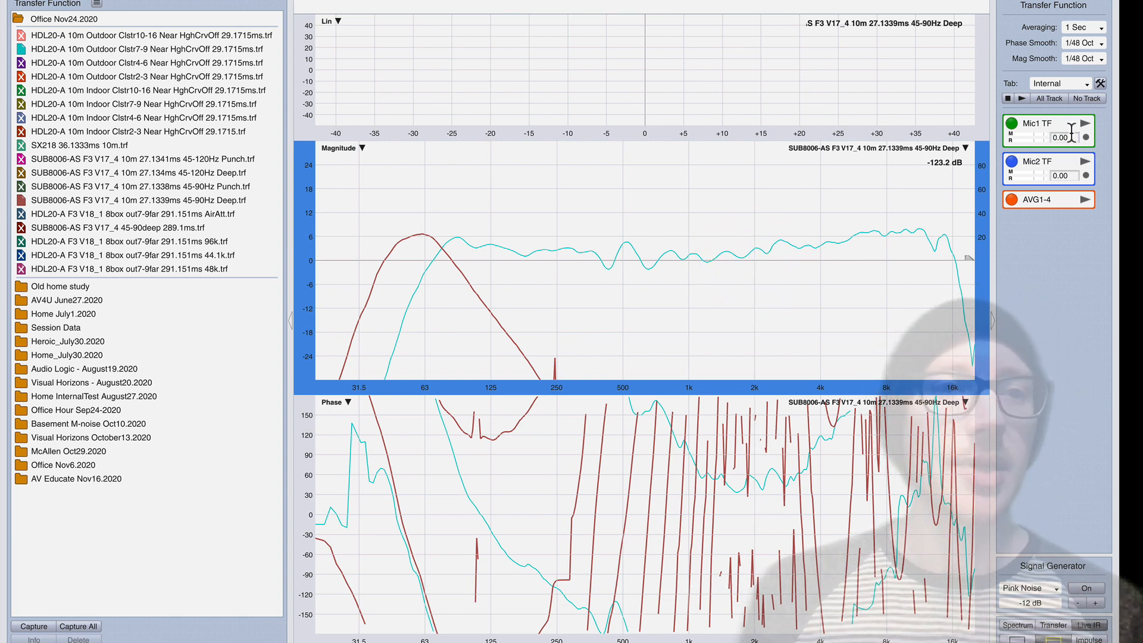
# - Examine the delay field of the Mic1 TF transfer function measurement, and hide the measurement control bar
pyautogui.click(1026, 145)
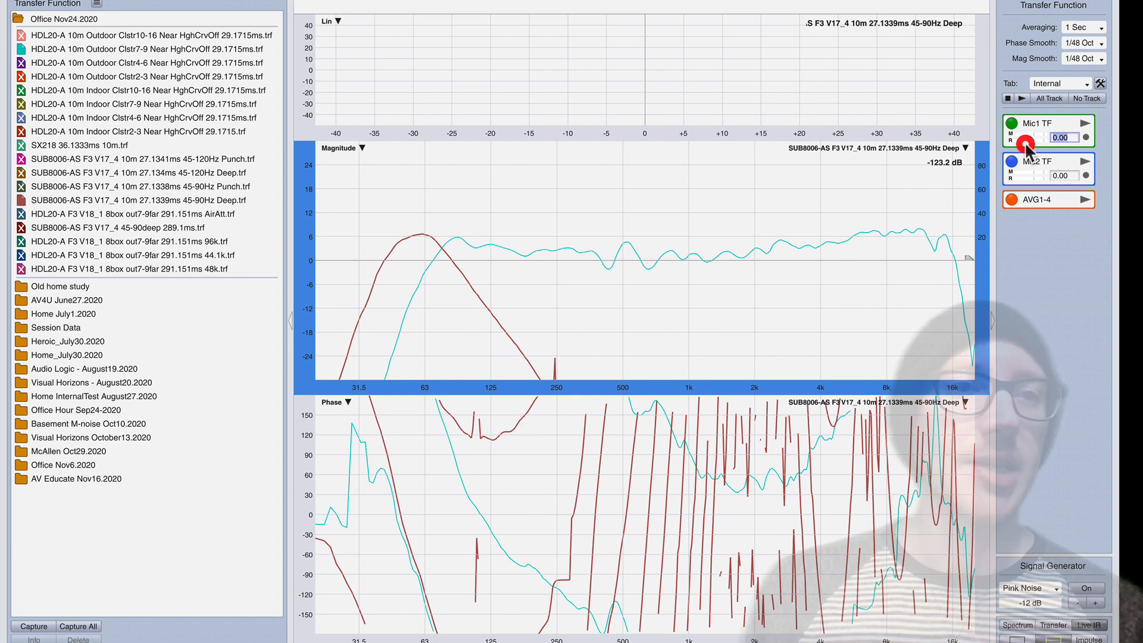
pyautogui.click(410, 233)
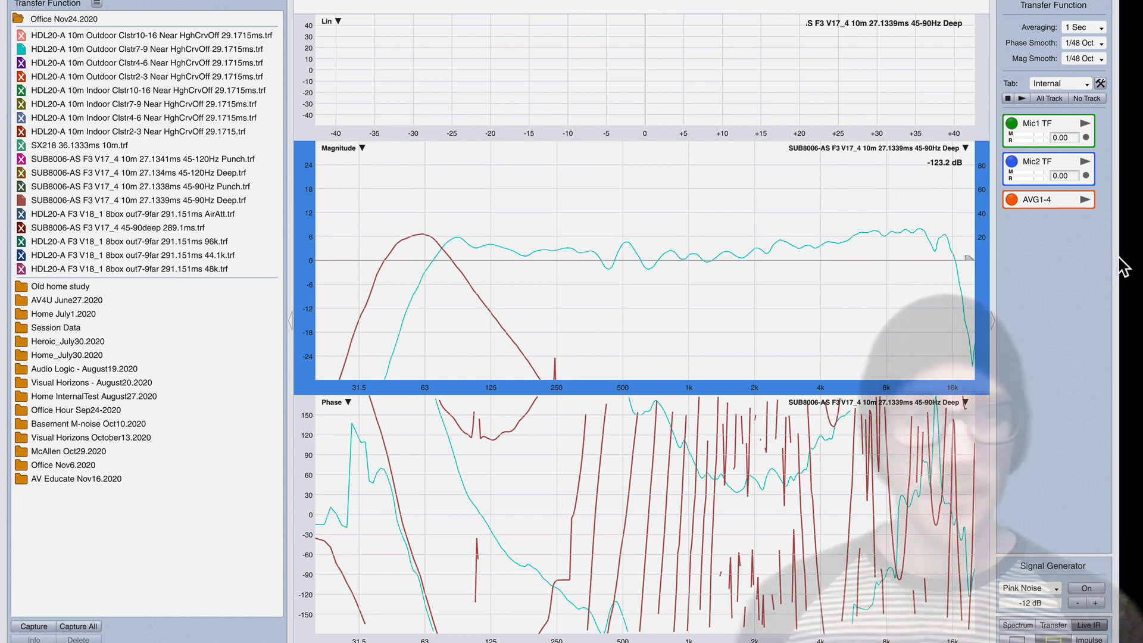
pyautogui.click(1046, 279)
pyautogui.press('o')
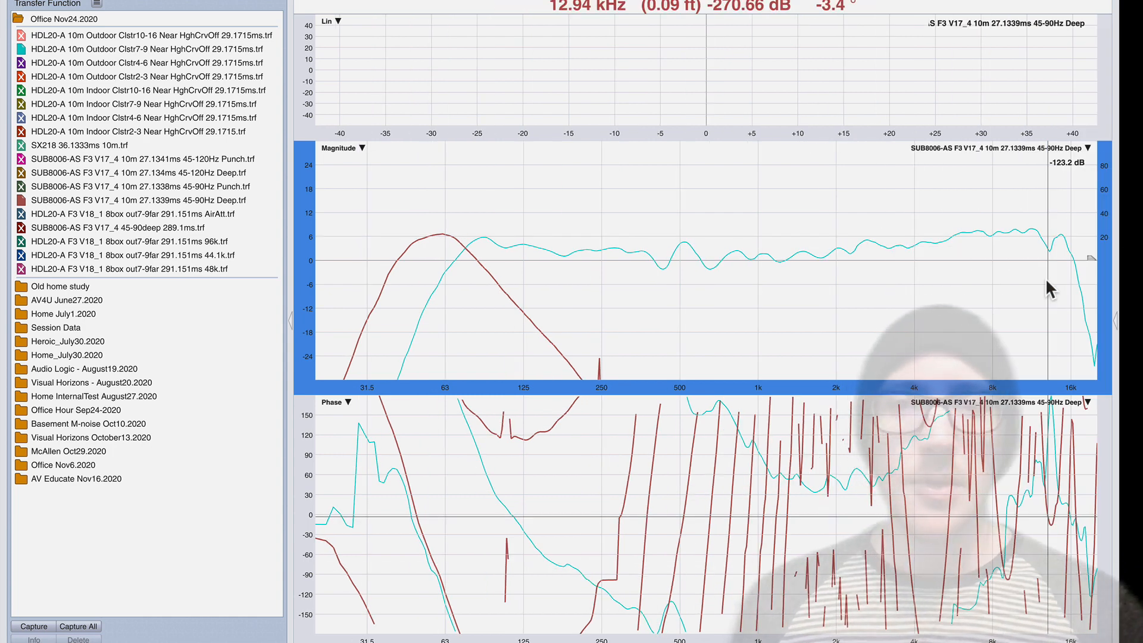
# - Switch to Drafts and highlight the 2.0376 ms delay difference in the note
pyautogui.press('super+Tab')
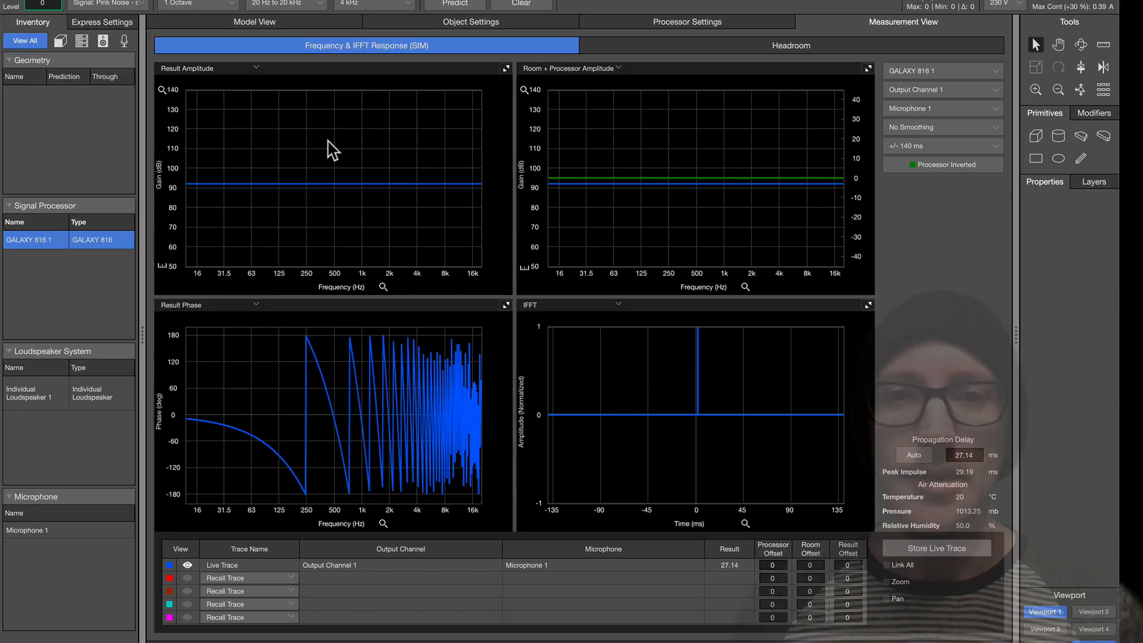
pyautogui.press('super+Tab')
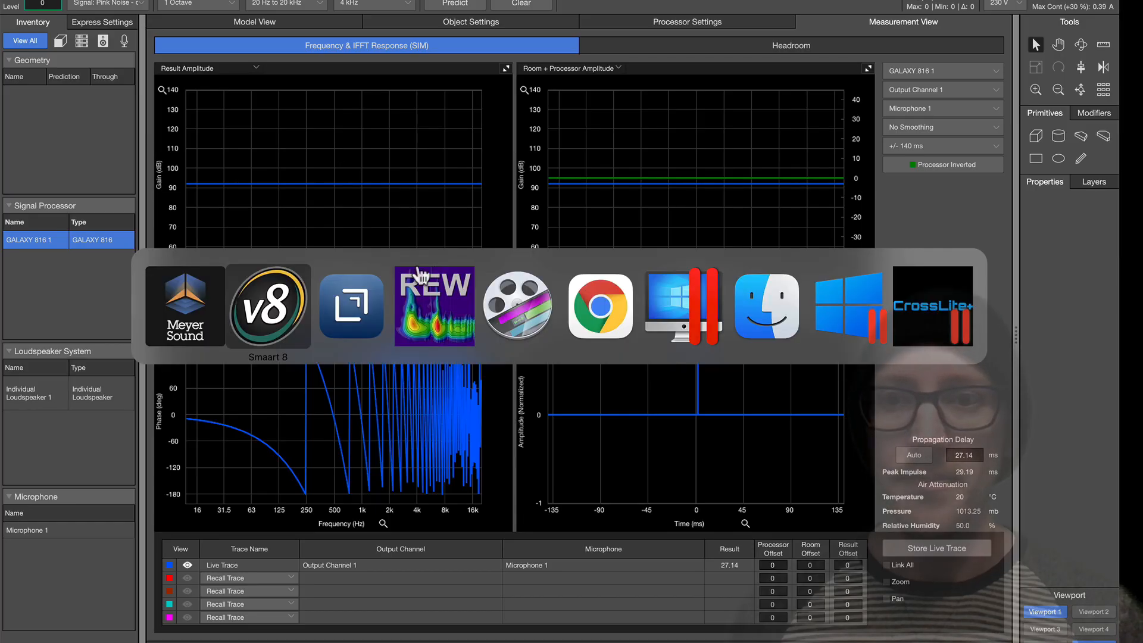
pyautogui.press('super+Tab')
pyautogui.click(286, 49)
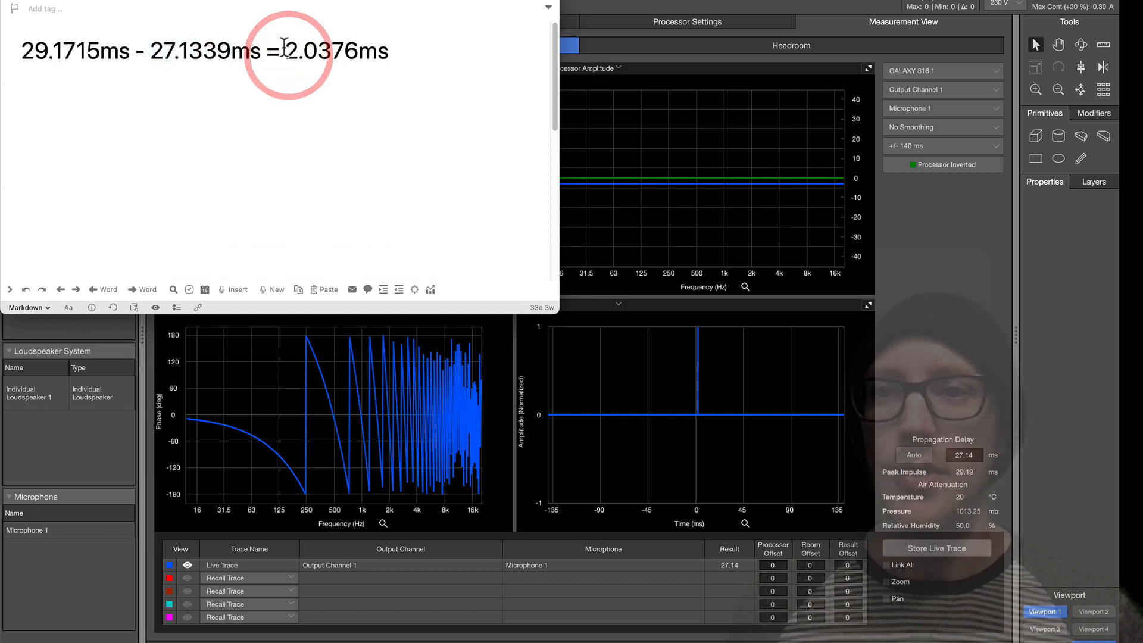
pyautogui.moveTo(36, 50); pyautogui.dragTo(358, 52)
pyautogui.click(295, 50)
# - Switch to MAPP 3D, try a 2 ms delay on output channel 1, check the microphone measurement, and remove the delay again
pyautogui.press('super+Tab')
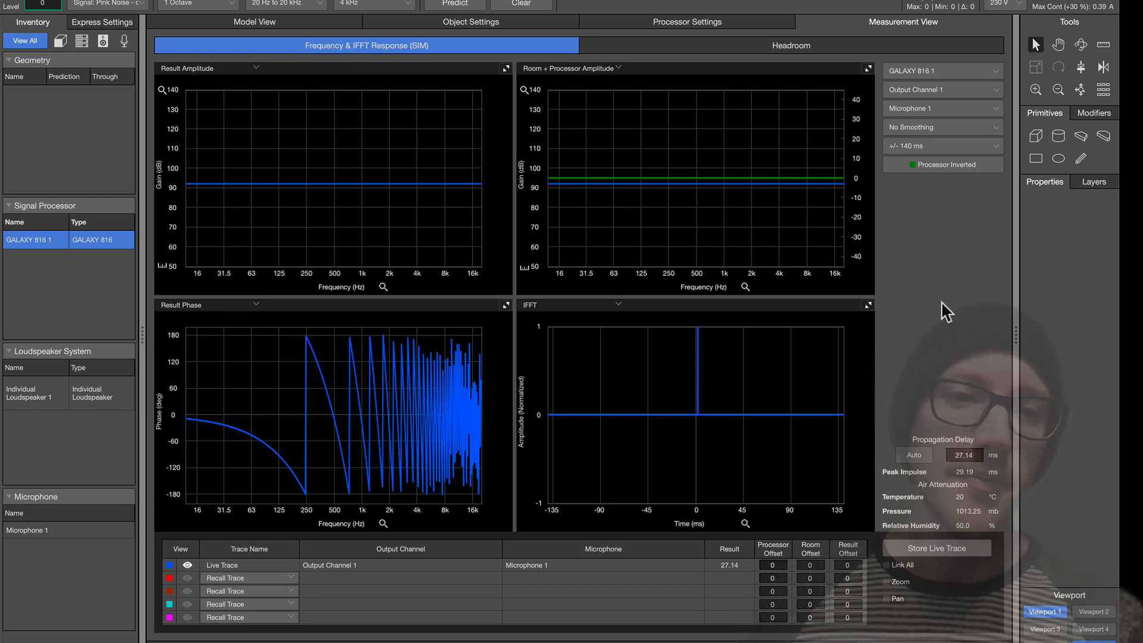
pyautogui.click(626, 25)
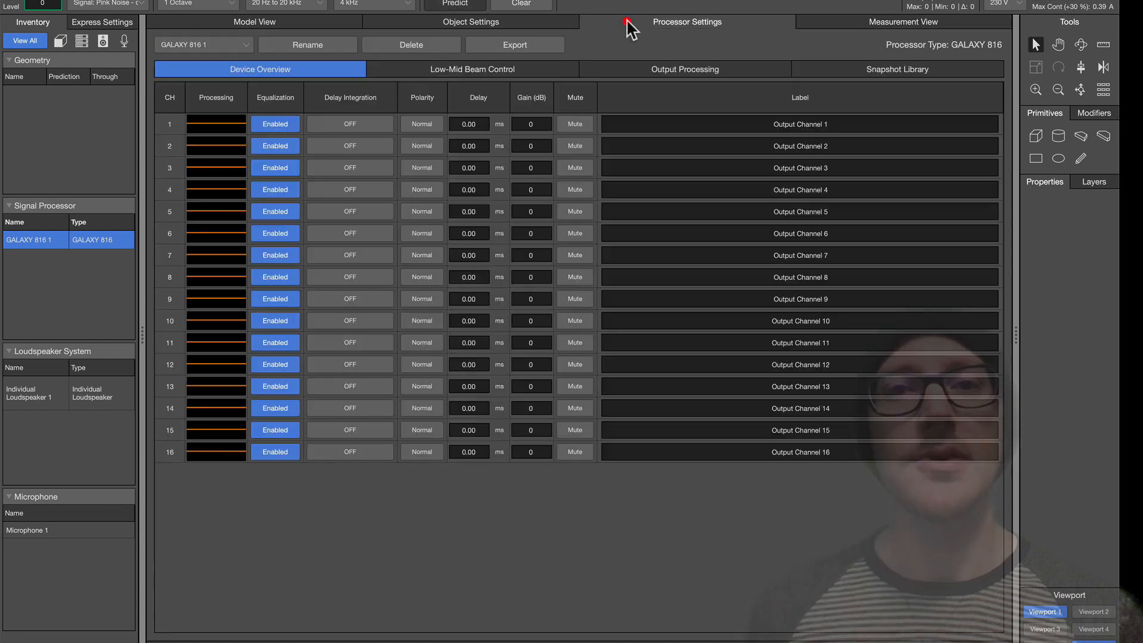
pyautogui.click(476, 125)
pyautogui.moveTo(479, 125); pyautogui.dragTo(446, 127)
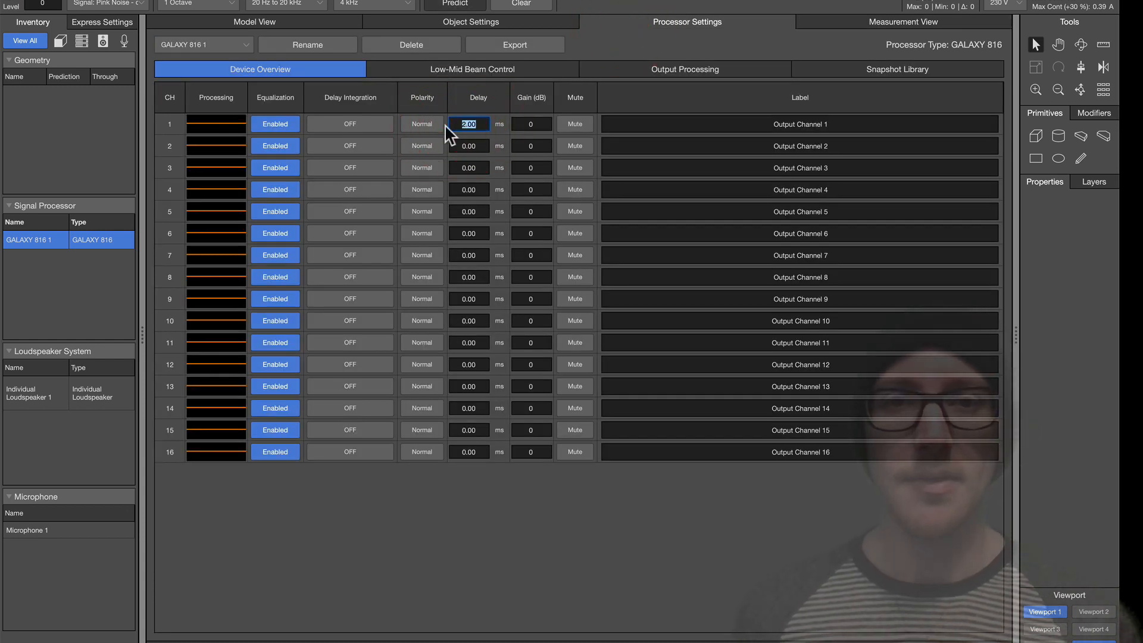
pyautogui.click(888, 25)
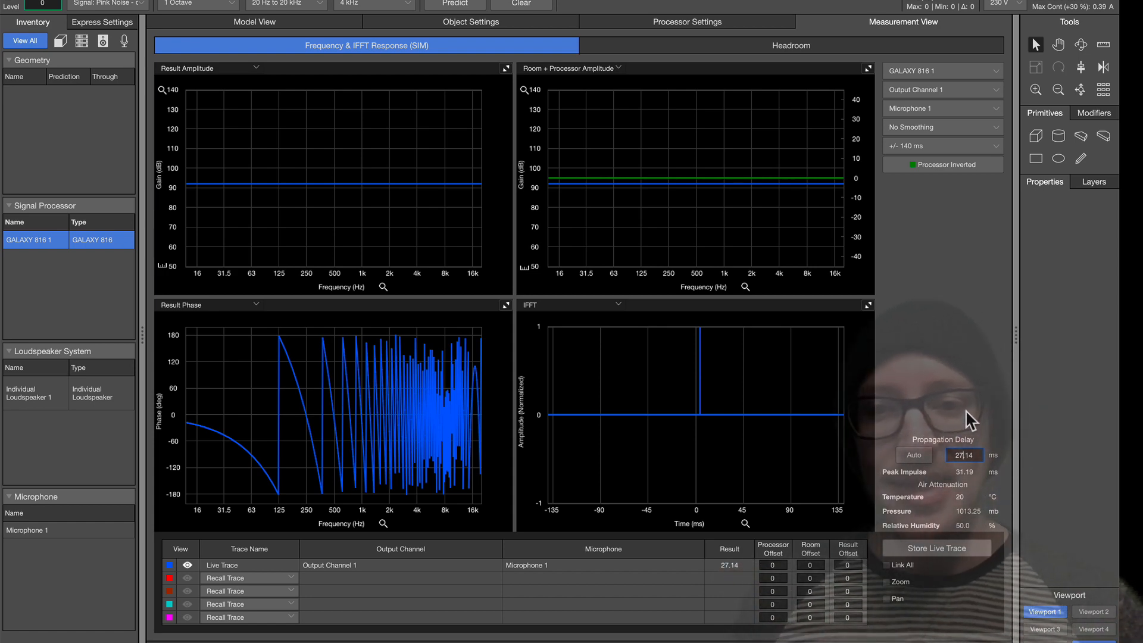
pyautogui.press('super+Tab')
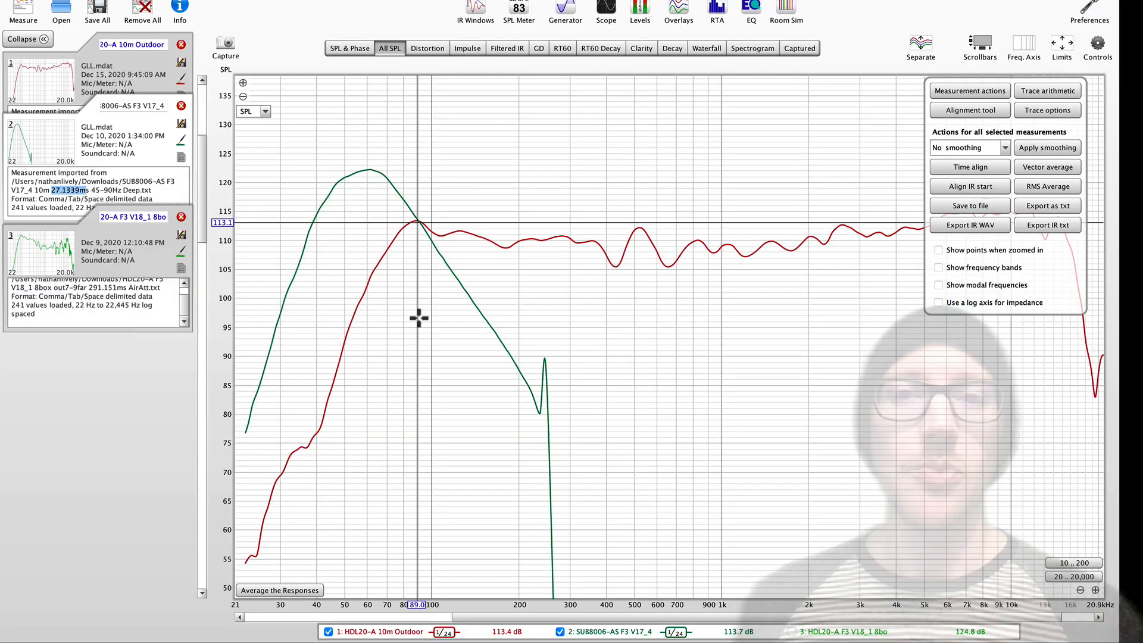
pyautogui.press('super+Tab')
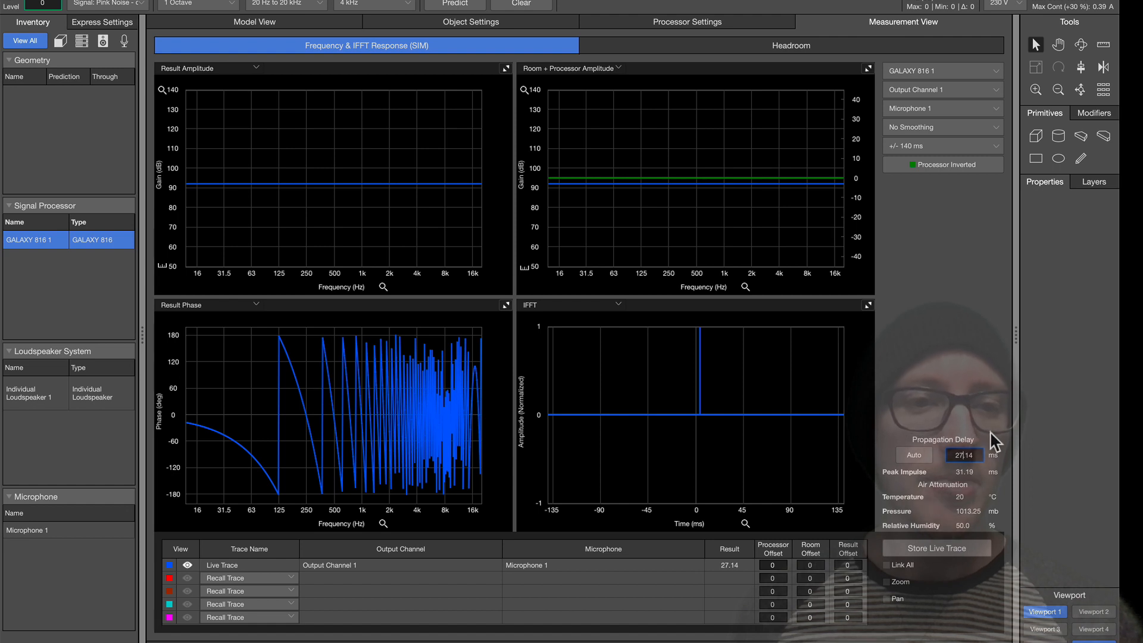
pyautogui.click(655, 23)
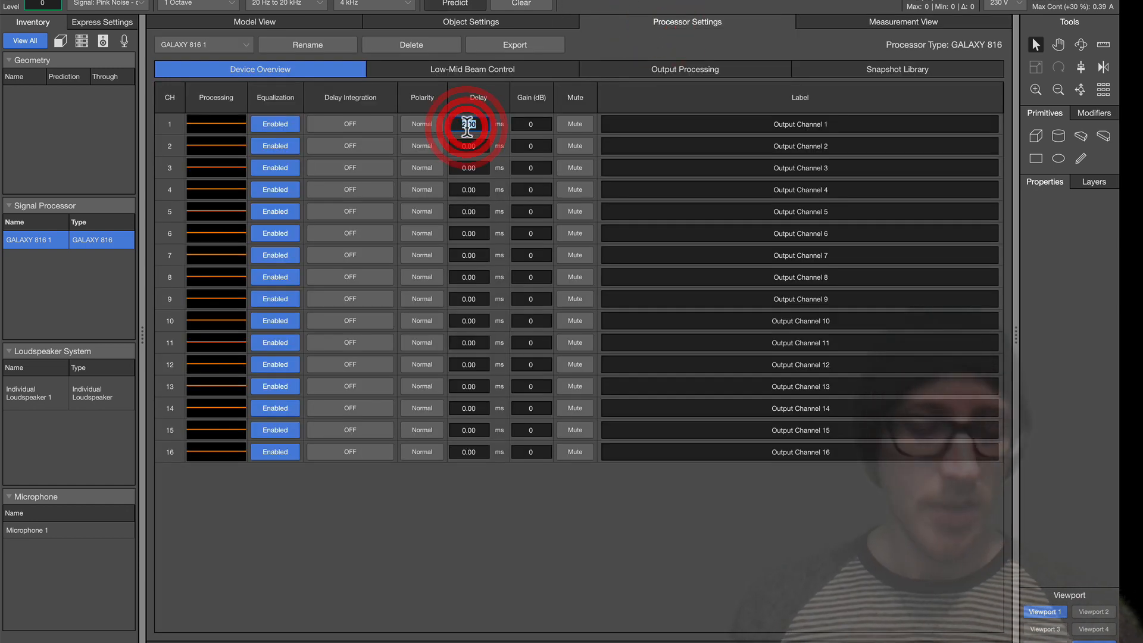
# - Check the main loudspeaker's delay in the note, and set the microphone measurement's propagation delay to 29.18 ms
pyautogui.click(841, 24)
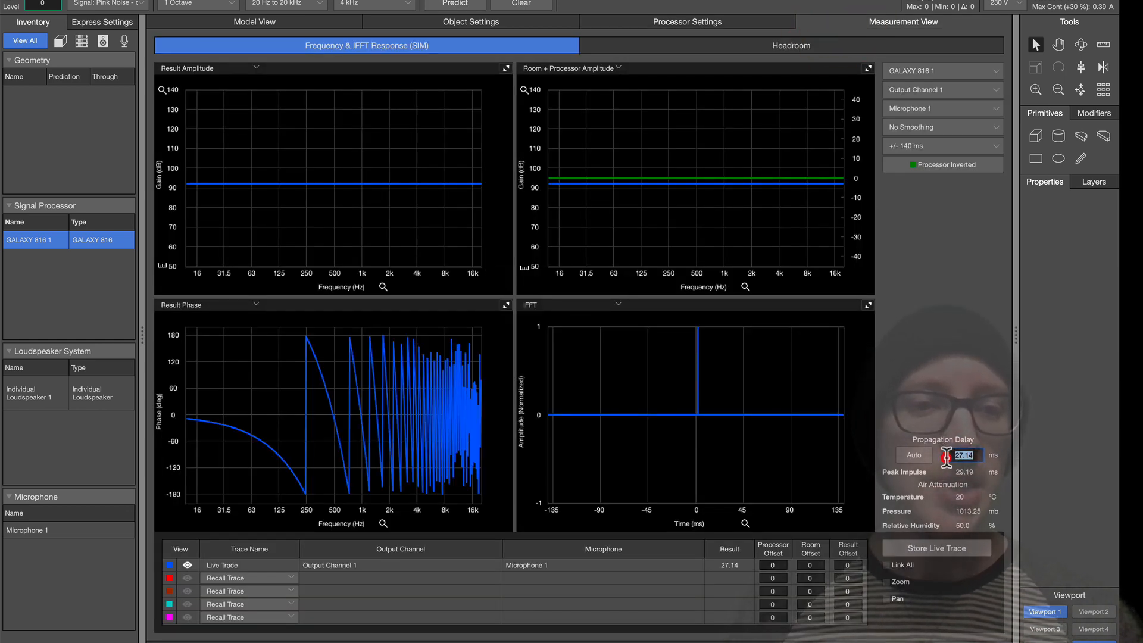
pyautogui.click(946, 455)
pyautogui.write('29')
pyautogui.press('Return')
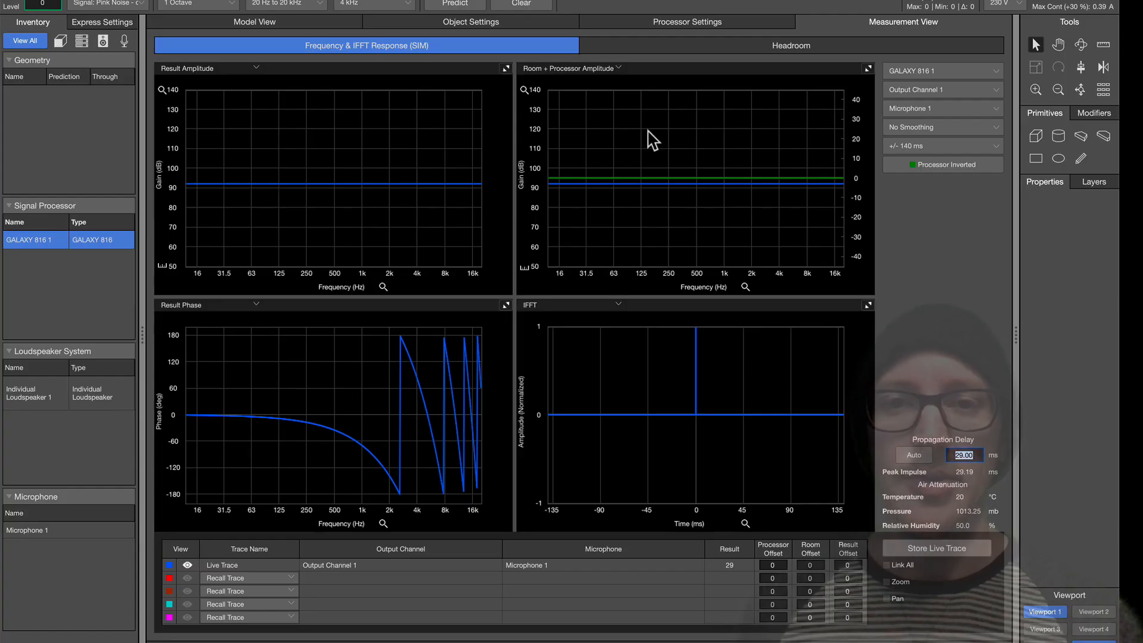
pyautogui.press('super+Tab')
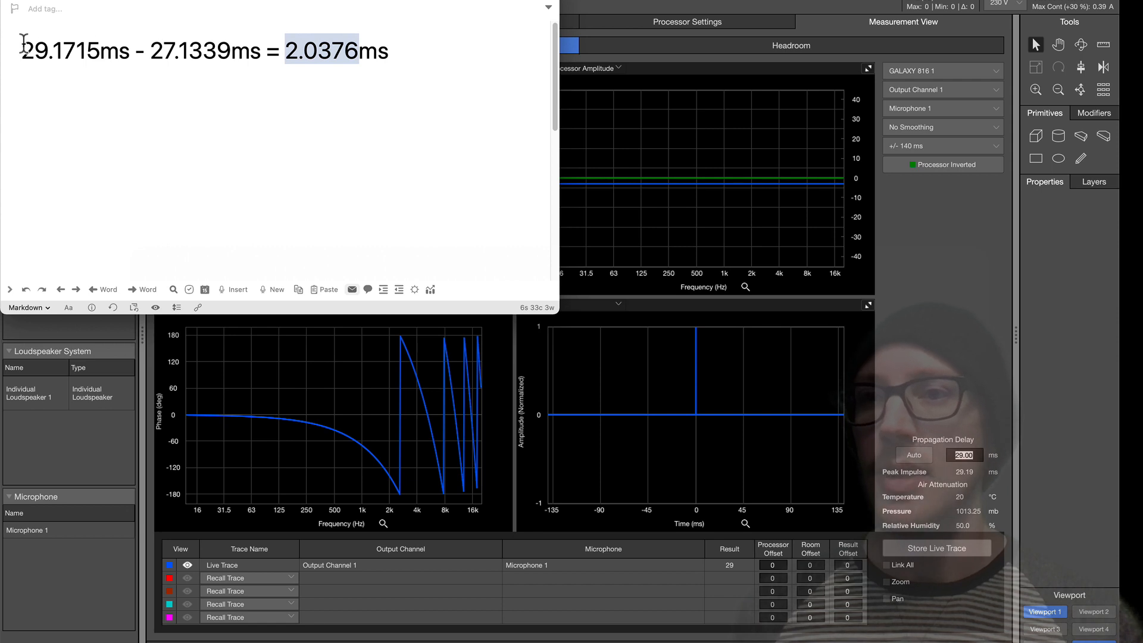
pyautogui.click(958, 455)
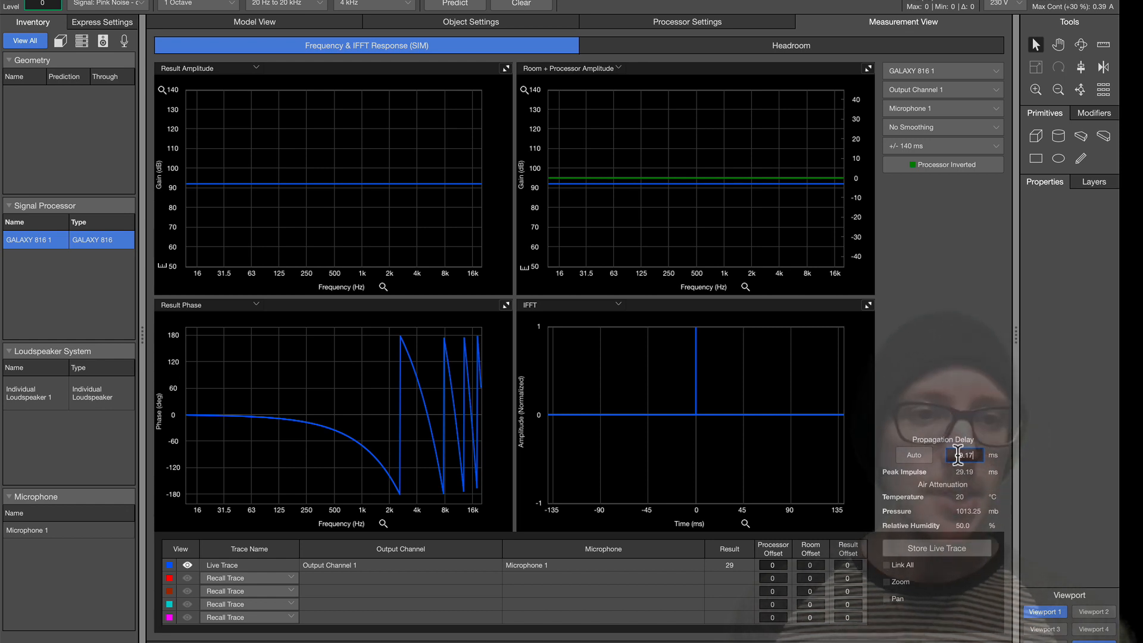
pyautogui.press('Return')
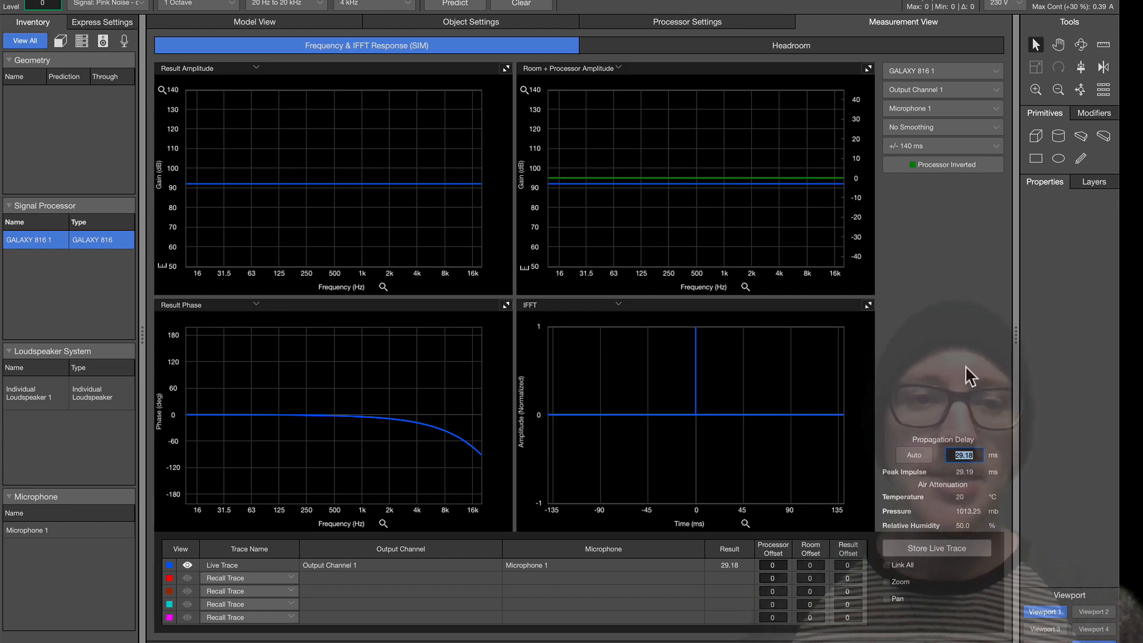
# - Switch to REW and compare the delay times in the import notes of the HDL20-A and SUB8006-AS measurements
pyautogui.press('super+Tab')
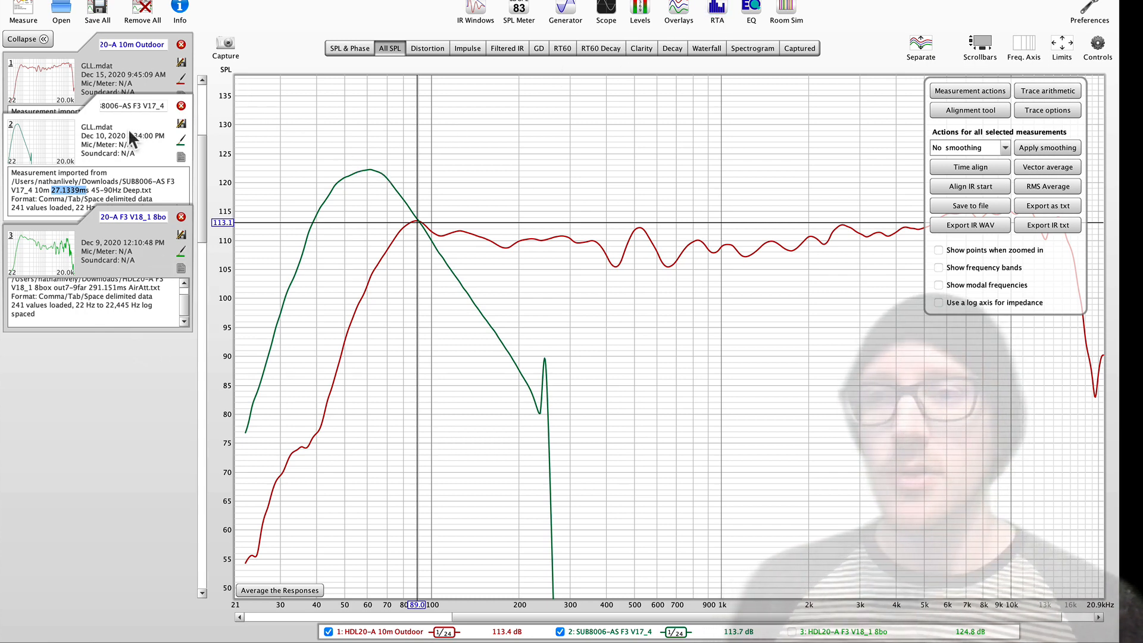
pyautogui.click(115, 77)
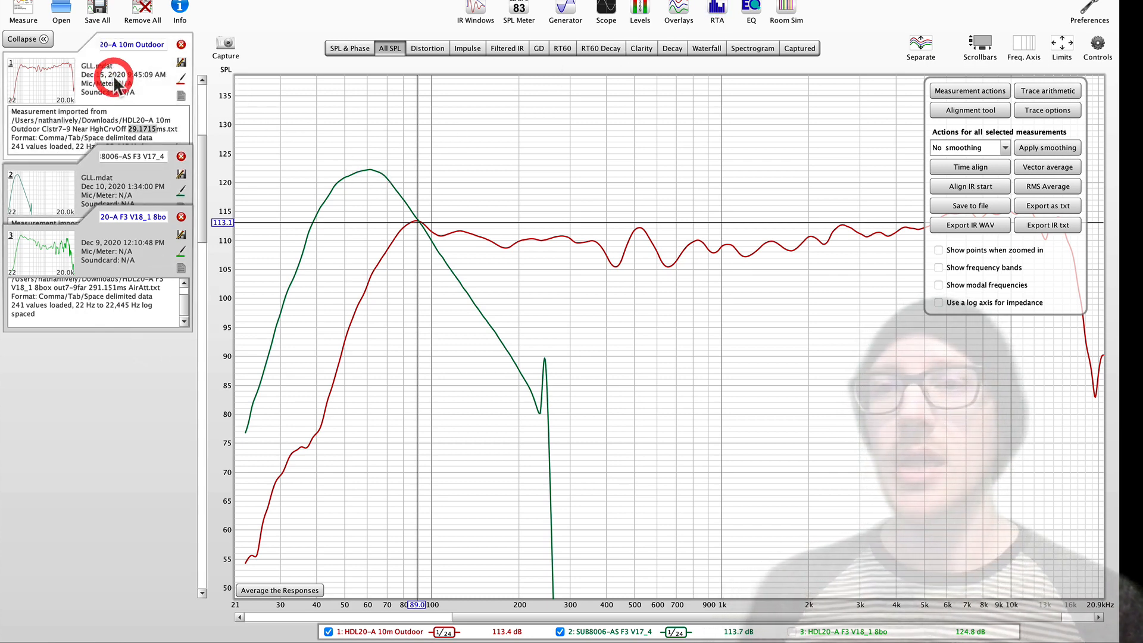
pyautogui.click(122, 178)
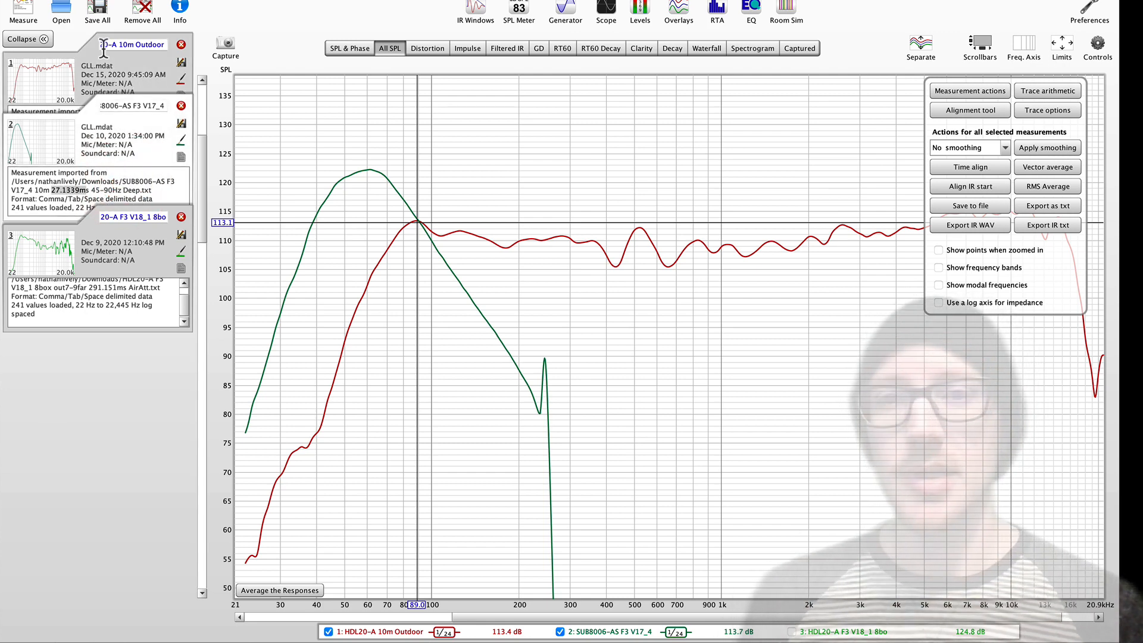
pyautogui.click(107, 146)
# - Show the SPL and phase graph, select the SUB8006-AS measurement, and open its t=0 offset settings
pyautogui.click(338, 47)
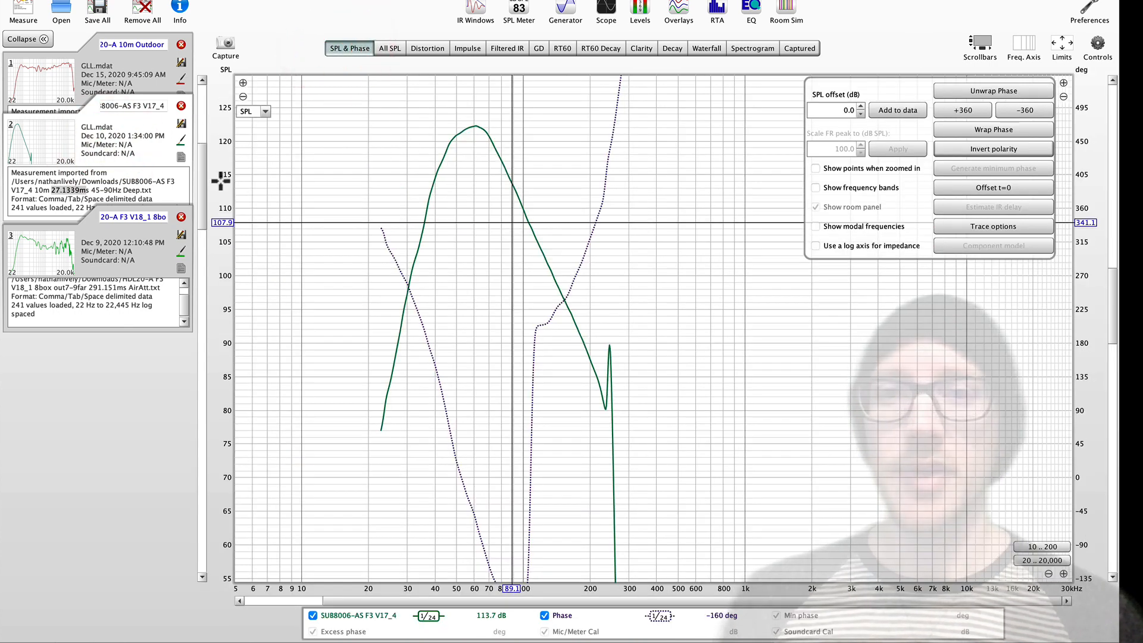
pyautogui.click(122, 153)
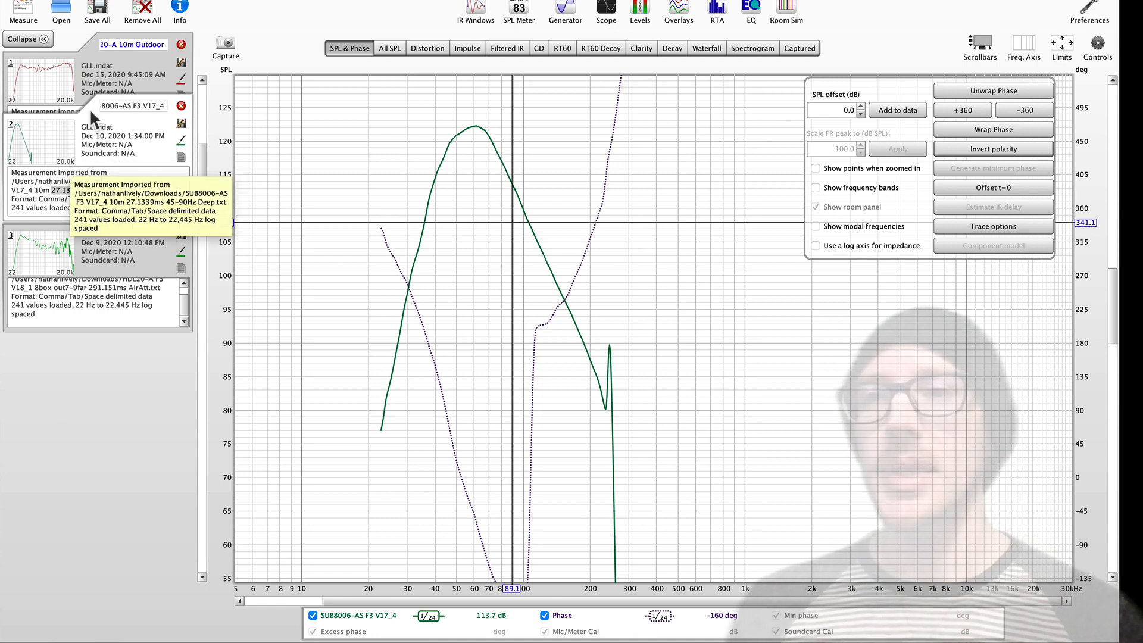
pyautogui.click(111, 66)
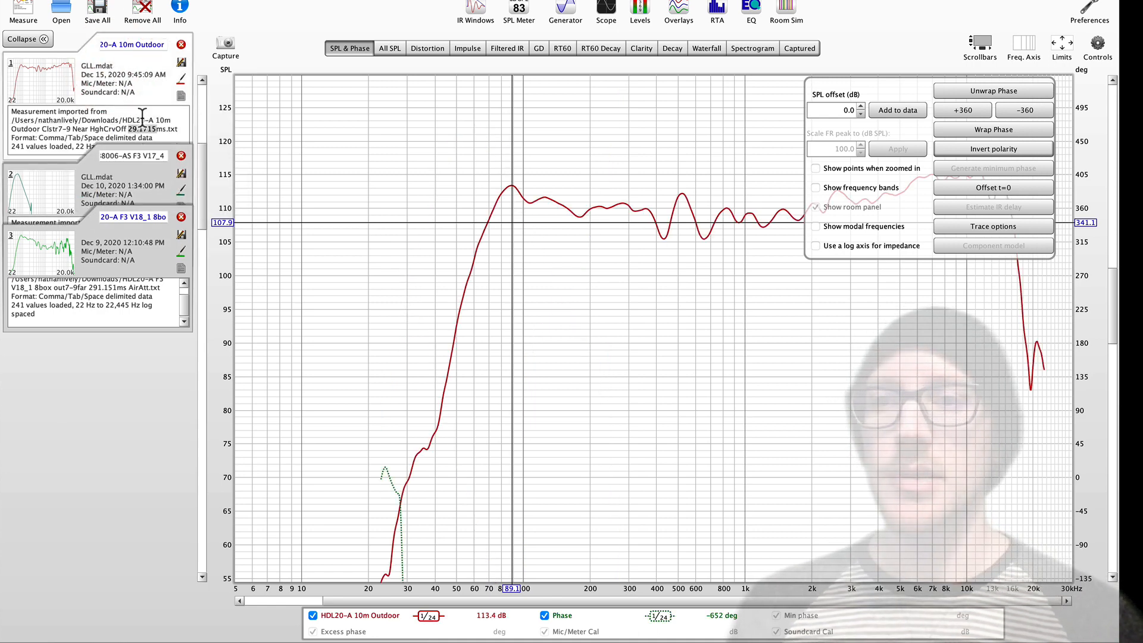
pyautogui.click(125, 191)
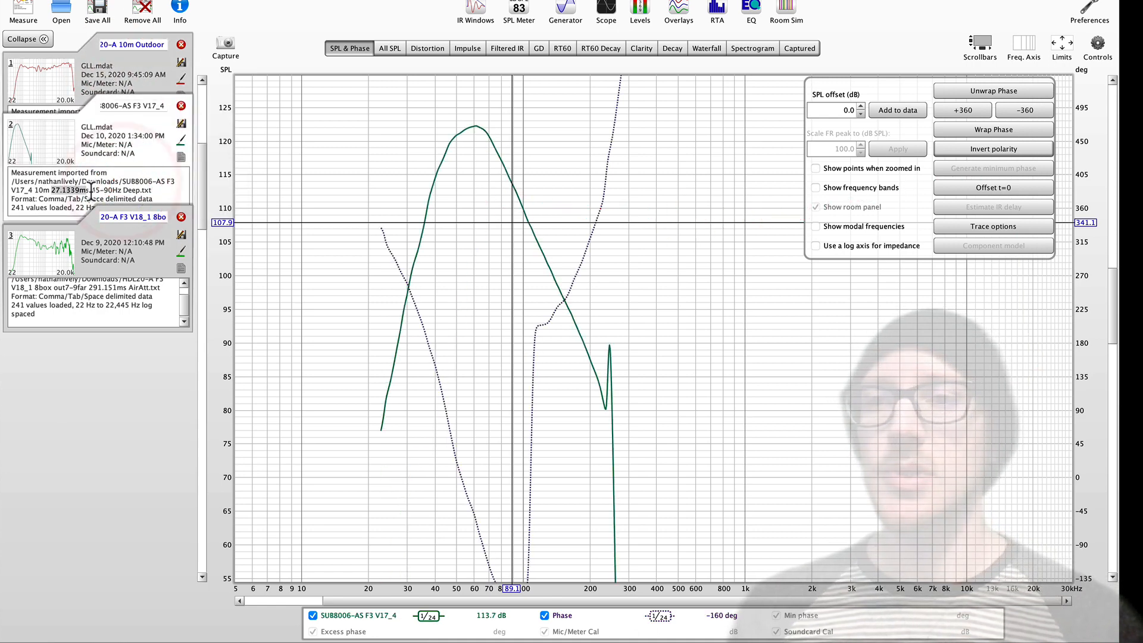
pyautogui.click(987, 187)
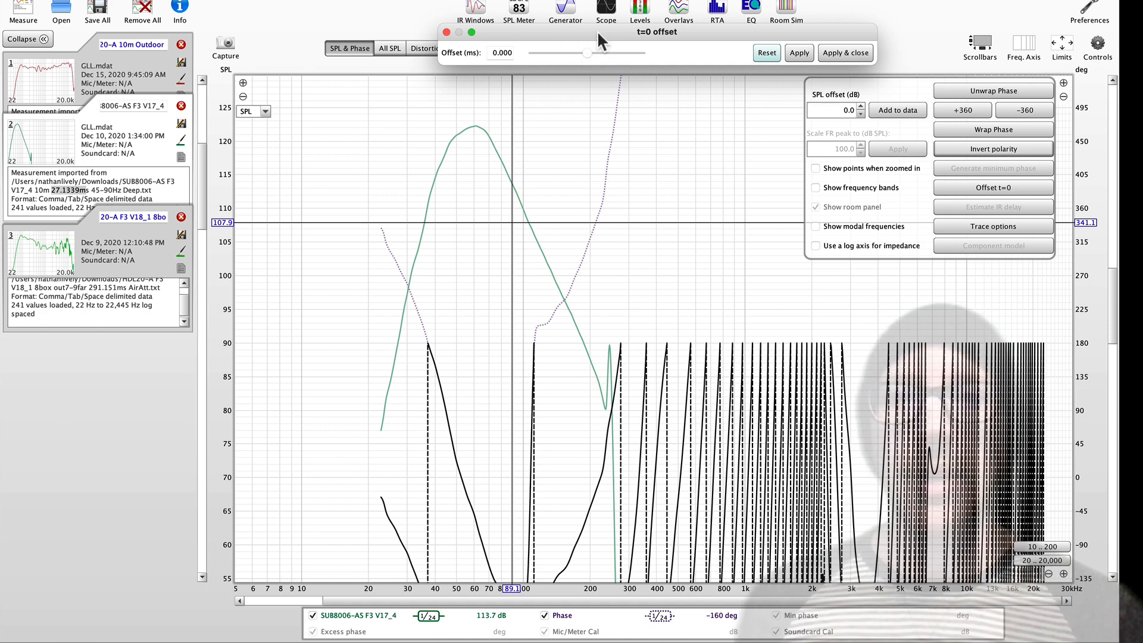
# - Open the overlays and compare the HDL20-A and SUB8006-AS phase traces with those in Smaart
pyautogui.click(679, 12)
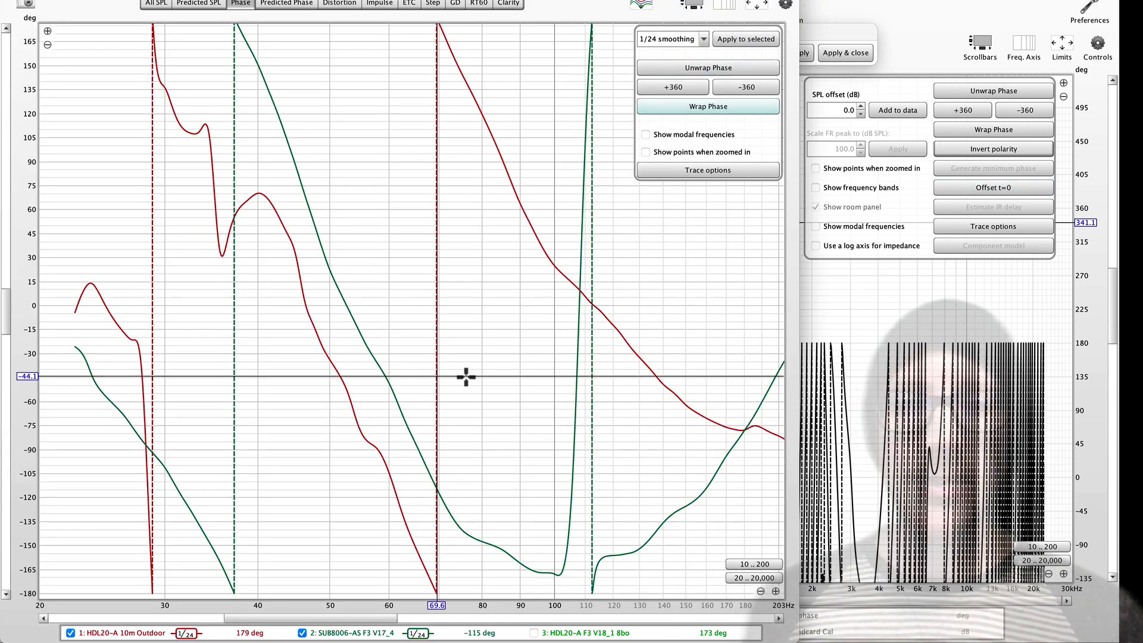
pyautogui.press('super+Tab')
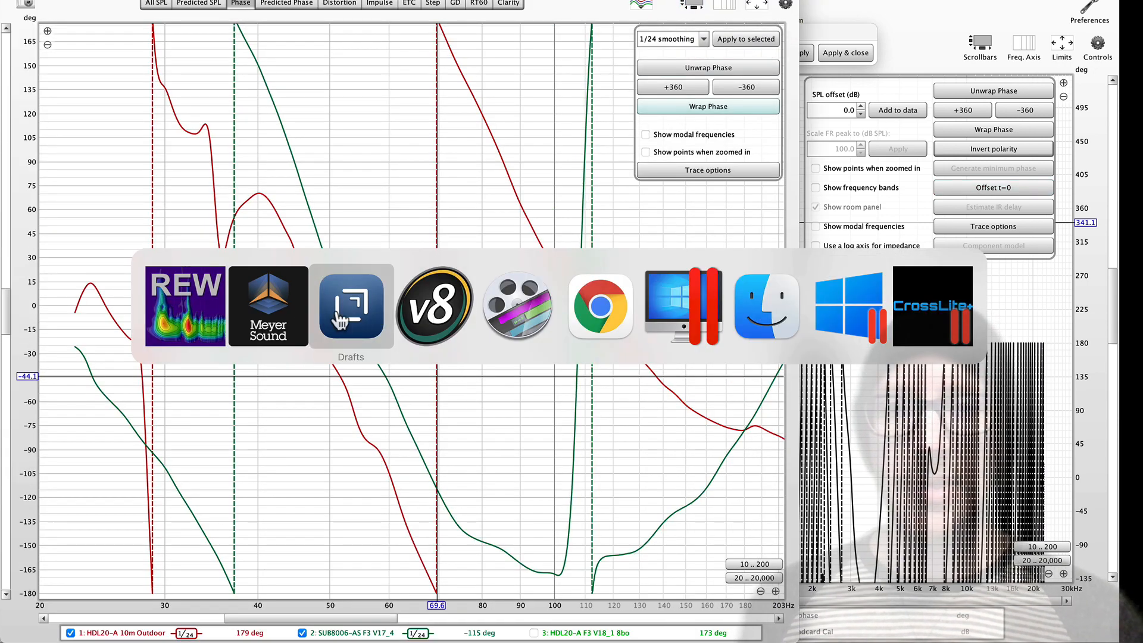
pyautogui.click(442, 310)
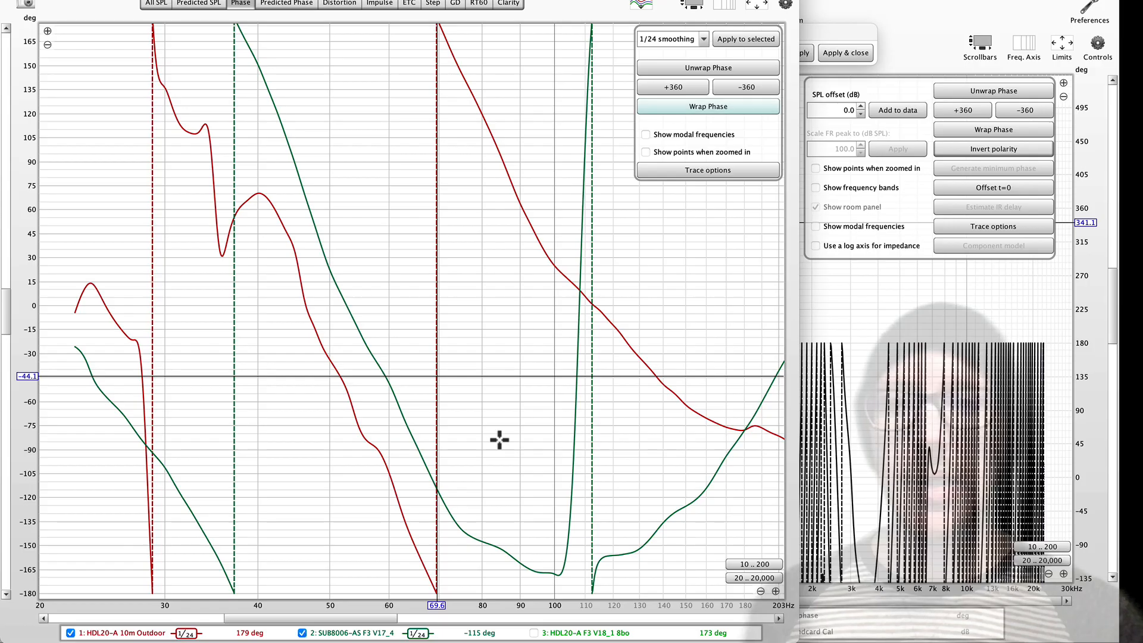
pyautogui.click(333, 201)
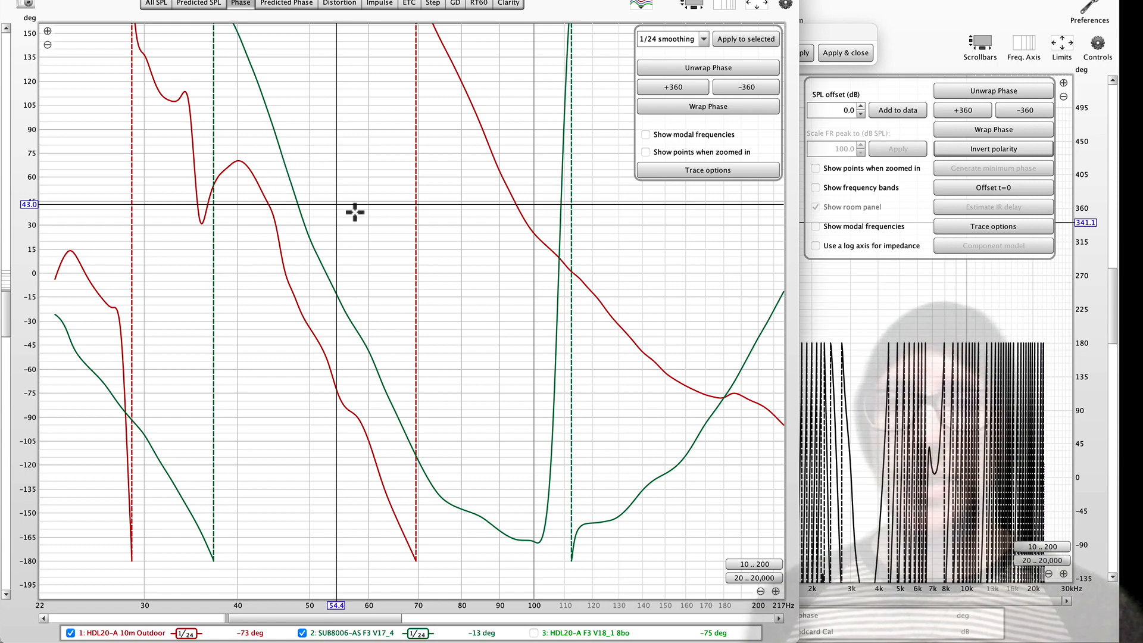
pyautogui.moveTo(370, 199); pyautogui.dragTo(372, 234)
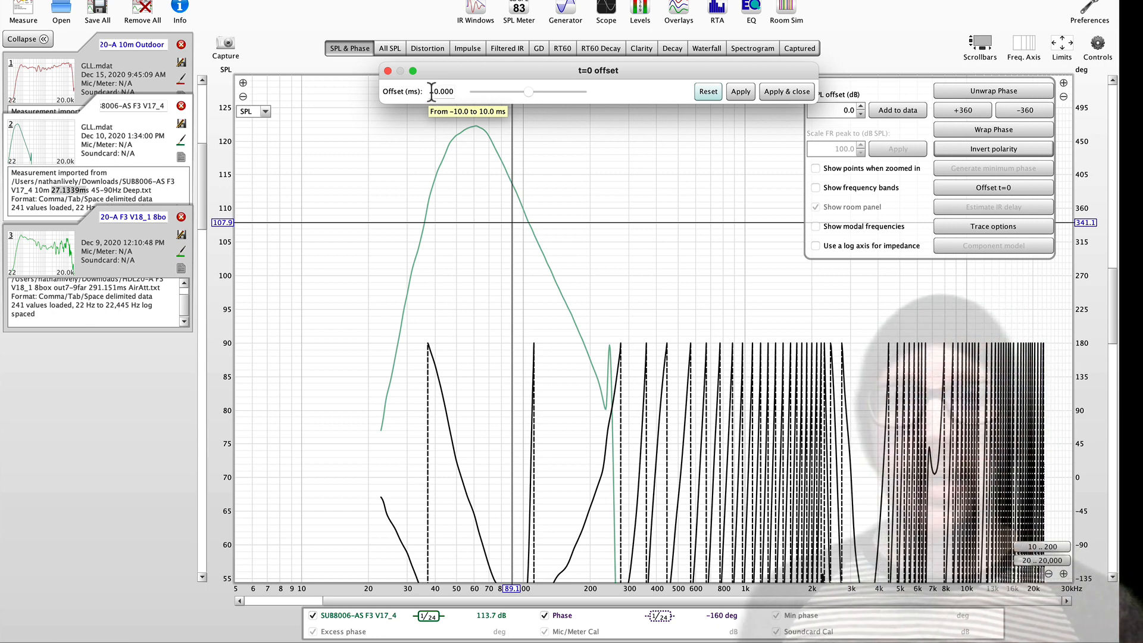
# - Check the delay difference in the Drafts note, and set the SUB8006-AS measurement's t=0 offset in REW to 2.037 ms
pyautogui.press('super+Tab')
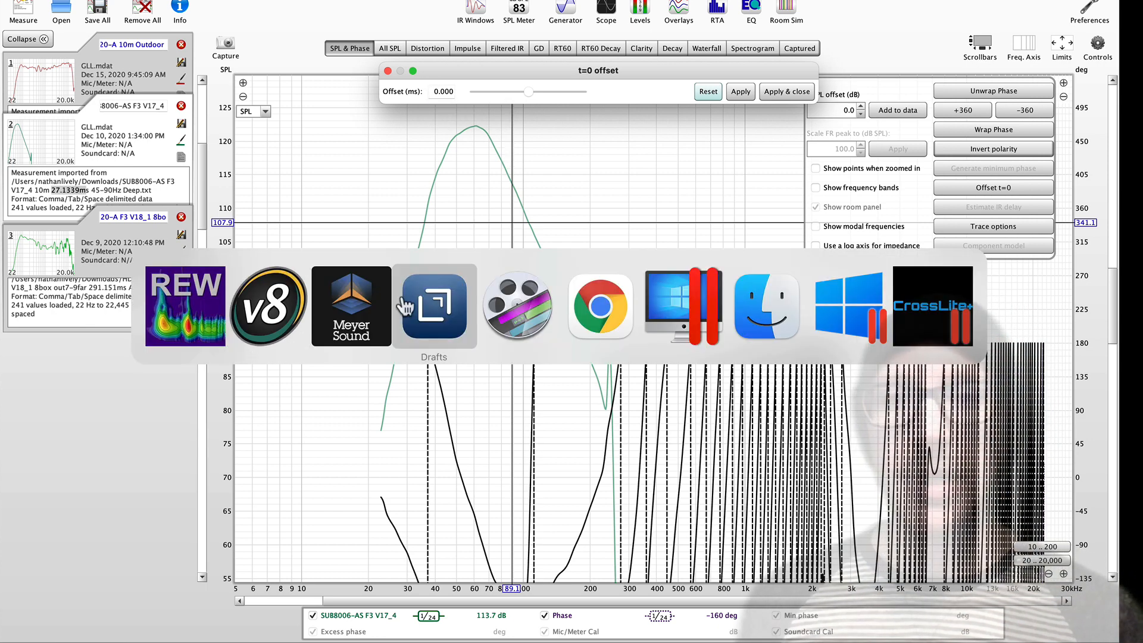
pyautogui.click(441, 310)
pyautogui.press('super+Tab')
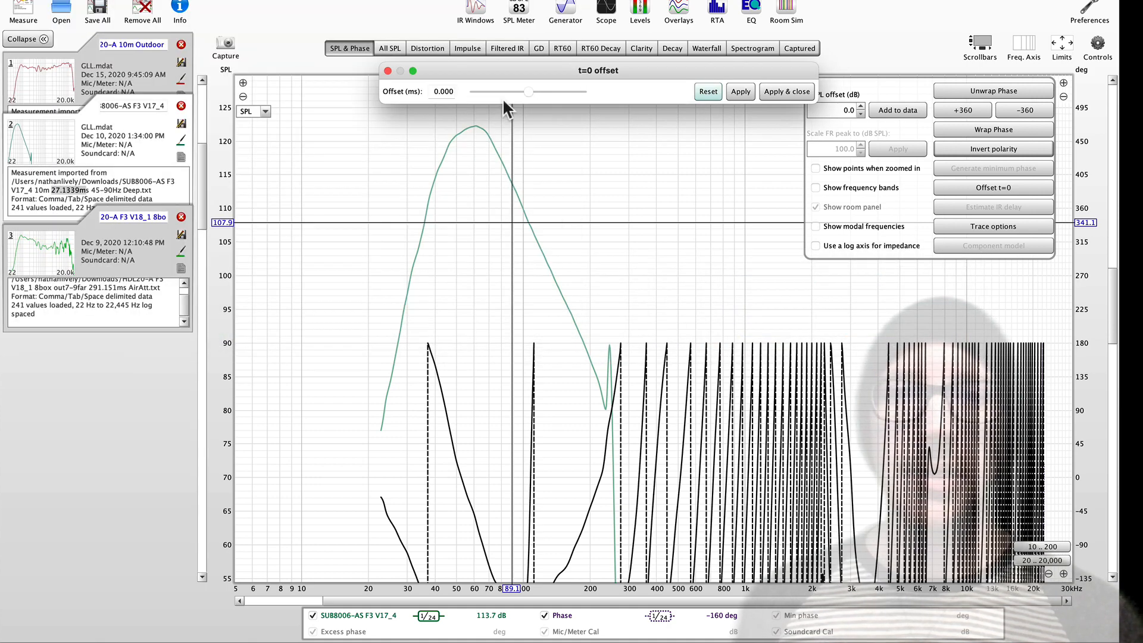
pyautogui.moveTo(430, 91); pyautogui.dragTo(472, 92)
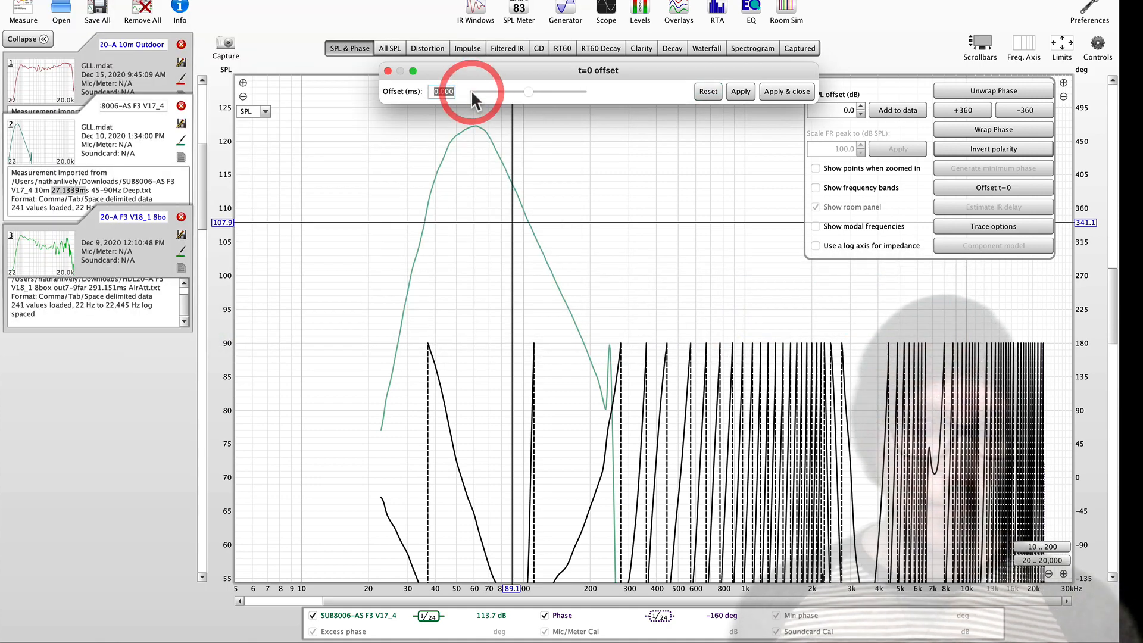
pyautogui.press('BackSpace')
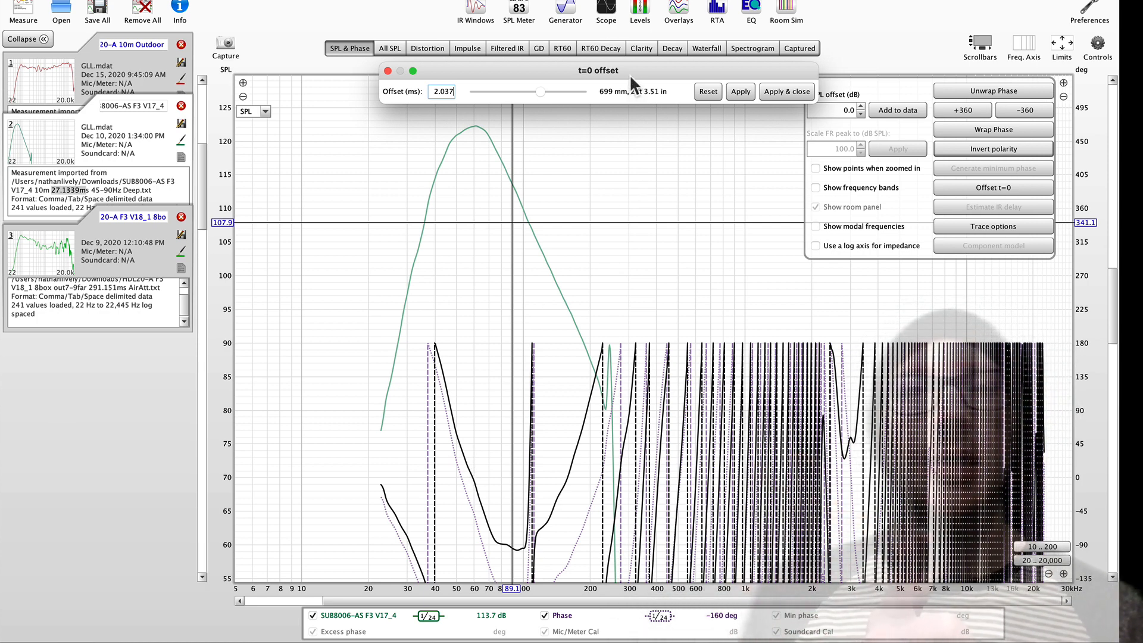
# - Apply the t=0 offset to the SUB8006-AS measurement, check its phase trace in the overlays, and close them
pyautogui.moveTo(629, 74); pyautogui.dragTo(600, 82)
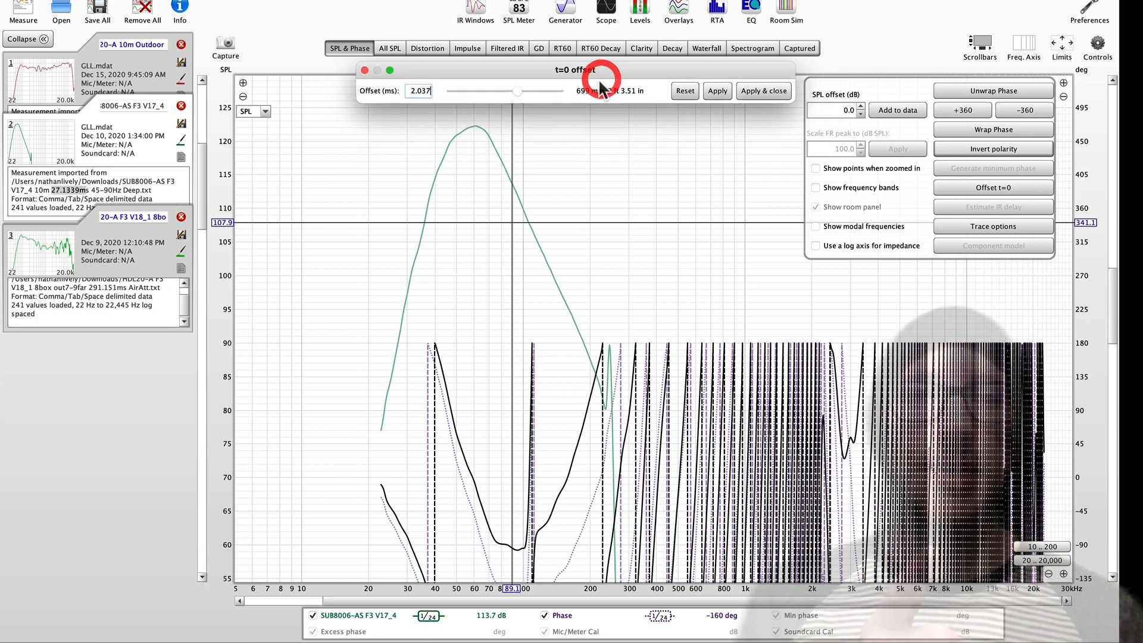
pyautogui.click(758, 90)
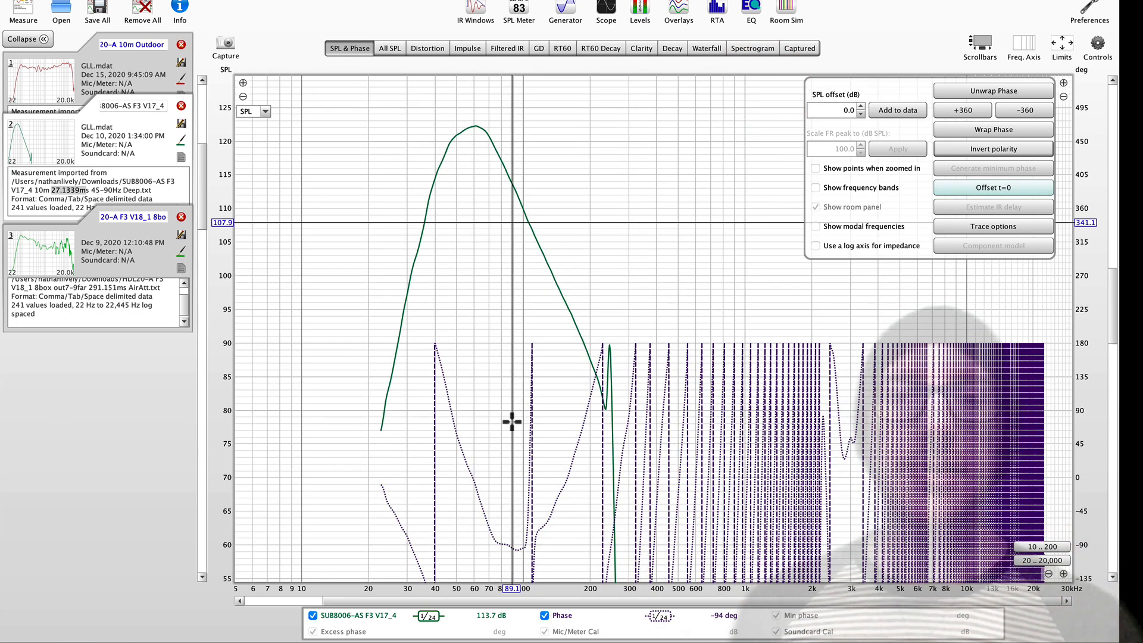
pyautogui.press('super+grave')
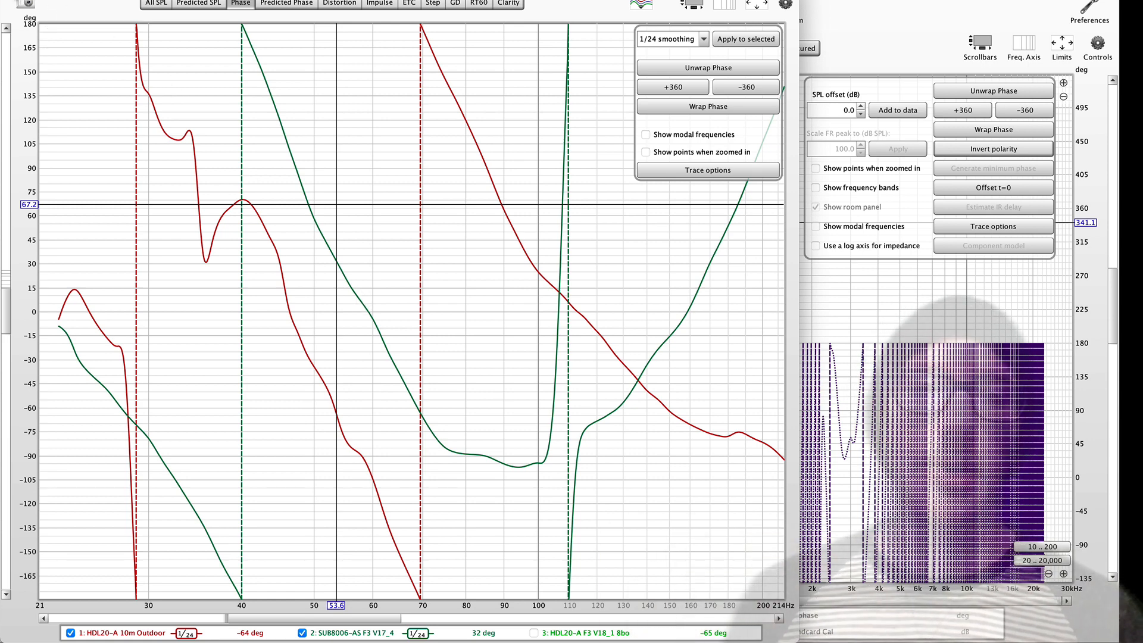
pyautogui.click(7, 0)
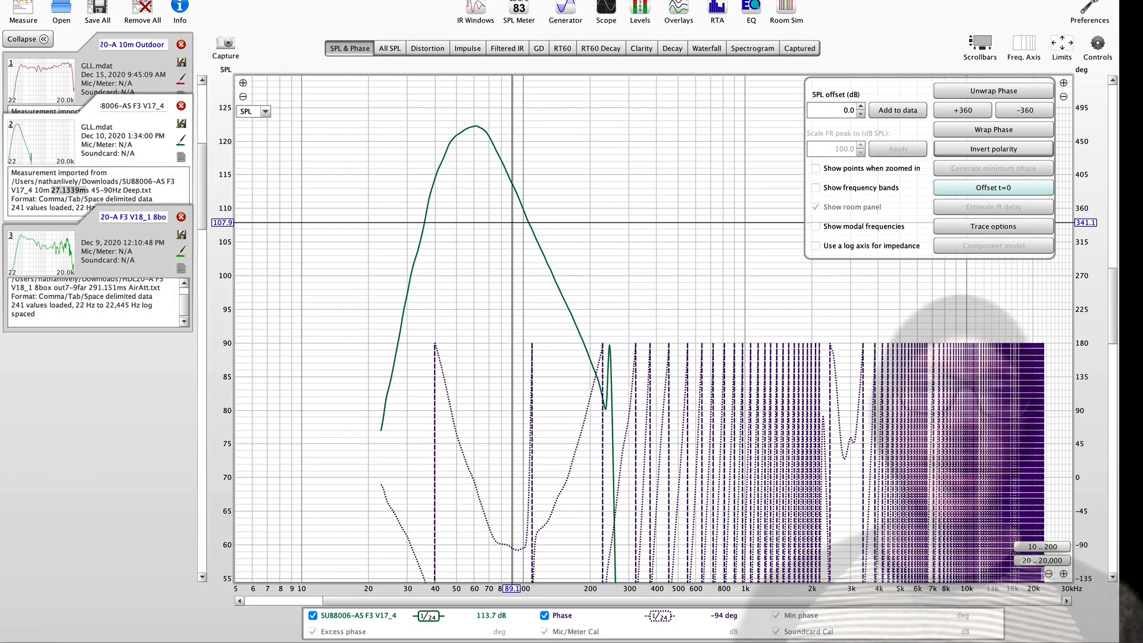
# - Show the SPL traces of all measurements and try an SPL offset of -10 dB on the SUB8006-AS measurement
pyautogui.click(398, 47)
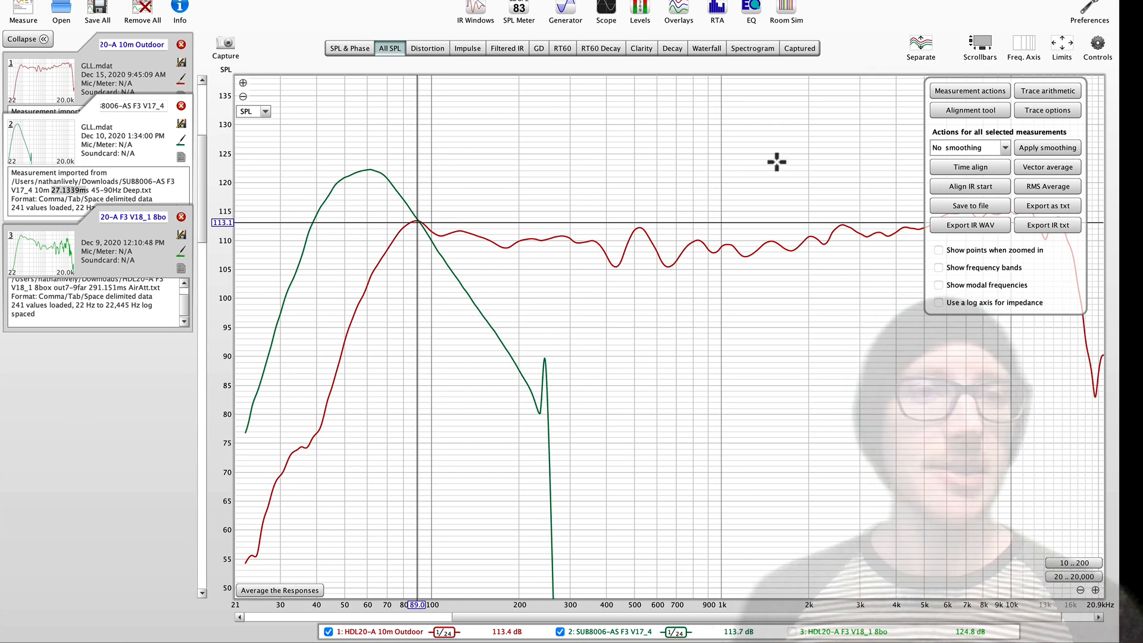
pyautogui.click(979, 94)
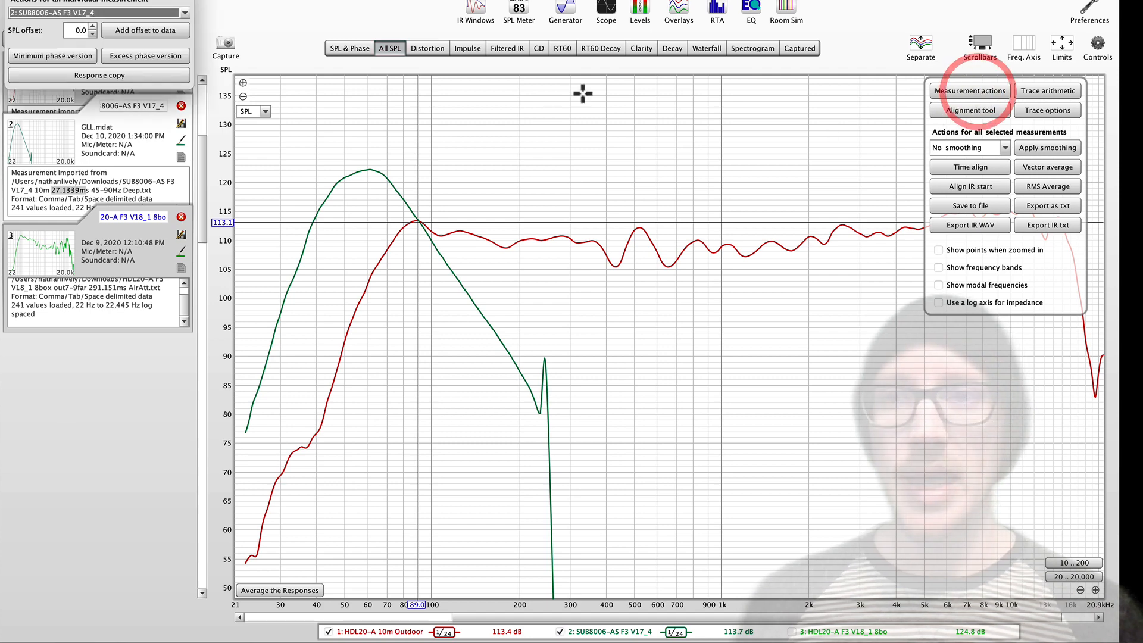
pyautogui.click(84, 30)
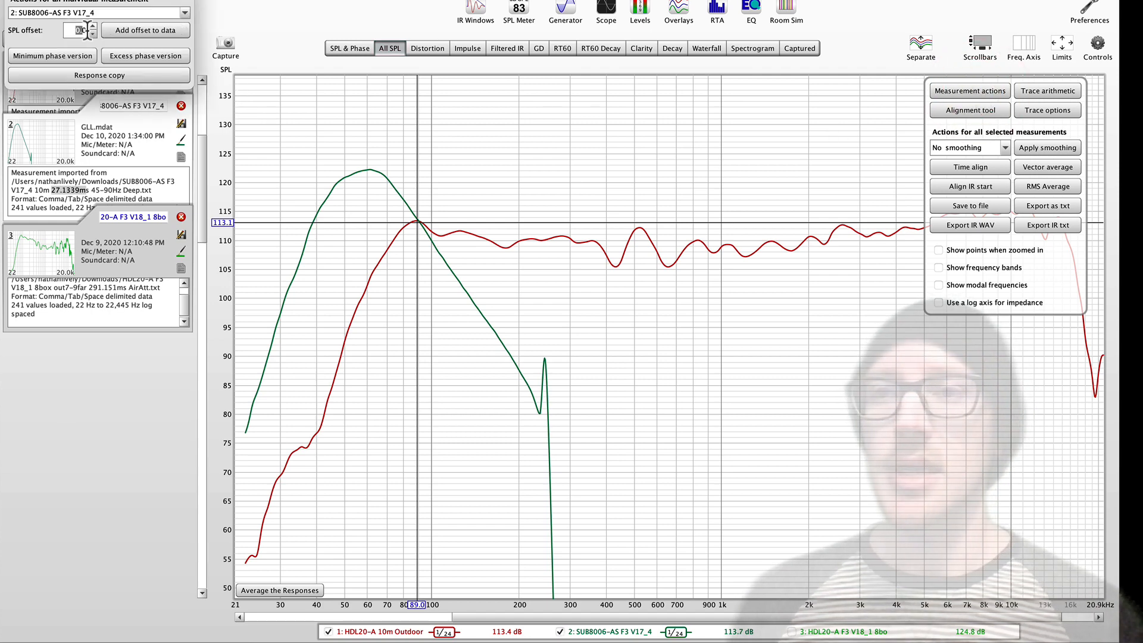
pyautogui.write('-1')
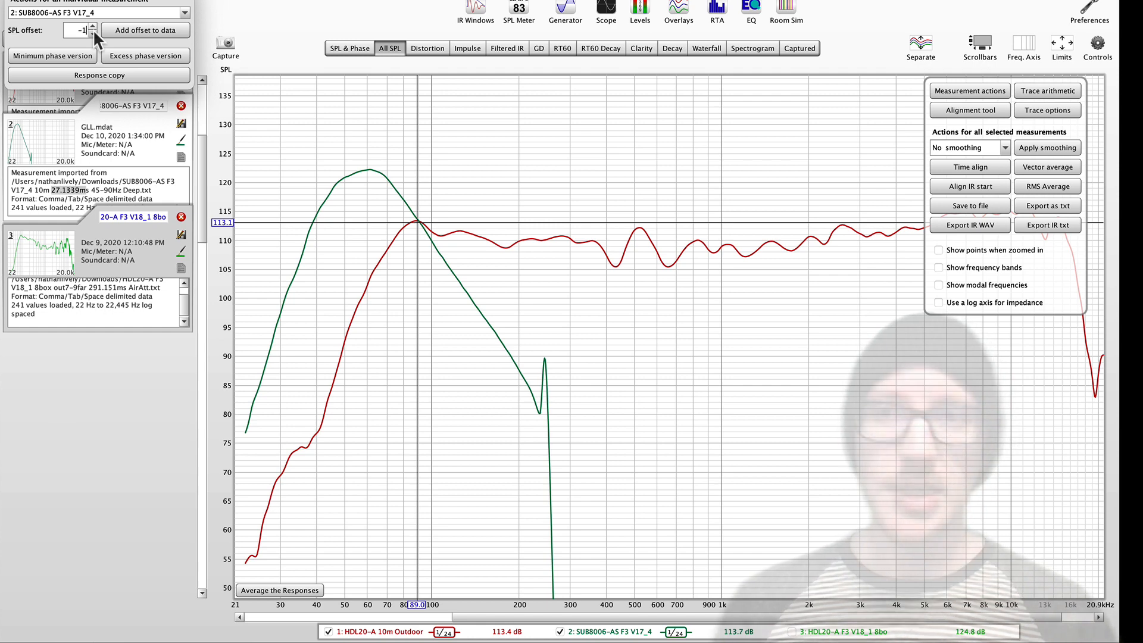
pyautogui.write('0')
pyautogui.press('Return')
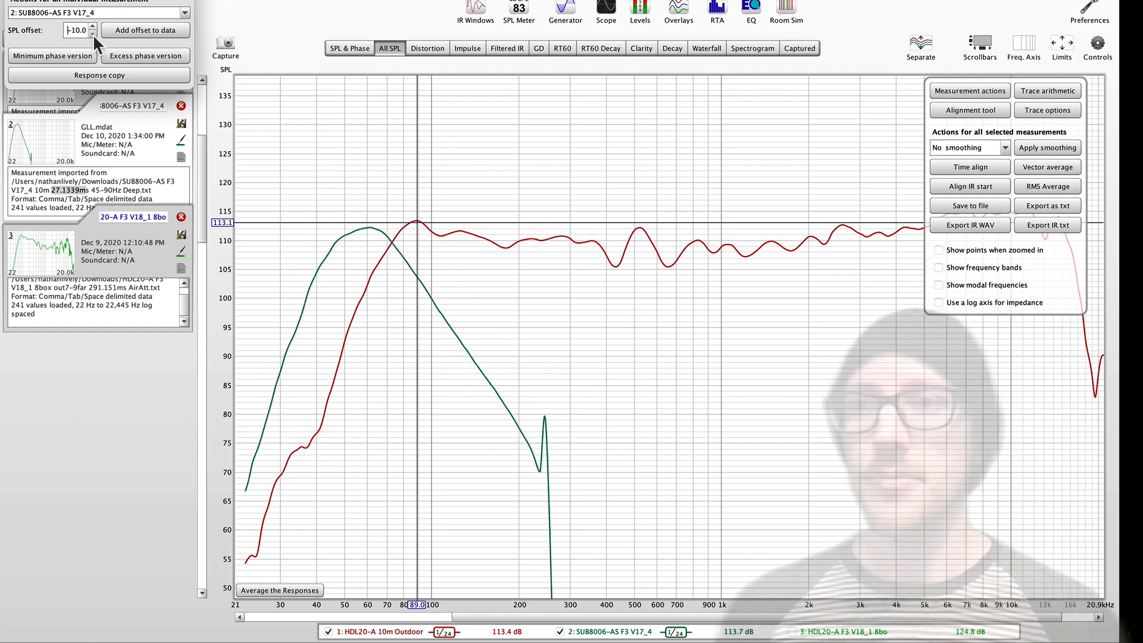
# - Set the SUB8006-AS measurement's SPL offset to -6 dB, check the crossover point, and add the offset to its data
pyautogui.doubleClick(76, 29)
pyautogui.write('6')
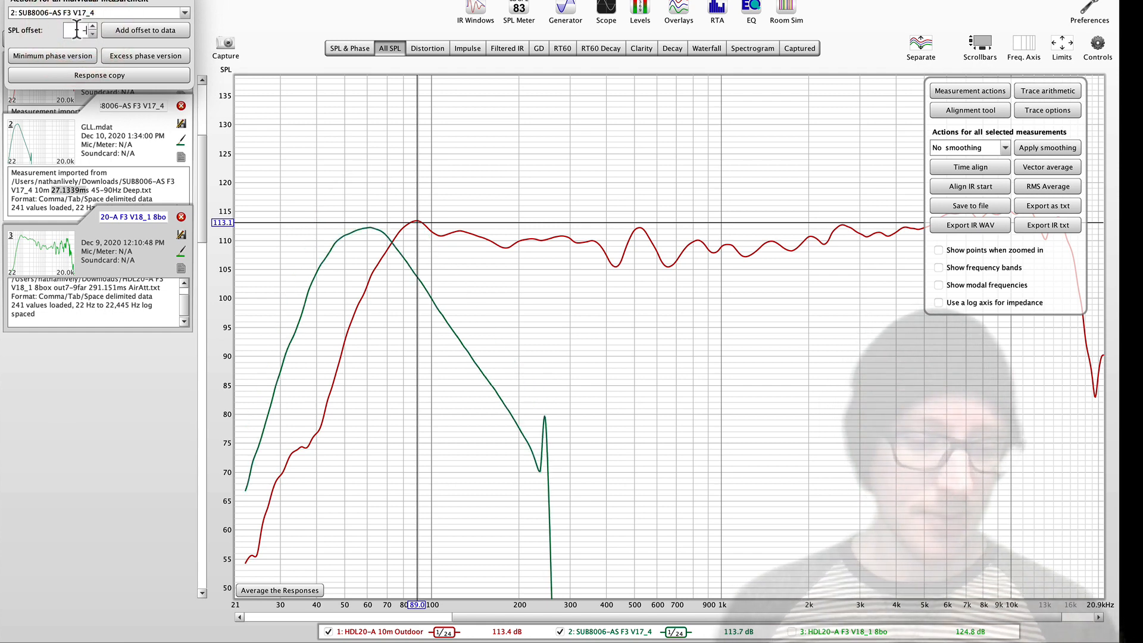
pyautogui.press('Return')
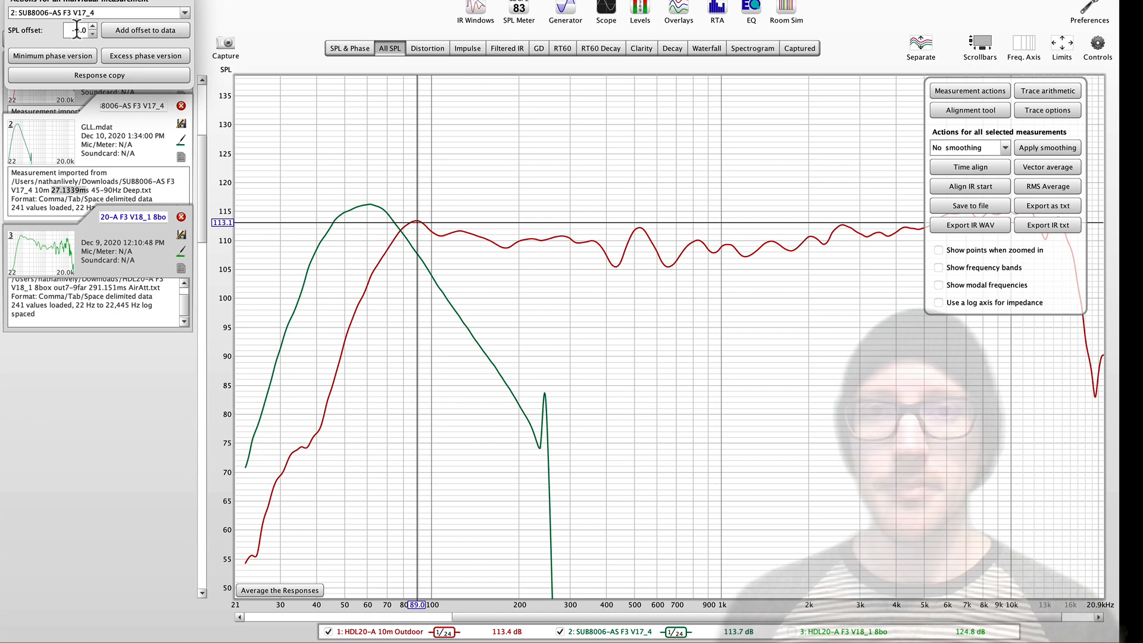
pyautogui.click(400, 227)
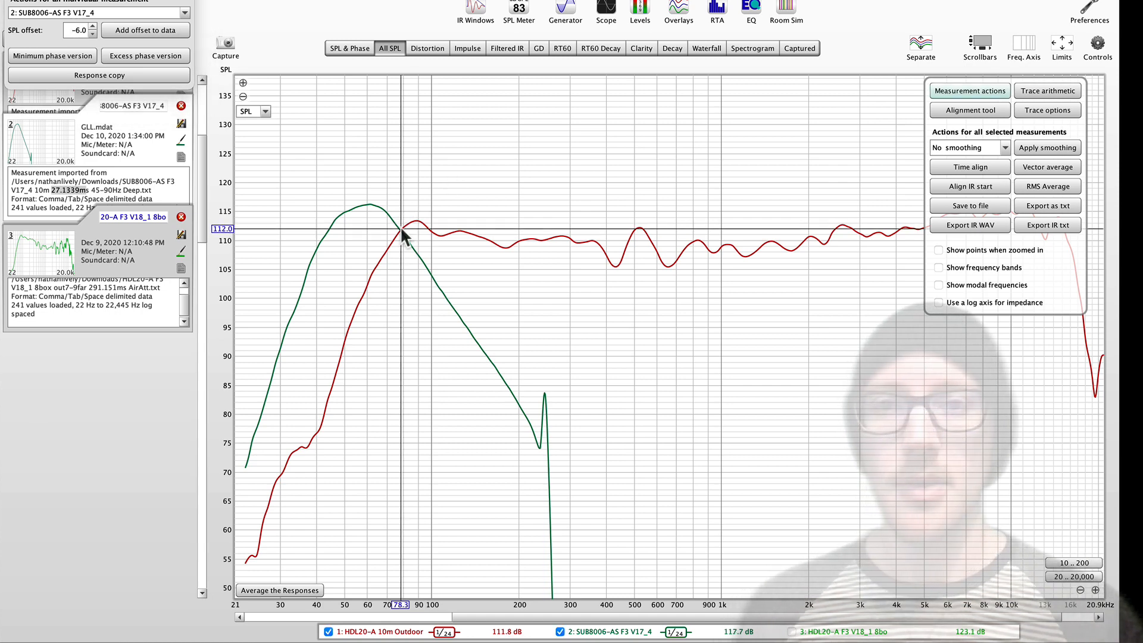
pyautogui.click(148, 30)
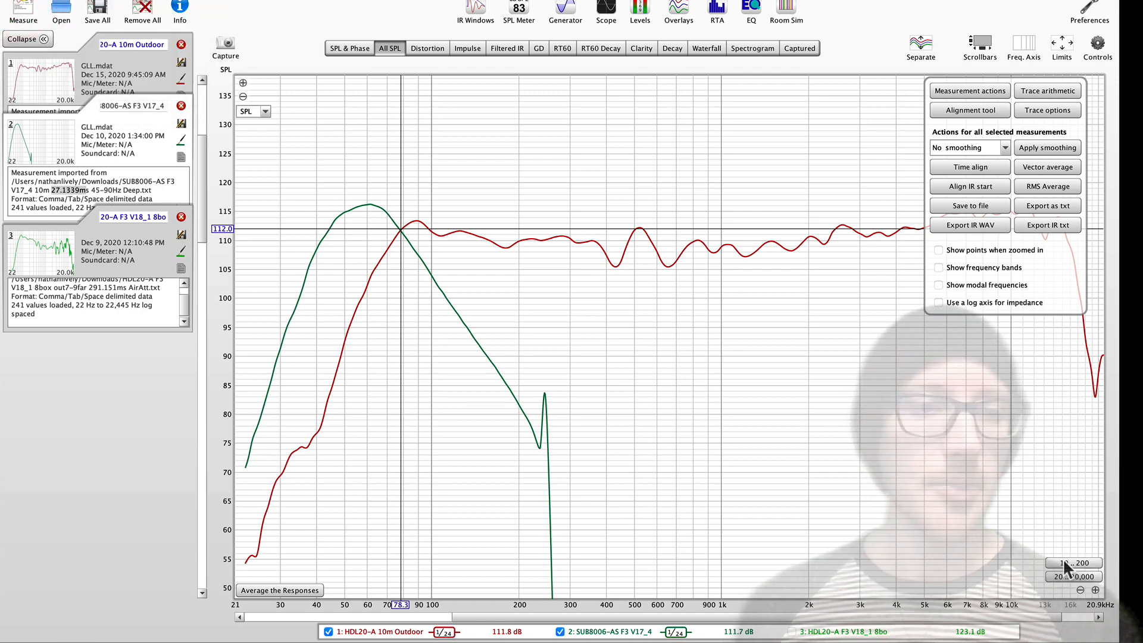
# - Frame the low-frequency range of the SPL graph and temporarily mark the crossover region with a rectangle annotation
pyautogui.click(1071, 562)
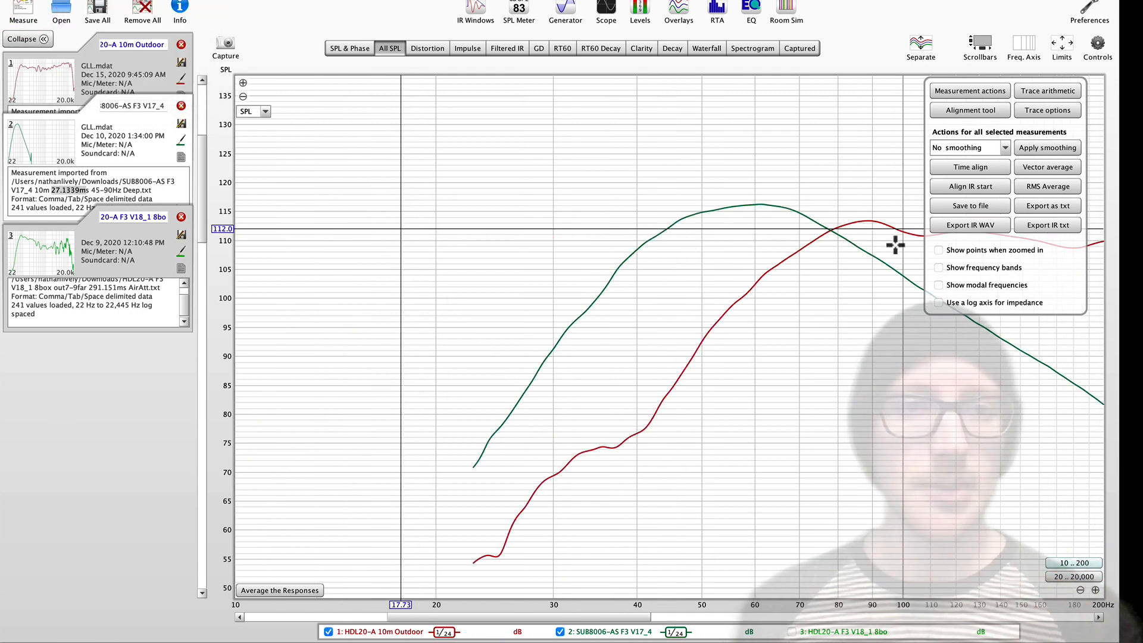
pyautogui.moveTo(889, 253); pyautogui.dragTo(757, 255)
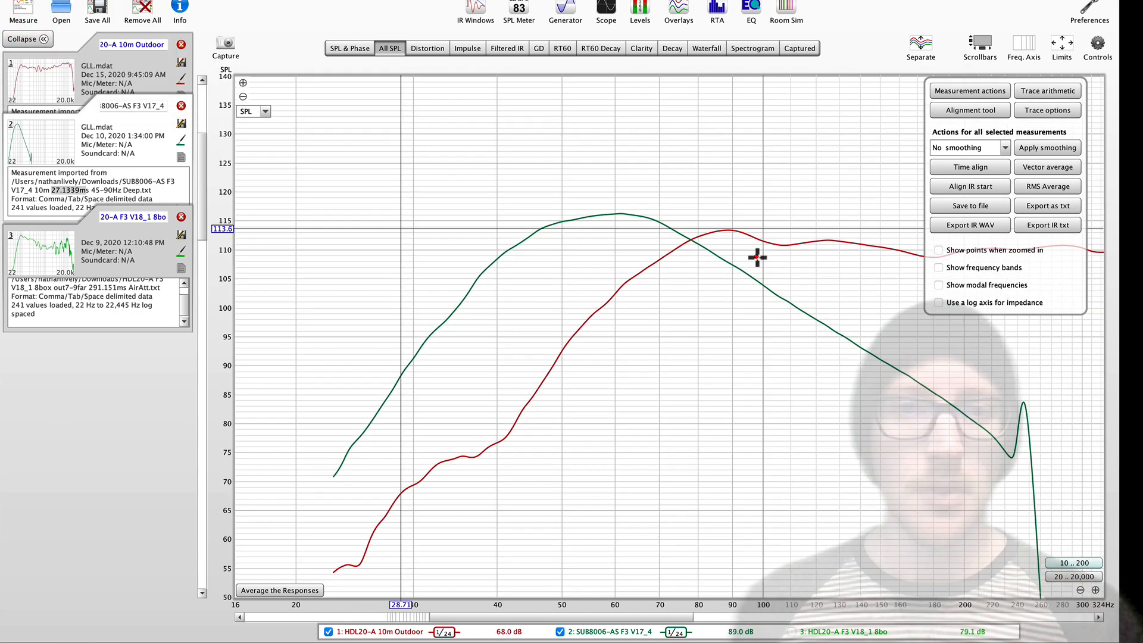
pyautogui.click(243, 83)
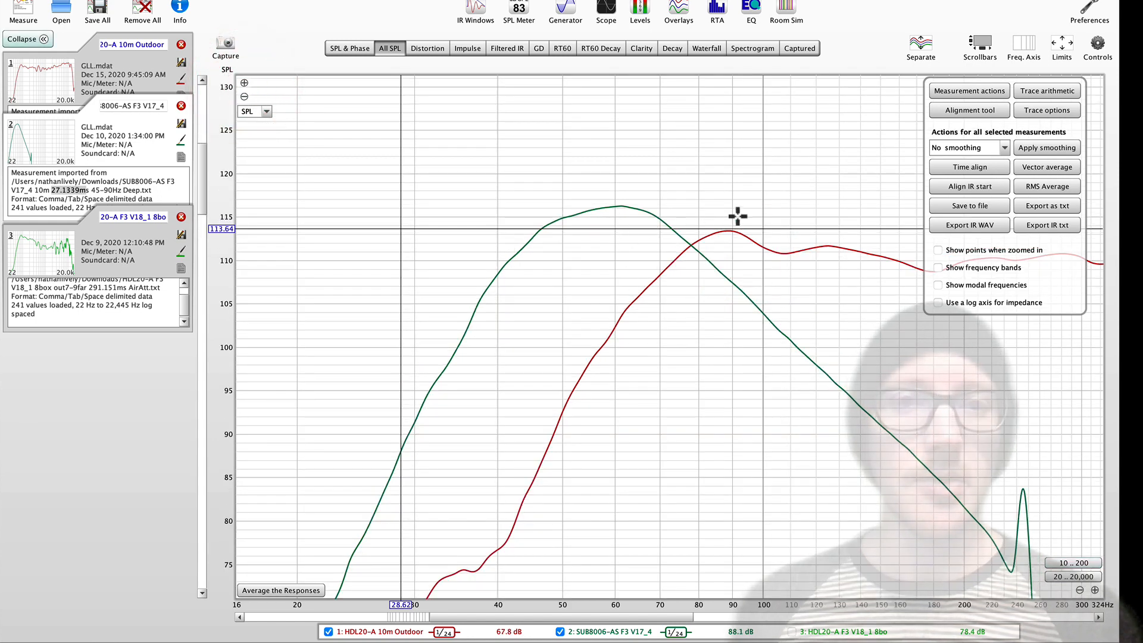
pyautogui.hotkey('alt', 'Tab')
pyautogui.press('BackSpace')
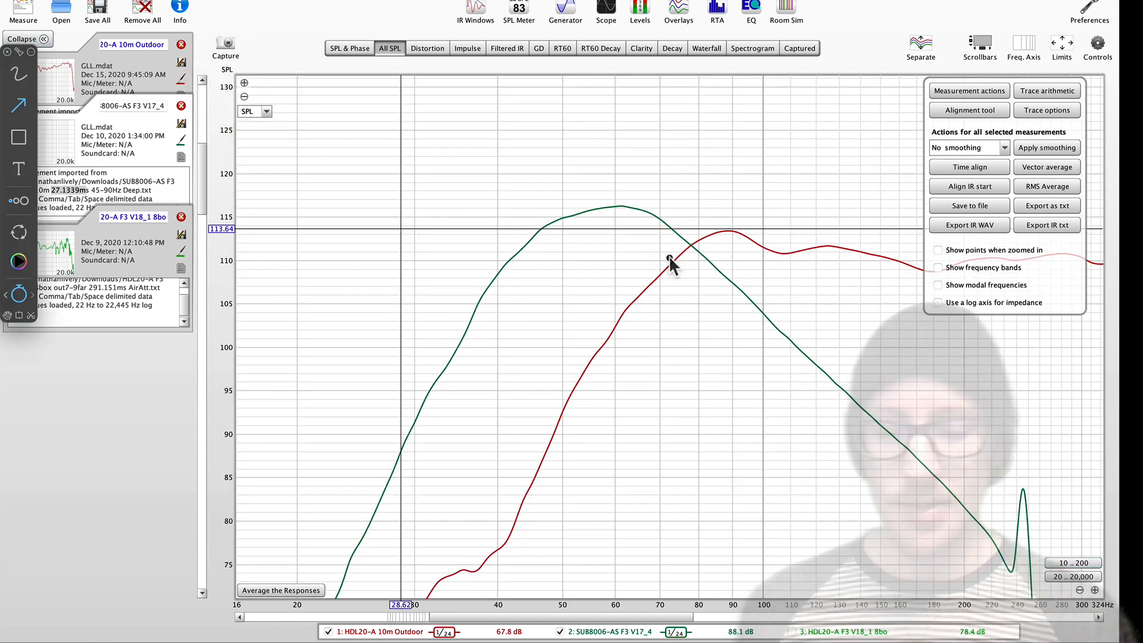
pyautogui.press('r')
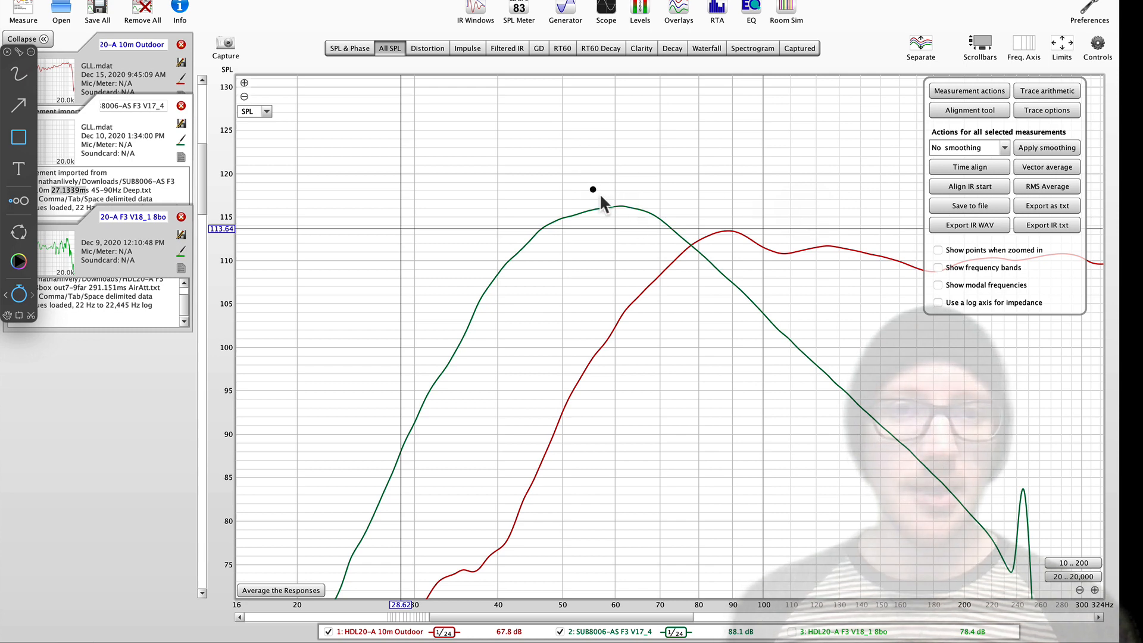
pyautogui.moveTo(593, 190); pyautogui.dragTo(804, 355)
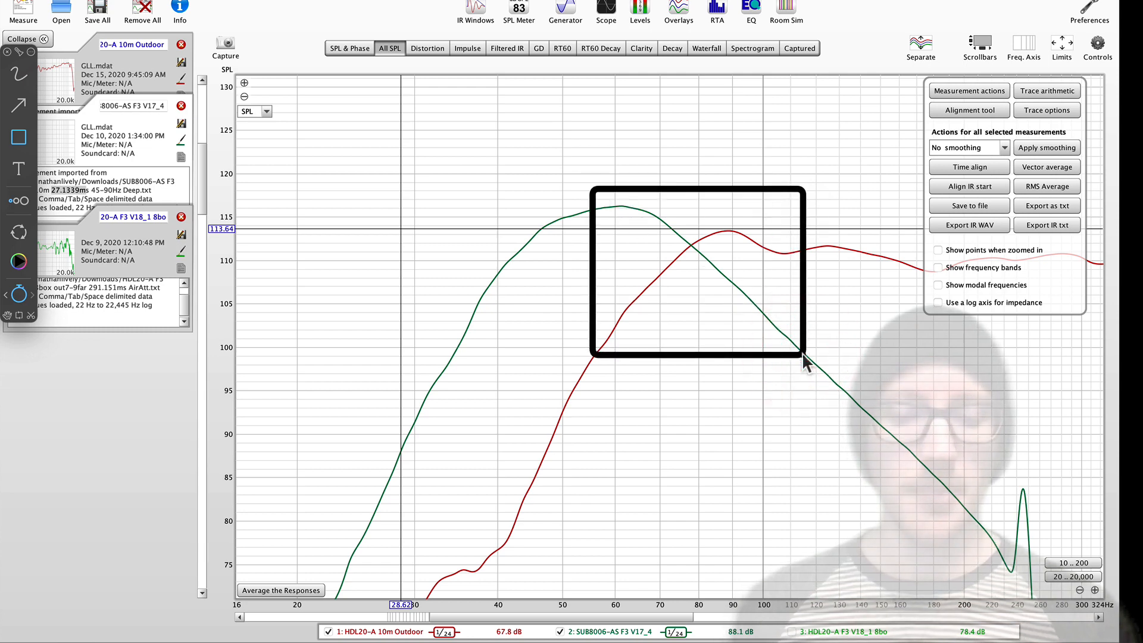
pyautogui.press('Escape')
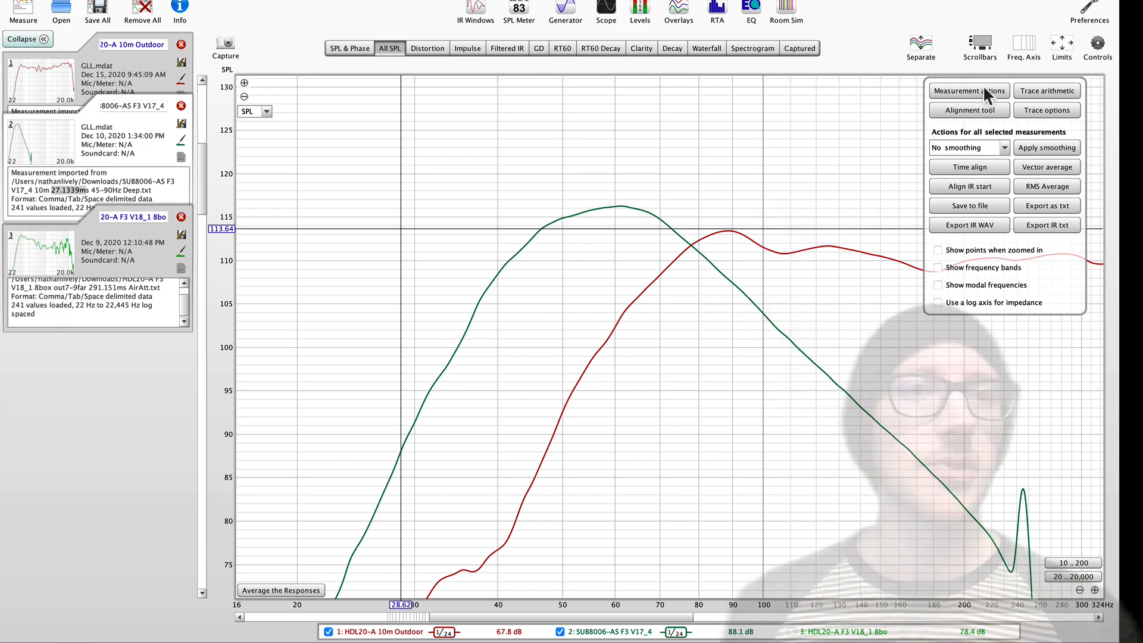
# - Open the Alignment tool and pair HDL20-A 10m Outdoor with SUB8006-AS F3 V17_4 as the two measurements
pyautogui.click(984, 109)
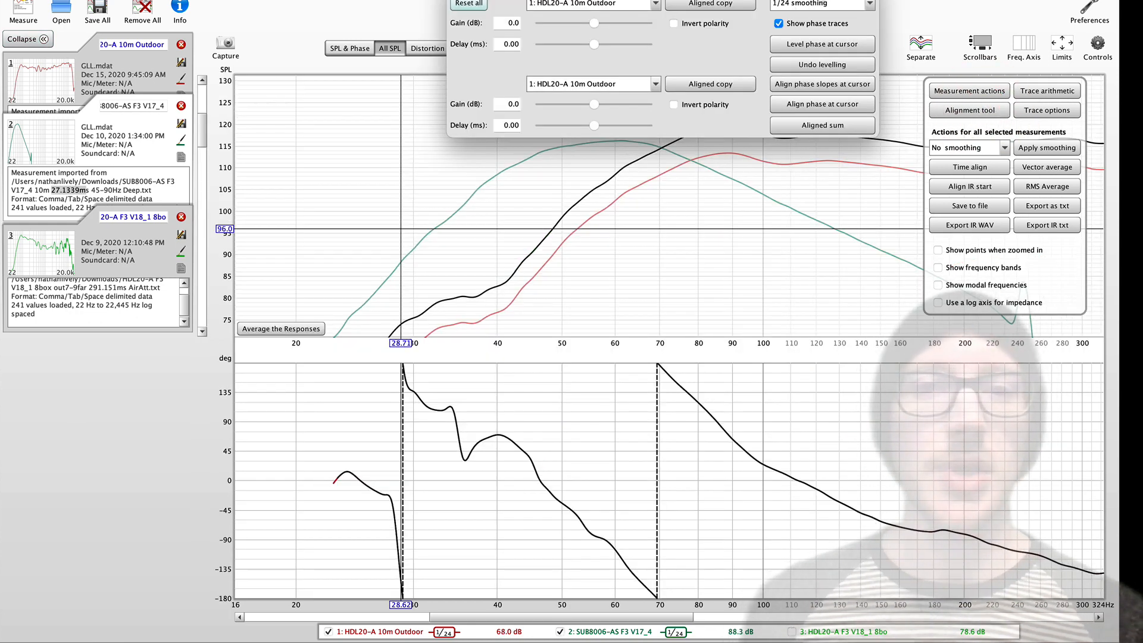
pyautogui.moveTo(819, 0); pyautogui.dragTo(386, 7)
pyautogui.click(191, 19)
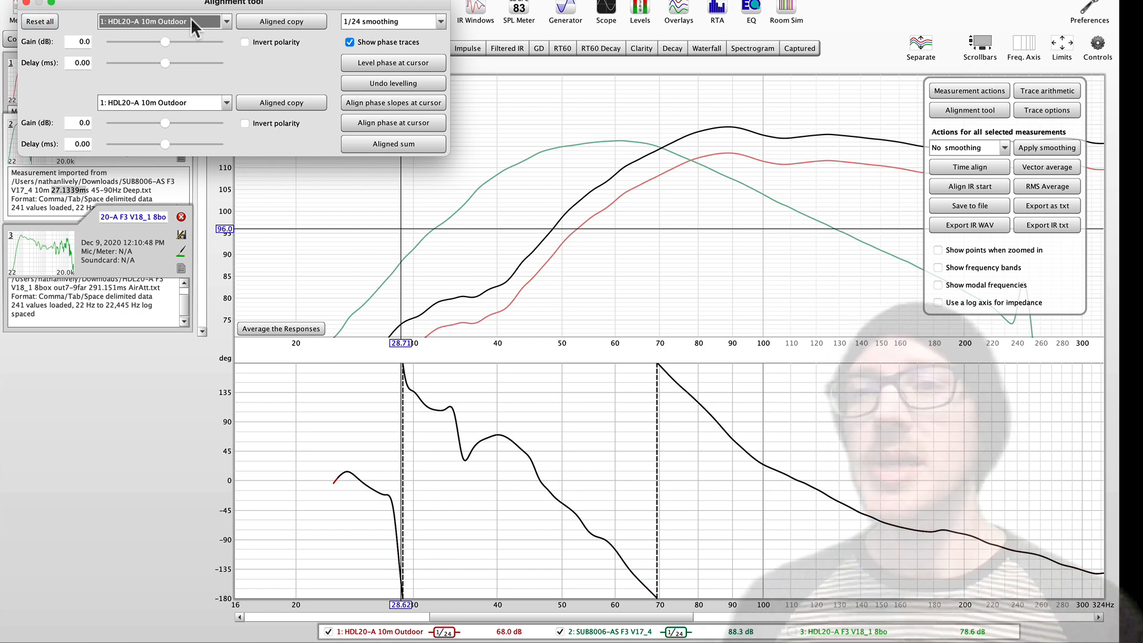
pyautogui.click(190, 18)
pyautogui.click(183, 36)
pyautogui.click(181, 99)
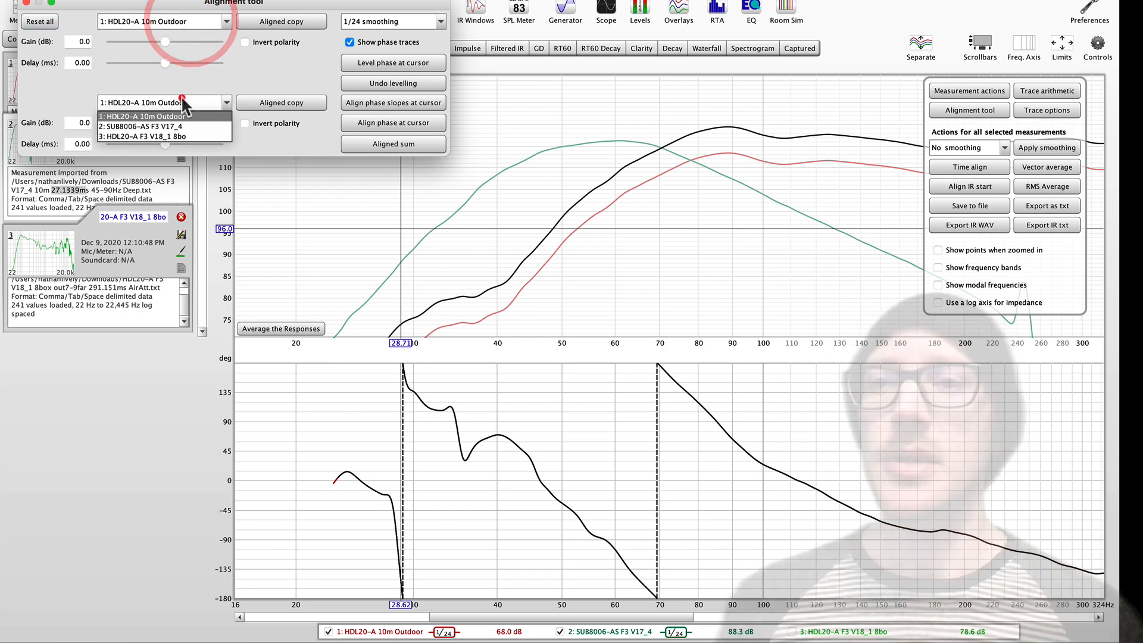
pyautogui.click(176, 126)
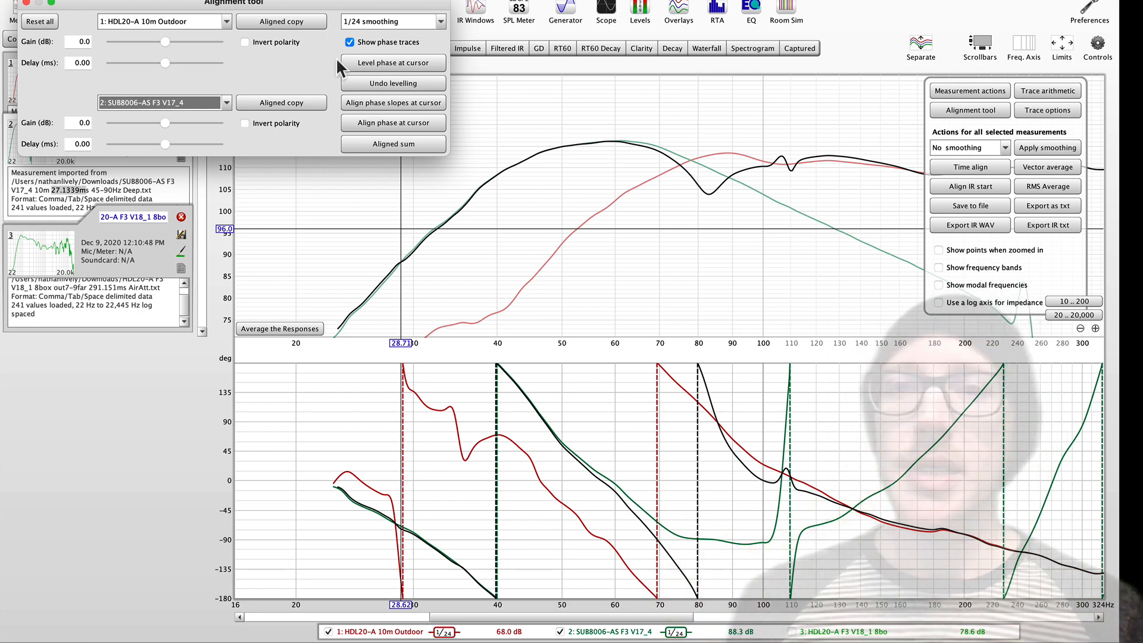
# - Place the graph cursor at 81.2 Hz near the crossover and level the phase there
pyautogui.click(710, 168)
pyautogui.click(697, 161)
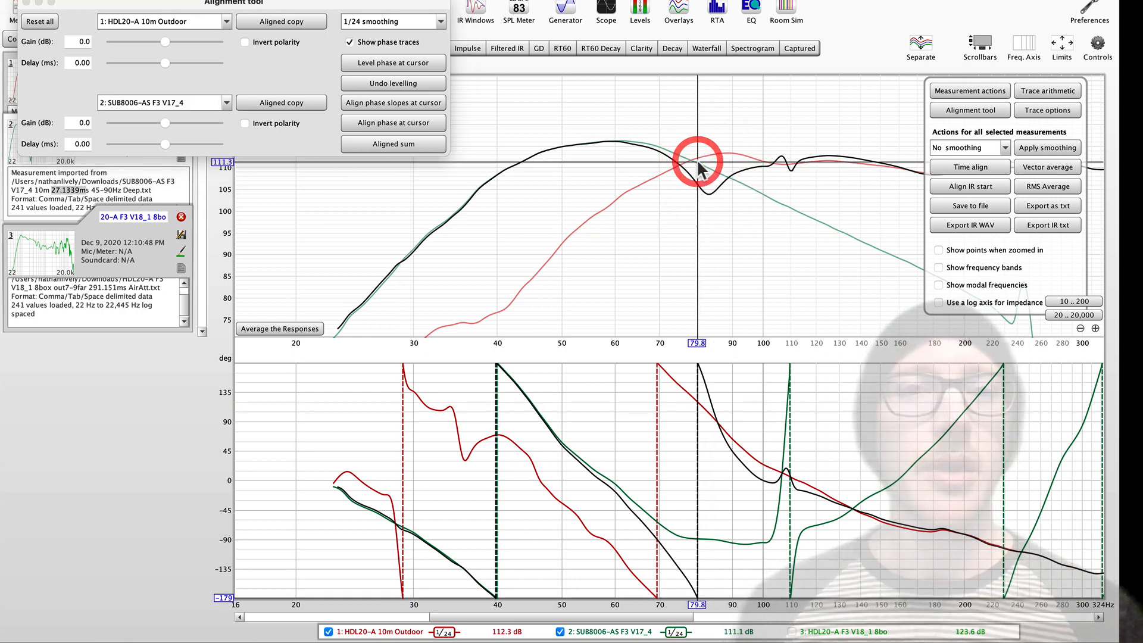
pyautogui.click(700, 158)
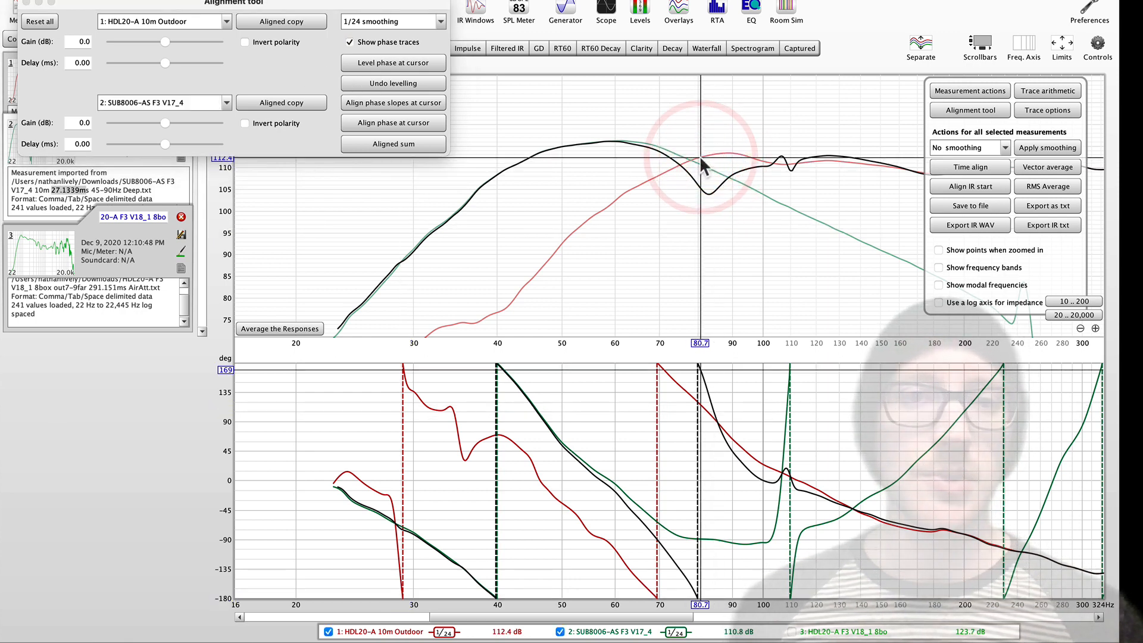
pyautogui.click(702, 153)
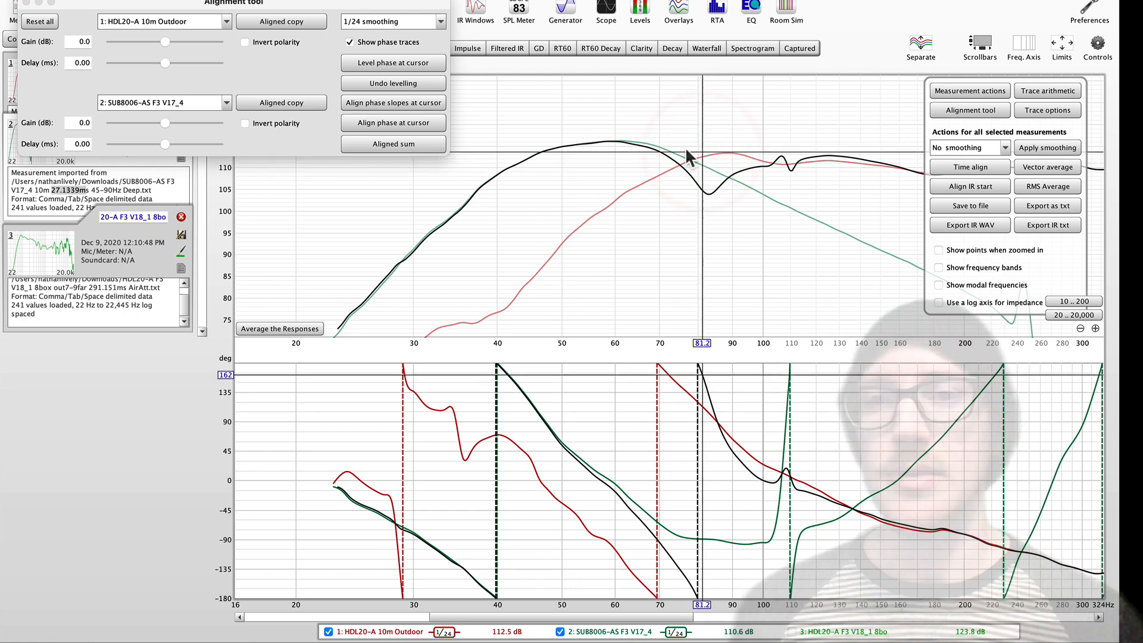
pyautogui.click(408, 61)
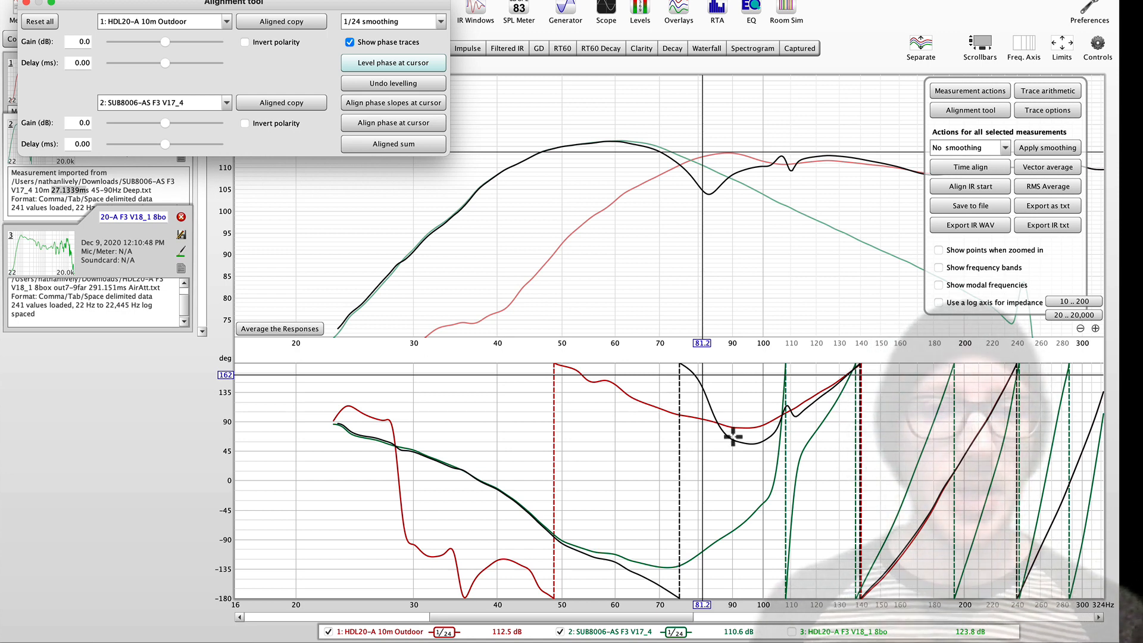
# - Toggle the SUB8006-AS trace off and on to identify it, and hide the graph controls covering the traces
pyautogui.click(560, 631)
pyautogui.click(560, 631)
pyautogui.click(560, 631)
pyautogui.click(560, 632)
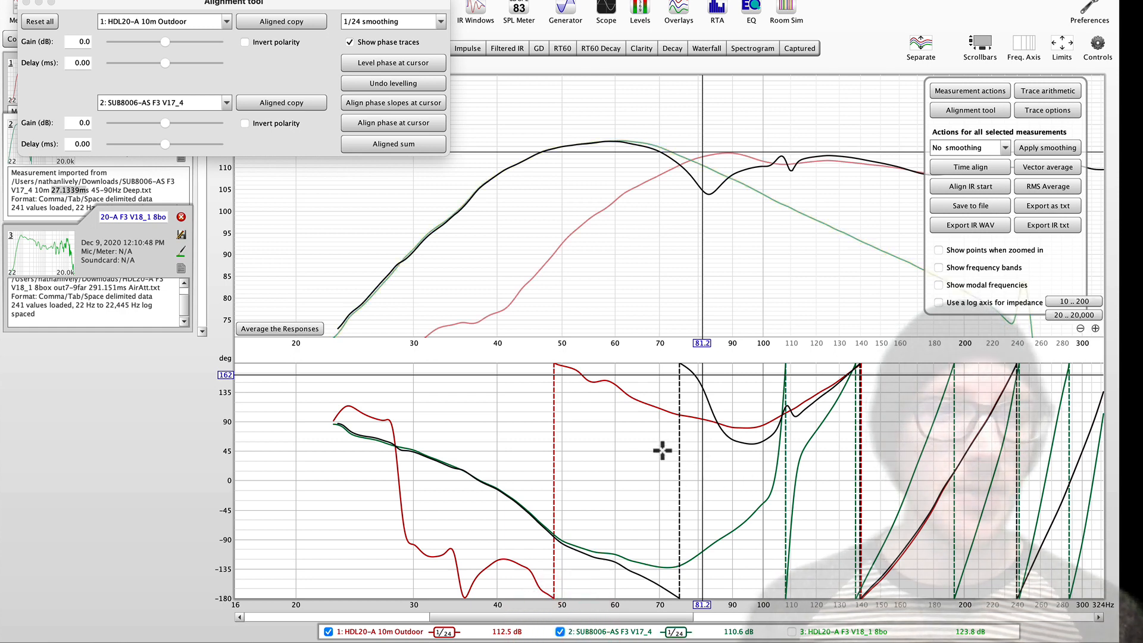
pyautogui.click(1097, 45)
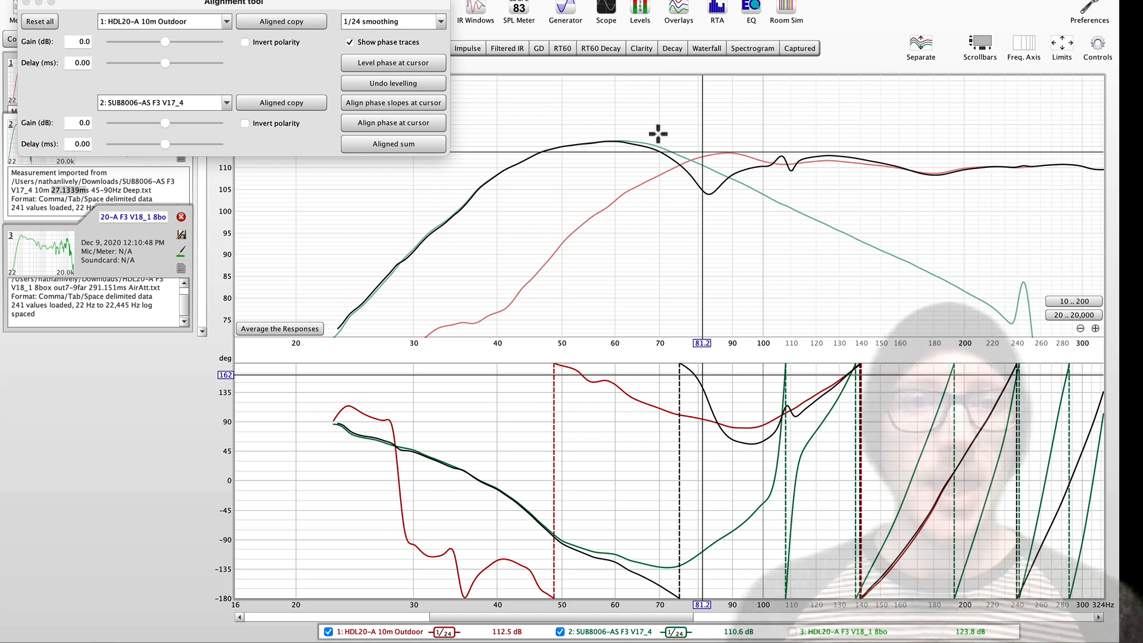
# - Level the phase at 71.2 Hz, 100.9 Hz and finally 85.7 Hz to compare the phase slopes around the crossover
pyautogui.click(664, 152)
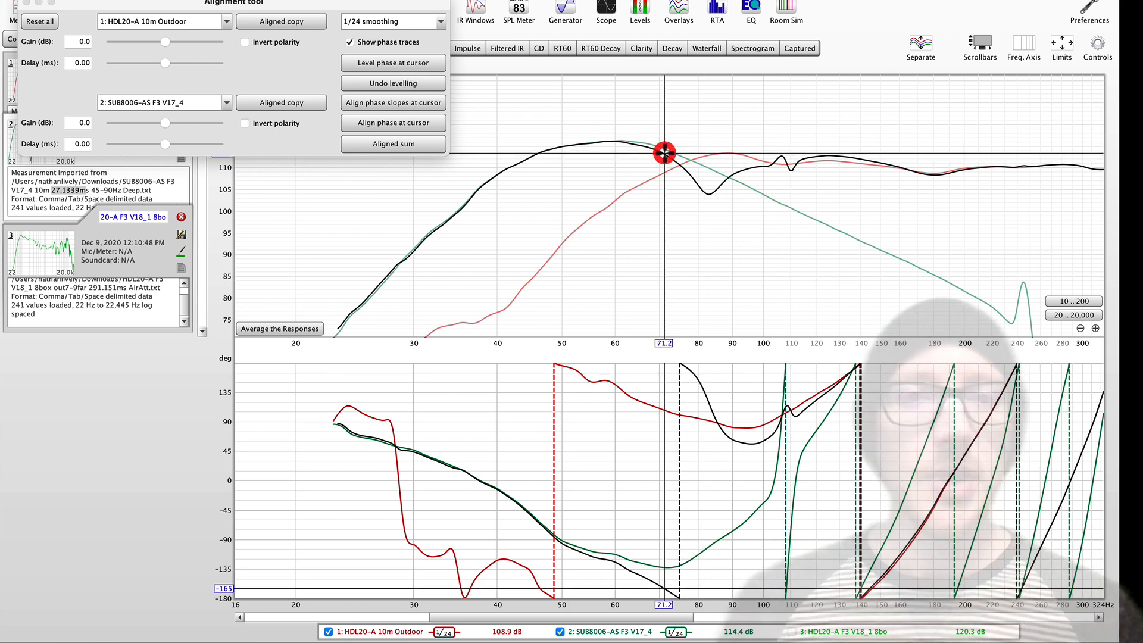
pyautogui.click(409, 63)
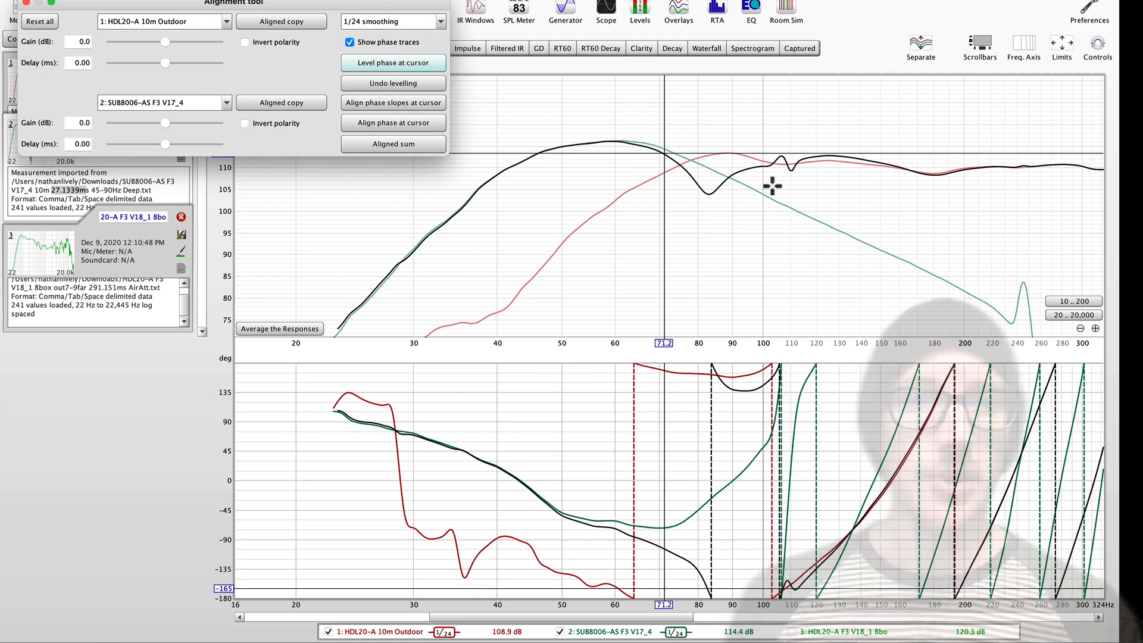
pyautogui.click(766, 166)
pyautogui.click(424, 62)
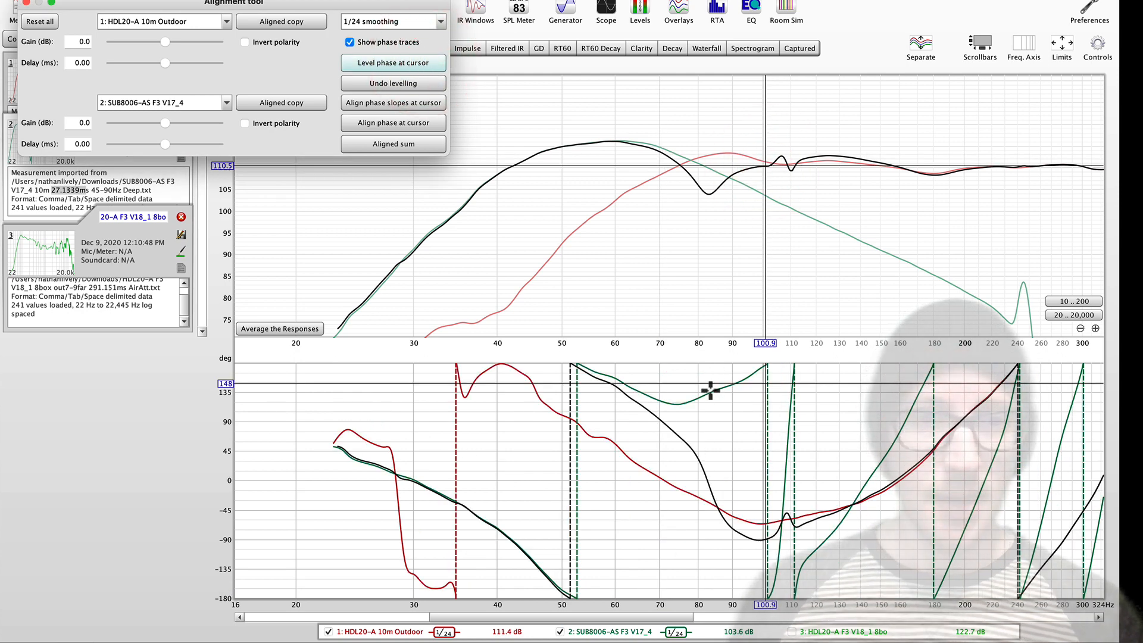
pyautogui.click(719, 179)
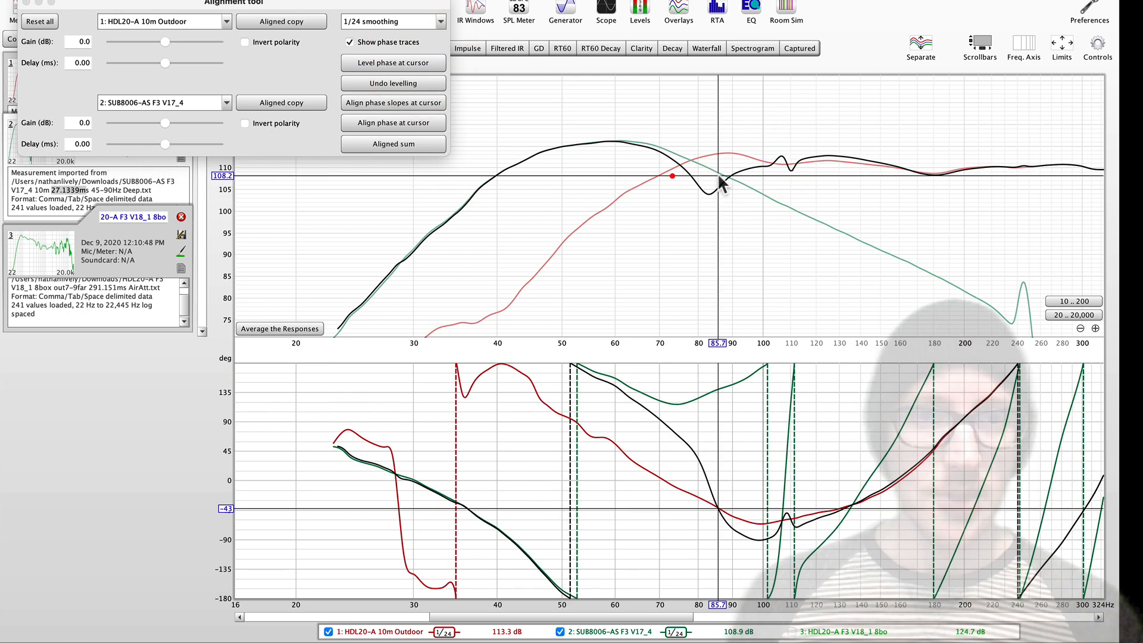
pyautogui.click(421, 59)
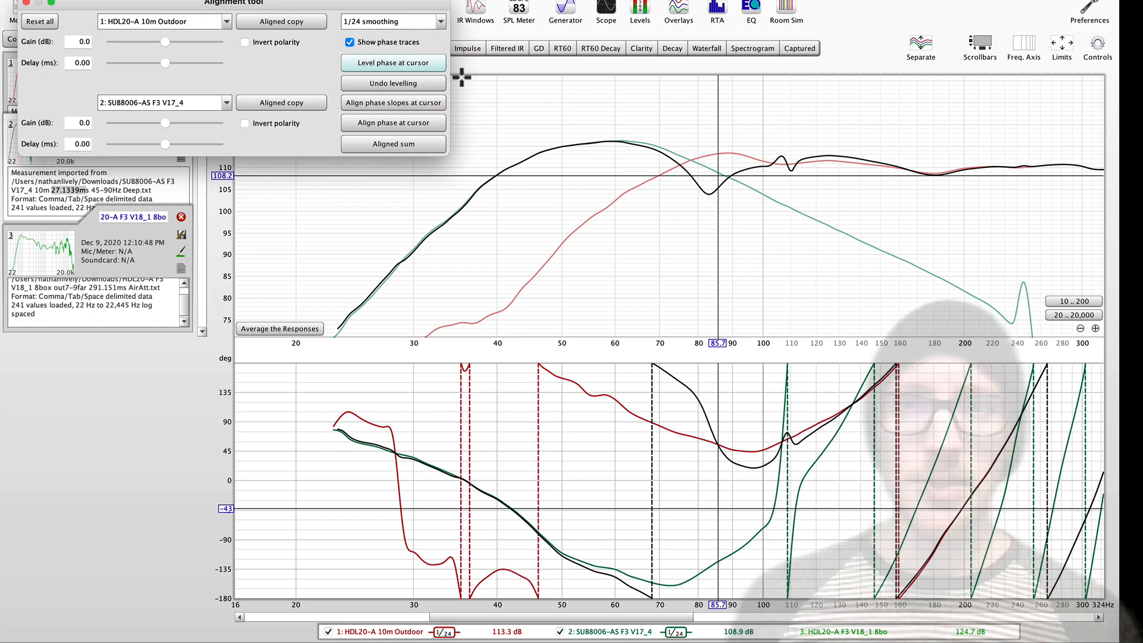
# - Reset the alignment settings, delay the SUB8006-AS F3 V17_4 by 4.79 ms, and magnify the SPL scale
pyautogui.click(40, 22)
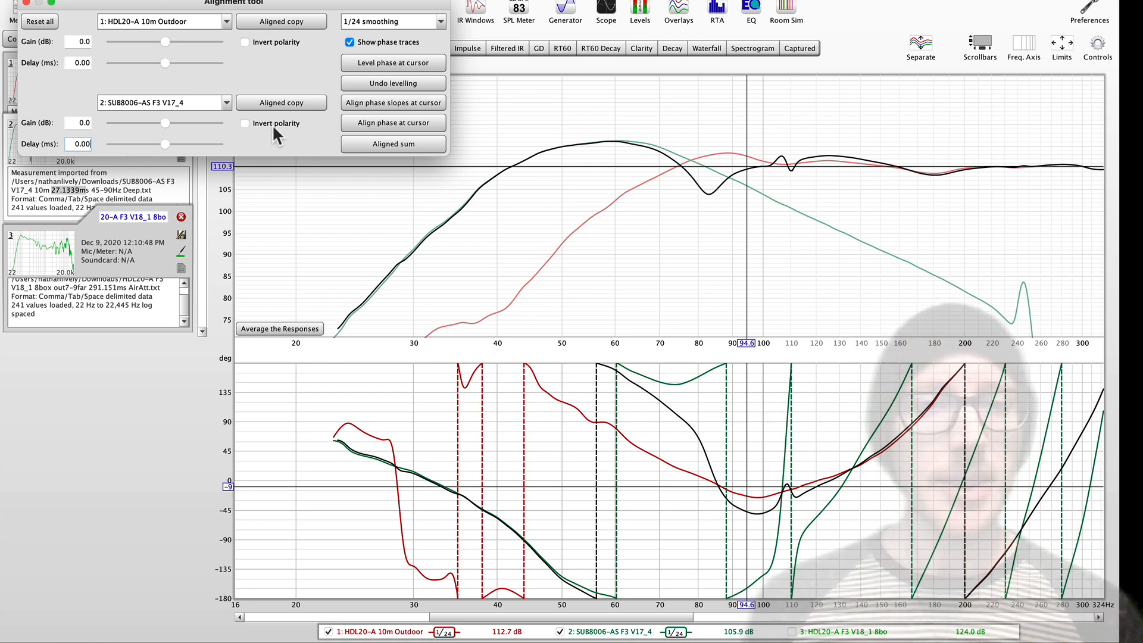
pyautogui.click(165, 144)
pyautogui.moveTo(166, 144); pyautogui.dragTo(169, 149)
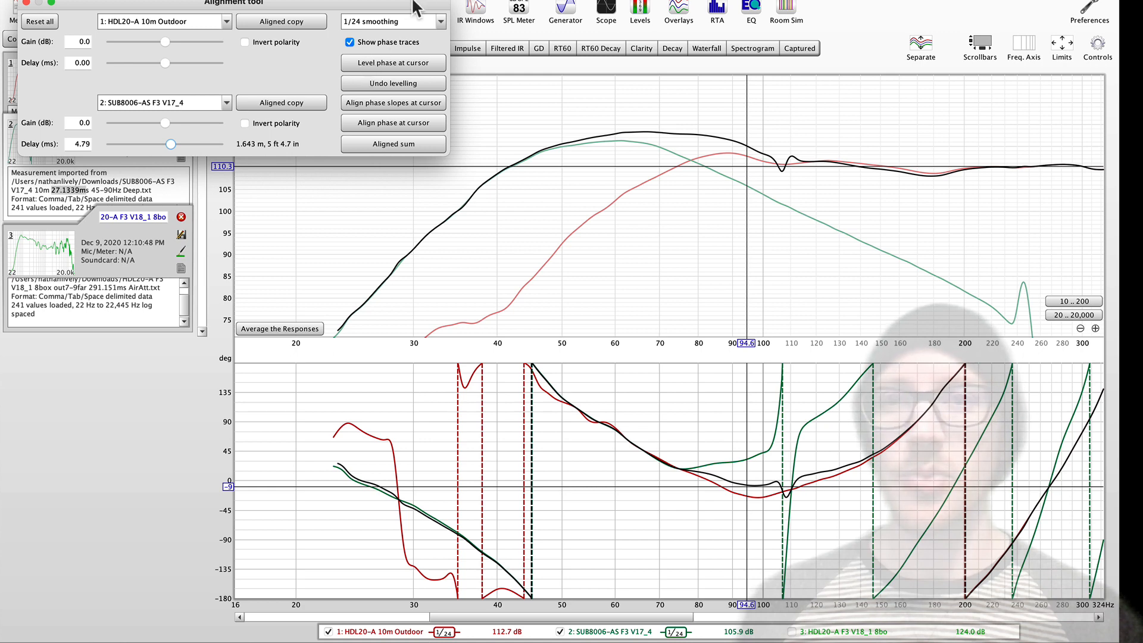
pyautogui.moveTo(414, 5); pyautogui.dragTo(368, 0)
pyautogui.click(242, 83)
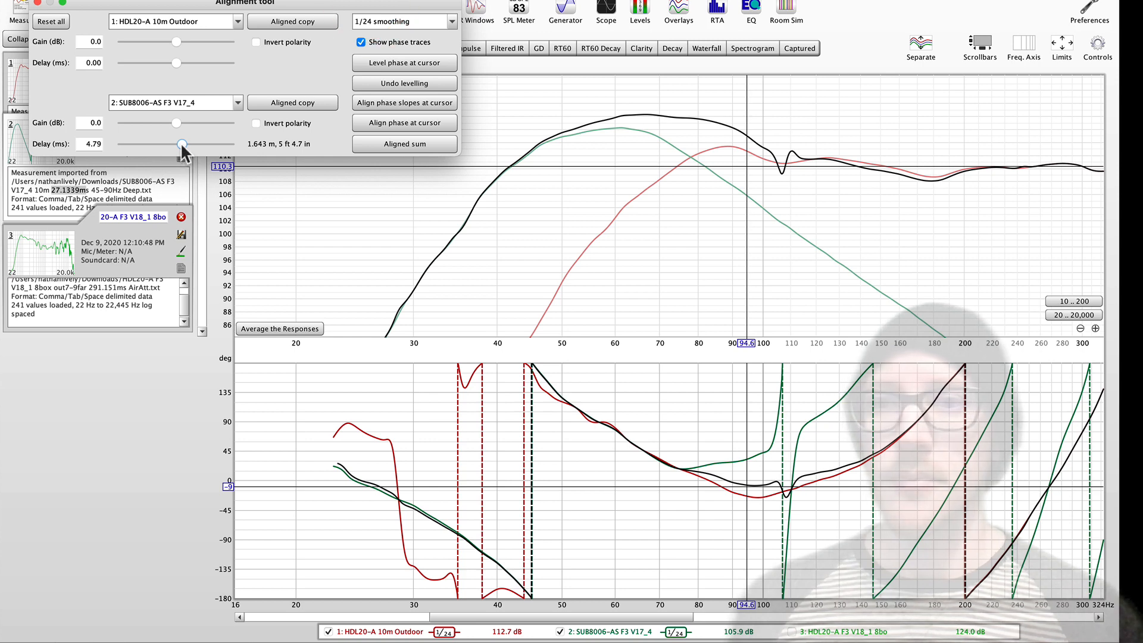
# - Try a 6.38 ms sub delay, place the cursor at the 78.1 Hz crossover, and settle the sub delay at 5.32 ms
pyautogui.moveTo(181, 146)
pyautogui.mouseDown()
pyautogui.moveTo(141, 143)
pyautogui.moveTo(213, 143)
pyautogui.moveTo(94, 147)
pyautogui.moveTo(184, 144)
pyautogui.mouseUp()
pyautogui.click(763, 391)
pyautogui.click(184, 144)
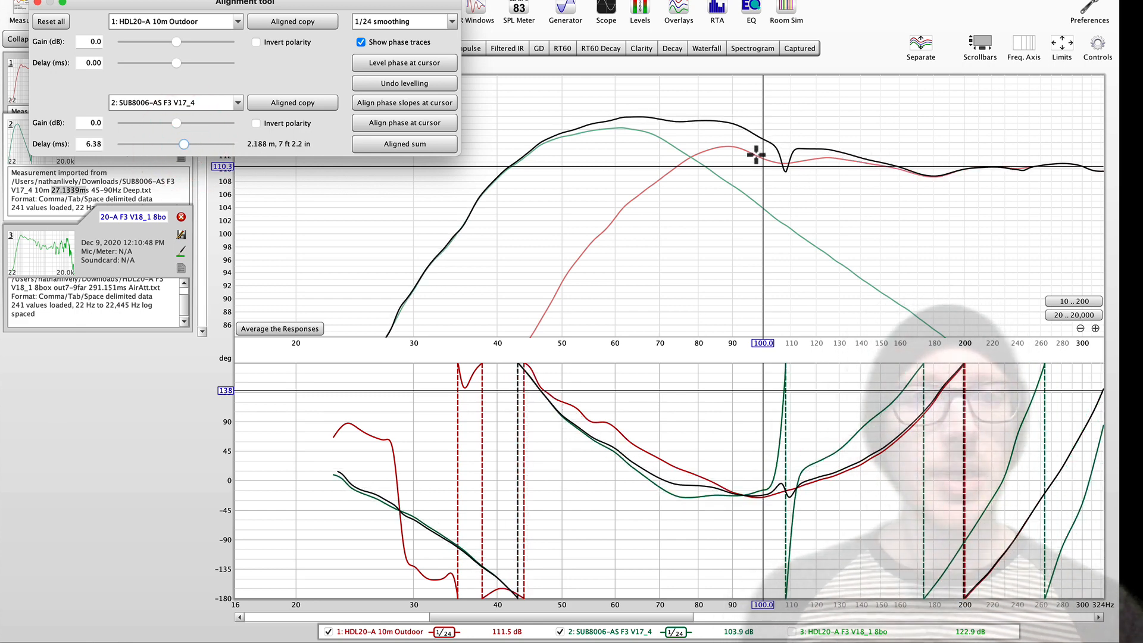
pyautogui.click(691, 155)
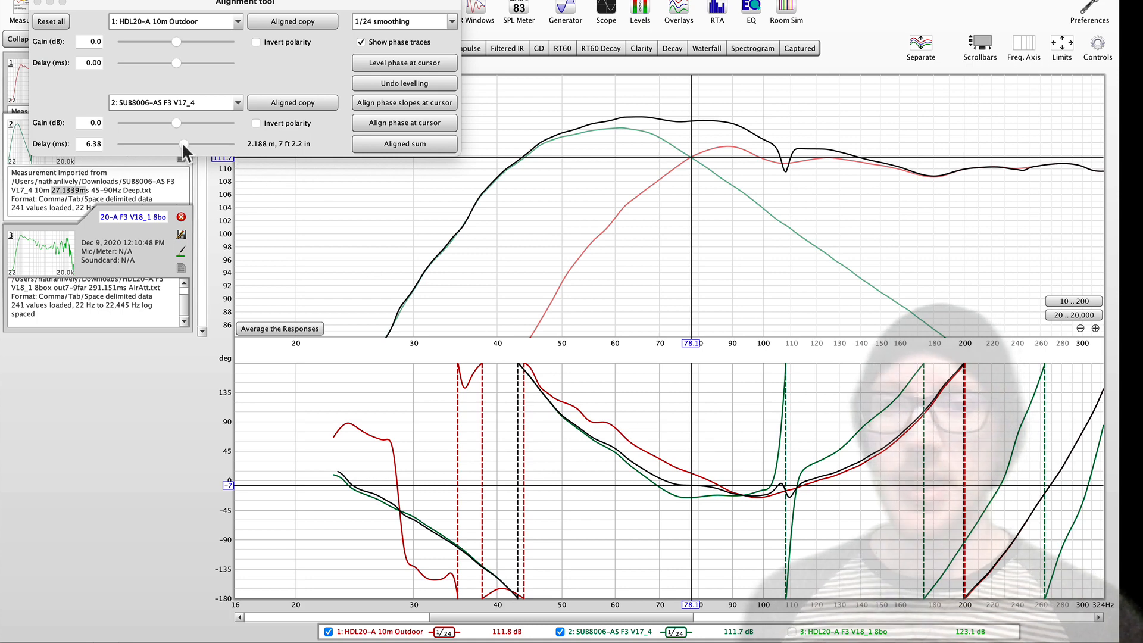
pyautogui.moveTo(183, 142); pyautogui.dragTo(180, 141)
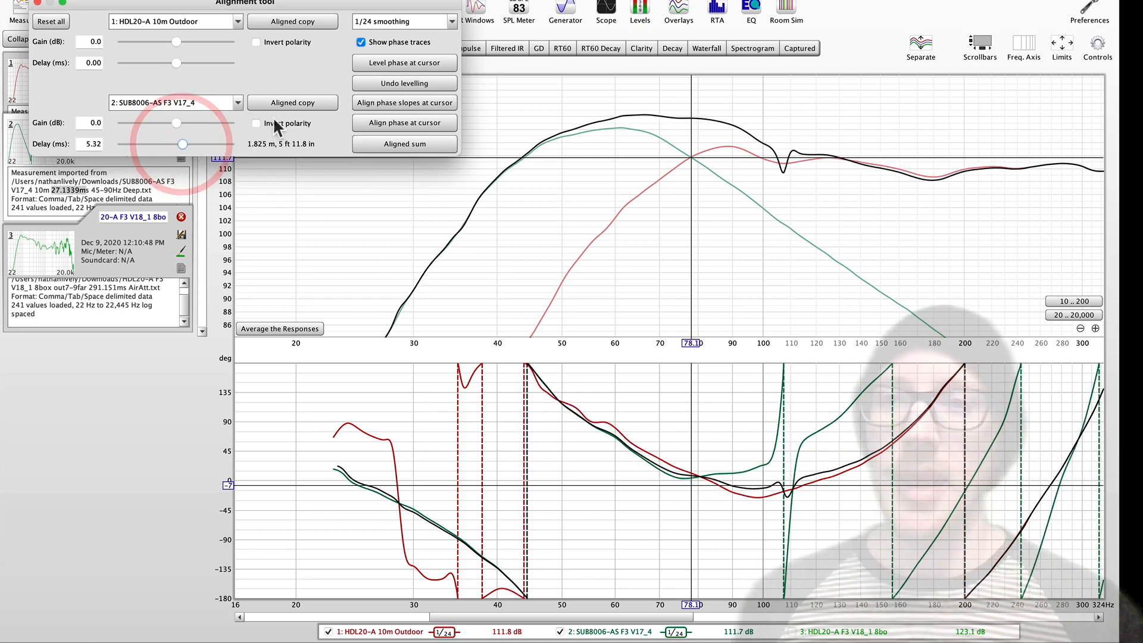
# - Try the automatic phase slope and phase alignments for the sub at the 78.1 Hz cursor
pyautogui.click(410, 103)
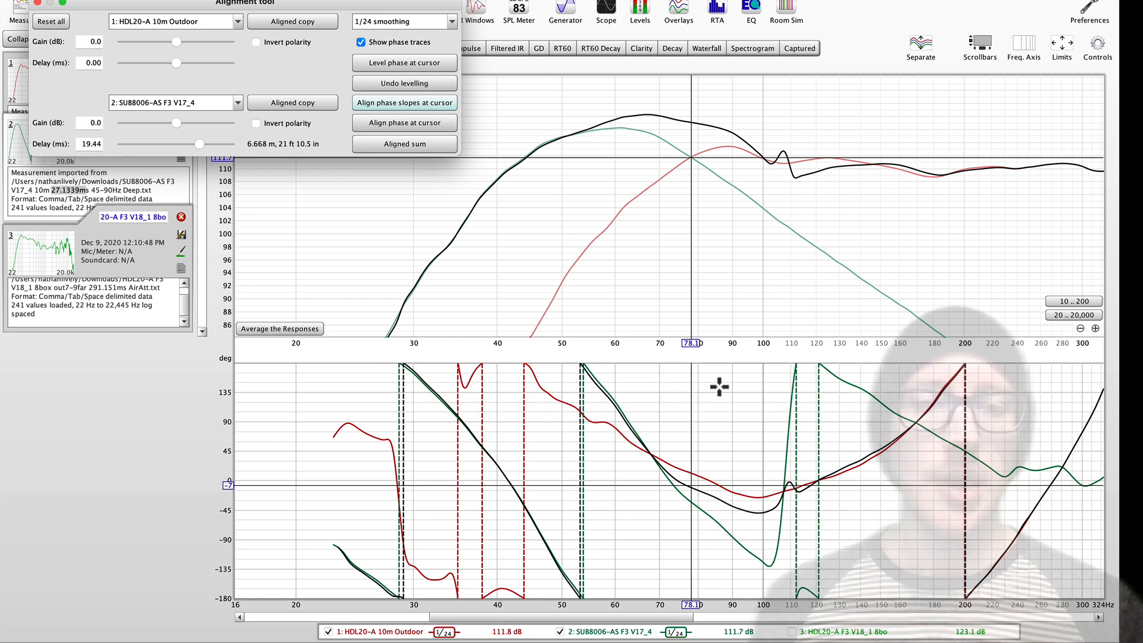
pyautogui.click(413, 125)
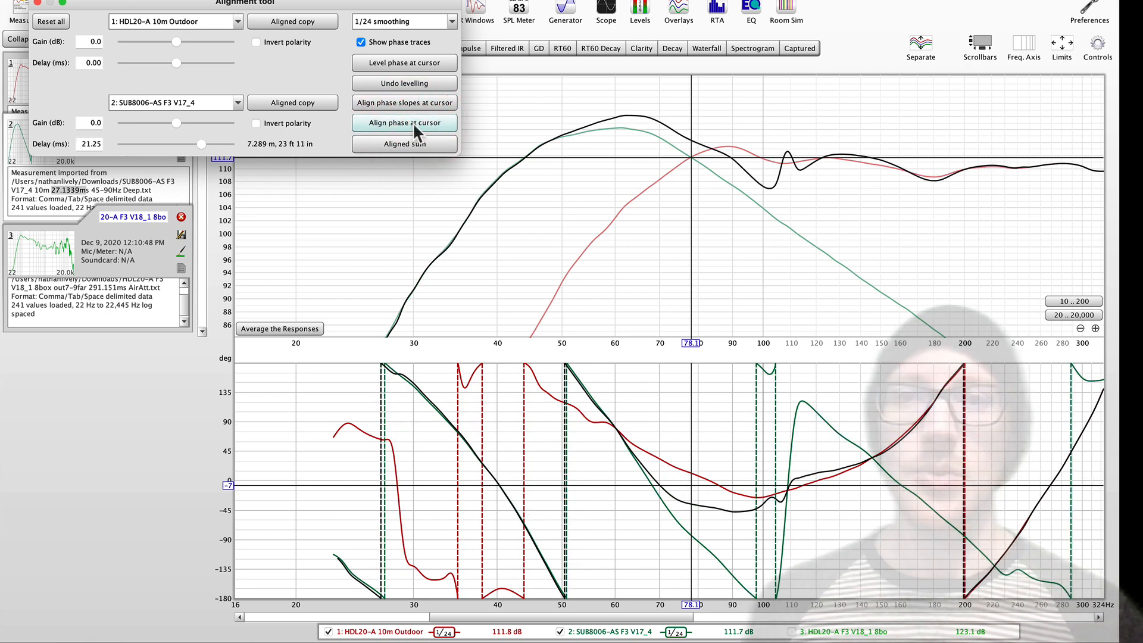
pyautogui.click(414, 104)
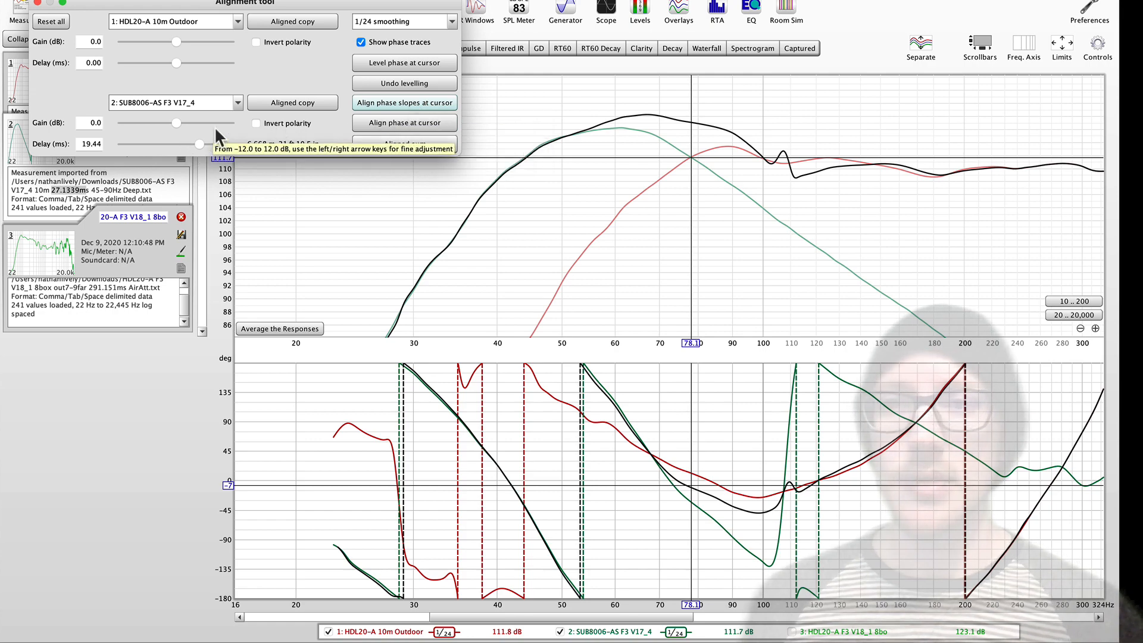
# - Set the SUB8006-AS delay to 5.32 ms and generate an aligned sum measurement from it
pyautogui.moveTo(199, 141)
pyautogui.mouseDown()
pyautogui.moveTo(170, 143)
pyautogui.moveTo(183, 144)
pyautogui.mouseUp()
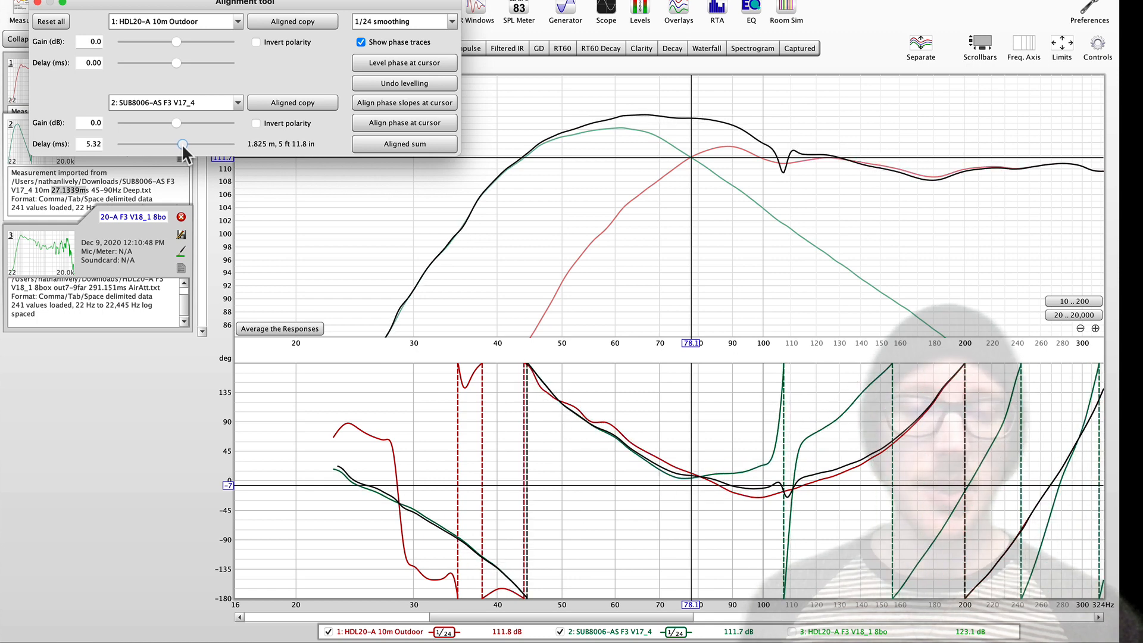
pyautogui.click(183, 145)
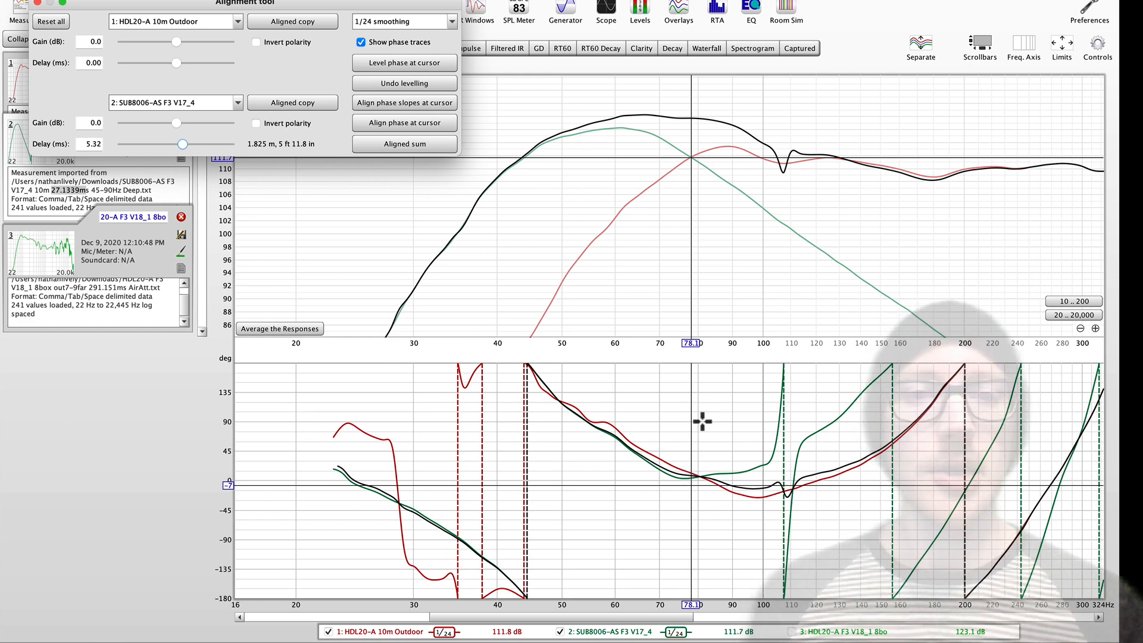
pyautogui.click(406, 142)
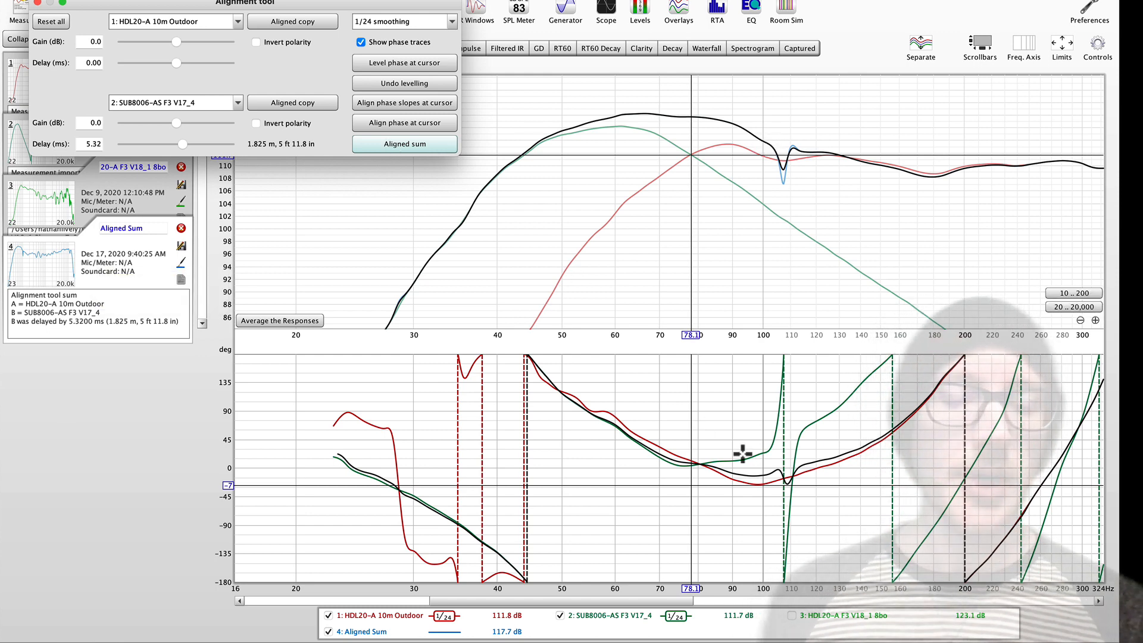
# - Invert the SUB8006-AS polarity, then align its phase slope and phase with the main at 78.1 Hz
pyautogui.click(296, 122)
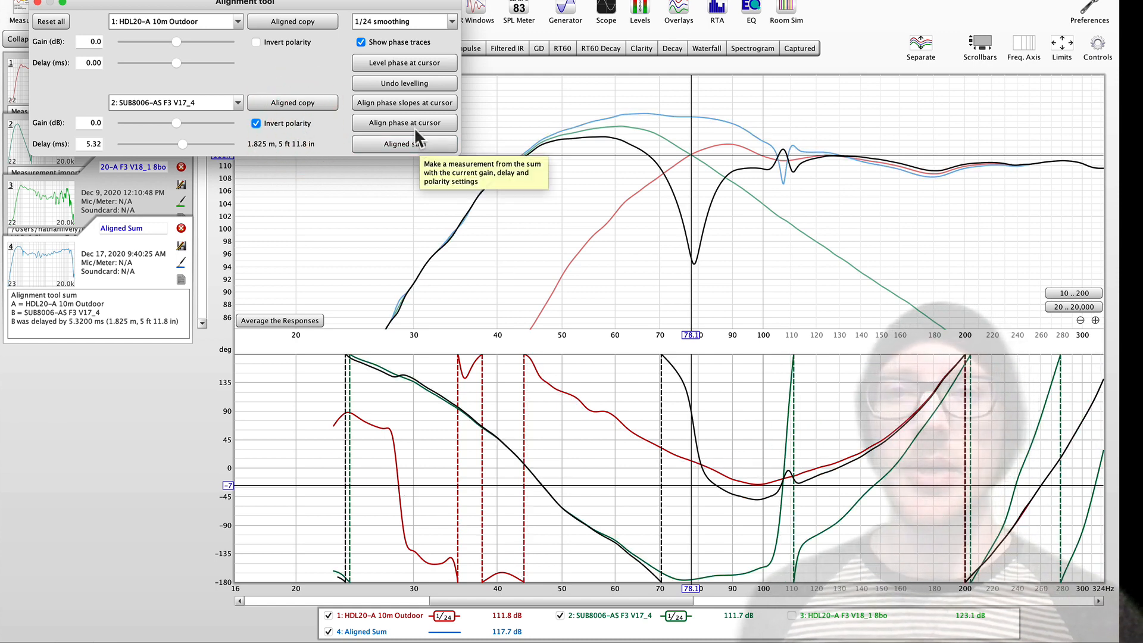
pyautogui.click(413, 103)
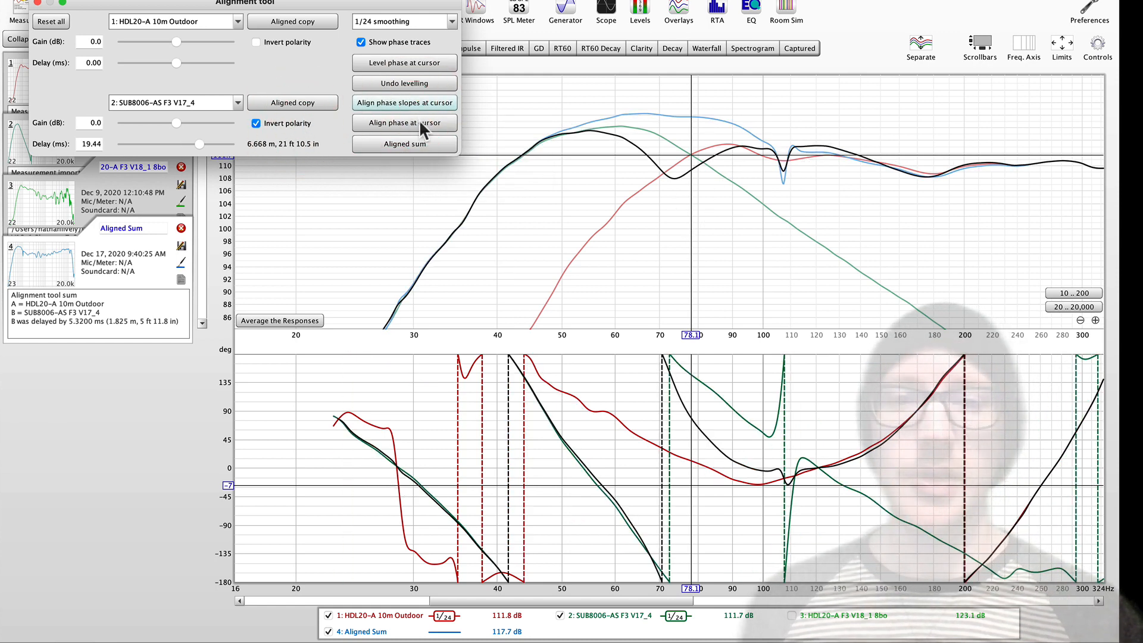
pyautogui.click(419, 121)
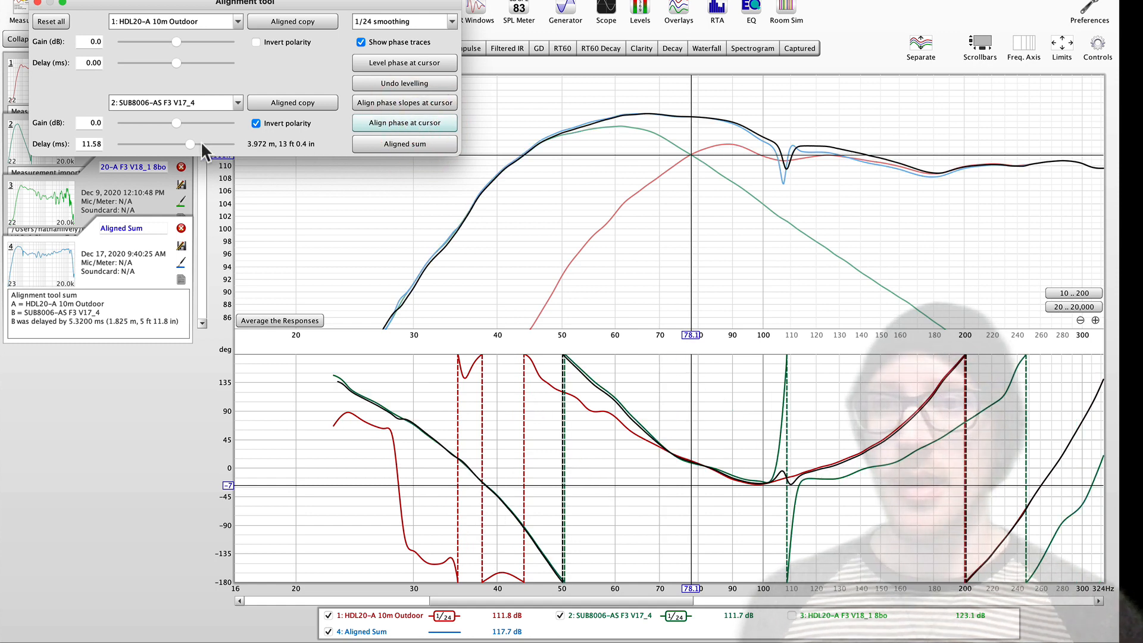
# - Fine-tune the inverted sub's delay to 11.70 ms and generate a second aligned sum
pyautogui.moveTo(190, 143); pyautogui.dragTo(190, 142)
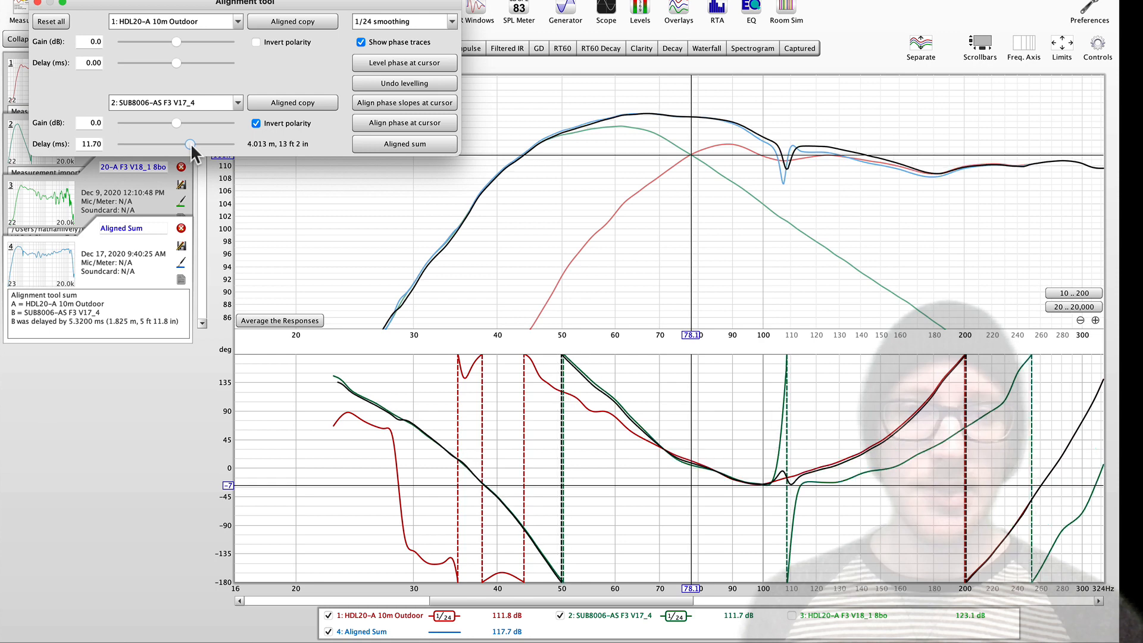
pyautogui.click(190, 142)
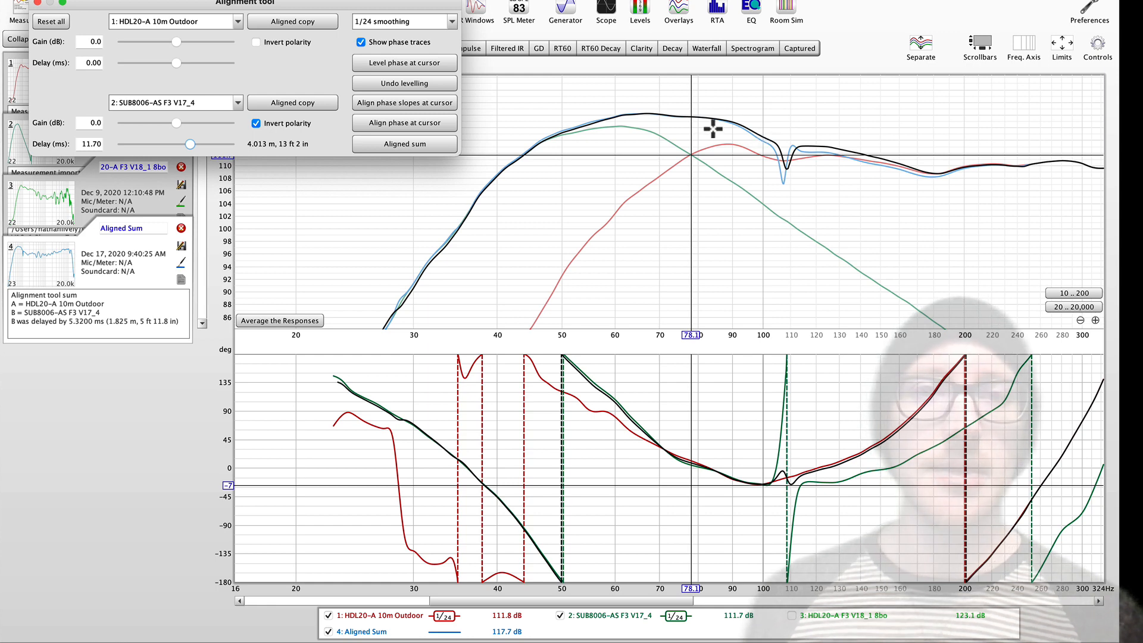
pyautogui.click(401, 143)
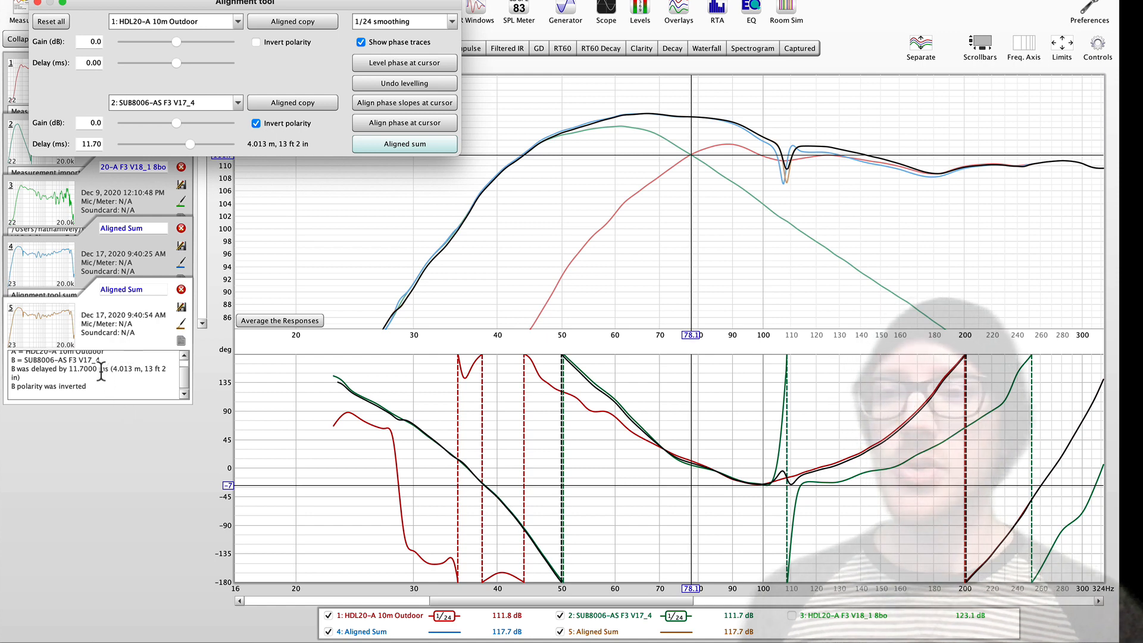
# - Compare the delay and polarity recorded in the notes of the two aligned sum measurements
pyautogui.click(71, 373)
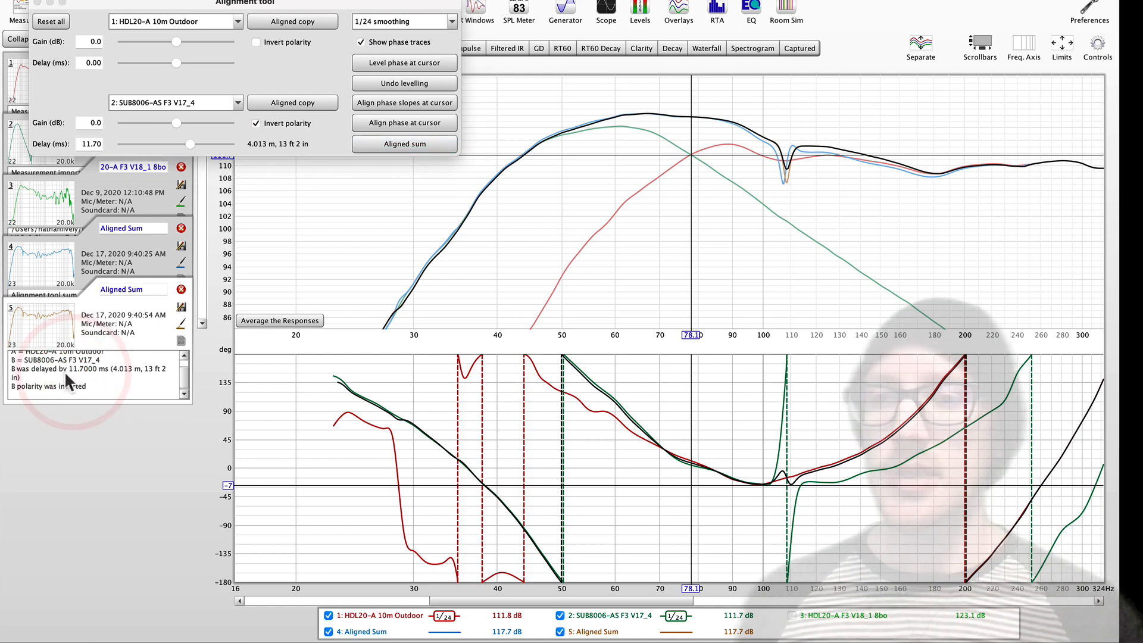
pyautogui.moveTo(23, 366); pyautogui.dragTo(109, 367)
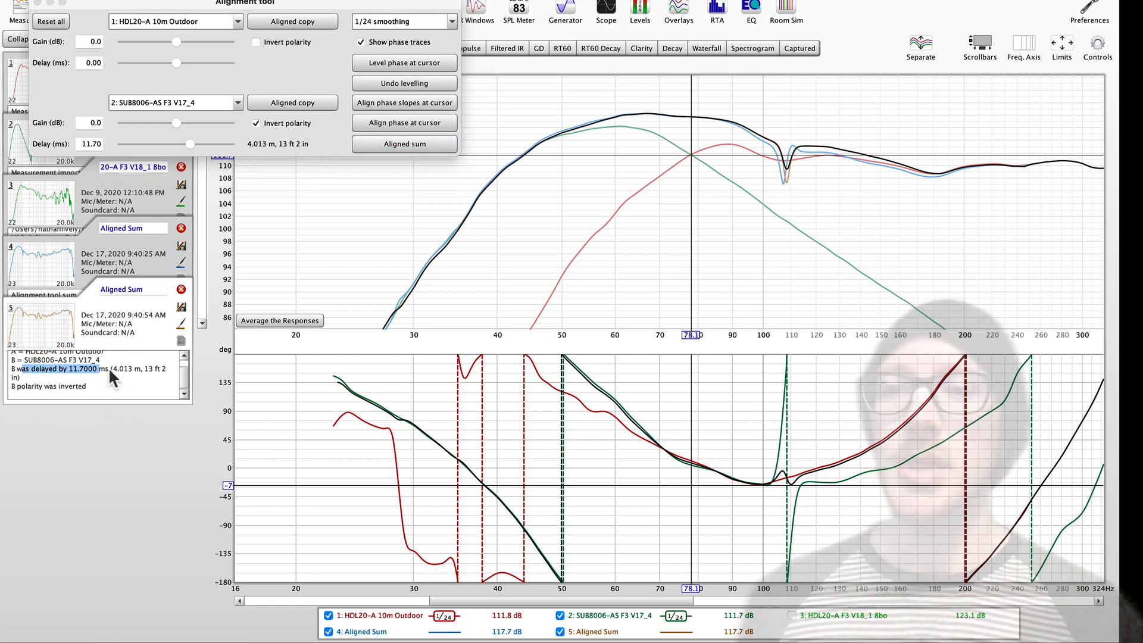
pyautogui.moveTo(25, 385); pyautogui.dragTo(86, 386)
pyautogui.click(89, 252)
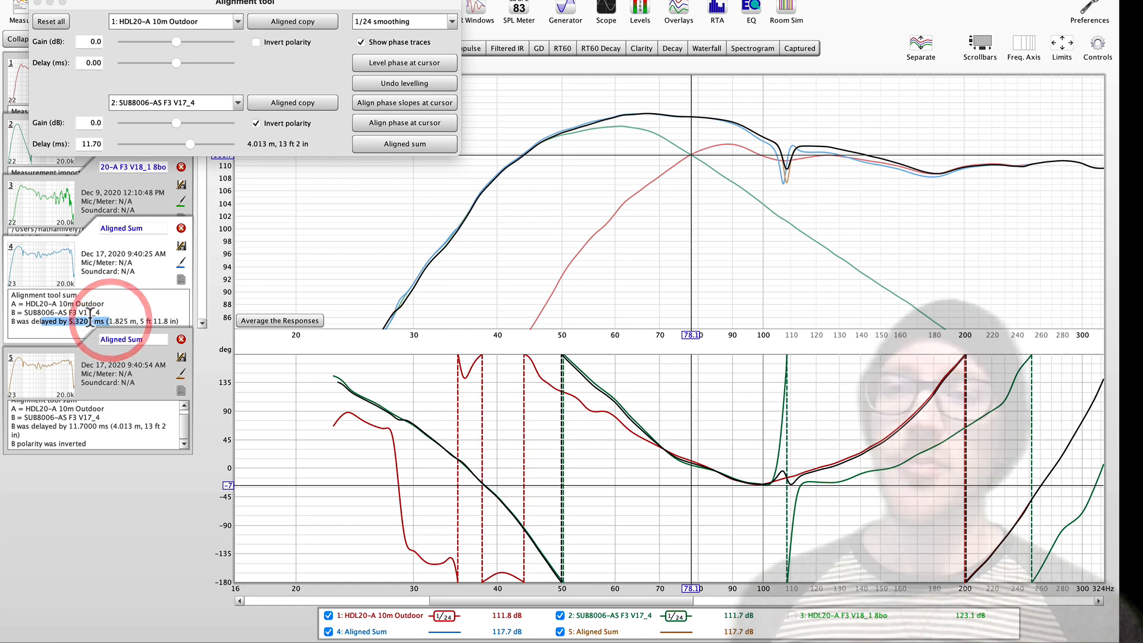
pyautogui.click(113, 425)
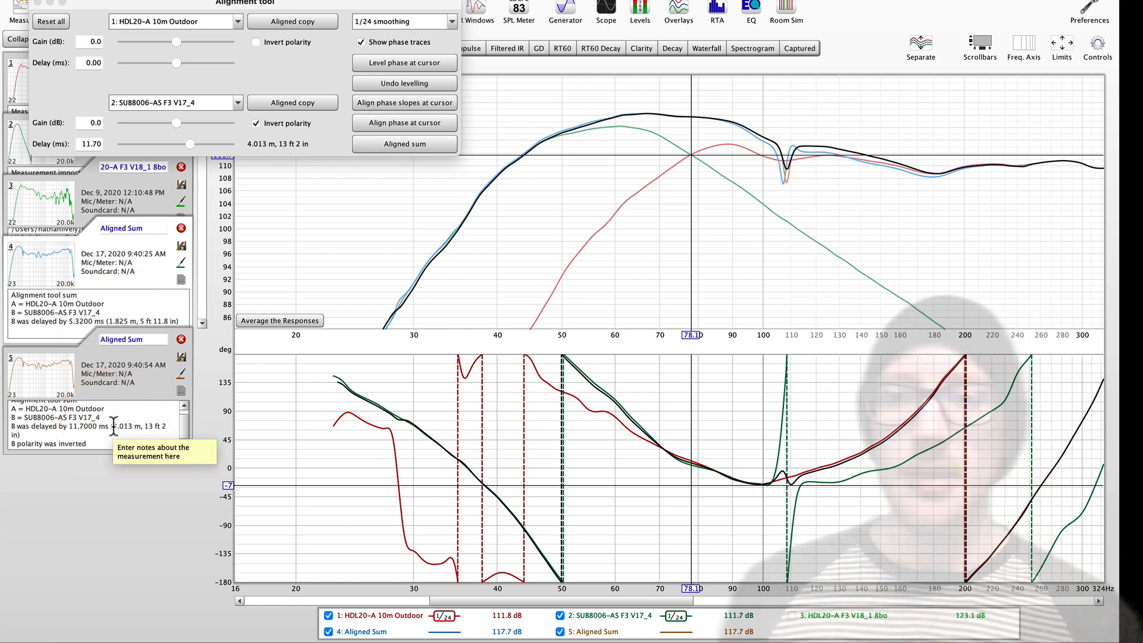
# - Switch to SubAligner in Chrome and get the recommendation for the RCF HDL20-A main and 8006-AS 45-90Hz Deep sub at 10 meters each
pyautogui.press('super+Tab')
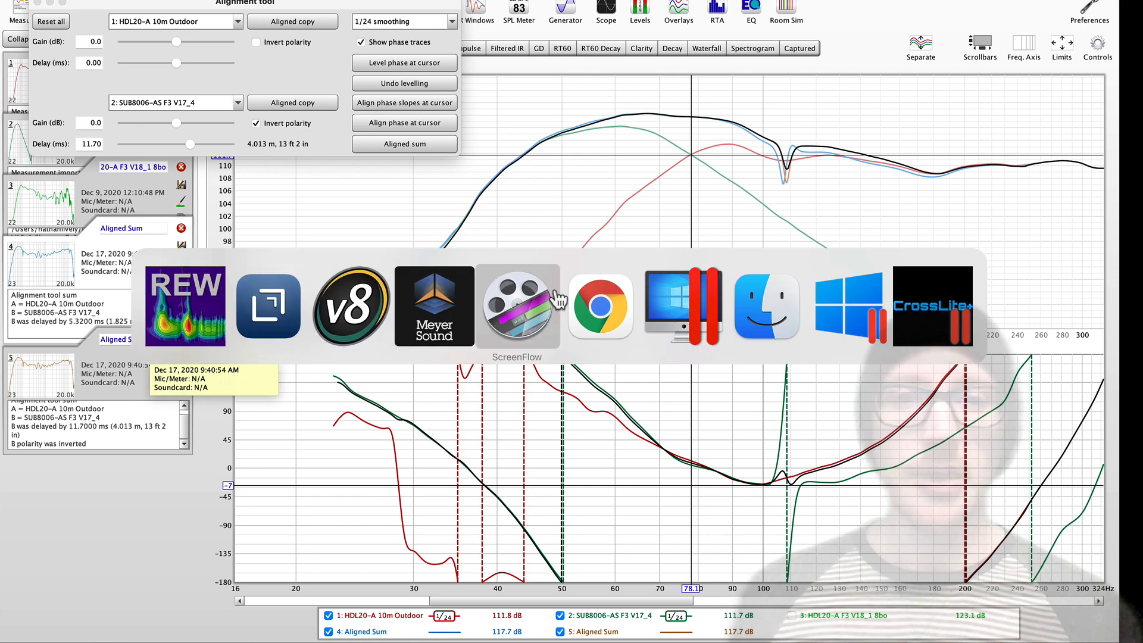
pyautogui.click(595, 295)
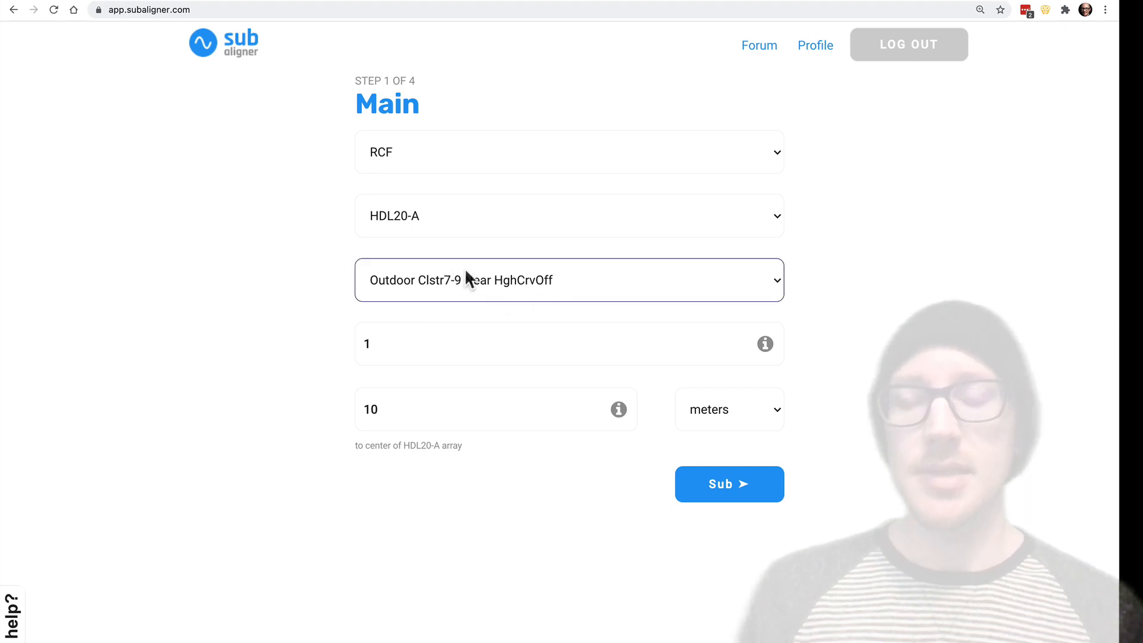
pyautogui.click(771, 491)
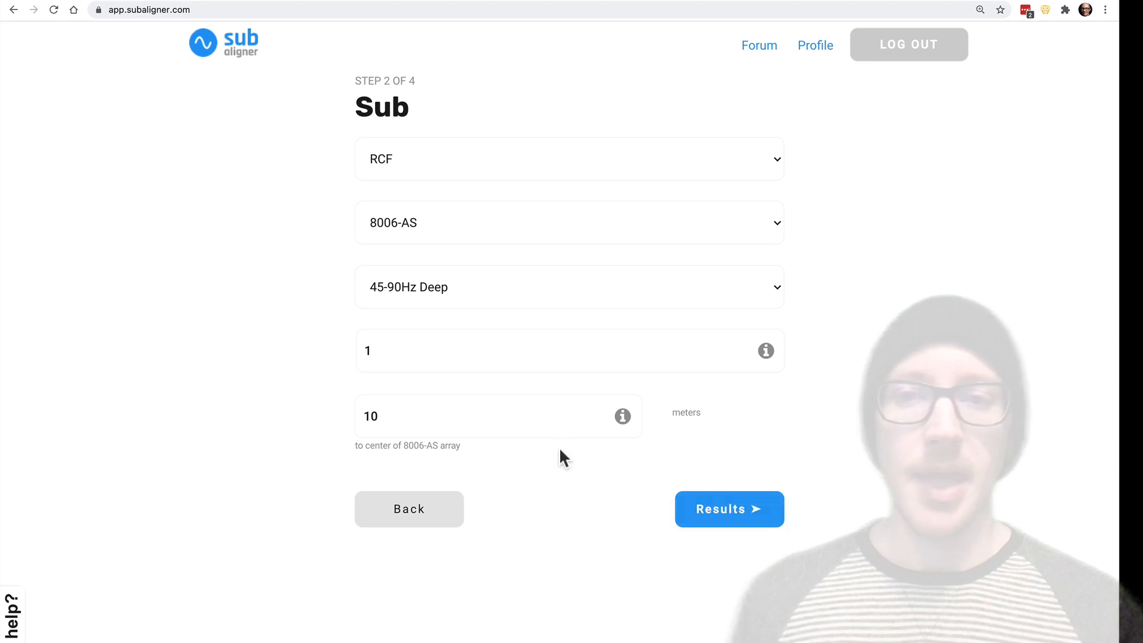
pyautogui.click(437, 512)
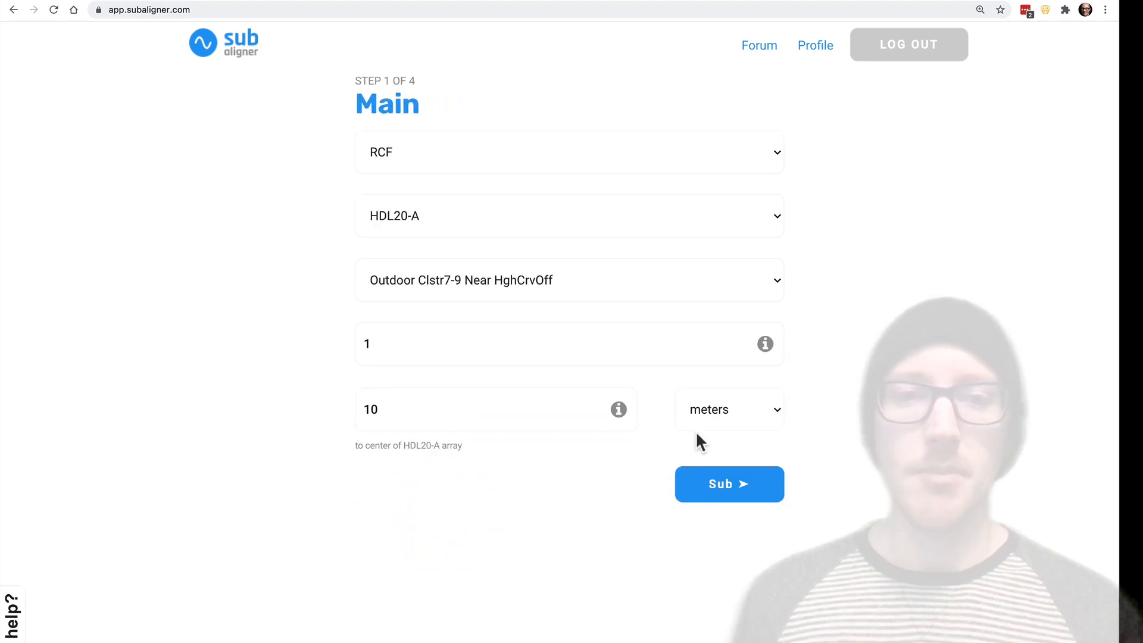
pyautogui.click(761, 490)
pyautogui.click(403, 397)
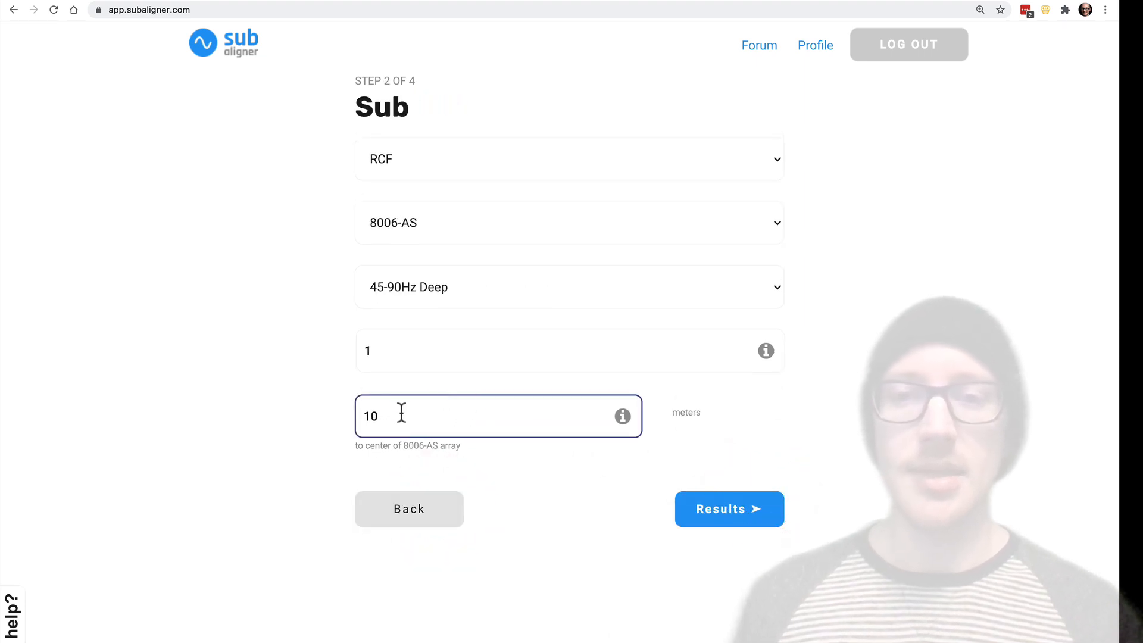
pyautogui.click(734, 504)
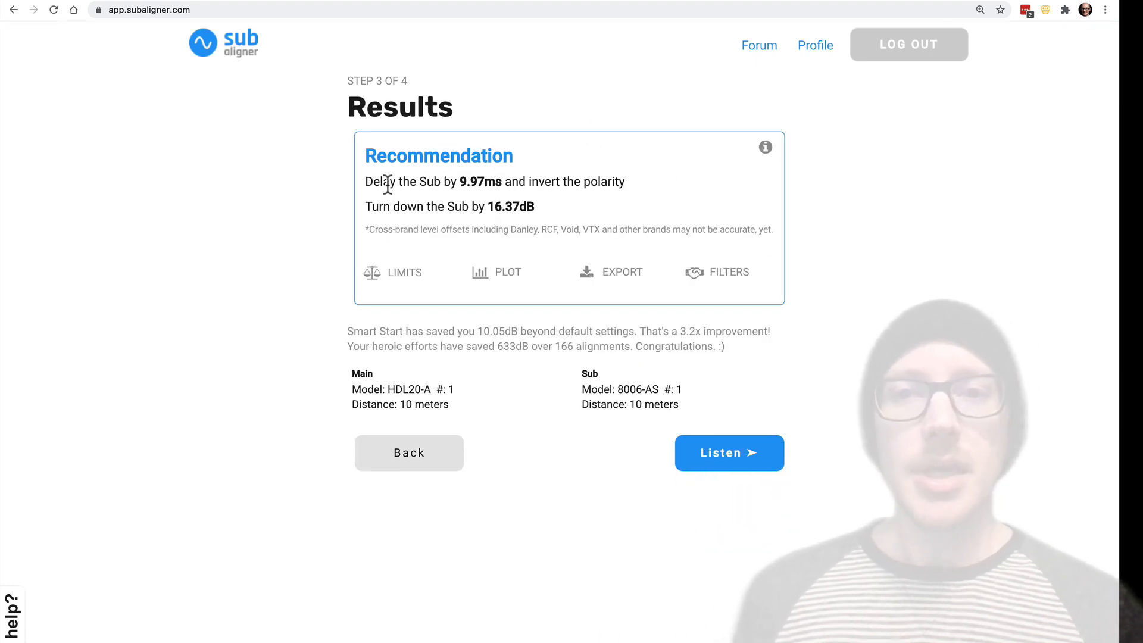
pyautogui.moveTo(367, 182); pyautogui.dragTo(502, 181)
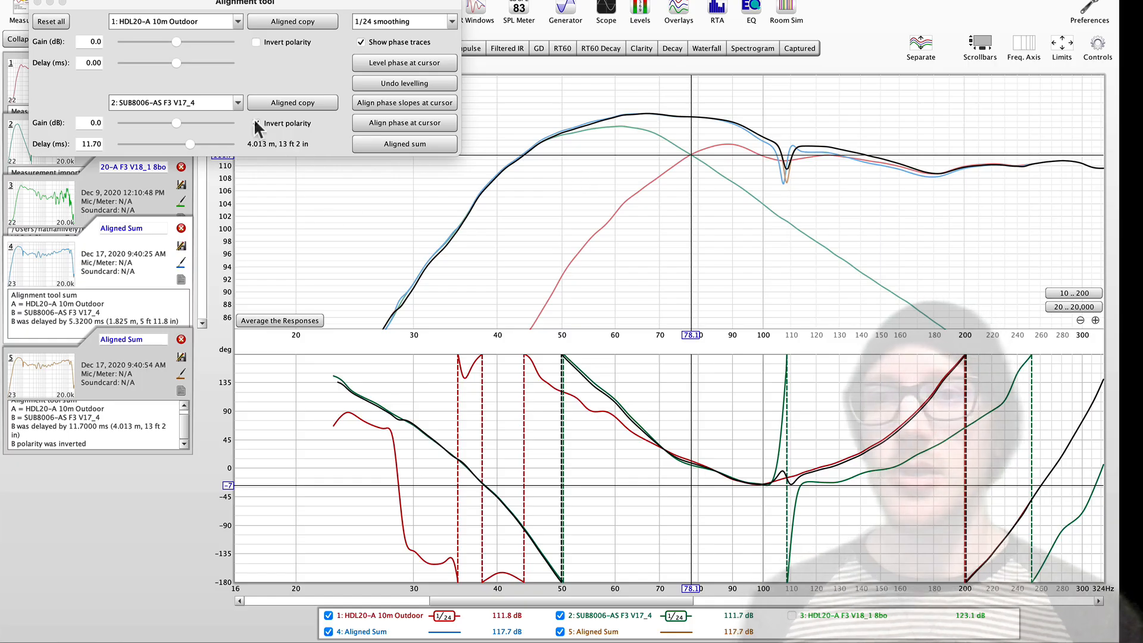
# - Back in REW, set the polarity-inverted sub's delay to 9.97 ms and generate a third aligned sum
pyautogui.click(81, 144)
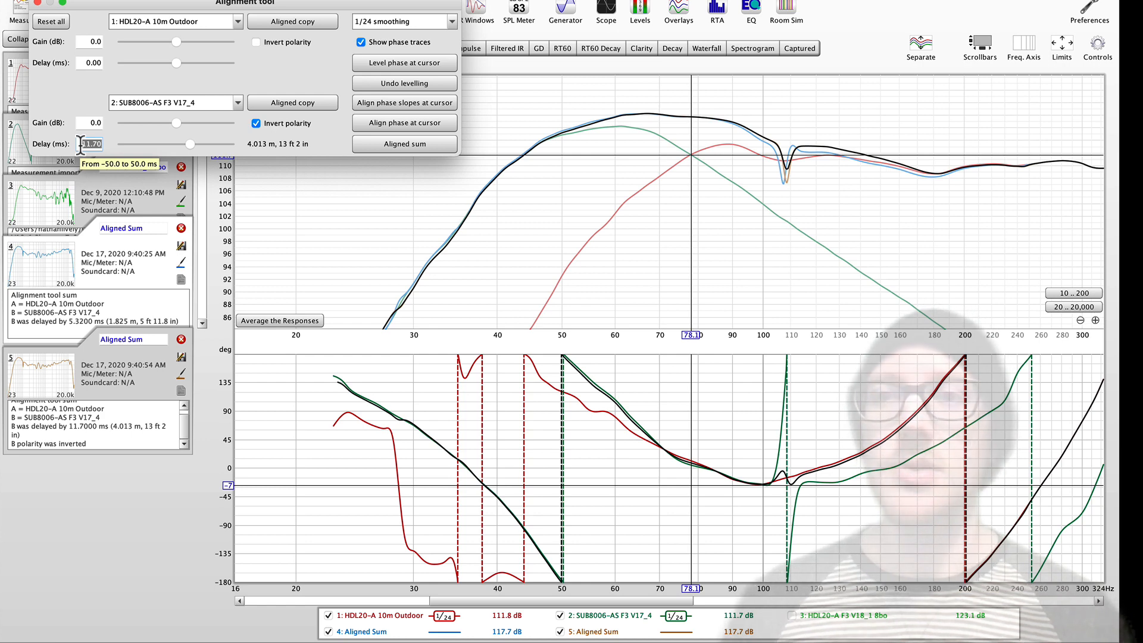
pyautogui.write('9.97')
pyautogui.press('Return')
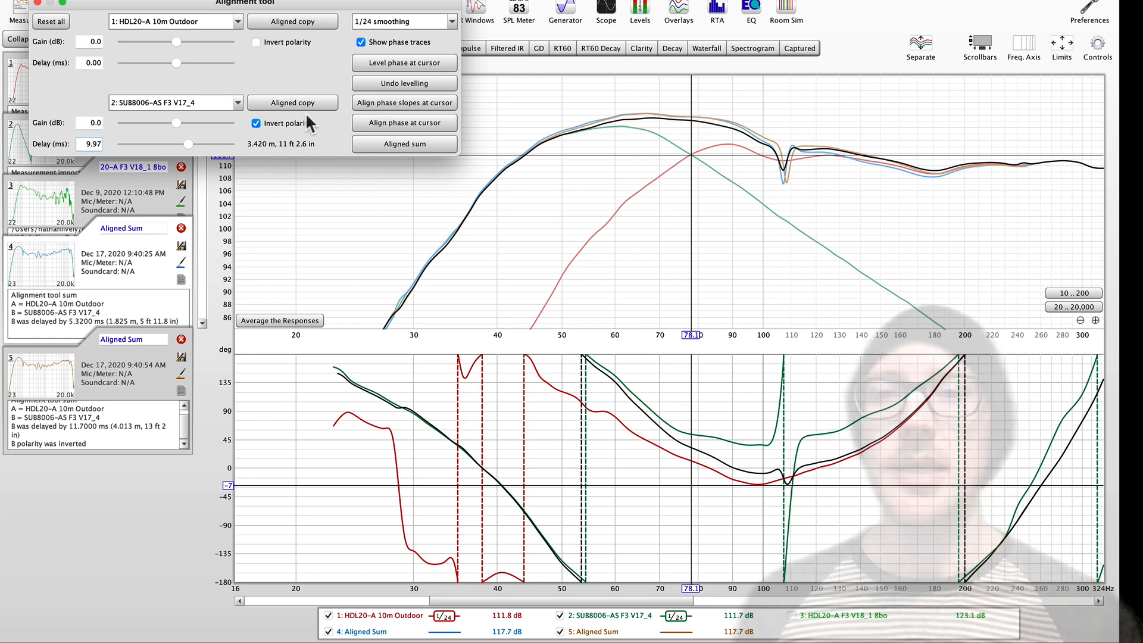
pyautogui.click(400, 143)
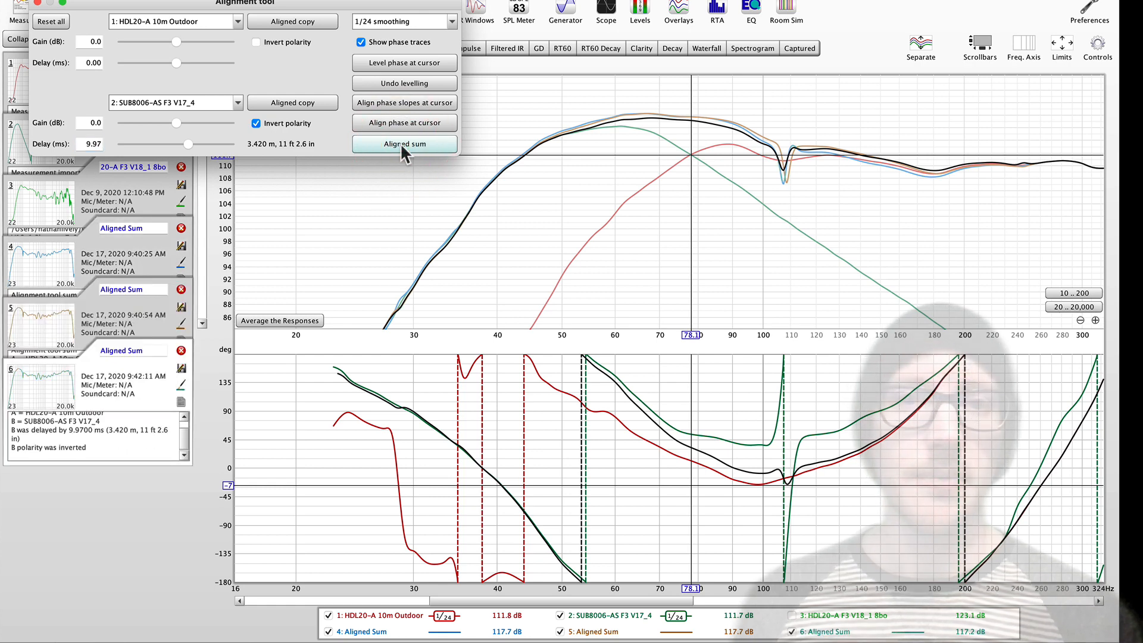
# - Close the Alignment tool and enlarge the All SPL graph around the crossover to compare the three aligned sums
pyautogui.click(38, 3)
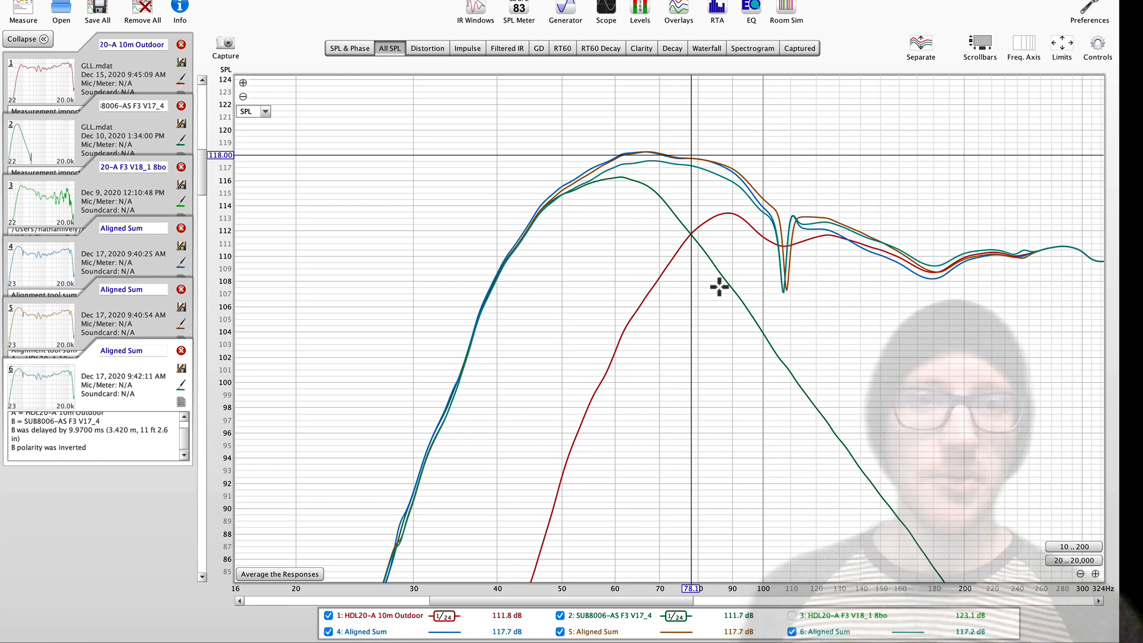
pyautogui.click(242, 82)
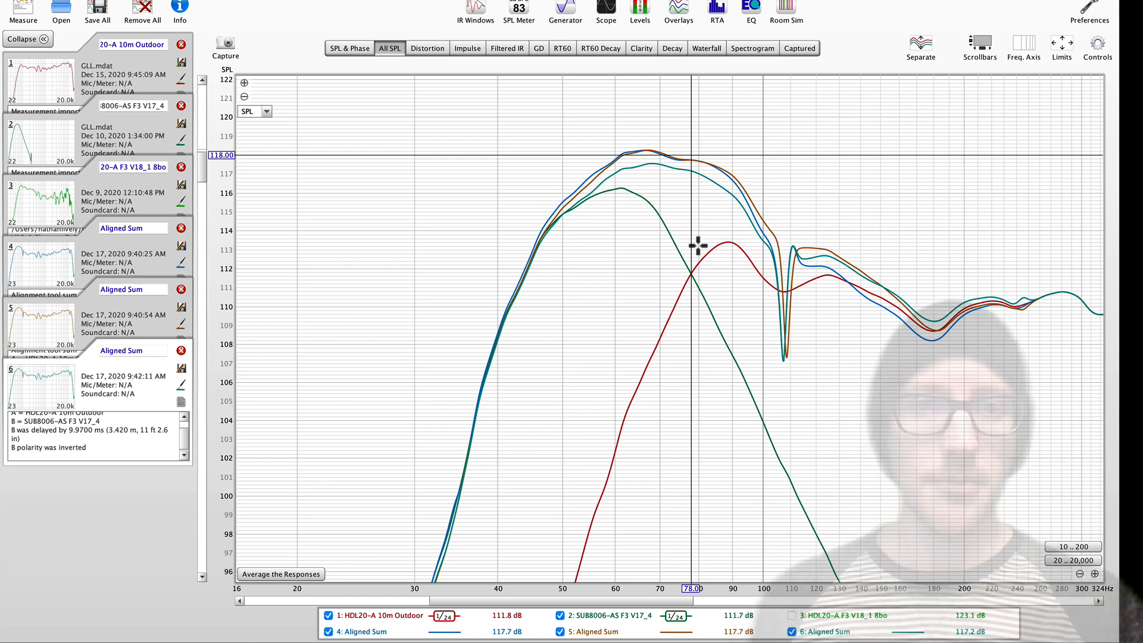
pyautogui.scroll(2, 698, 245)
pyautogui.scroll(2, 698, 245)
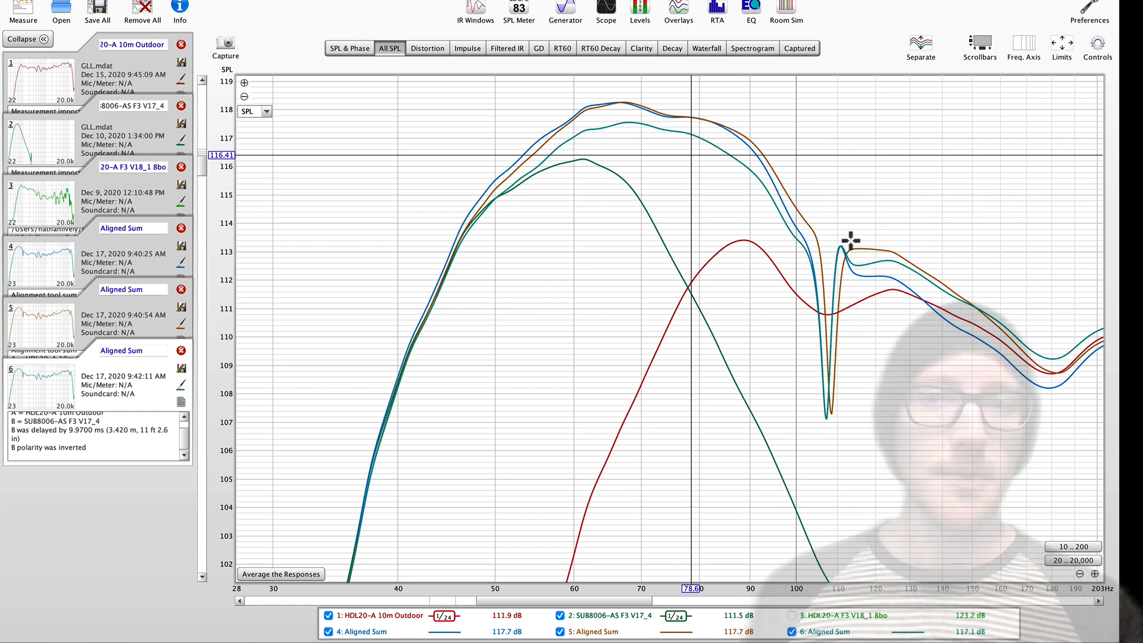
# - Check the sub's delay and polarity in the notes of the third aligned sum
pyautogui.click(53, 439)
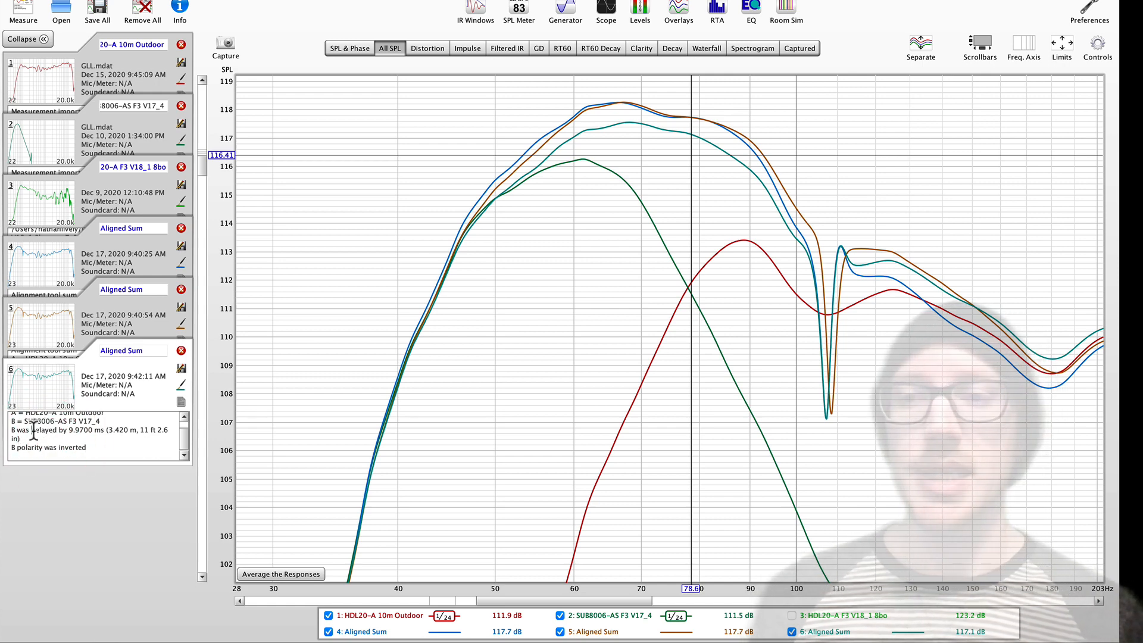
pyautogui.moveTo(34, 429); pyautogui.dragTo(115, 454)
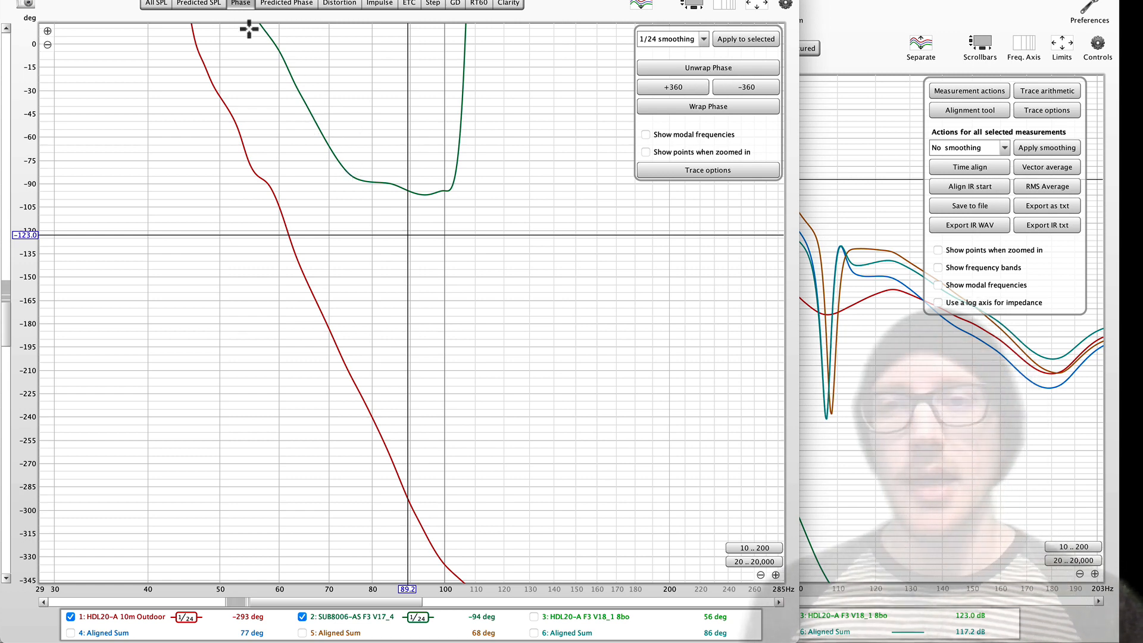
# - Draw a downward arrow on the Overlays phase graph and place it between the main and sub traces to gauge their offset
pyautogui.moveTo(363, 159)
pyautogui.mouseDown()
pyautogui.moveTo(363, 172)
pyautogui.moveTo(393, 176)
pyautogui.mouseUp()
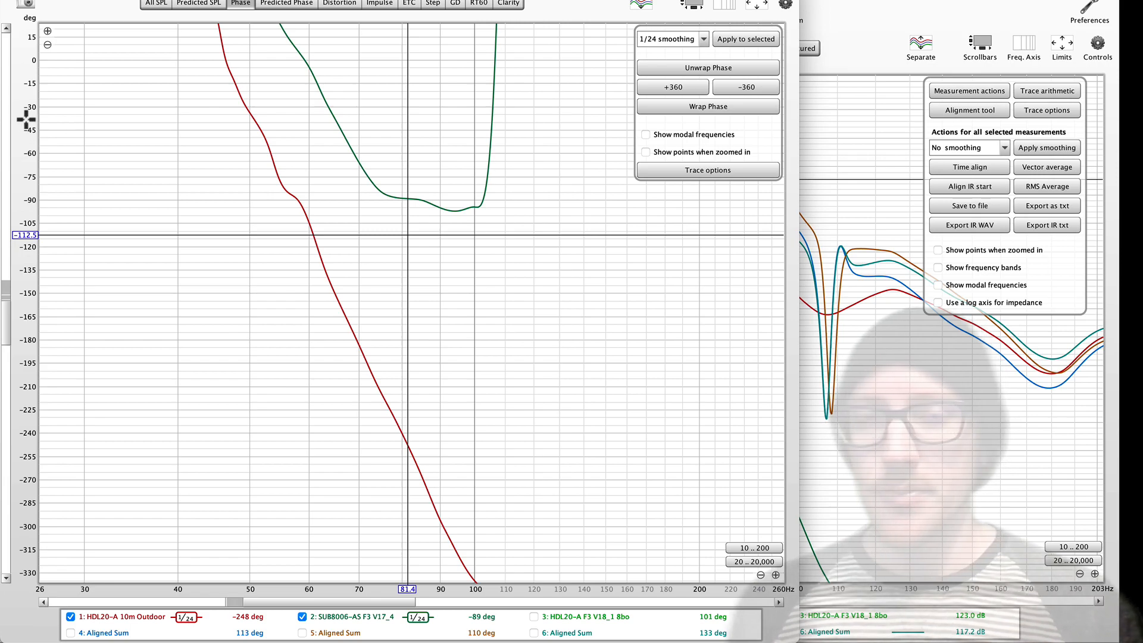
pyautogui.press('super+Tab')
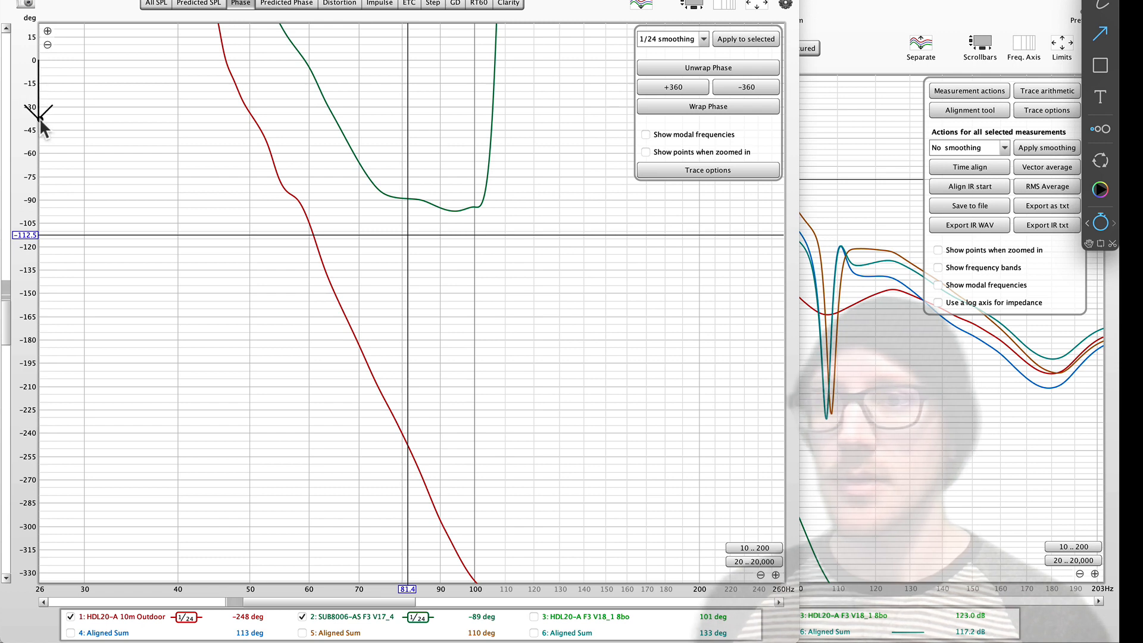
pyautogui.moveTo(40, 117); pyautogui.dragTo(39, 130)
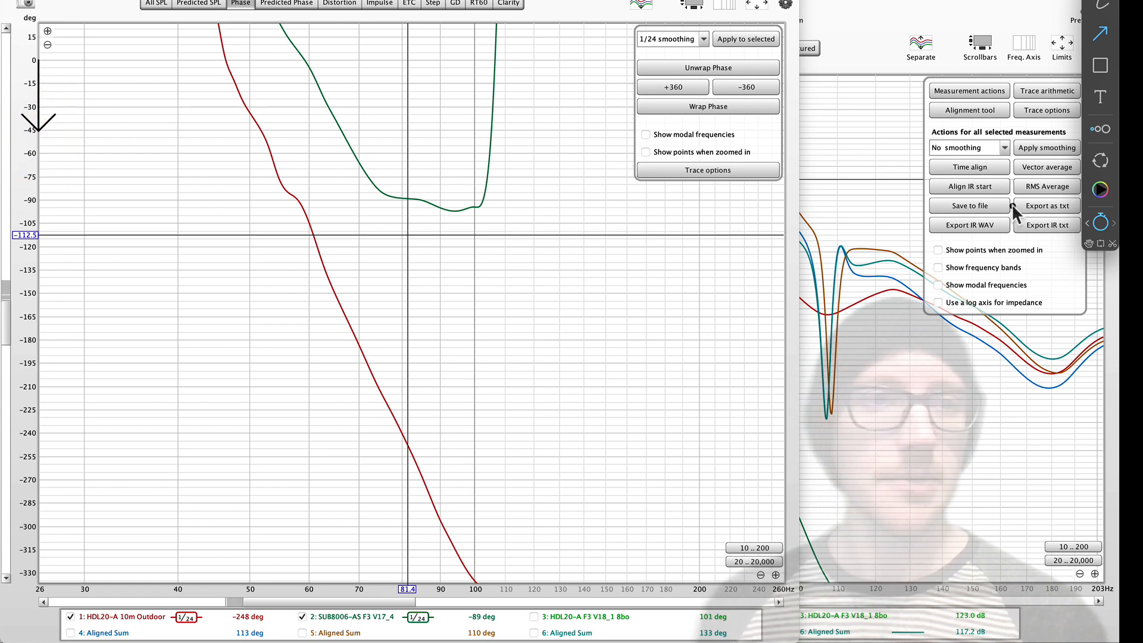
pyautogui.click(1089, 244)
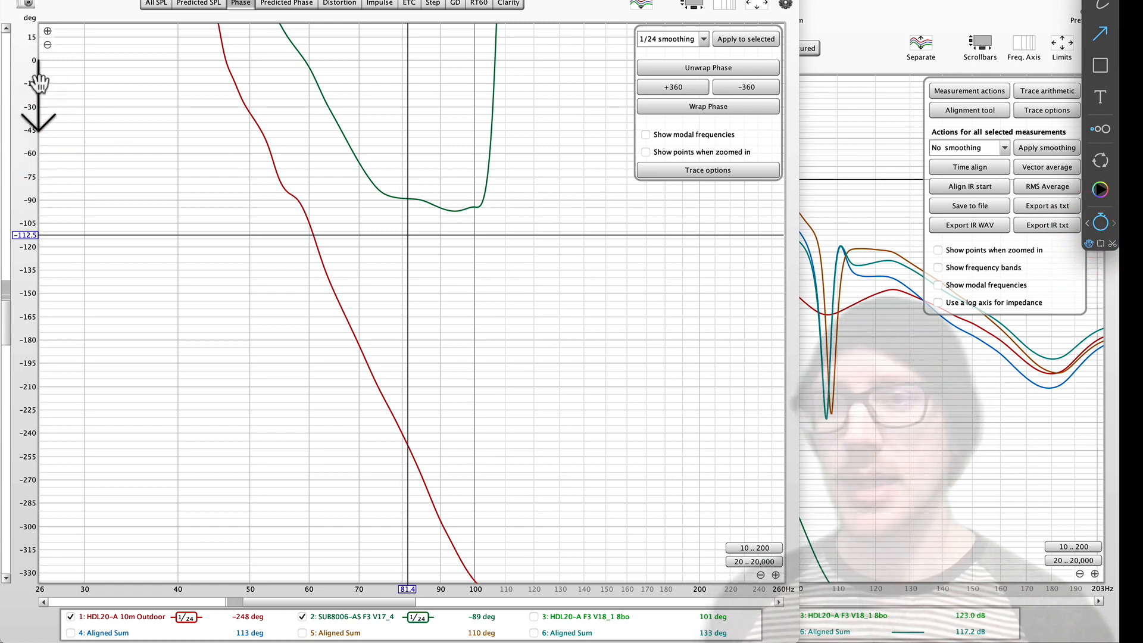
pyautogui.moveTo(71, 87)
pyautogui.mouseDown()
pyautogui.moveTo(263, 121)
pyautogui.moveTo(319, 102)
pyautogui.moveTo(309, 102)
pyautogui.moveTo(321, 137)
pyautogui.moveTo(255, 45)
pyautogui.moveTo(364, 244)
pyautogui.moveTo(259, 63)
pyautogui.moveTo(131, 139)
pyautogui.moveTo(27, 98)
pyautogui.moveTo(31, 89)
pyautogui.moveTo(307, 138)
pyautogui.moveTo(321, 160)
pyautogui.moveTo(307, 128)
pyautogui.moveTo(360, 244)
pyautogui.mouseUp()
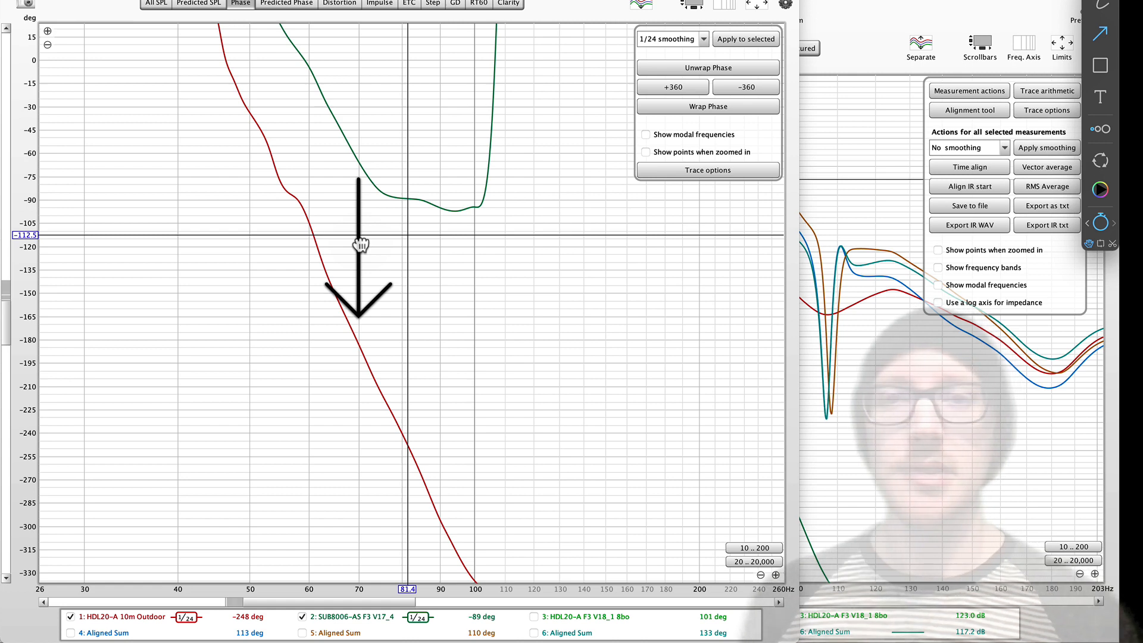
pyautogui.moveTo(360, 244); pyautogui.dragTo(345, 187)
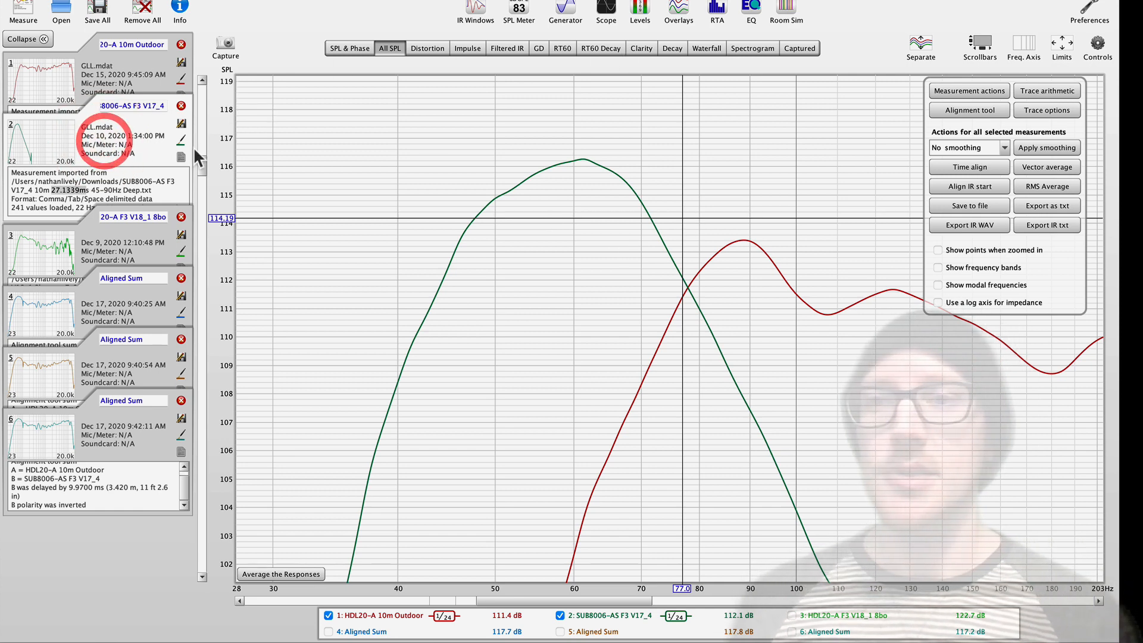
# - Open the EQ filters of the SUB8006-AS measurement and examine its low-pass crossover filter's type and frequency
pyautogui.click(751, 9)
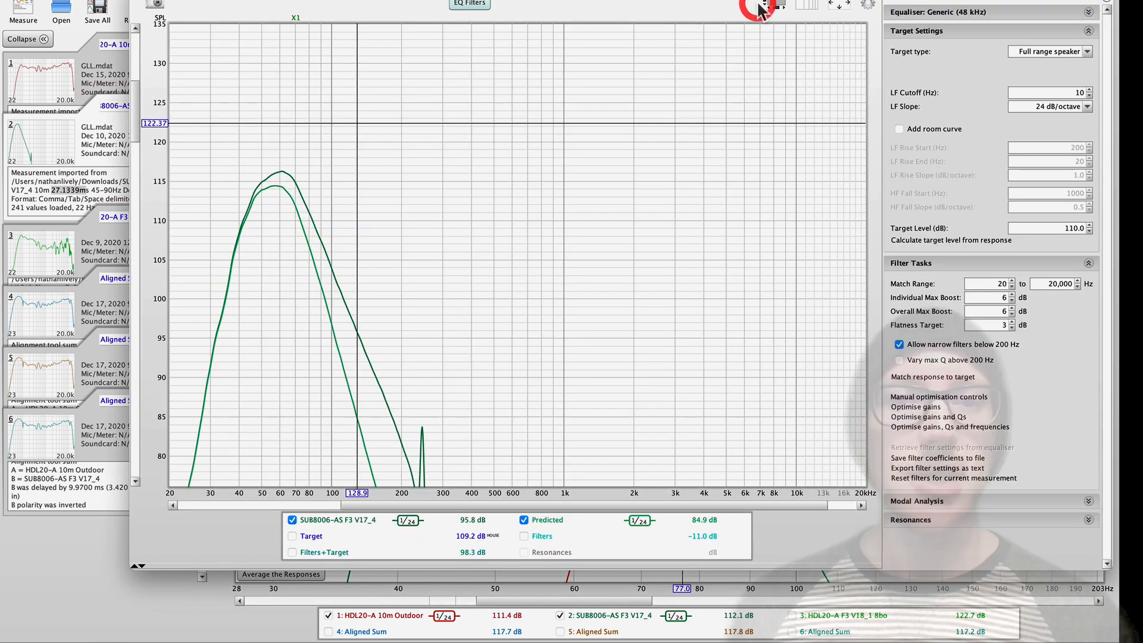
pyautogui.click(470, 4)
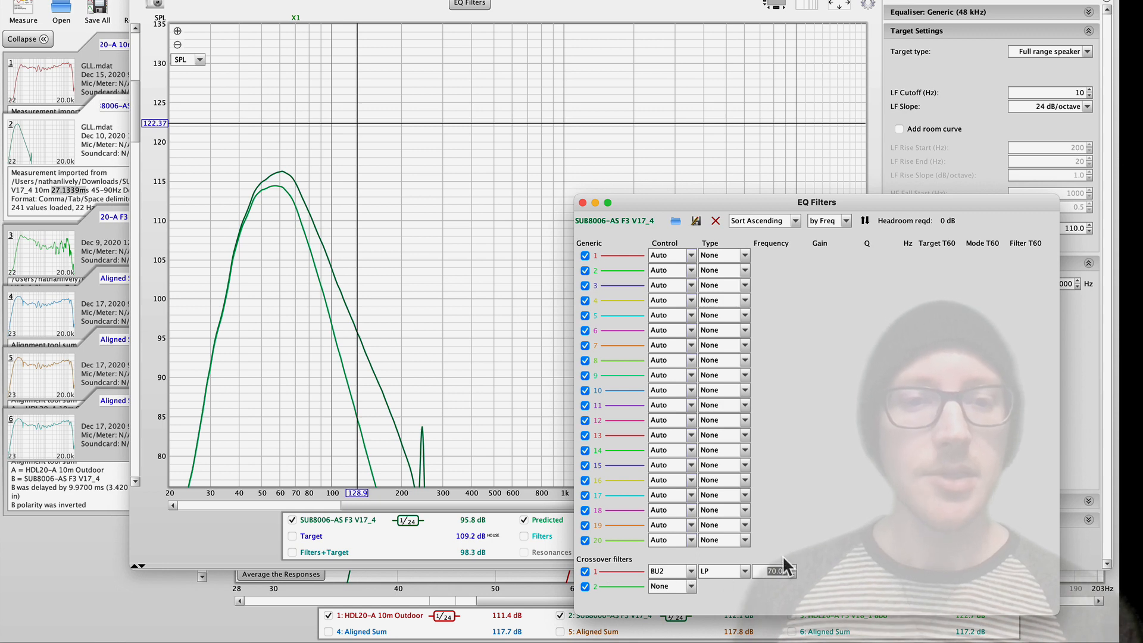
pyautogui.click(691, 571)
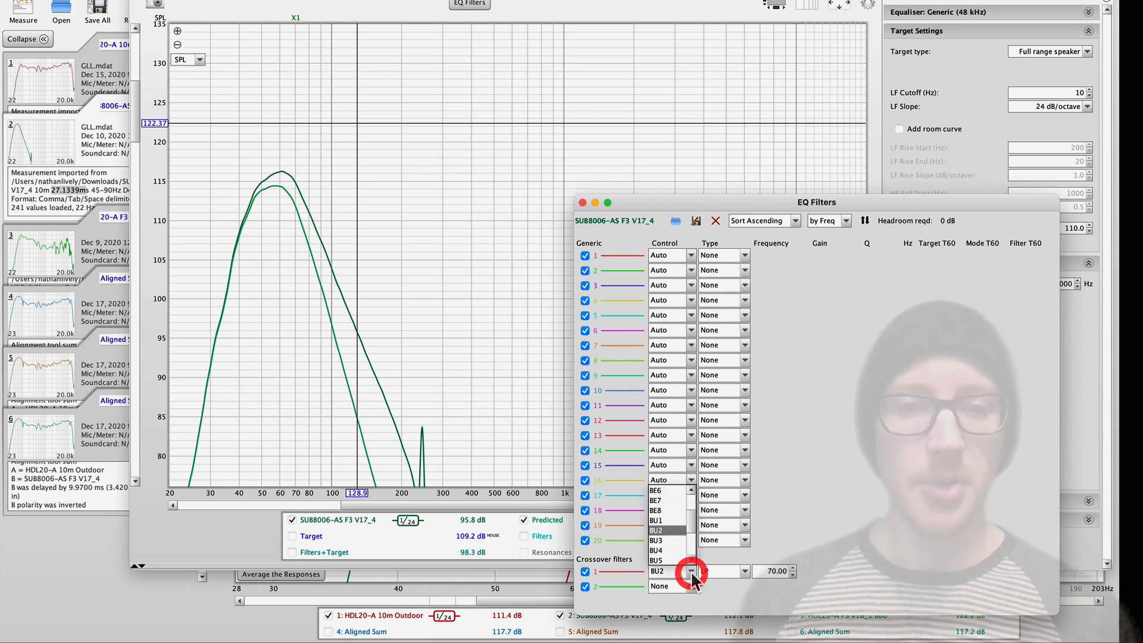
pyautogui.click(690, 570)
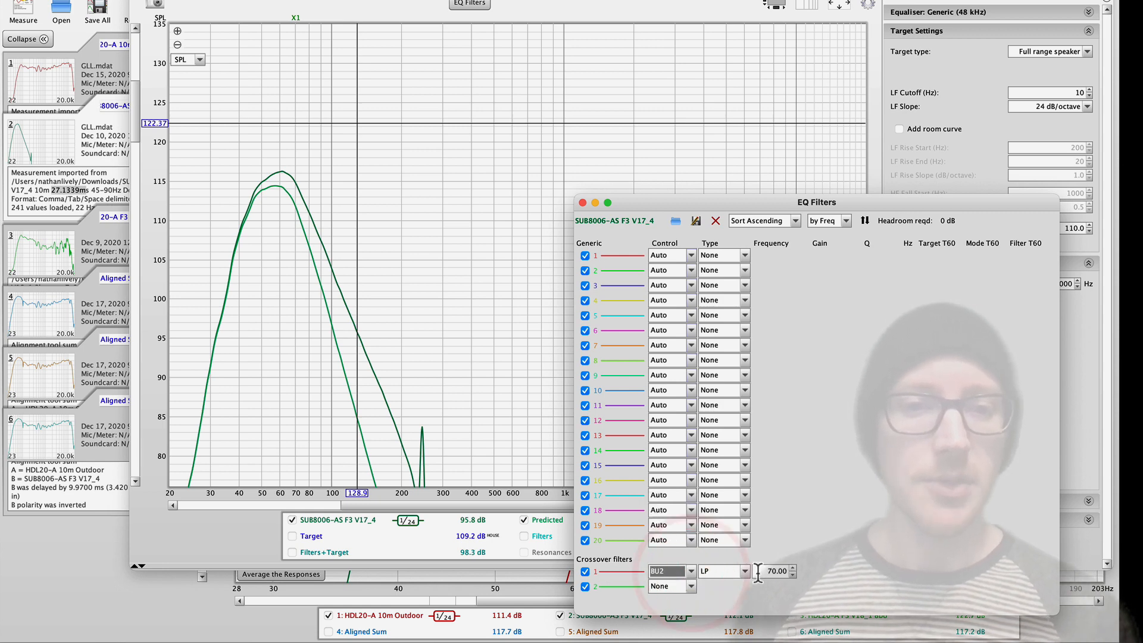
pyautogui.moveTo(767, 569); pyautogui.dragTo(830, 573)
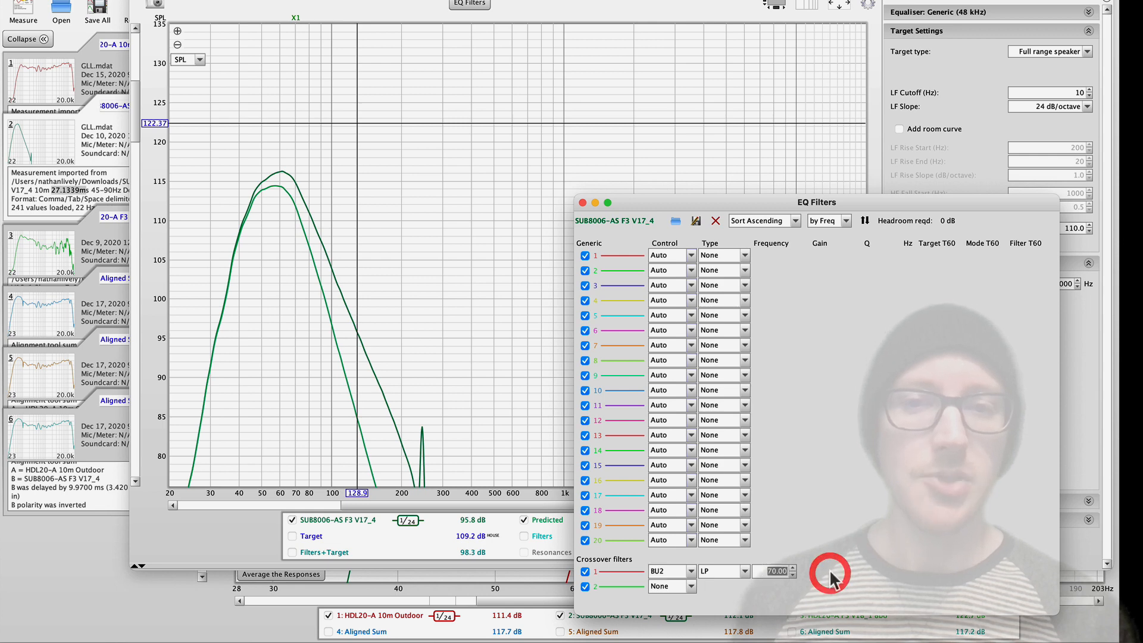
pyautogui.click(772, 353)
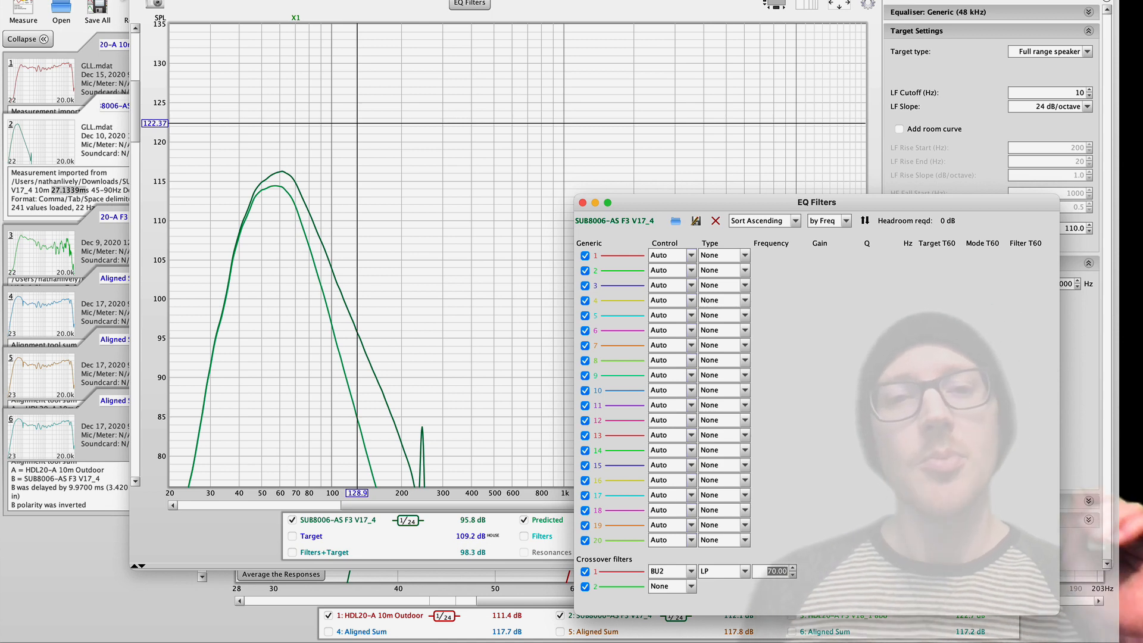
# - Switch to CrossLite+ and show only the compound traces in the transfer function graph, without the sum
pyautogui.press('super+Tab')
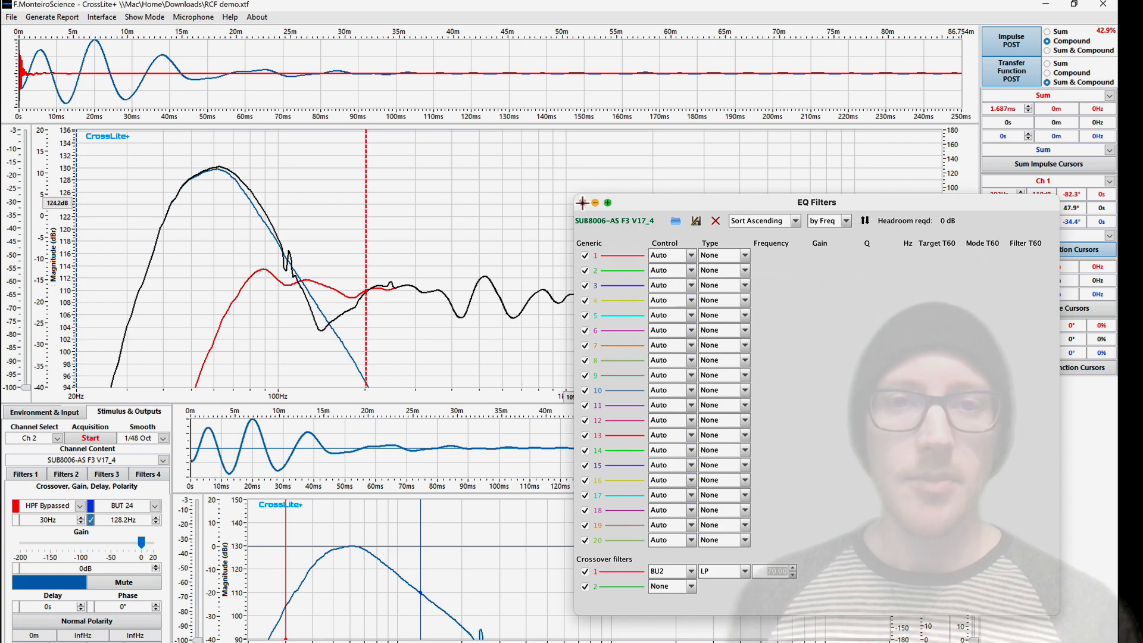
pyautogui.click(583, 204)
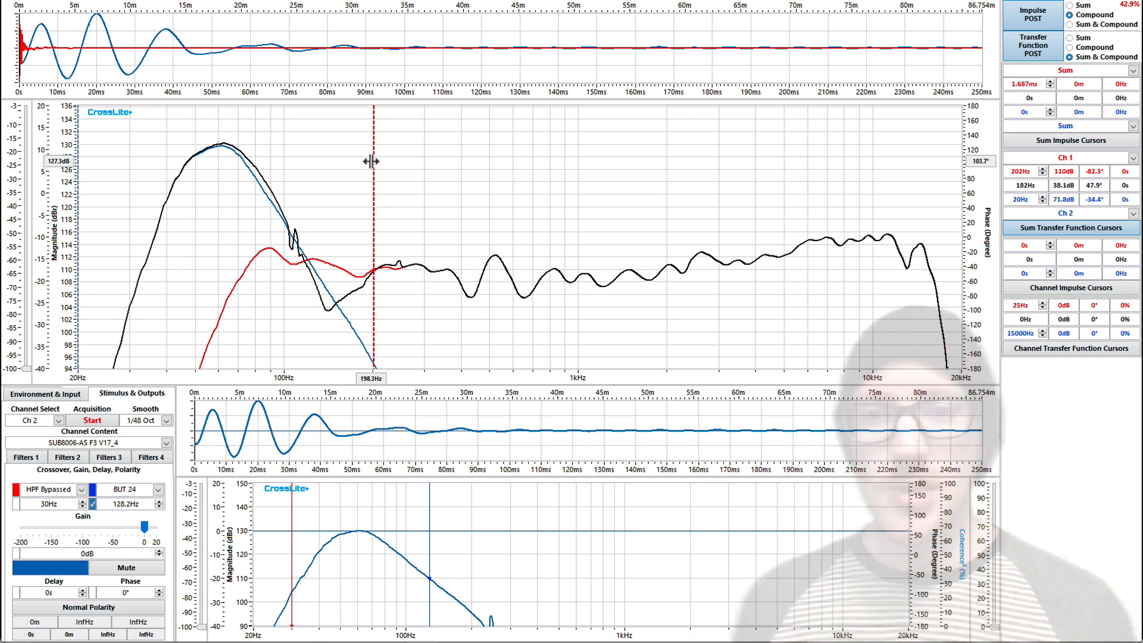
pyautogui.click(1070, 48)
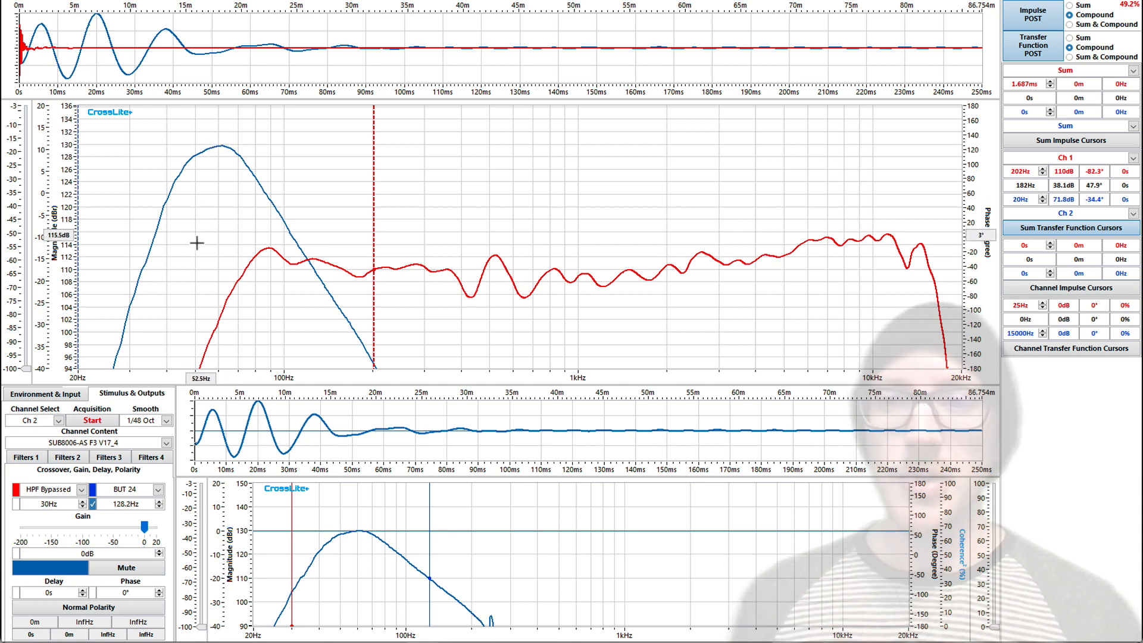
# - Optimize the SUB8006-AS channel's level automatically from the impulse graph, leaving its timing alone
pyautogui.rightClick(273, 39)
pyautogui.moveTo(315, 46)
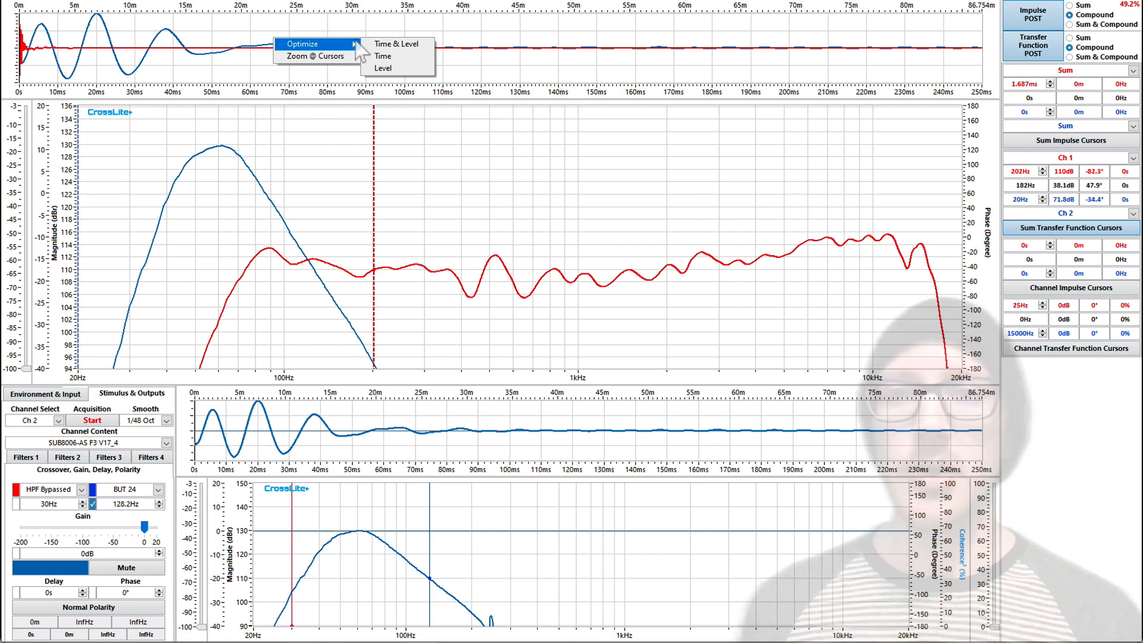
pyautogui.click(395, 68)
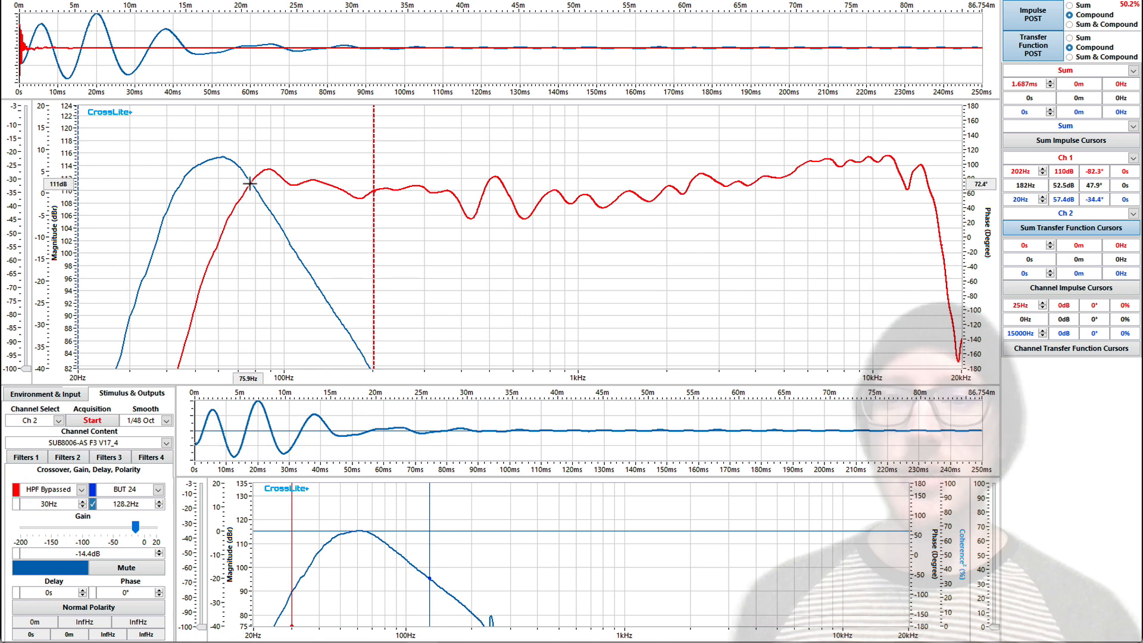
# - Try to align the SUB8006-AS channel with the automatic Time optimization
pyautogui.rightClick(290, 46)
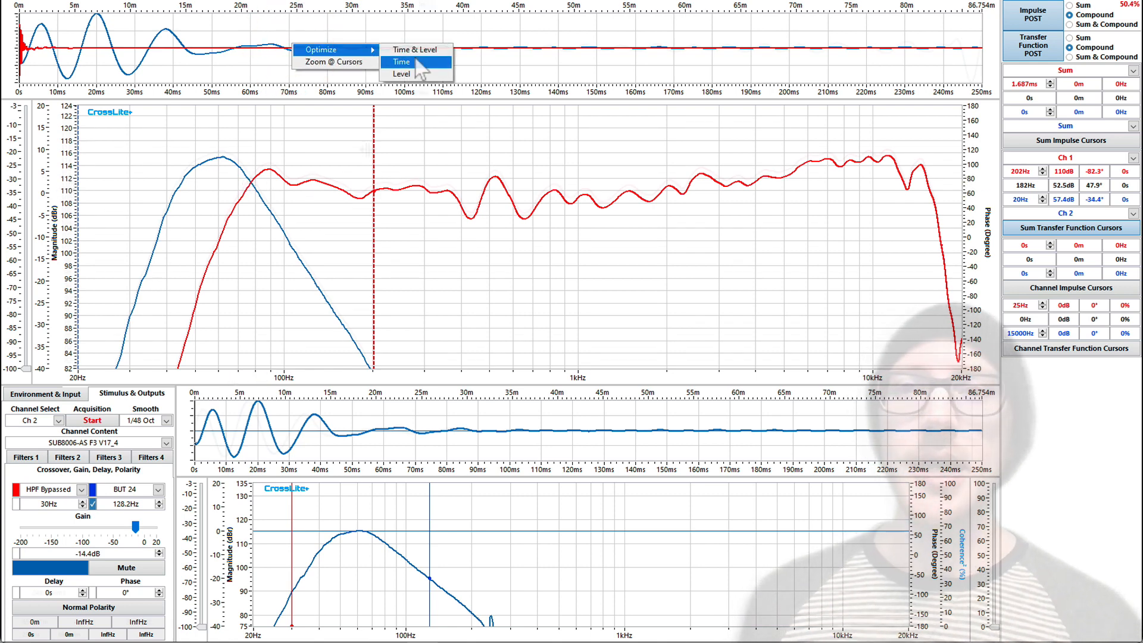
pyautogui.click(402, 61)
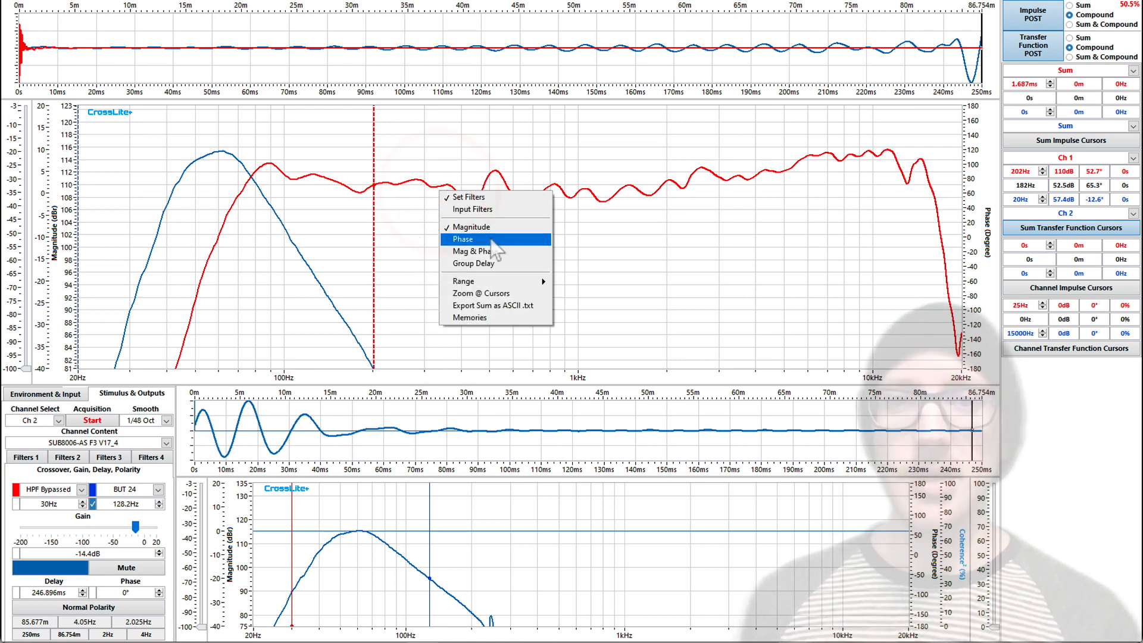
# - Display phase in the sum transfer function graph and reset the SUB8006-AS channel's delay to 0 s
pyautogui.click(492, 240)
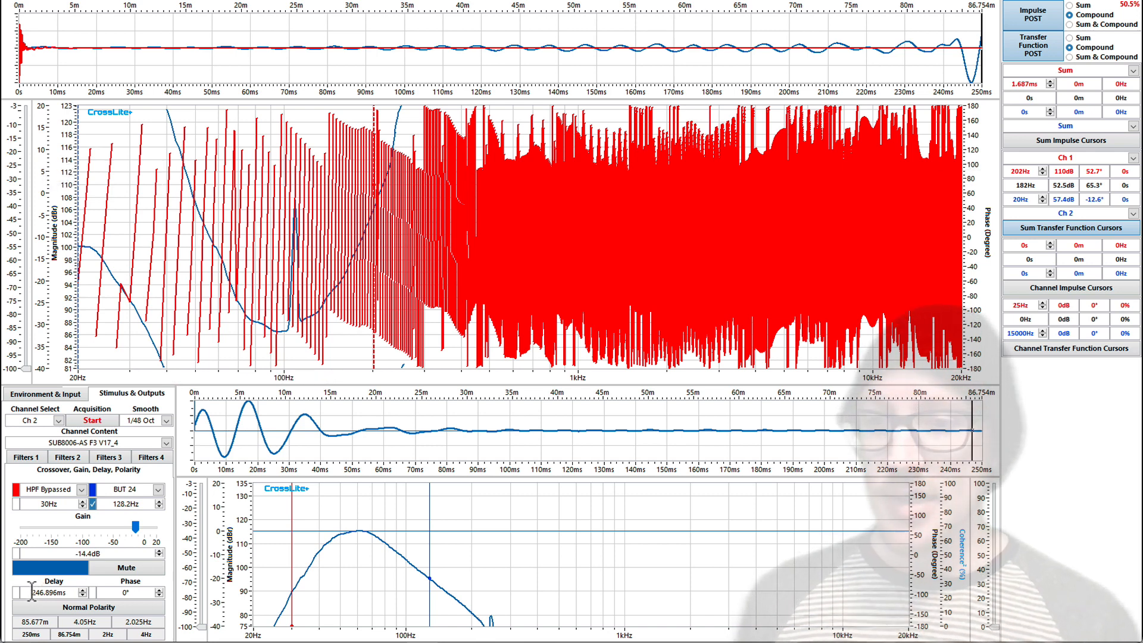
pyautogui.moveTo(29, 591); pyautogui.dragTo(102, 599)
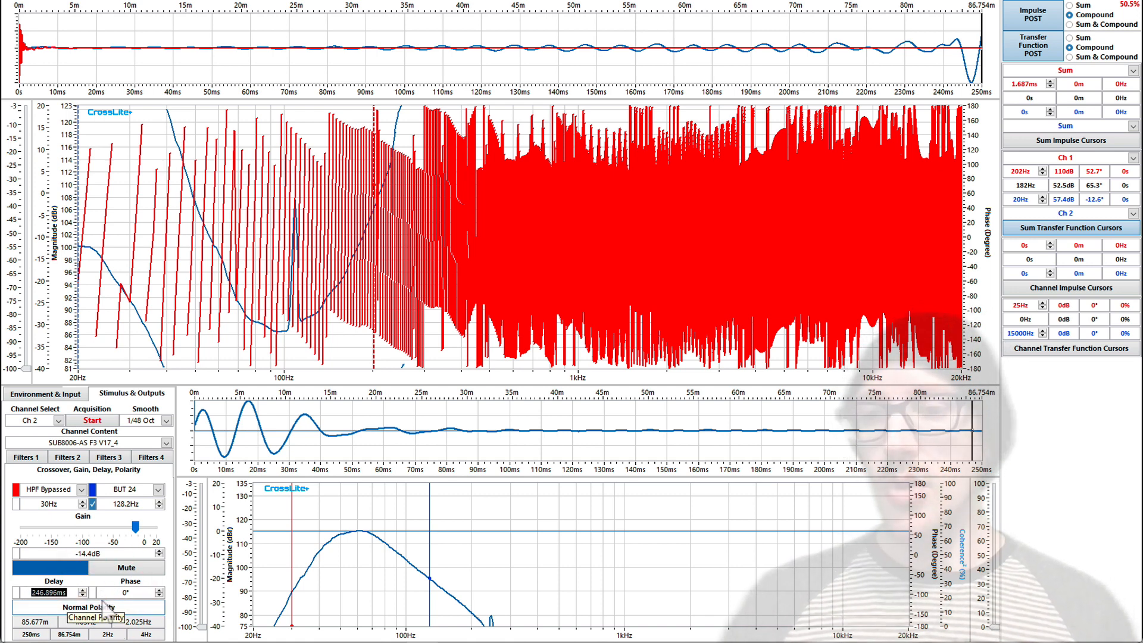
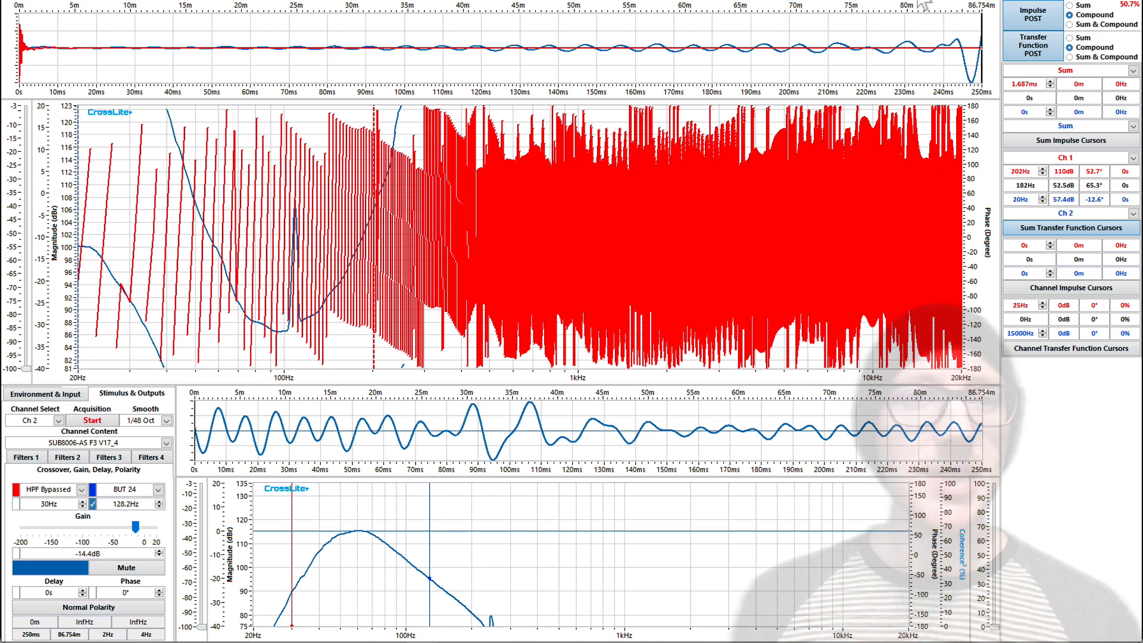
# - Move the time cursor in the sum impulse graph to about 15.5 ms to unwrap the phase traces around the crossover
pyautogui.moveTo(980, 34); pyautogui.dragTo(67, 48)
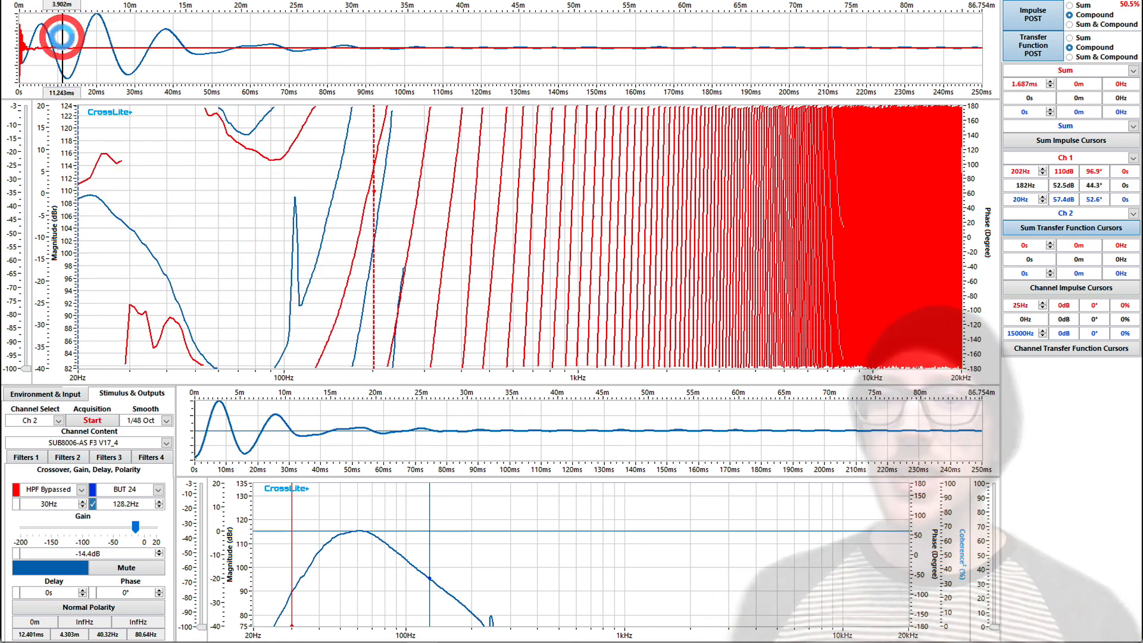
pyautogui.moveTo(62, 37); pyautogui.dragTo(76, 47)
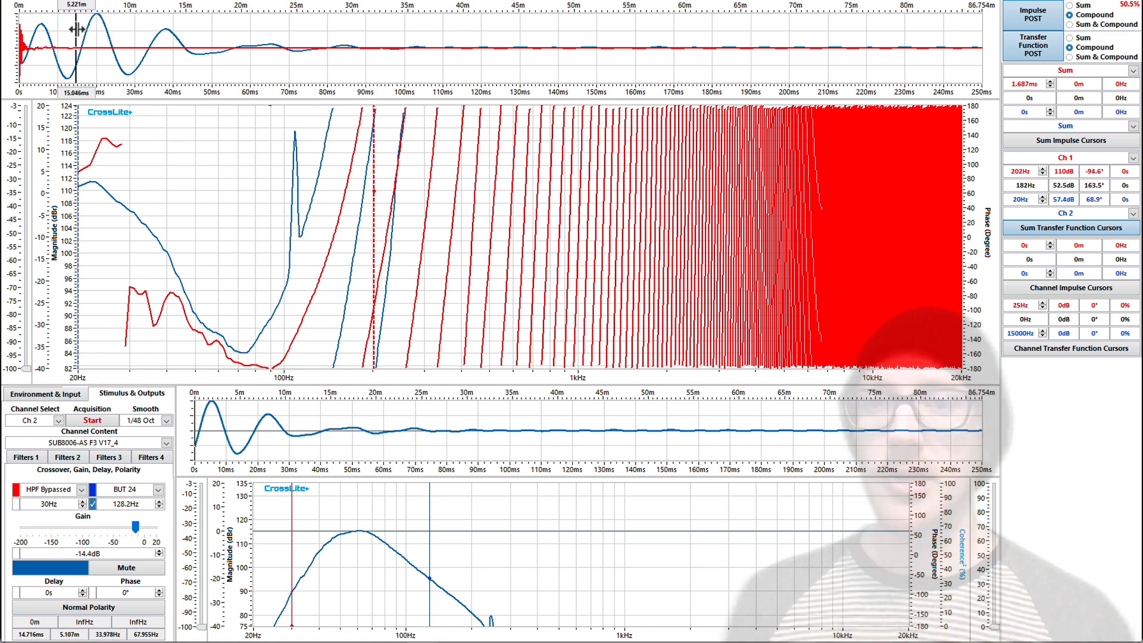
pyautogui.moveTo(78, 28); pyautogui.dragTo(80, 38)
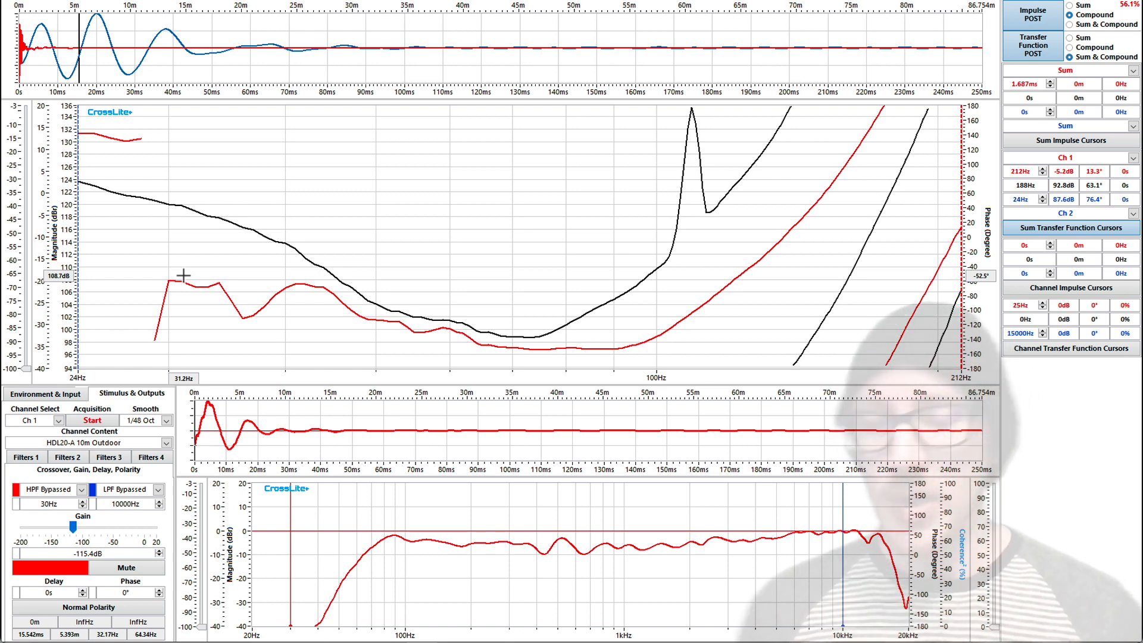
# - Switch to the note with the latency calculation and copy the resulting 2.0376 ms difference without its unit
pyautogui.press('super+Tab')
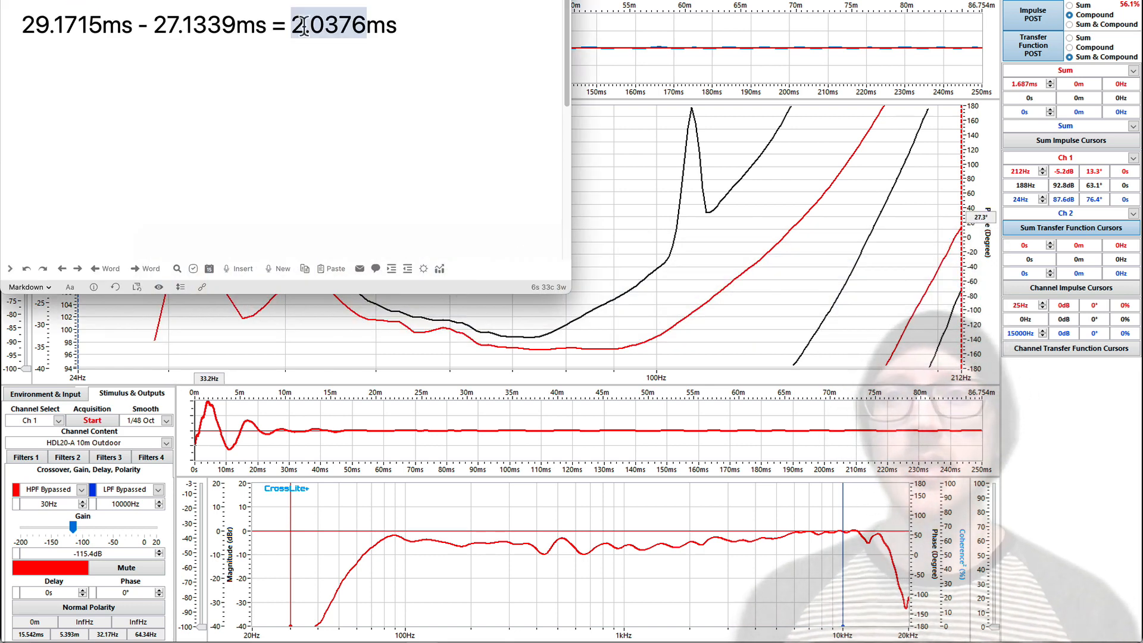
pyautogui.click(304, 25)
pyautogui.moveTo(292, 26); pyautogui.dragTo(368, 27)
pyautogui.hotkey('ctrl', 'c')
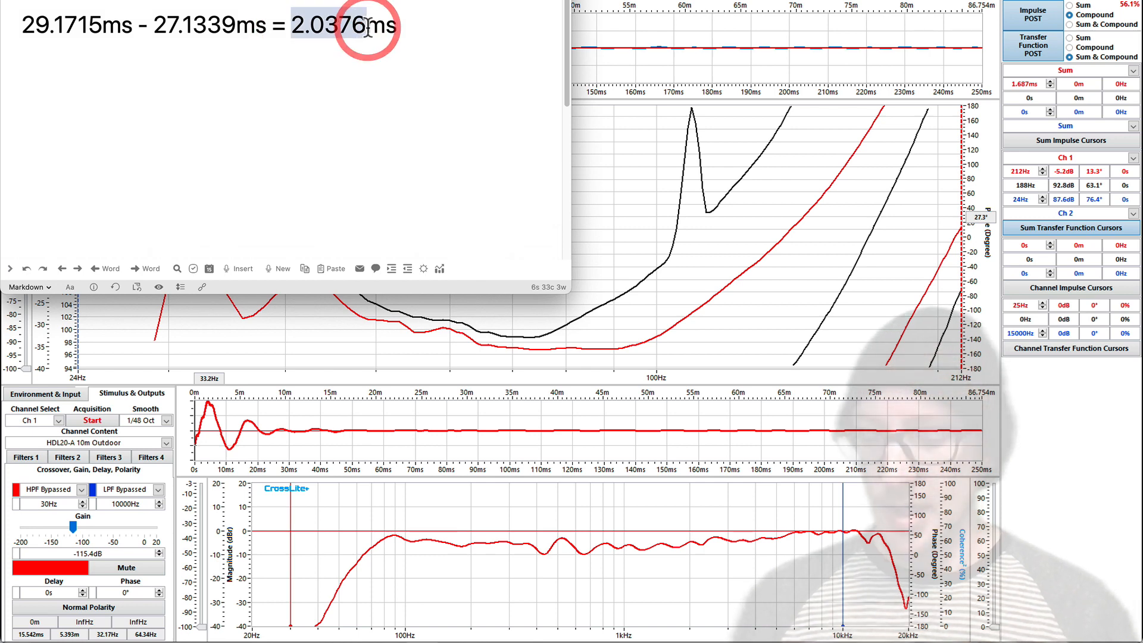
# - Back in CrossLite+, set the HDL20-A 10m Outdoor channel's delay to 2.0376 ms
pyautogui.press('super+Tab')
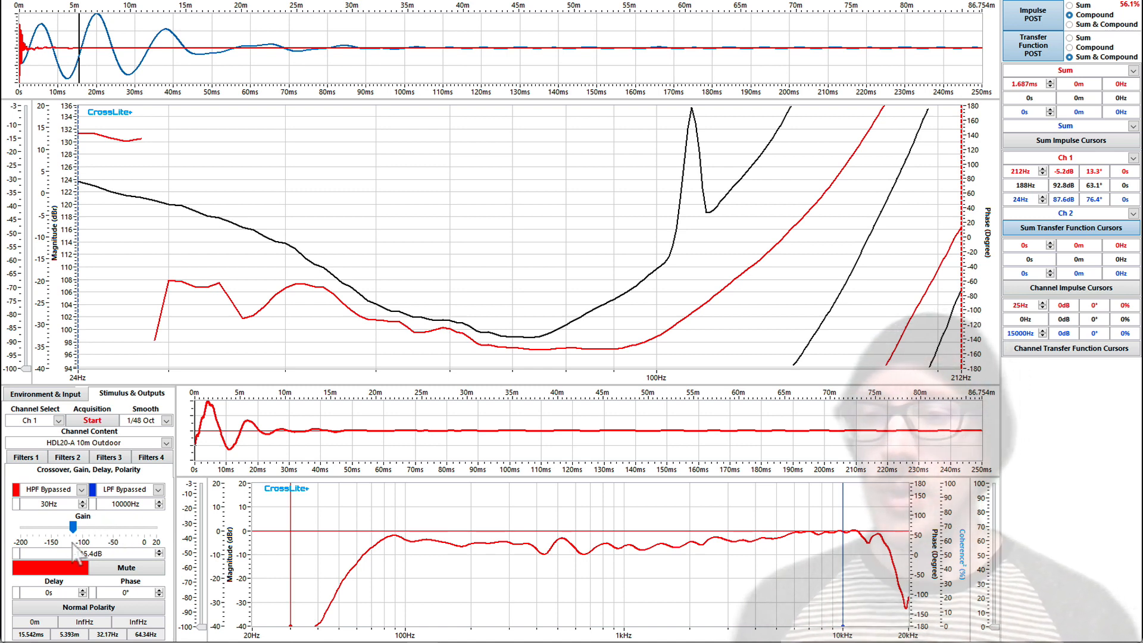
pyautogui.write('2.0376')
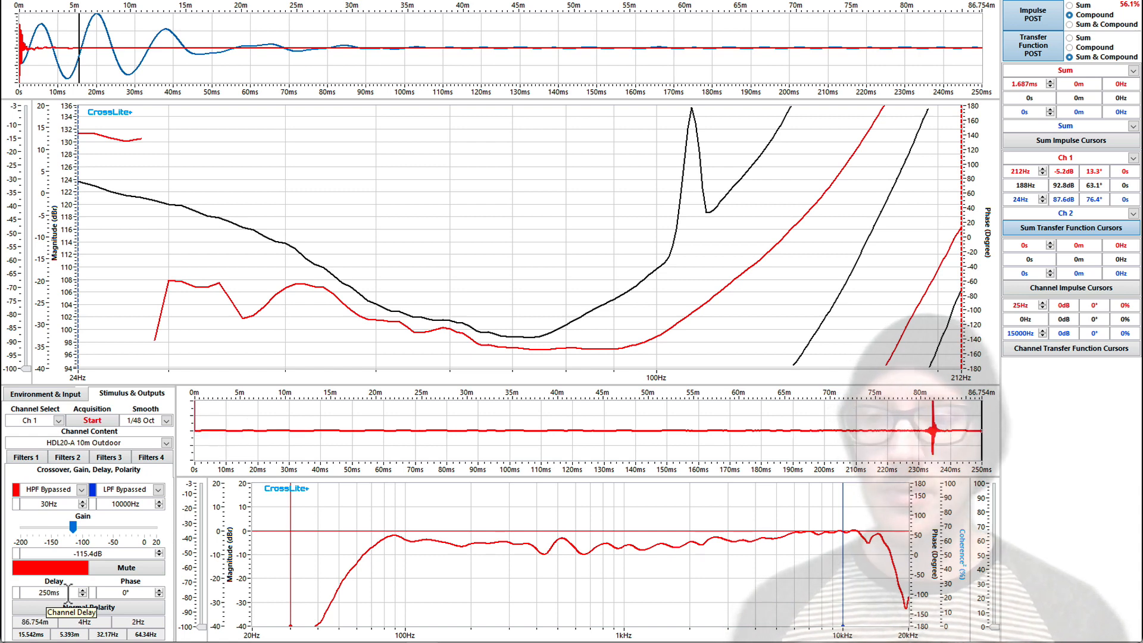
pyautogui.doubleClick(69, 592)
pyautogui.hotkey('ctrl', 'v')
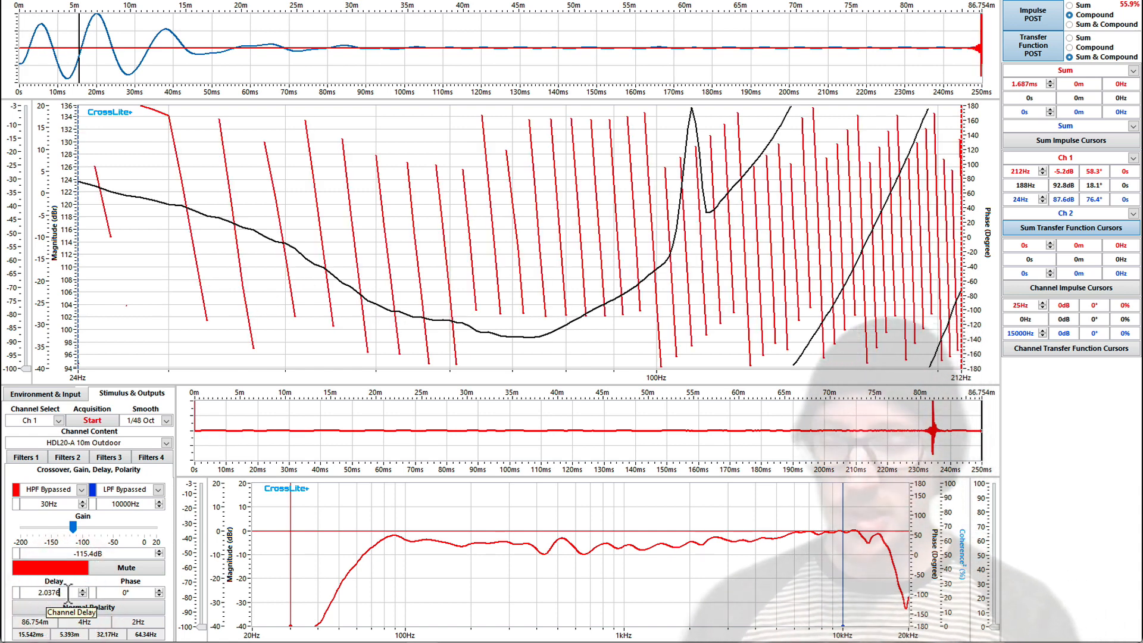
pyautogui.write('m')
pyautogui.press('Return')
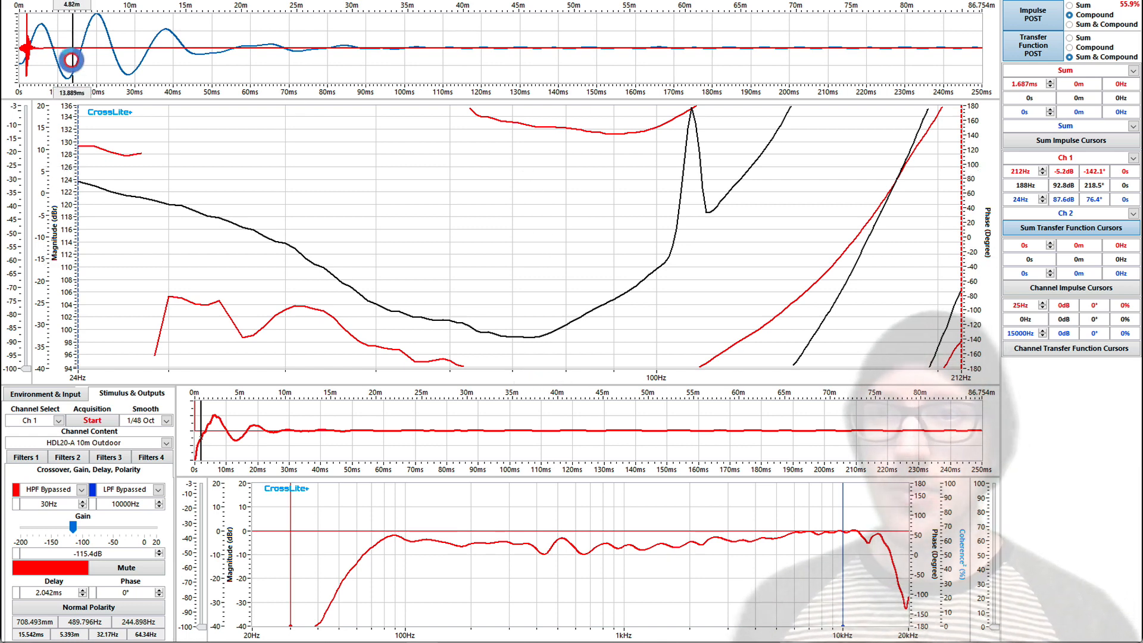
# - Move the time cursor in the sum impulse graph to about 17.4 ms to bring the phase traces around the crossover into view
pyautogui.click(70, 60)
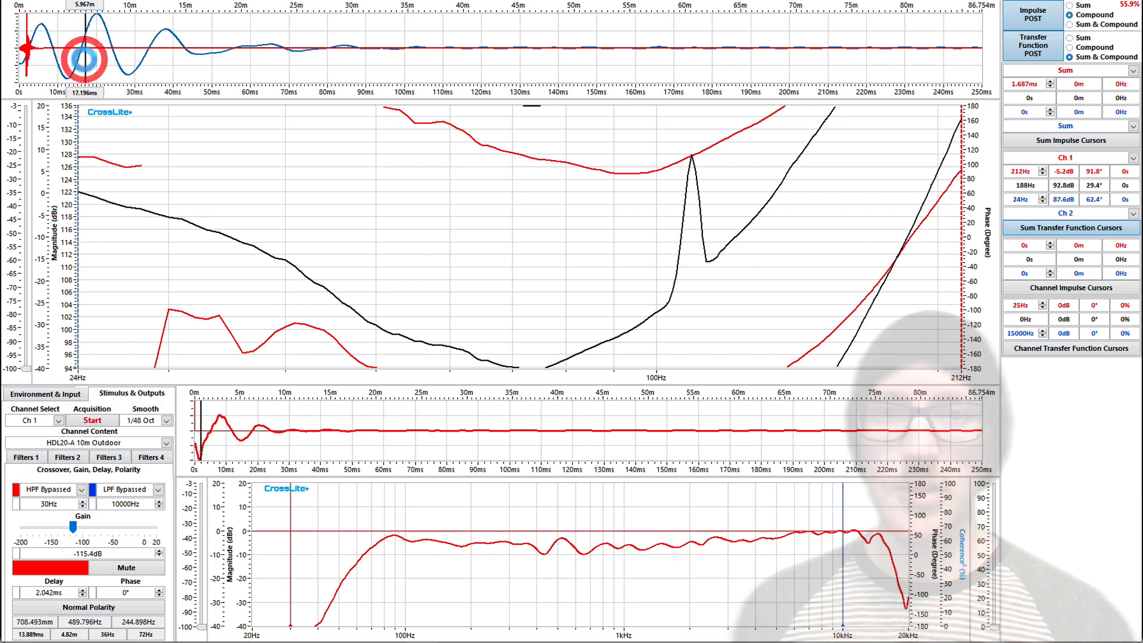
pyautogui.click(84, 59)
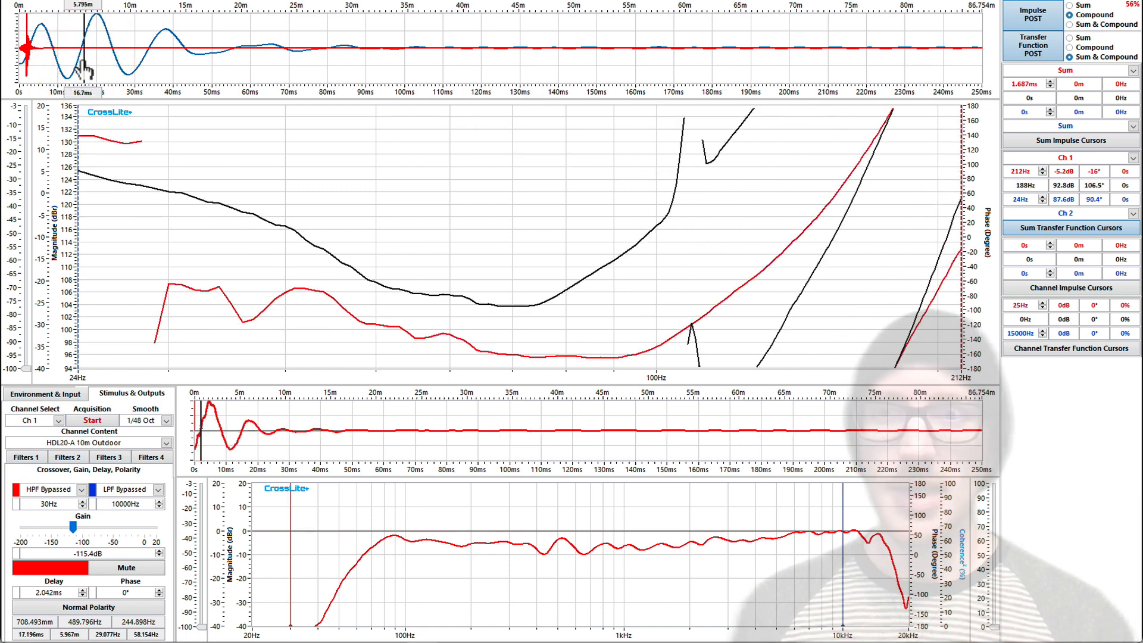
pyautogui.click(82, 59)
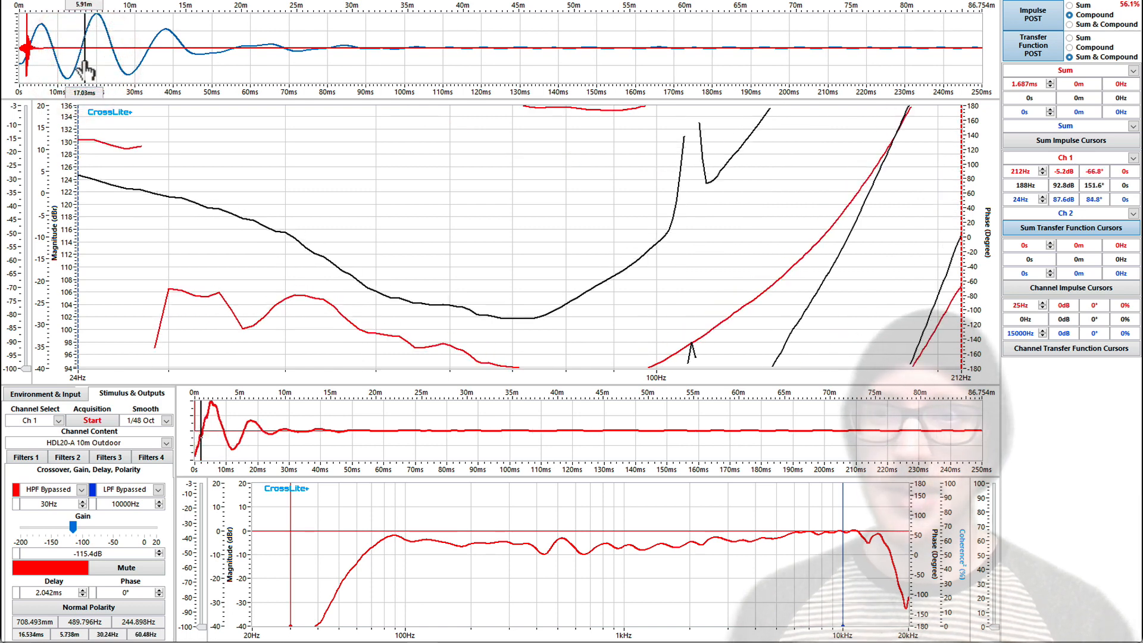
pyautogui.click(85, 59)
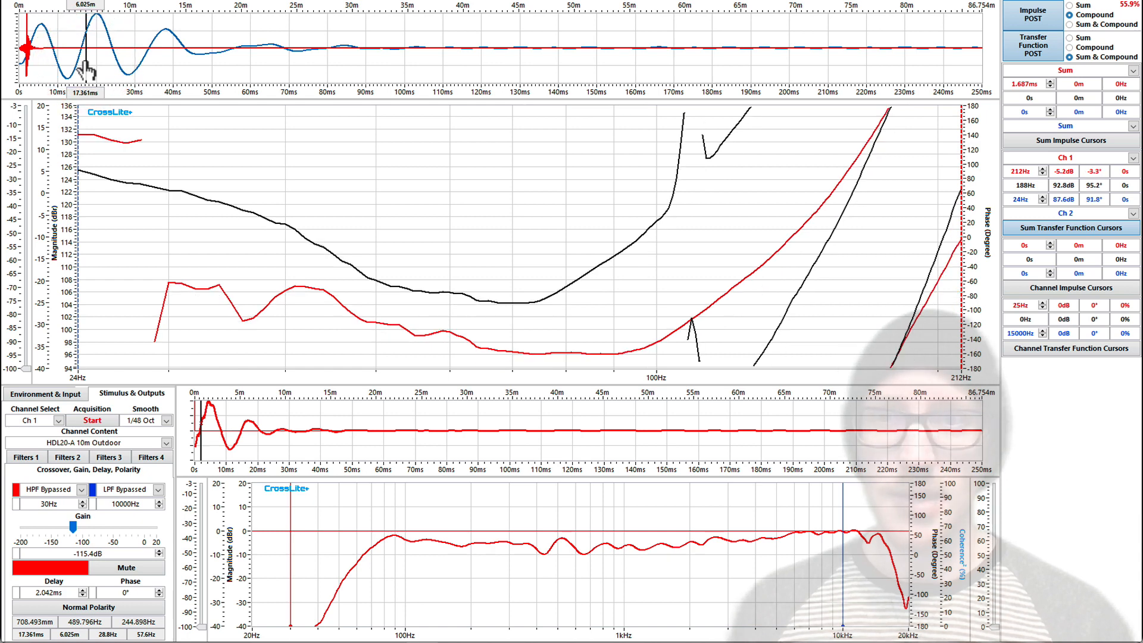
# - Display magnitude in the sum transfer function graph and run the level optimization from the sum impulse graph
pyautogui.rightClick(396, 143)
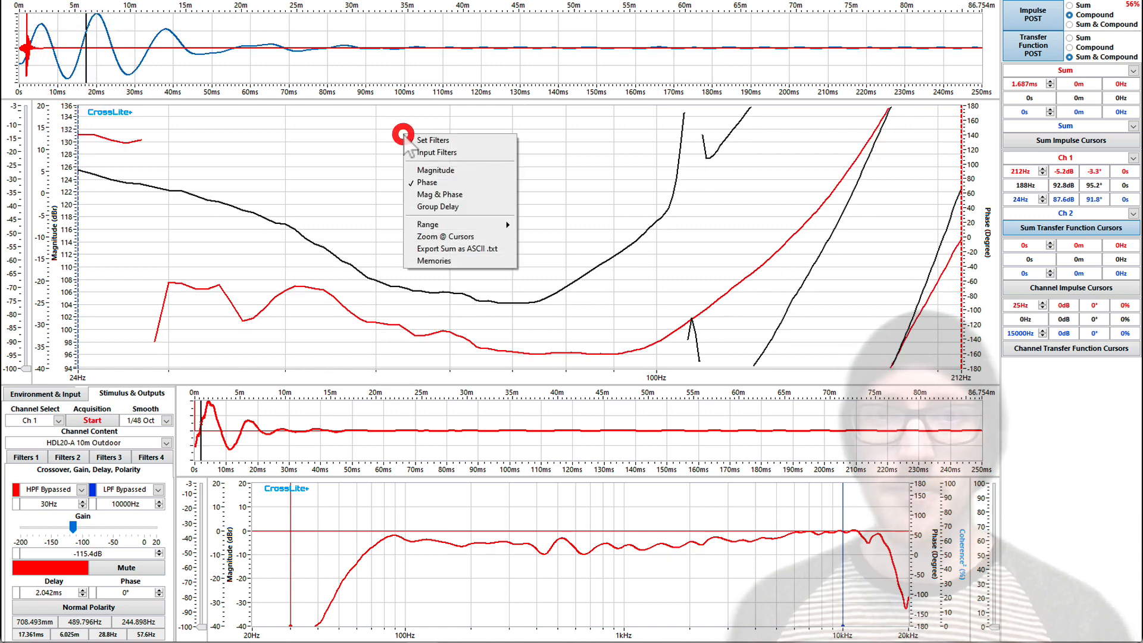
pyautogui.click(434, 170)
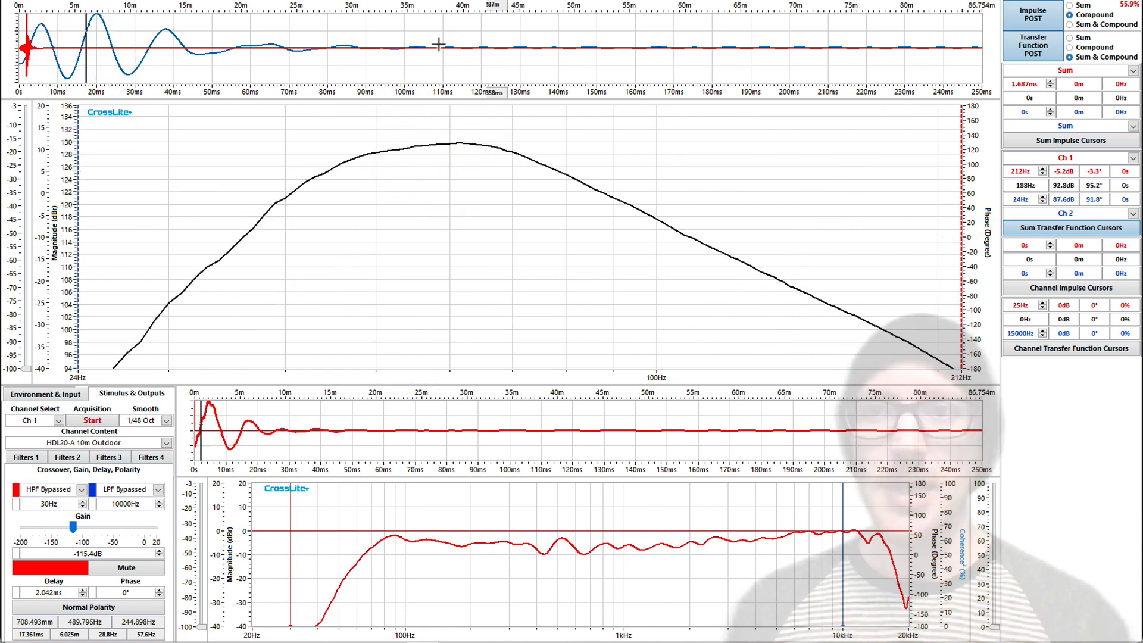
pyautogui.rightClick(370, 59)
pyautogui.moveTo(409, 67)
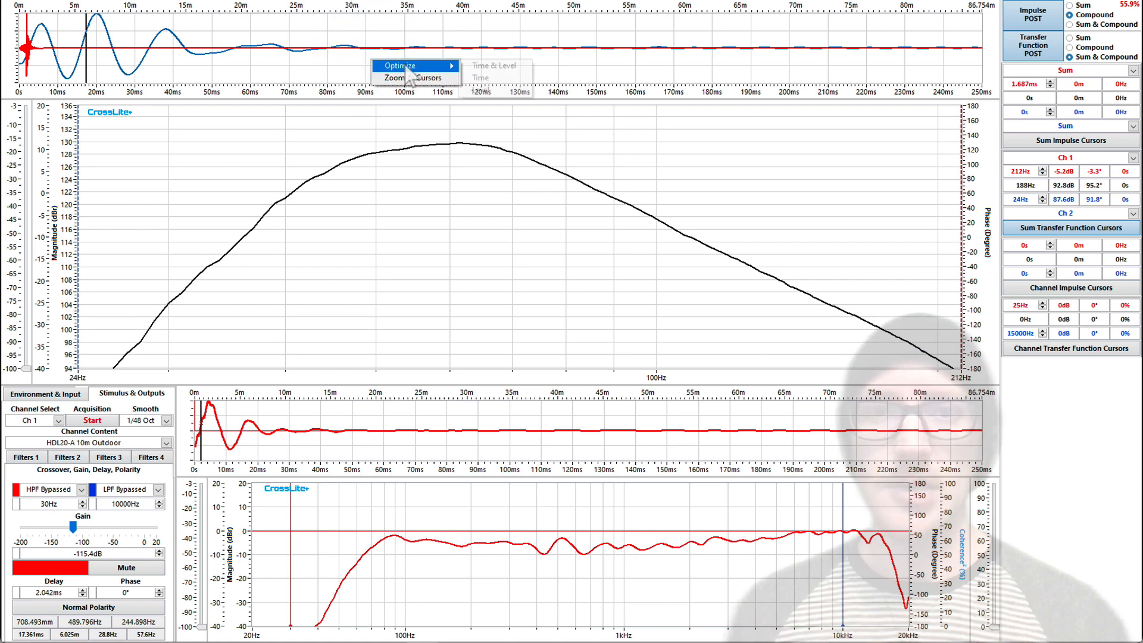
pyautogui.click(499, 90)
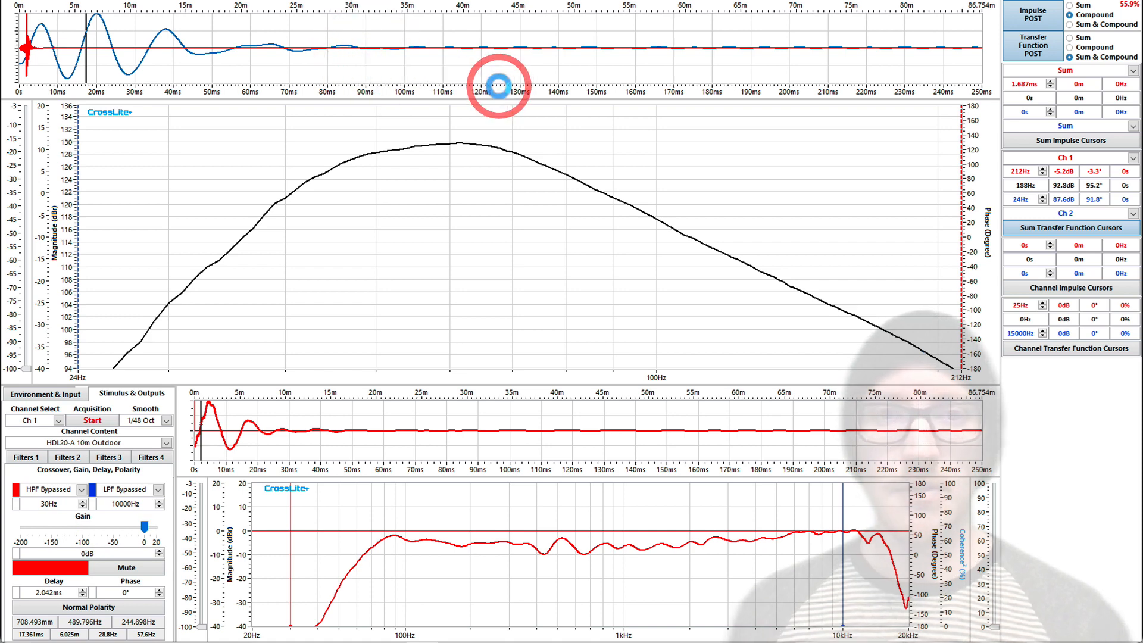
# - Display phase in the sum transfer function graph and activate the SUB8006-AS channel's BUT 12 low-pass filter at 200 Hz
pyautogui.rightClick(522, 203)
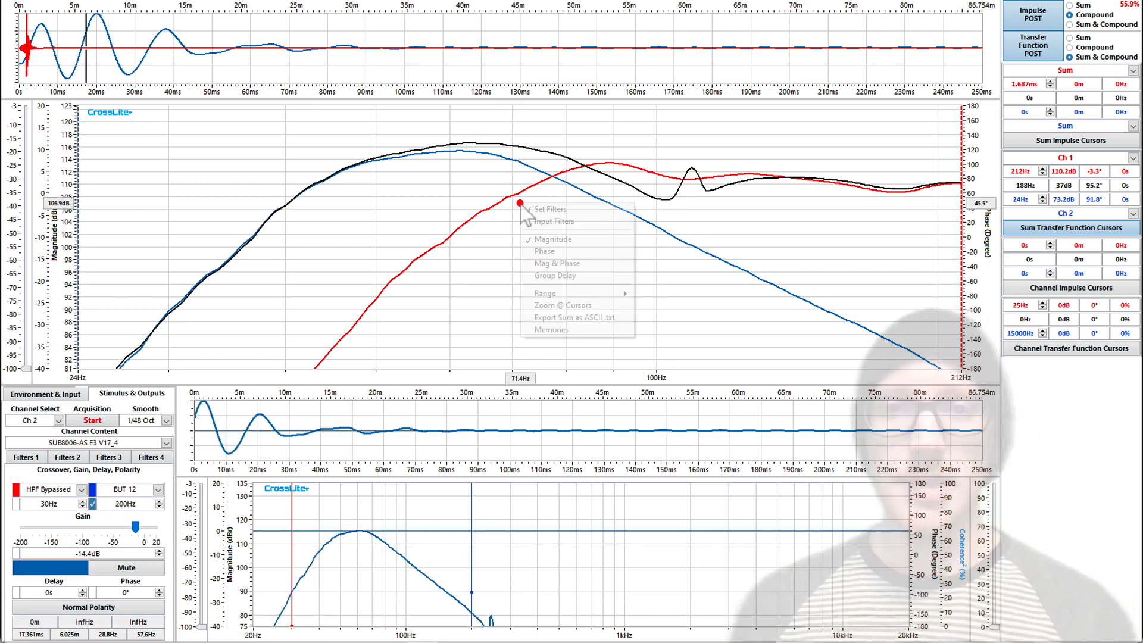
pyautogui.click(573, 253)
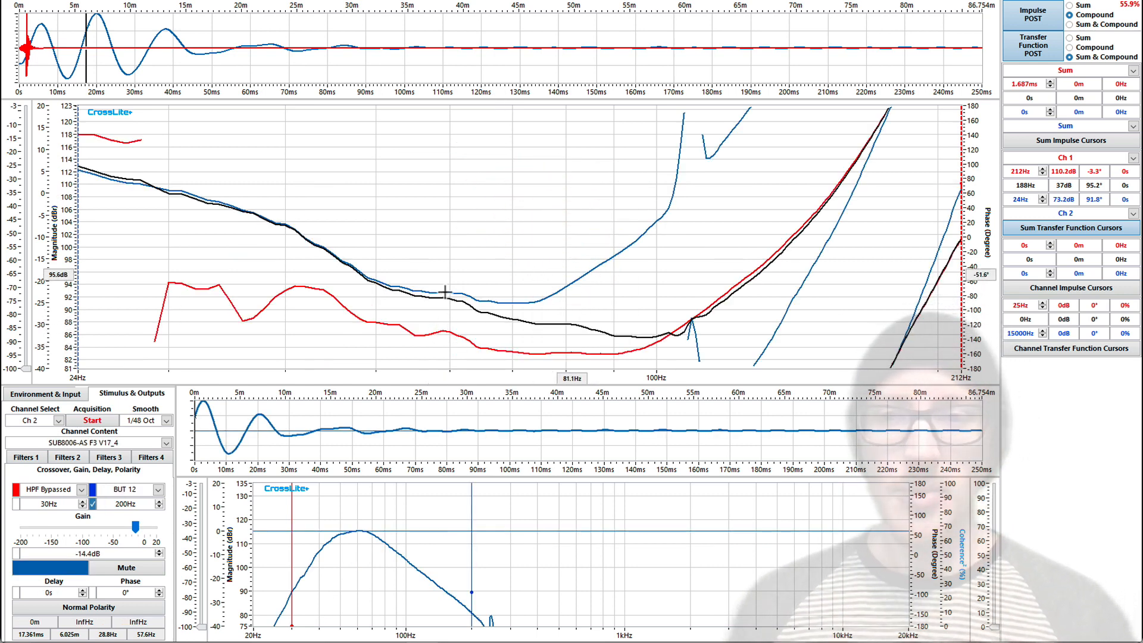
pyautogui.click(94, 503)
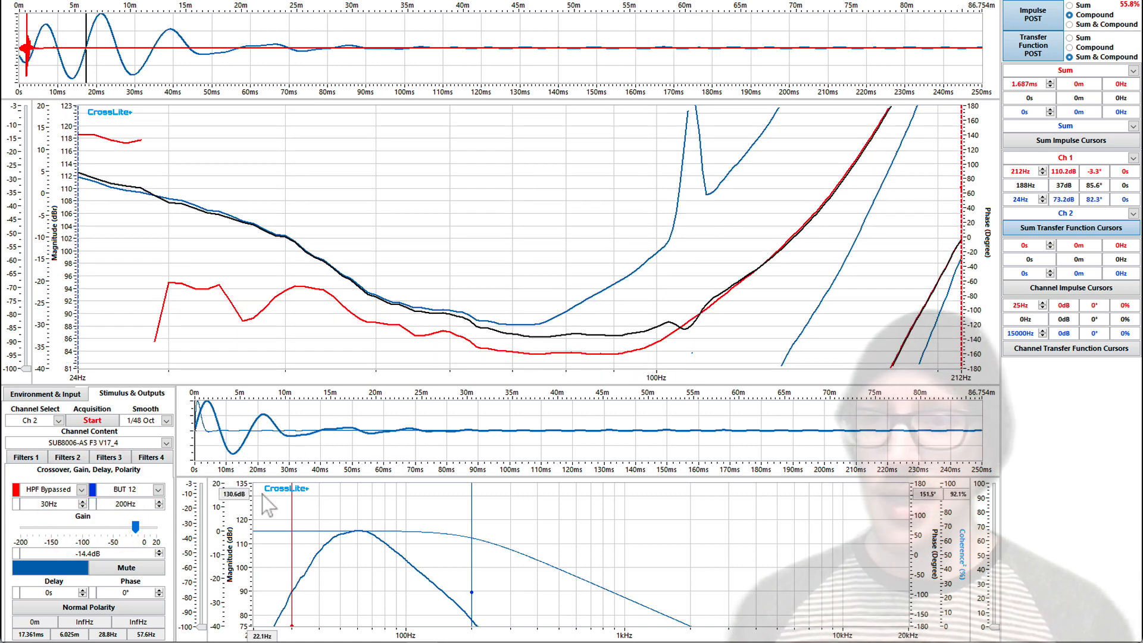
# - Sweep the SUB8006-AS channel's low-pass frequency down and settle at 84.3 Hz, matching its phase to the HDL20-A around the crossover
pyautogui.click(159, 507)
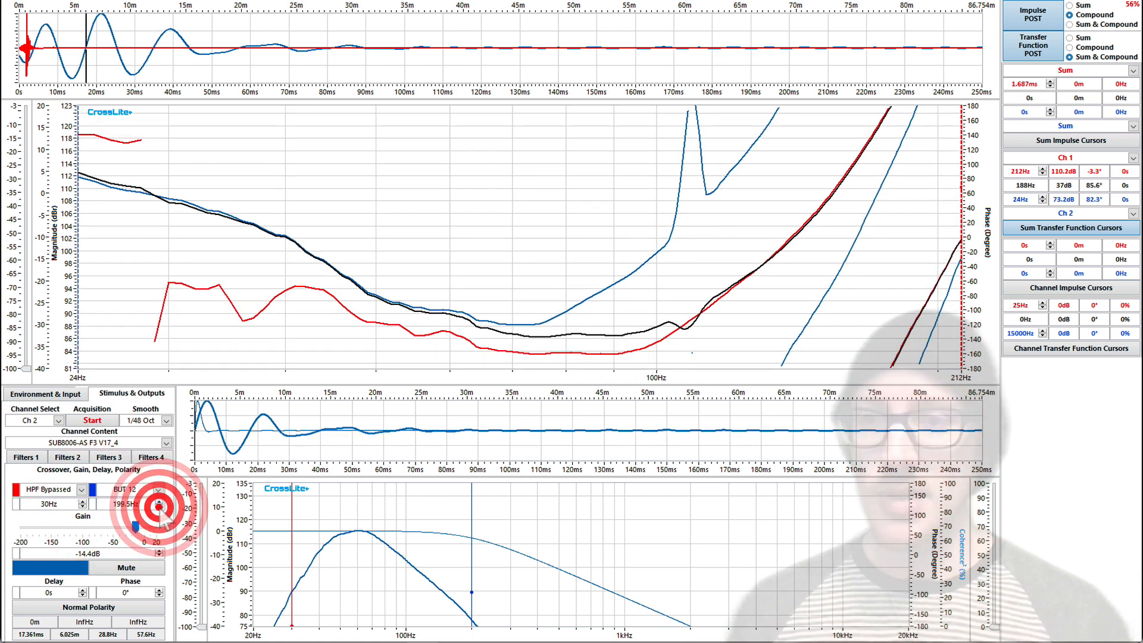
pyautogui.click(124, 506)
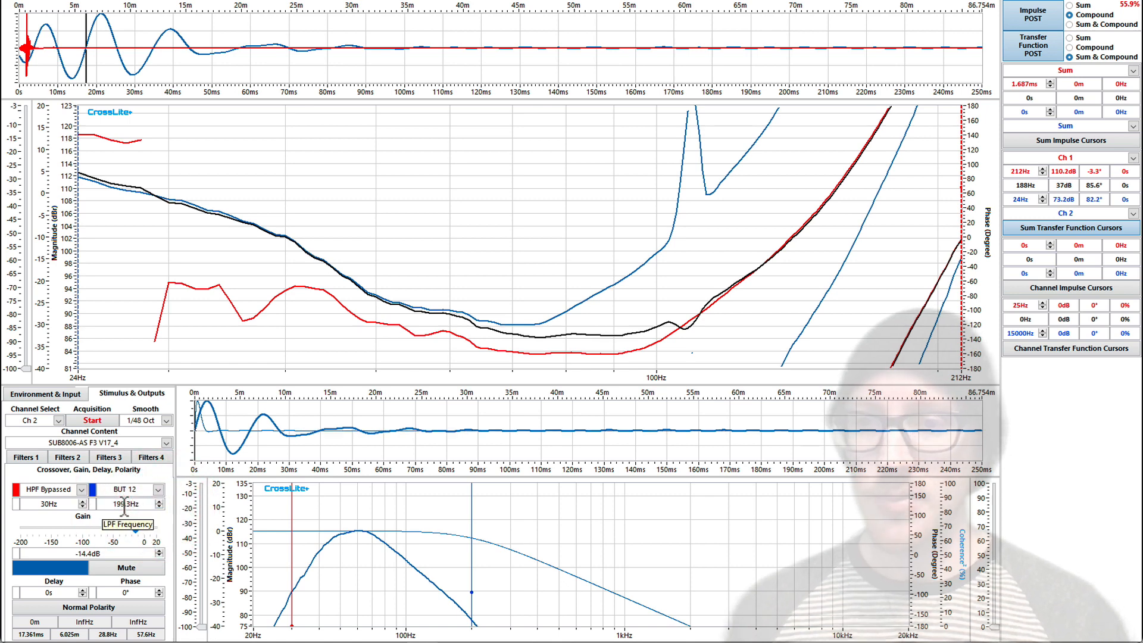
pyautogui.scroll(-8, 124, 504)
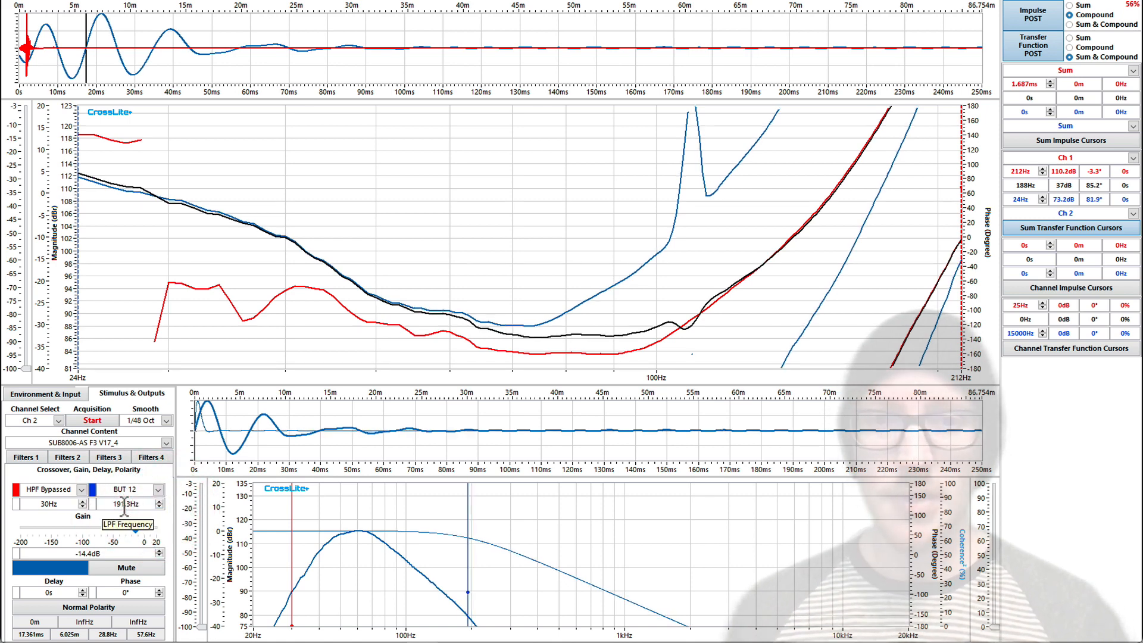
pyautogui.scroll(-7, 124, 504)
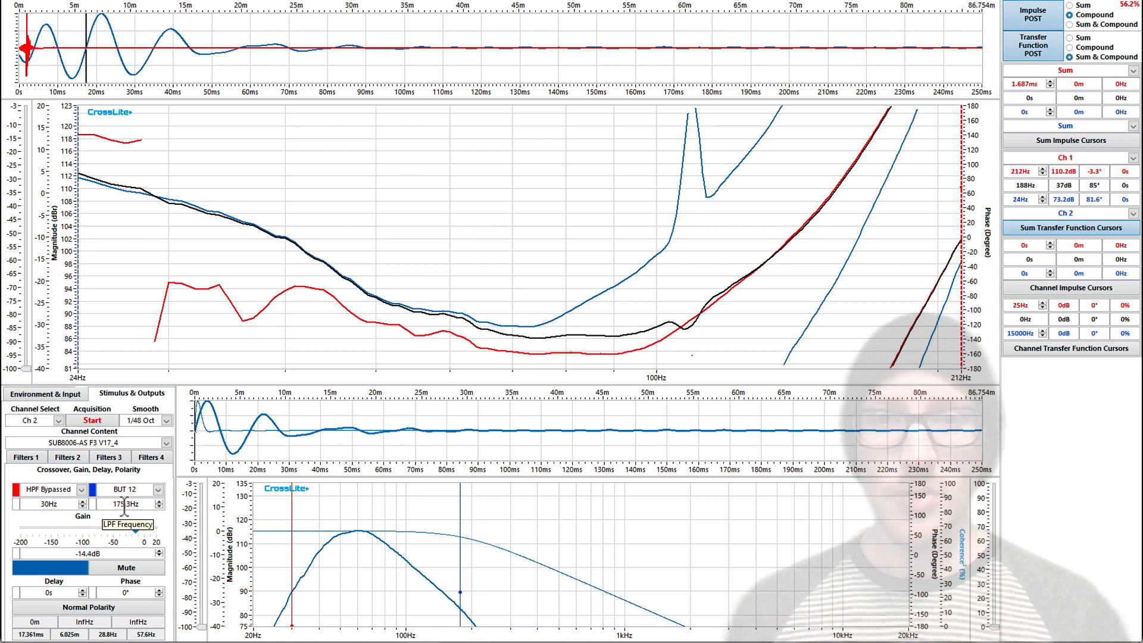
pyautogui.scroll(-20, 124, 504)
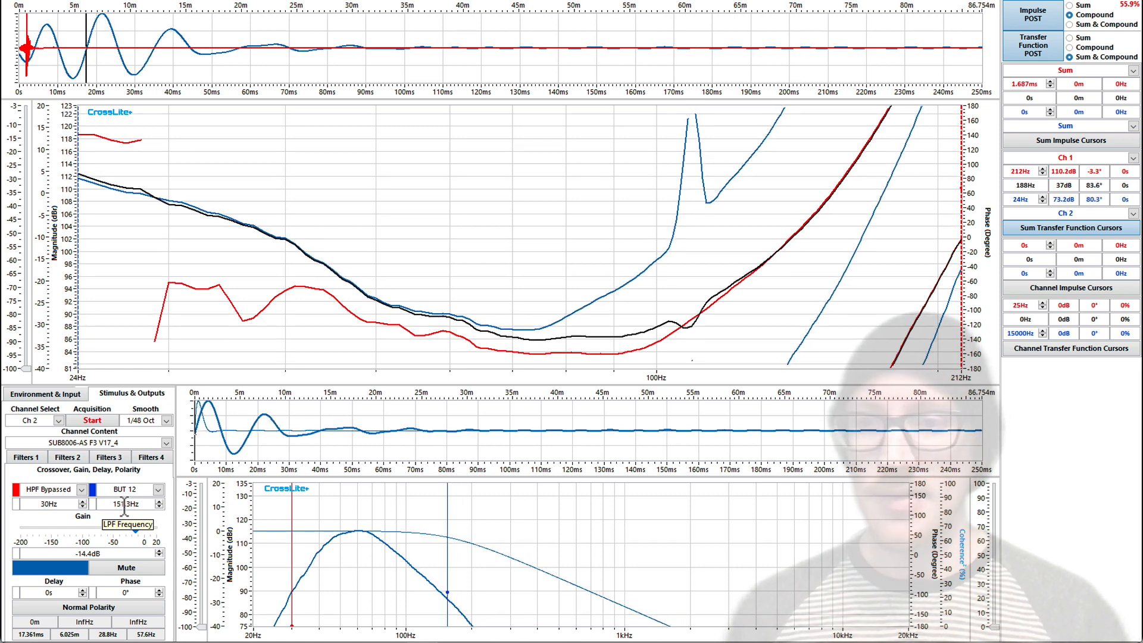
pyautogui.scroll(-20, 124, 504)
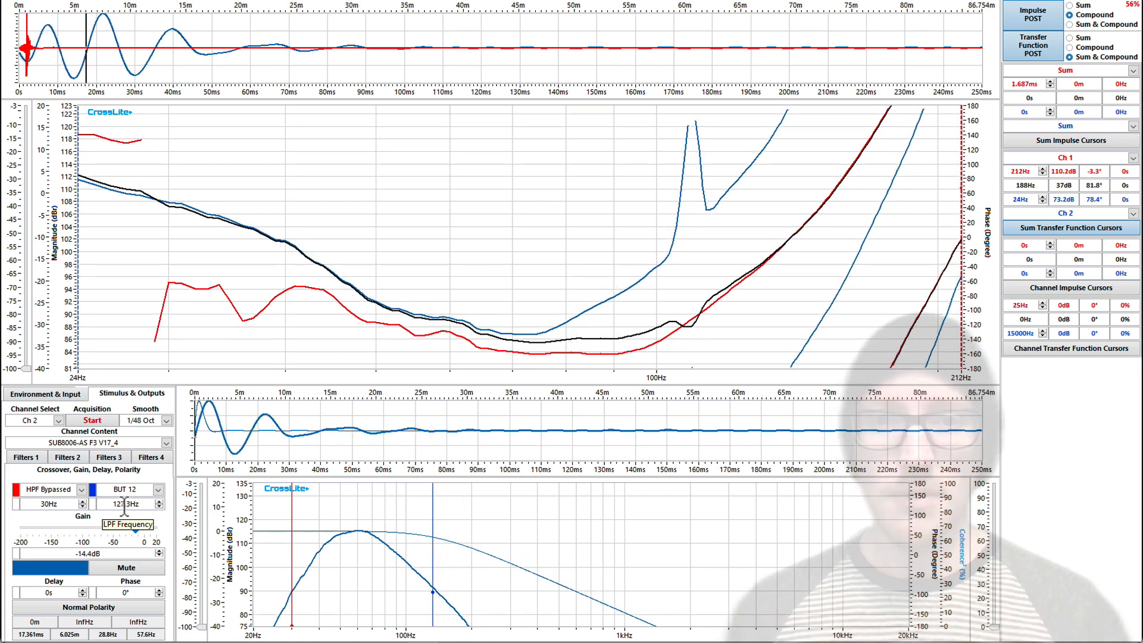
pyautogui.scroll(-20, 123, 504)
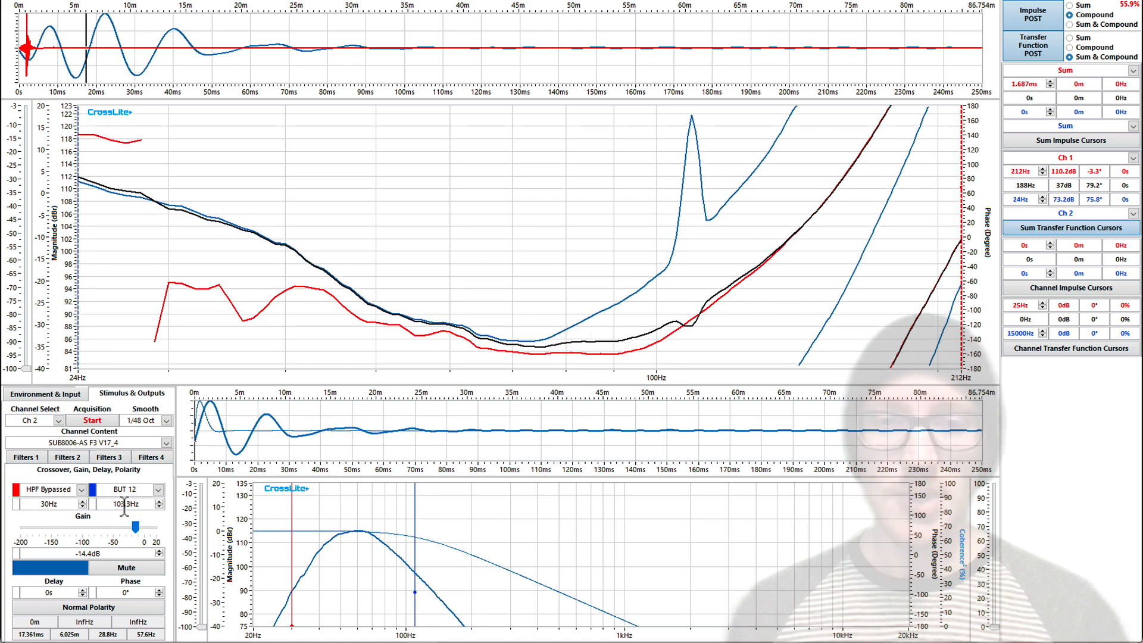
pyautogui.scroll(-8, 124, 504)
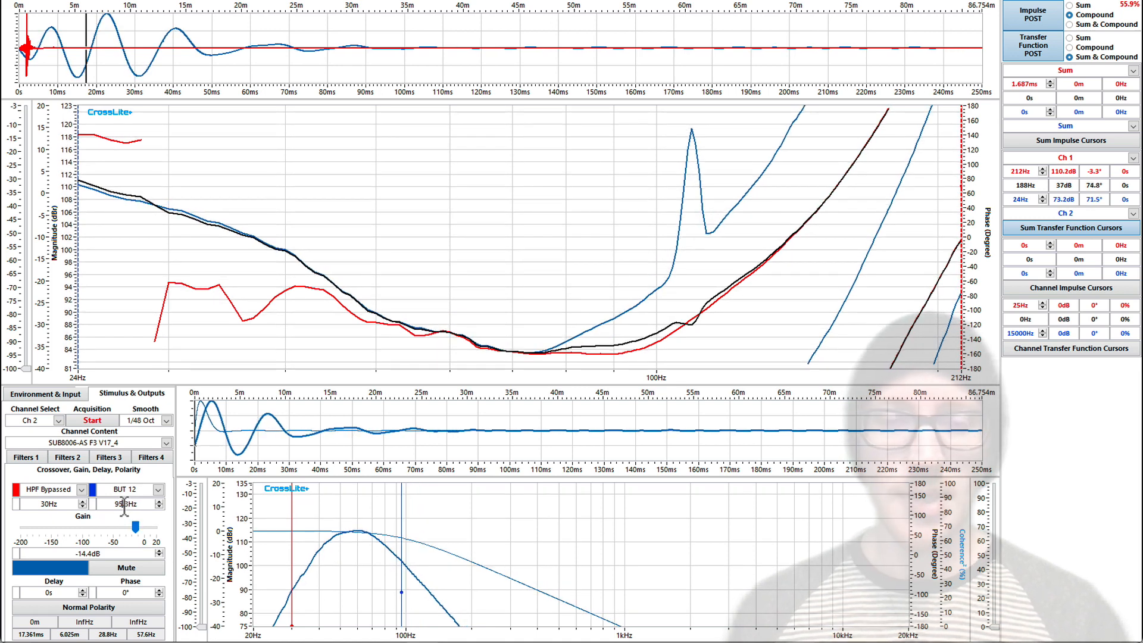
pyautogui.scroll(-17, 124, 504)
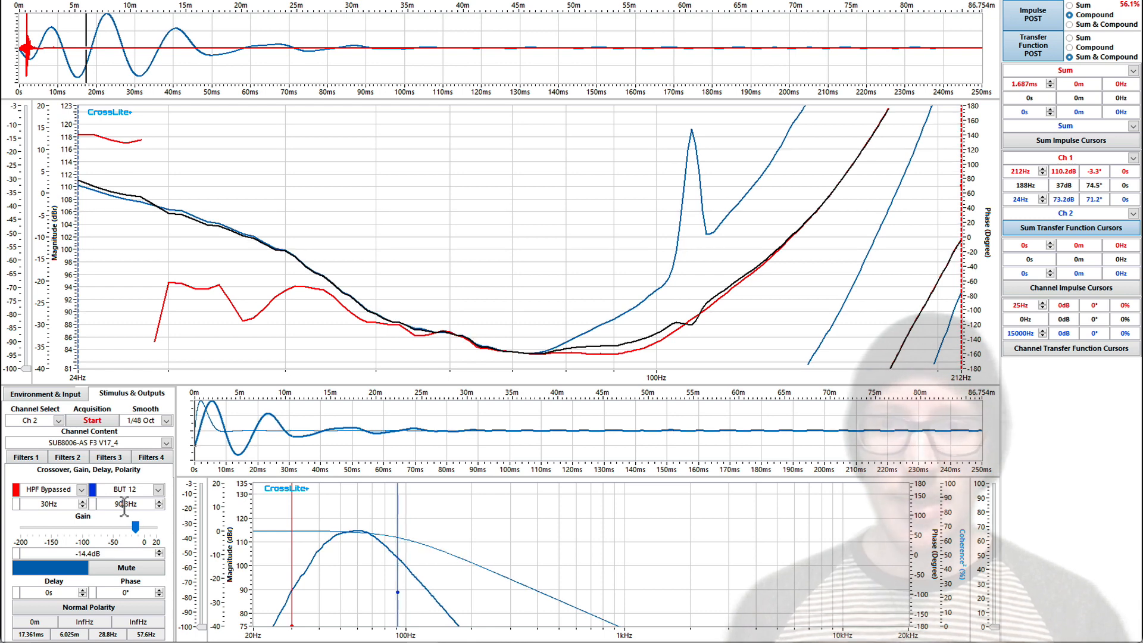
pyautogui.scroll(-10, 124, 504)
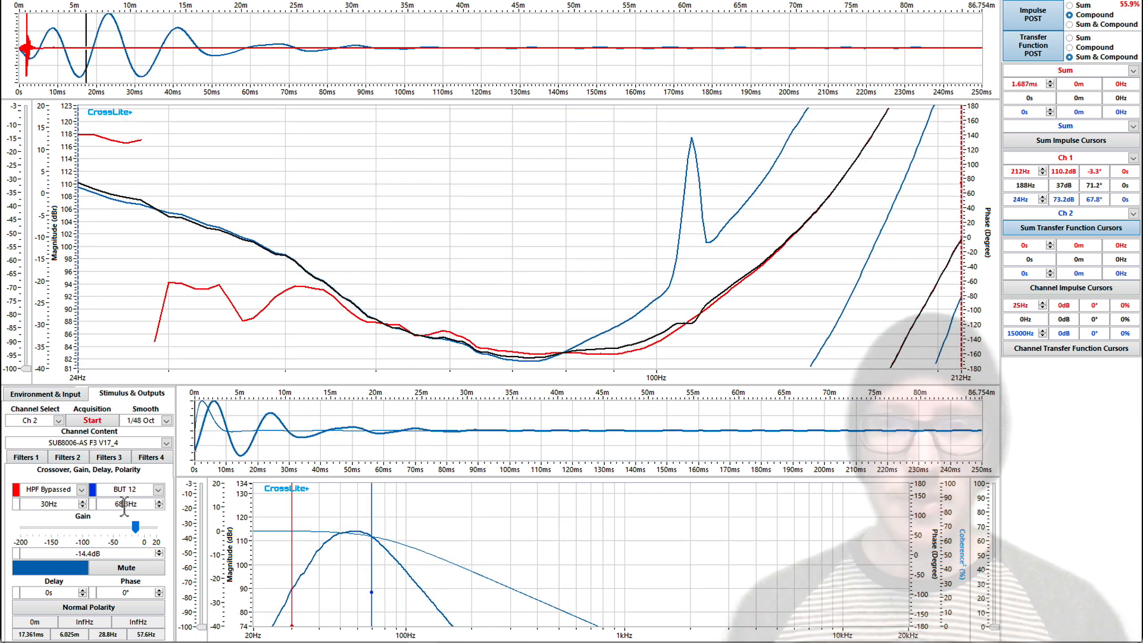
pyautogui.scroll(9, 124, 504)
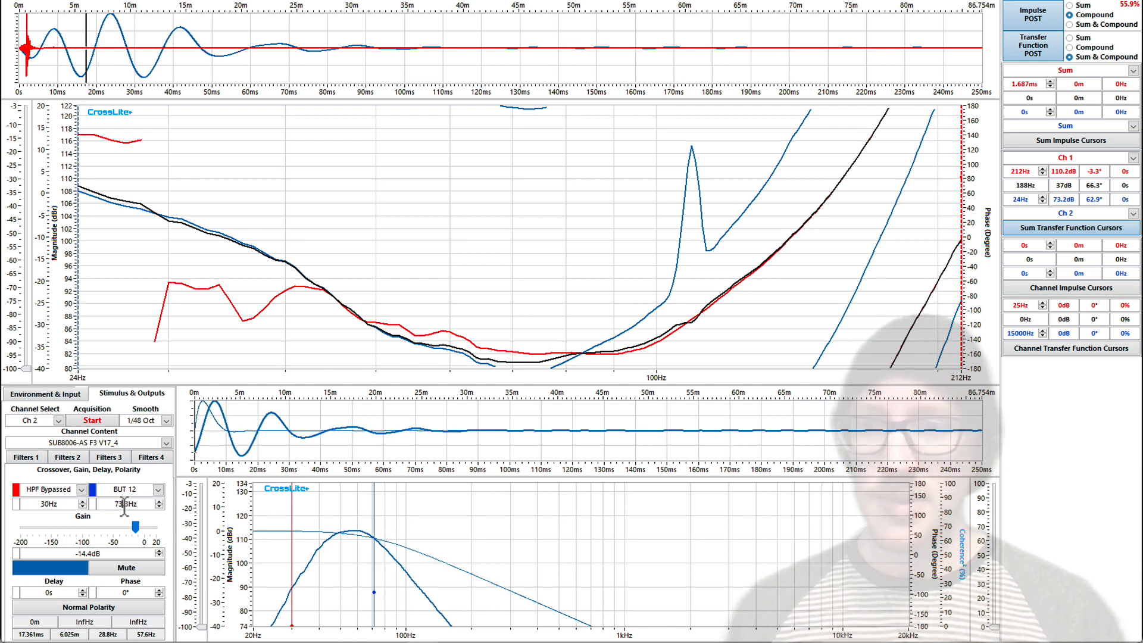
pyautogui.scroll(8, 124, 504)
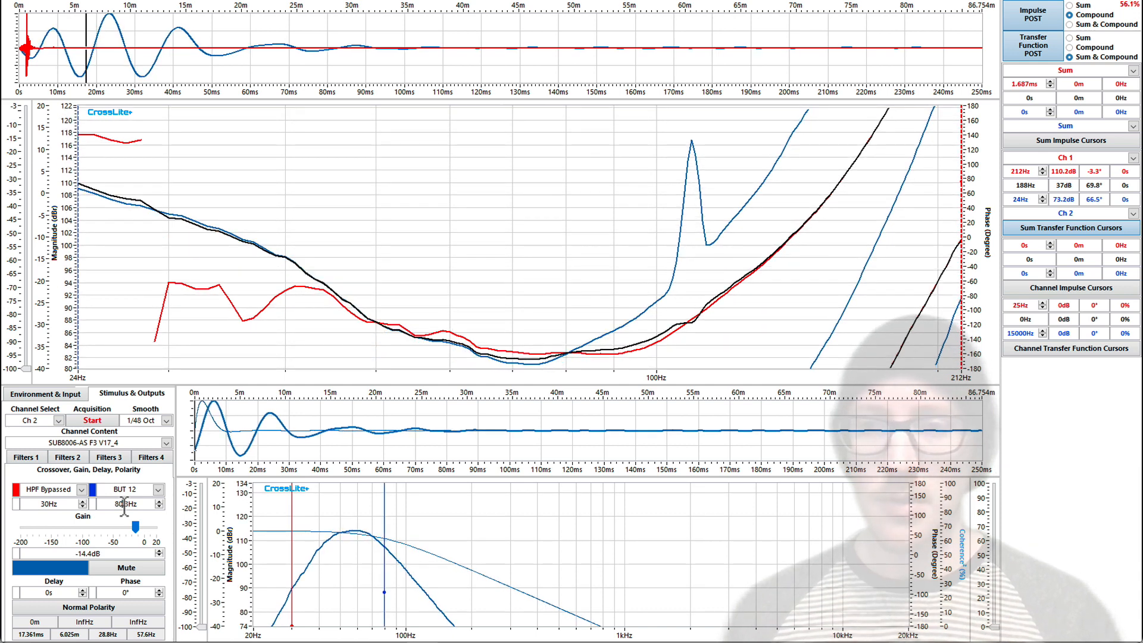
pyautogui.scroll(3, 124, 504)
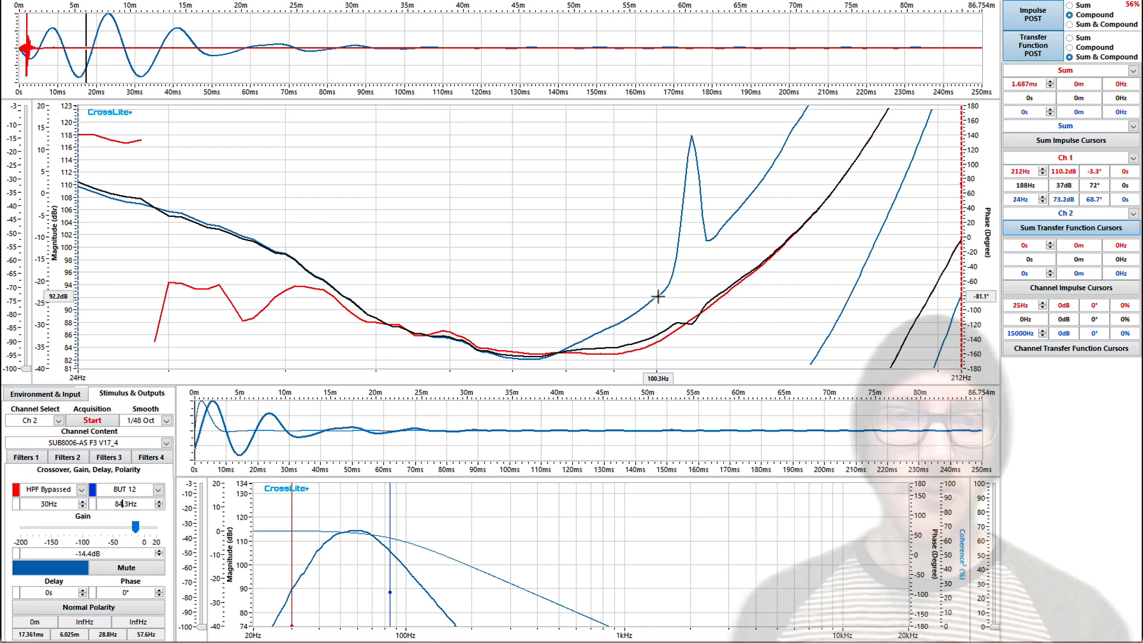
pyautogui.click(656, 297)
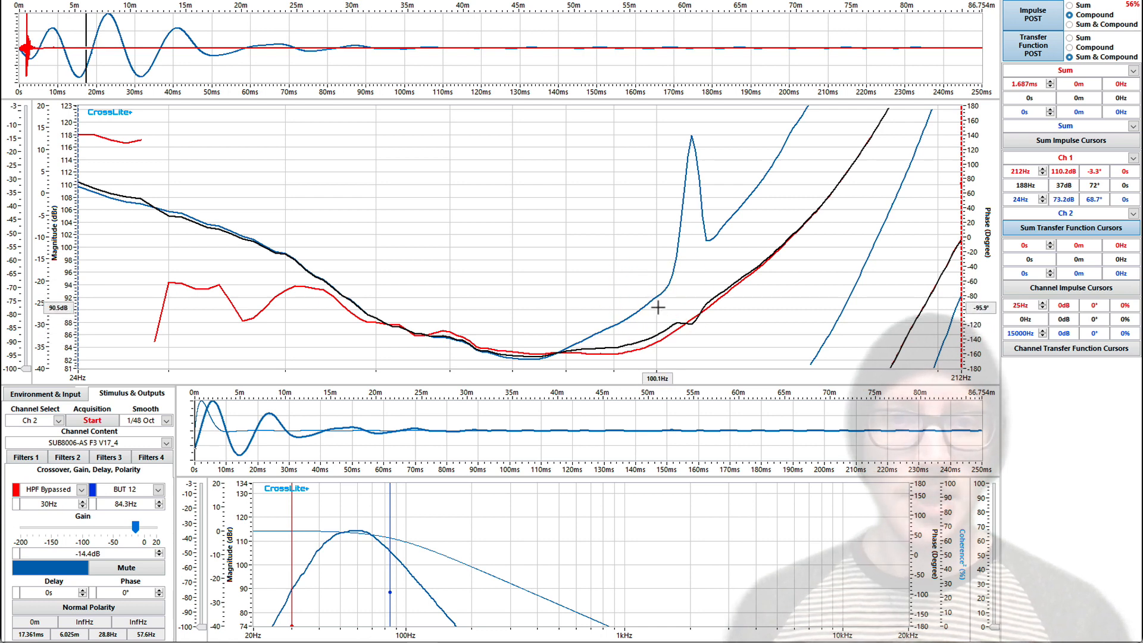
# - Display magnitude and phase together in the sum transfer function graph and fine-tune the subwoofer's low-pass frequency to 90.3 Hz
pyautogui.rightClick(468, 213)
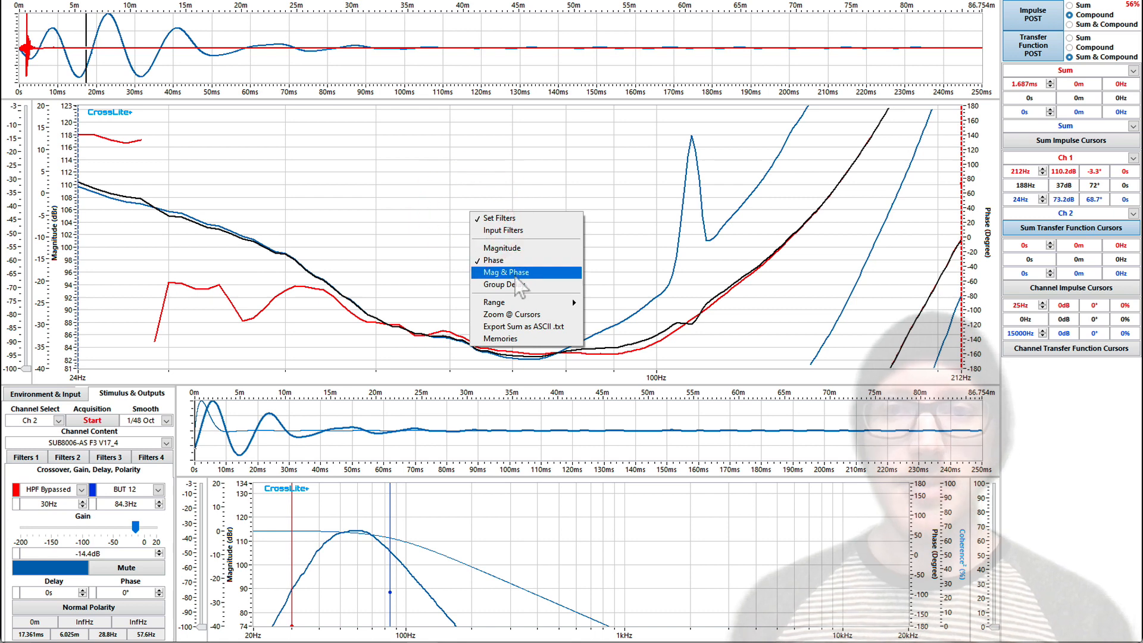
pyautogui.click(515, 273)
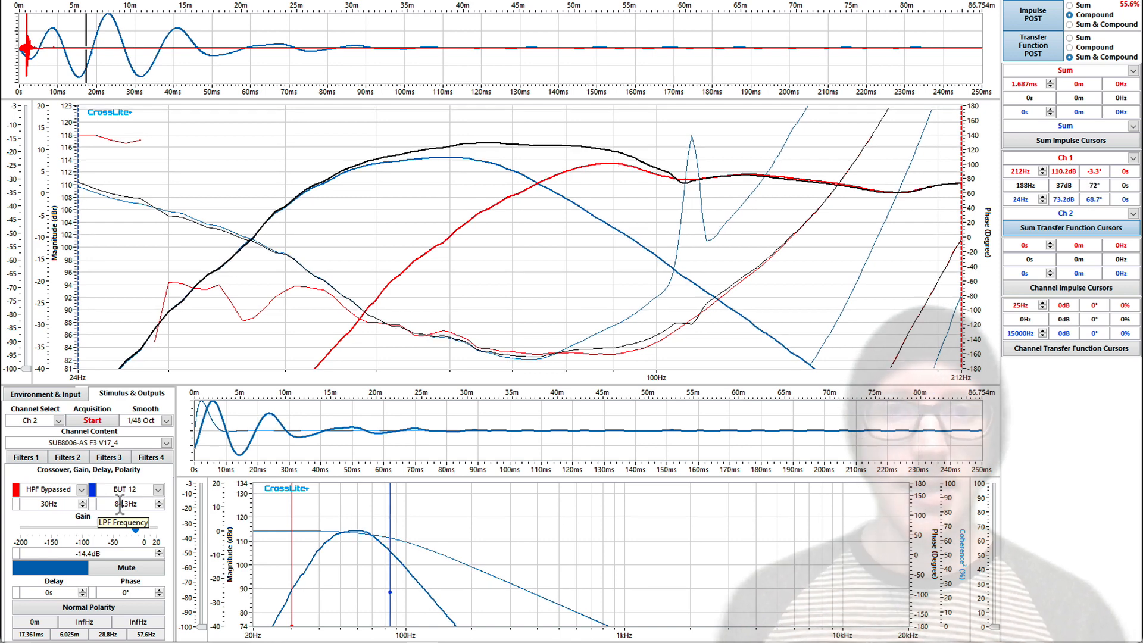
pyautogui.press('Up')
pyautogui.press('Up')
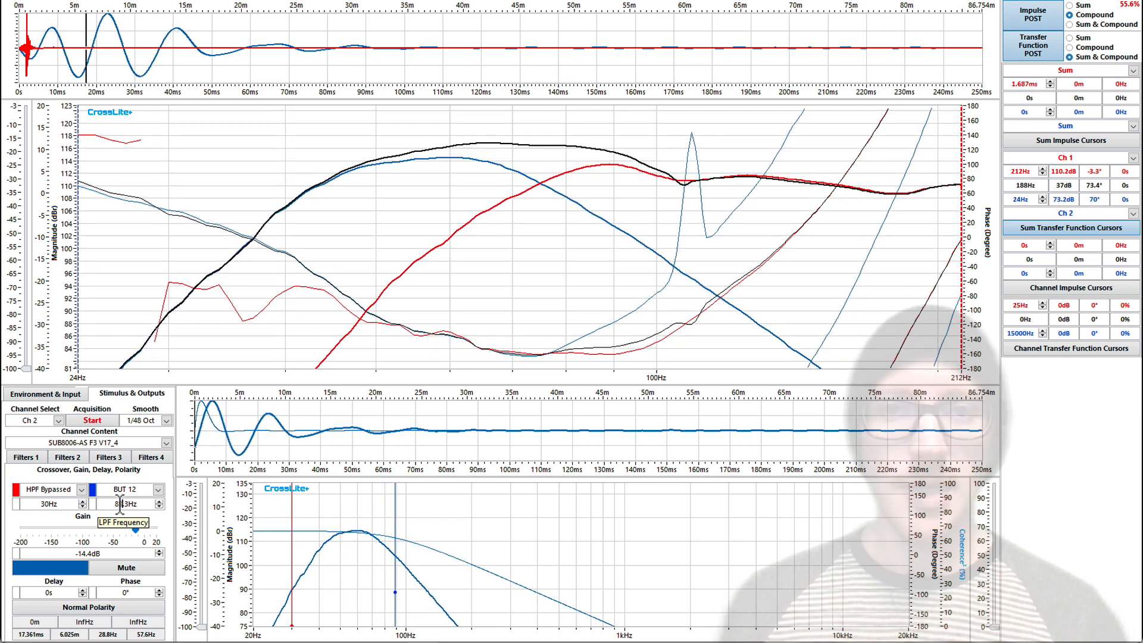
pyautogui.press('Down')
pyautogui.press('Down')
pyautogui.press('Down')
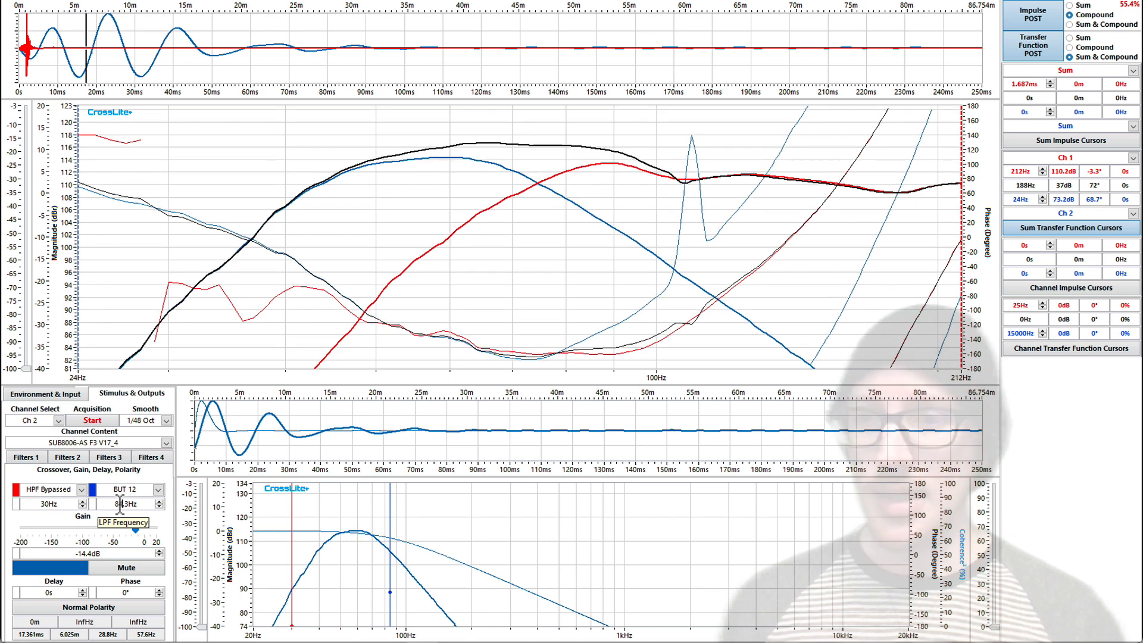
pyautogui.press('Up')
pyautogui.press('Up')
pyautogui.press('Up')
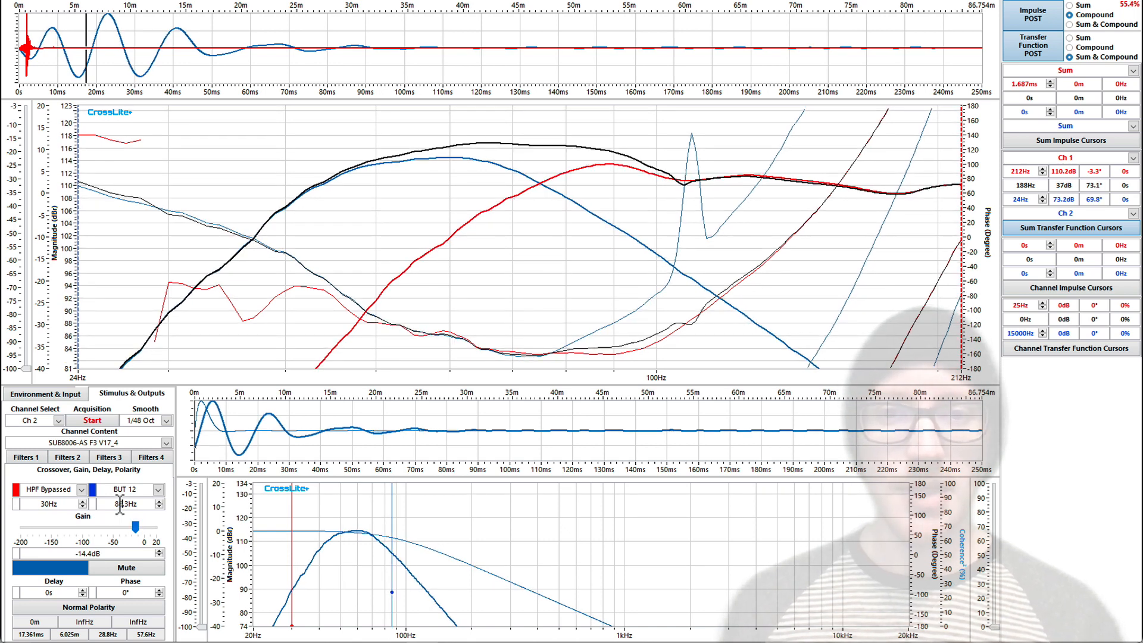
pyautogui.press('Up')
pyautogui.press('Up')
pyautogui.press('Up')
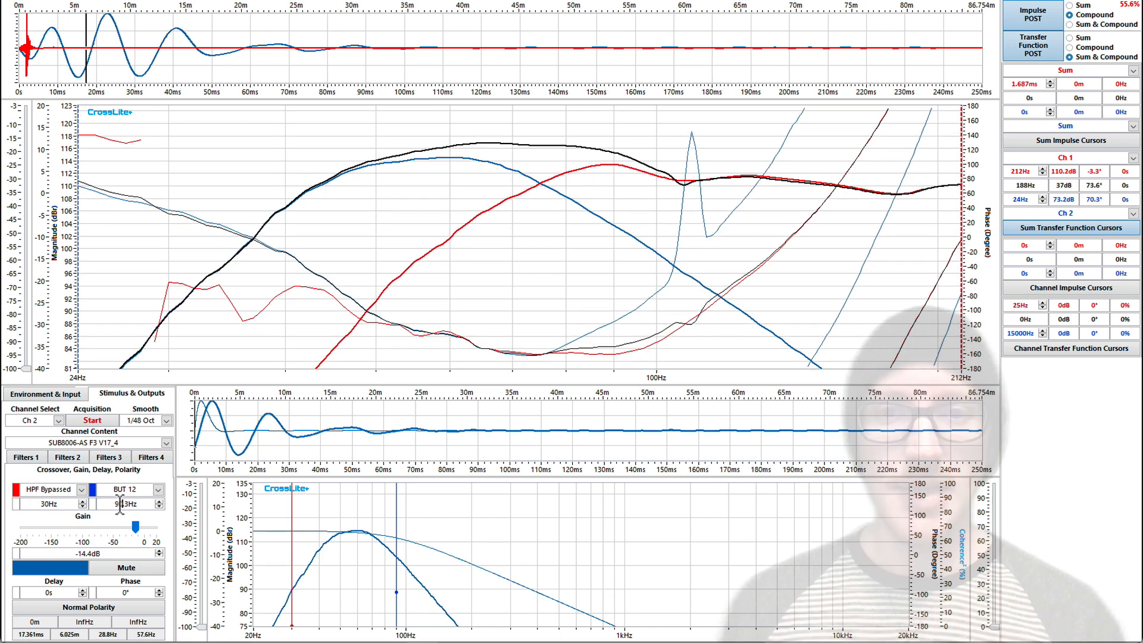
pyautogui.press('Down')
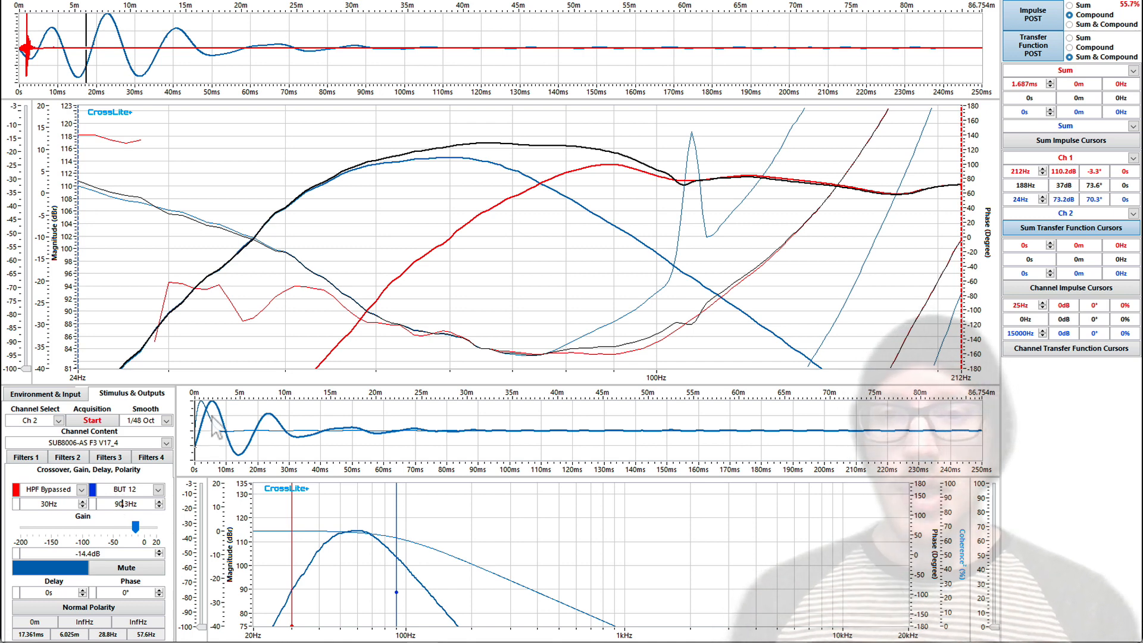
# - Switch to the SubAligner results page and highlight the recommended subwoofer delay and polarity line
pyautogui.press('super+Tab')
pyautogui.press('super+Tab')
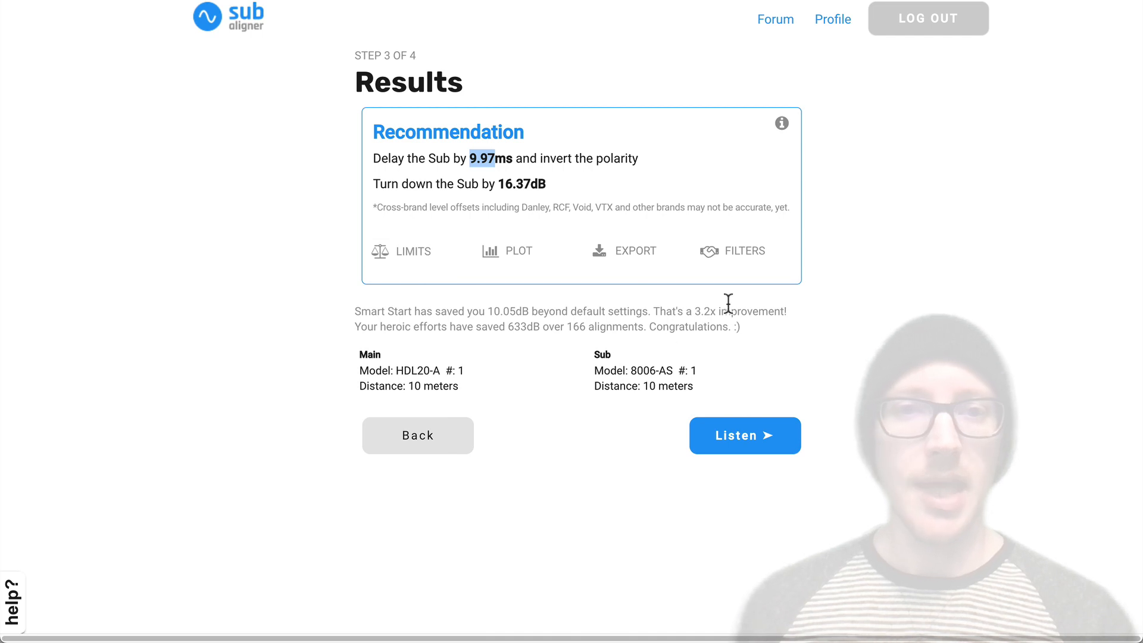
pyautogui.click(808, 298)
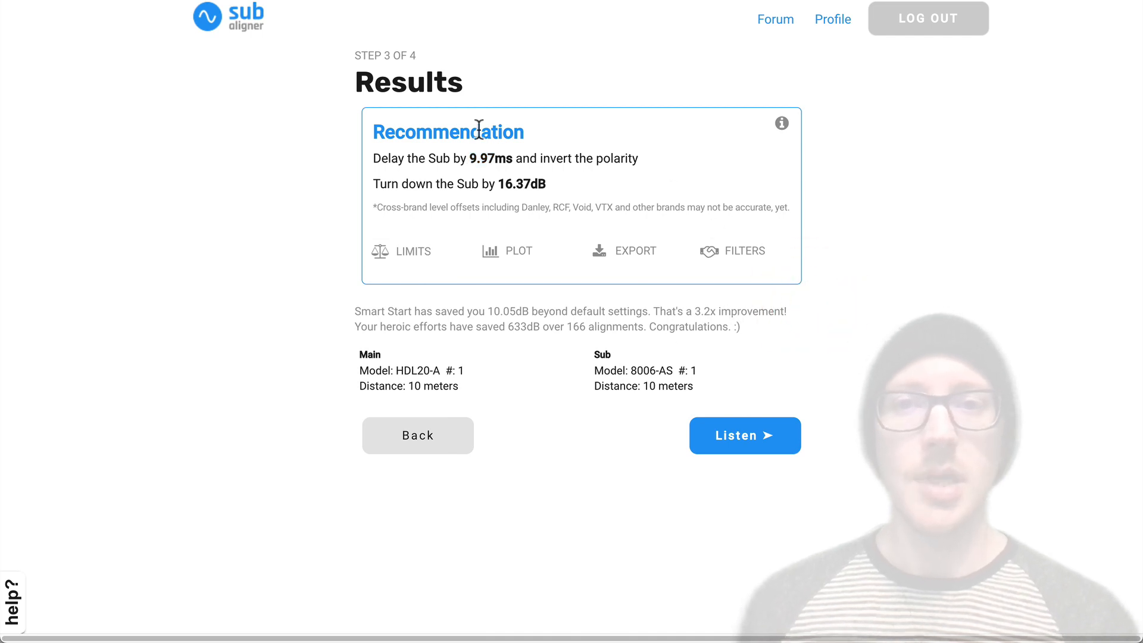
pyautogui.tripleClick(453, 156)
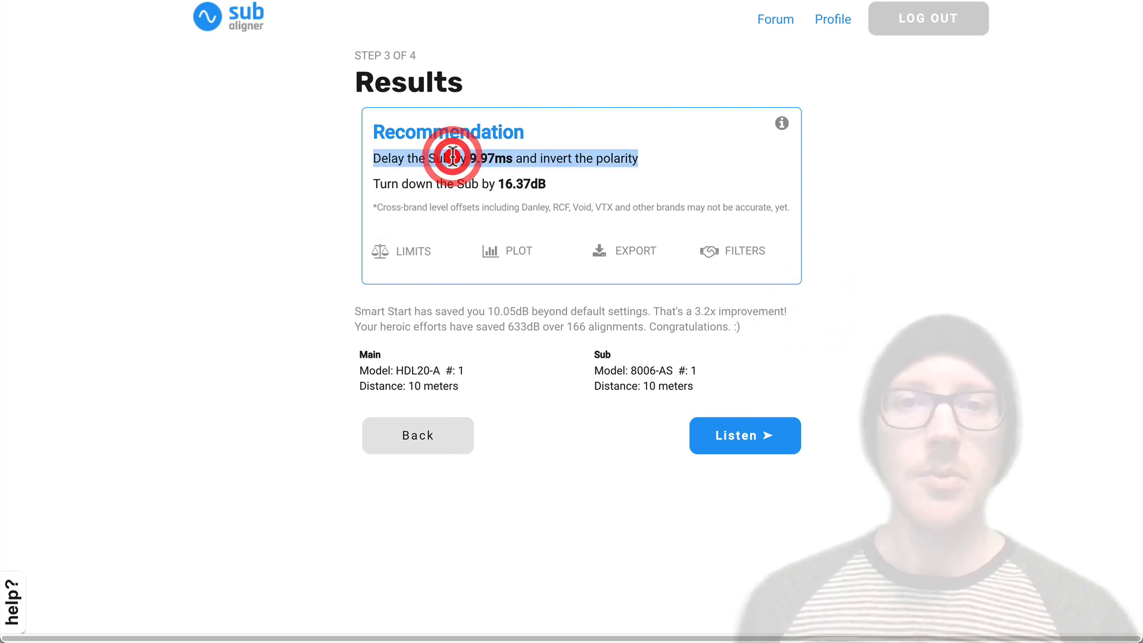
# - Highlight the recommended sub delay and polarity, open the filter suggestions, and examine the fourth-order Butterworth entry at 128.2 Hz
pyautogui.click(494, 160)
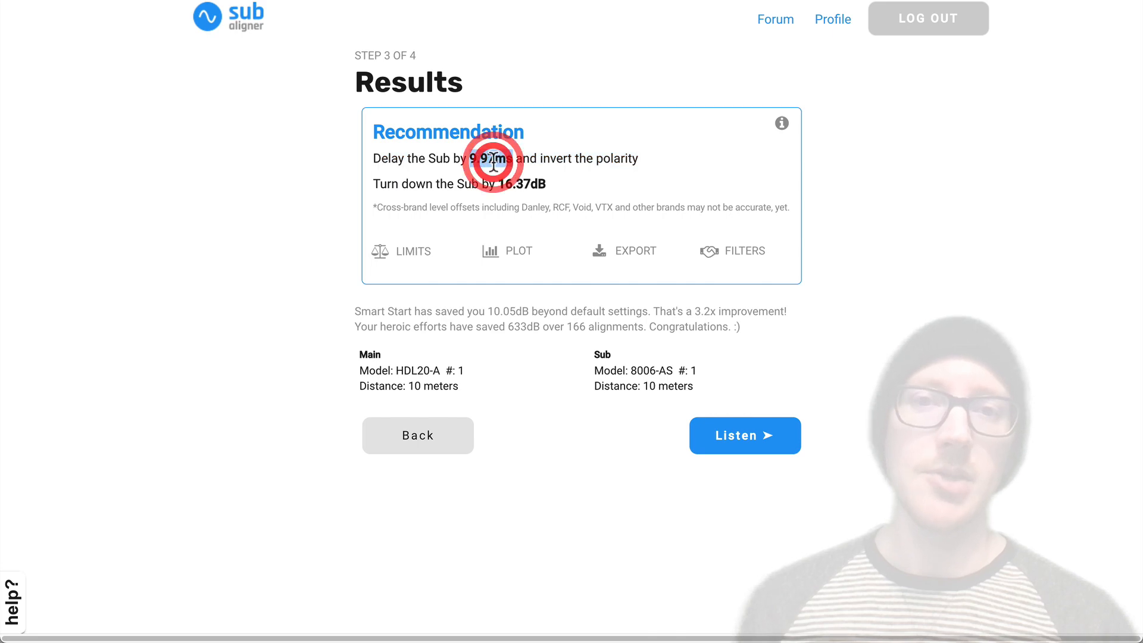
pyautogui.doubleClick(618, 158)
pyautogui.click(729, 246)
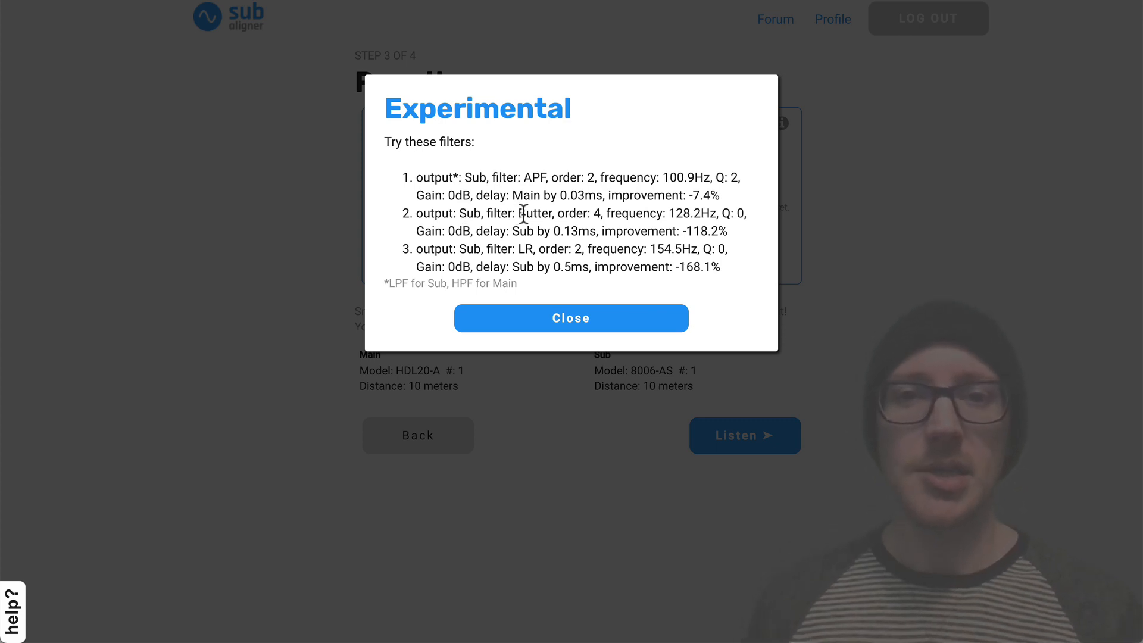
pyautogui.moveTo(519, 211); pyautogui.dragTo(619, 213)
pyautogui.click(677, 214)
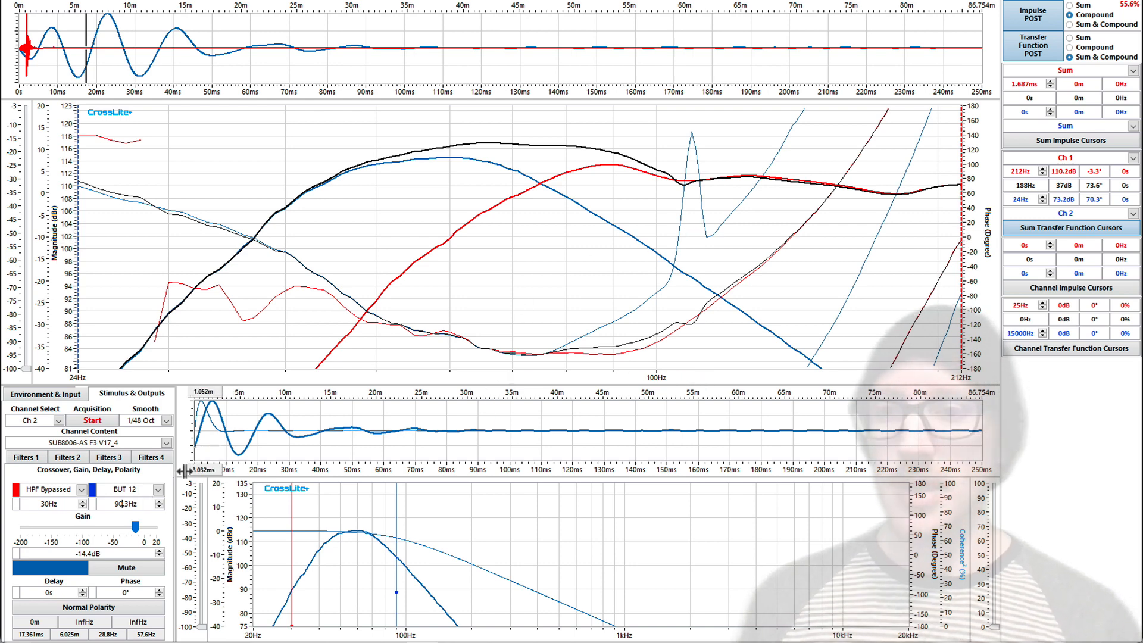
# - In CrossLite+, set the subwoofer channel's low-pass frequency to 80 Hz and the sum transfer function graph's range to 30 dB
pyautogui.scroll(-1, 124, 510)
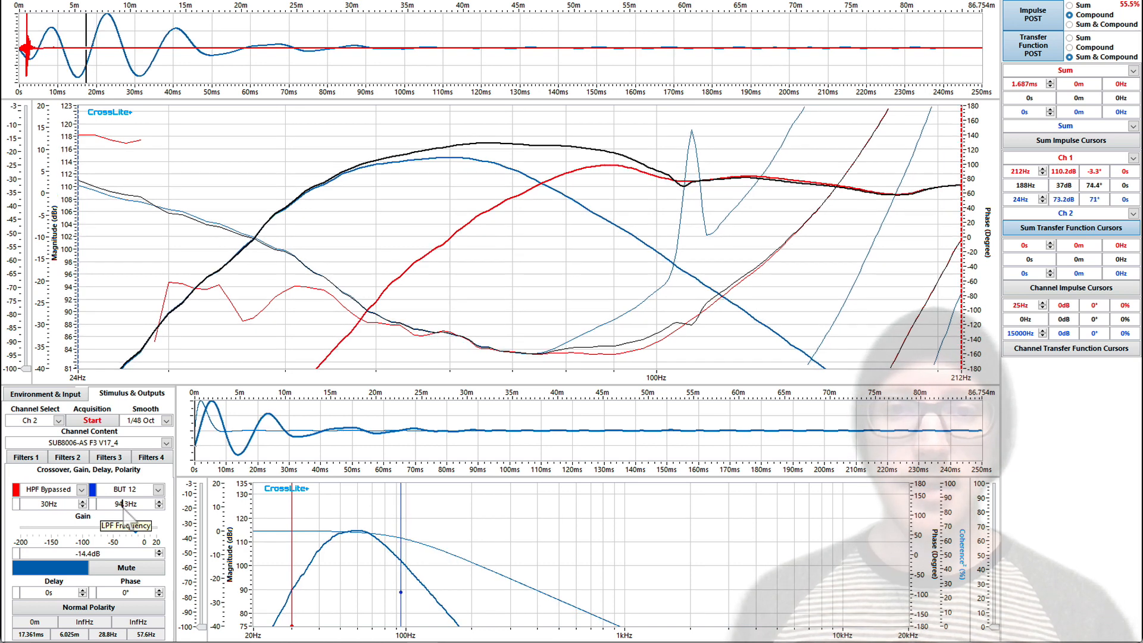
pyautogui.scroll(1, 123, 510)
pyautogui.scroll(-8, 122, 505)
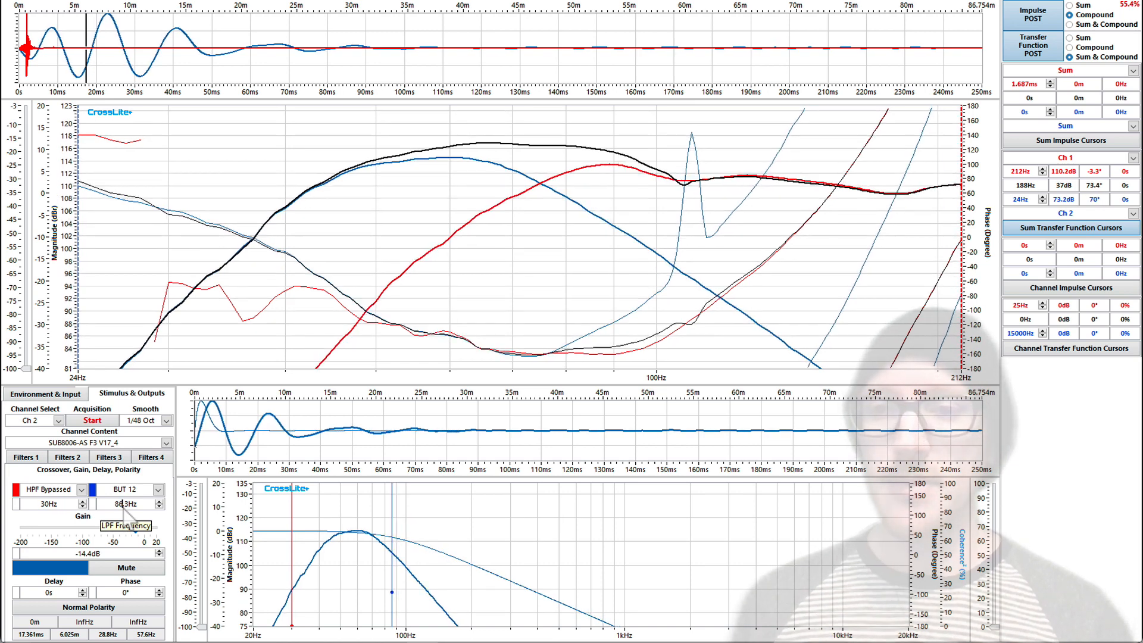
pyautogui.doubleClick(122, 506)
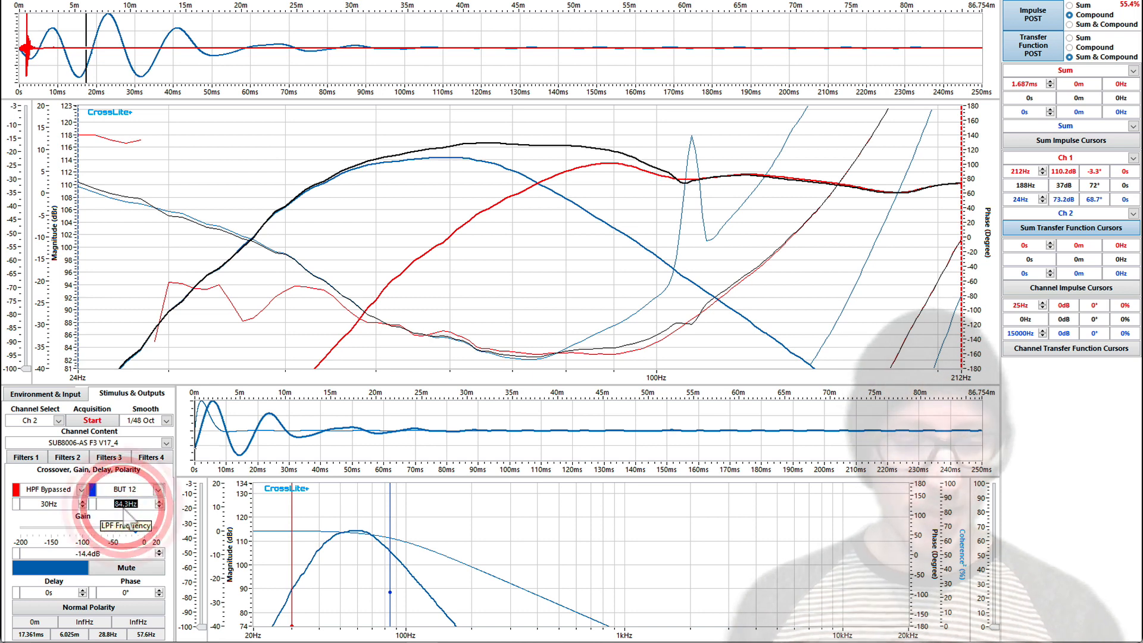
pyautogui.write('80')
pyautogui.press('Return')
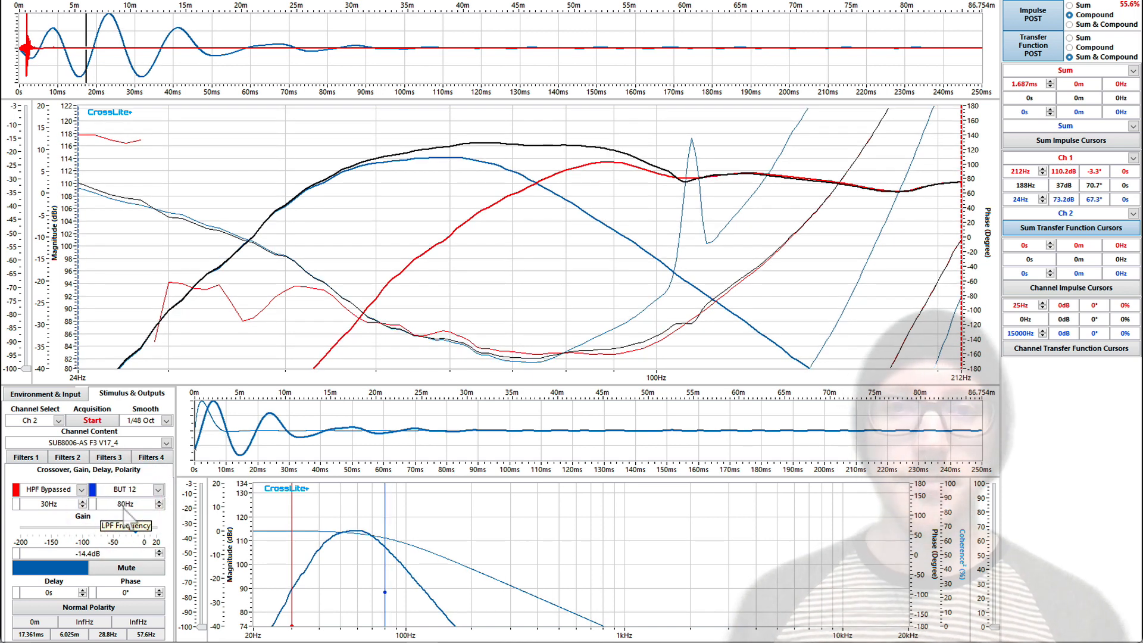
pyautogui.rightClick(204, 145)
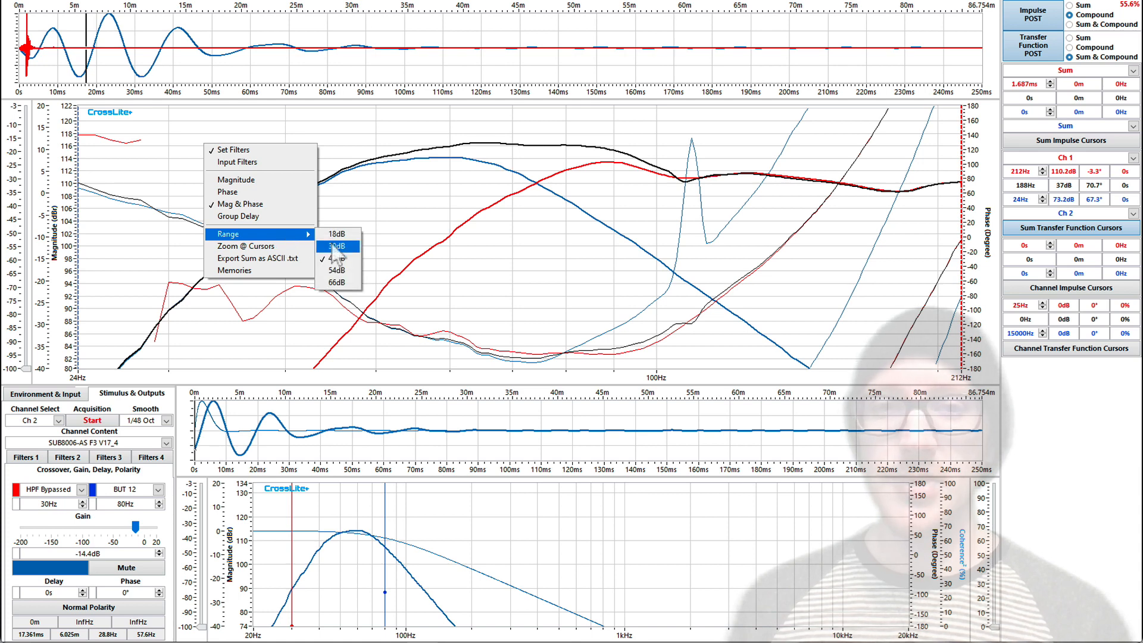
pyautogui.click(333, 245)
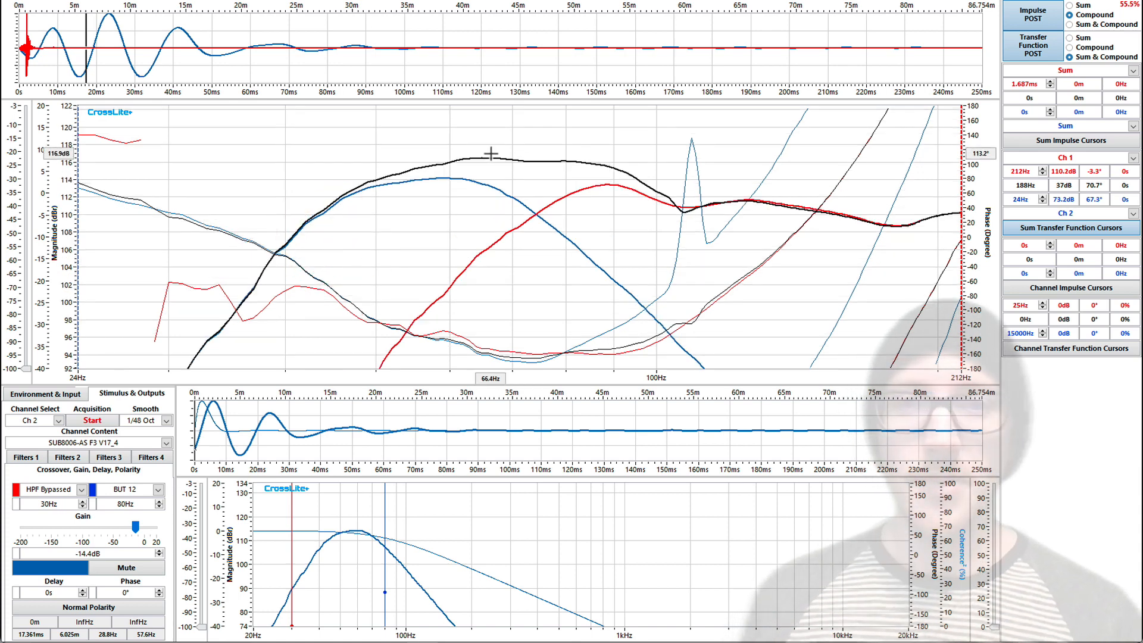
# - Memorize the current sum response under the name "2nd Ord But 80Hz"
pyautogui.rightClick(253, 176)
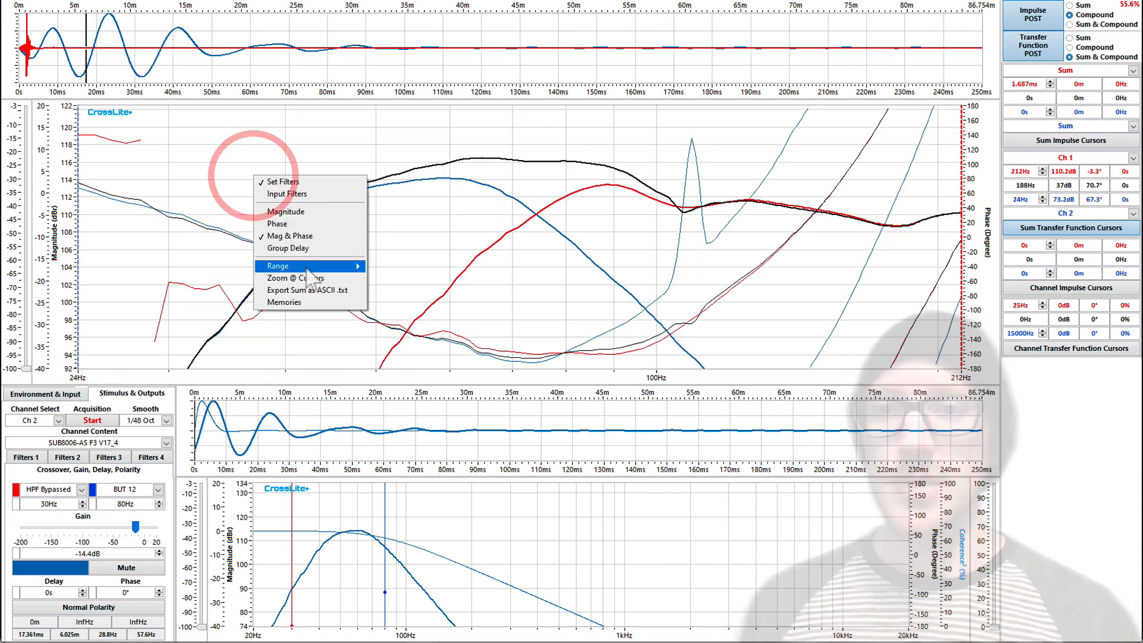
pyautogui.click(306, 300)
pyautogui.click(360, 194)
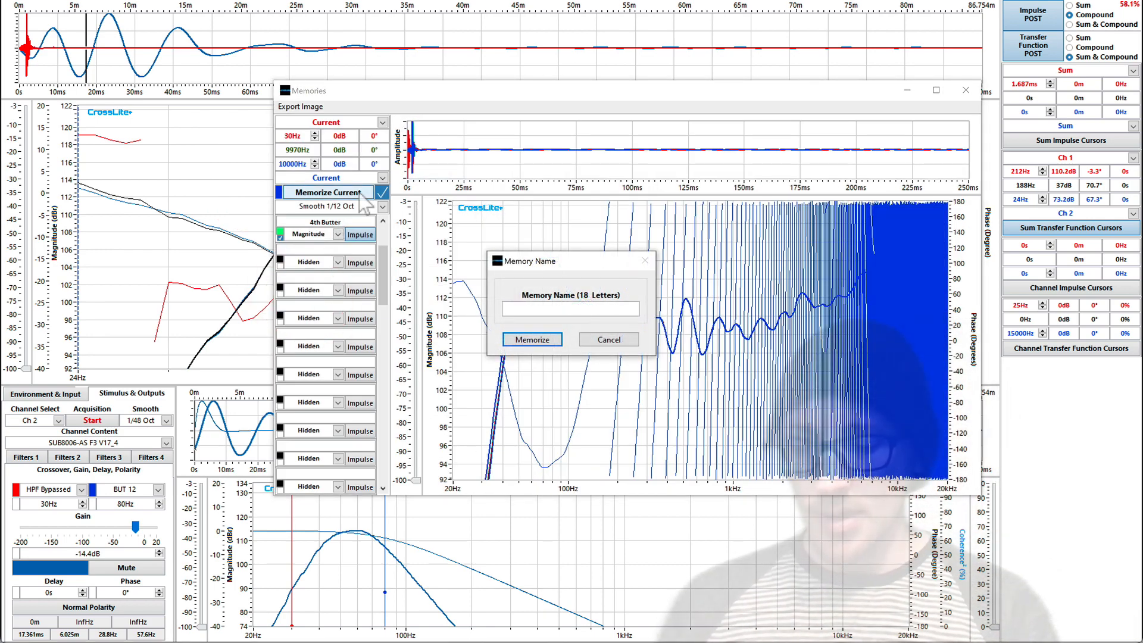
pyautogui.write('2nd Ord B')
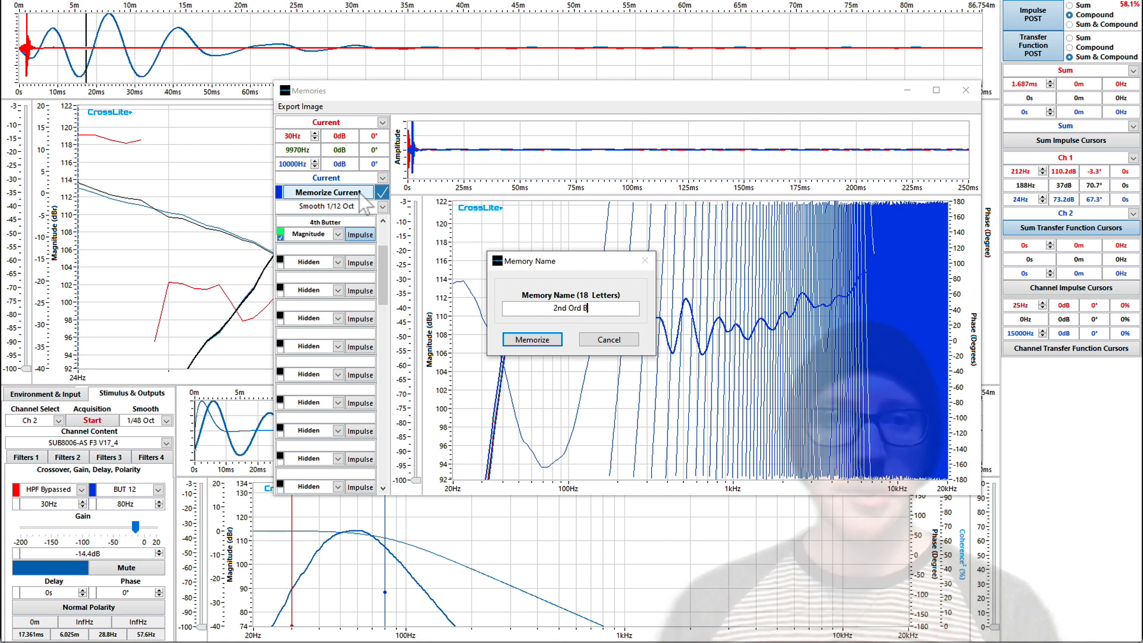
pyautogui.write('utter')
pyautogui.press('BackSpace')
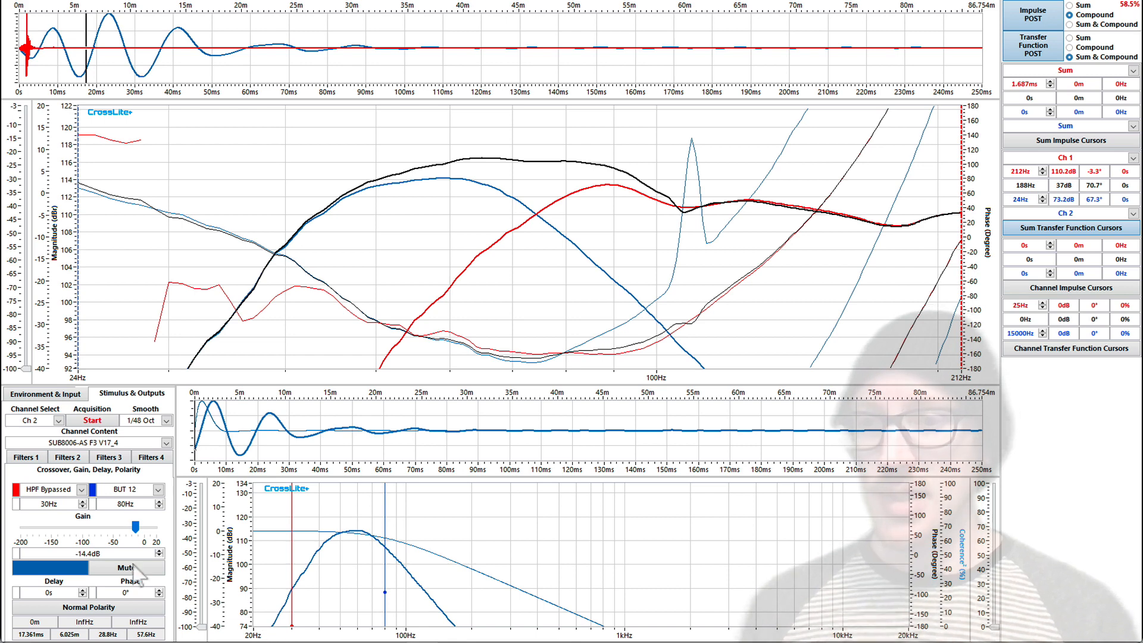
# - Bypass the SUB8006-AS channel's 80 Hz BUT 12 low-pass filter
pyautogui.click(92, 504)
pyautogui.rightClick(547, 186)
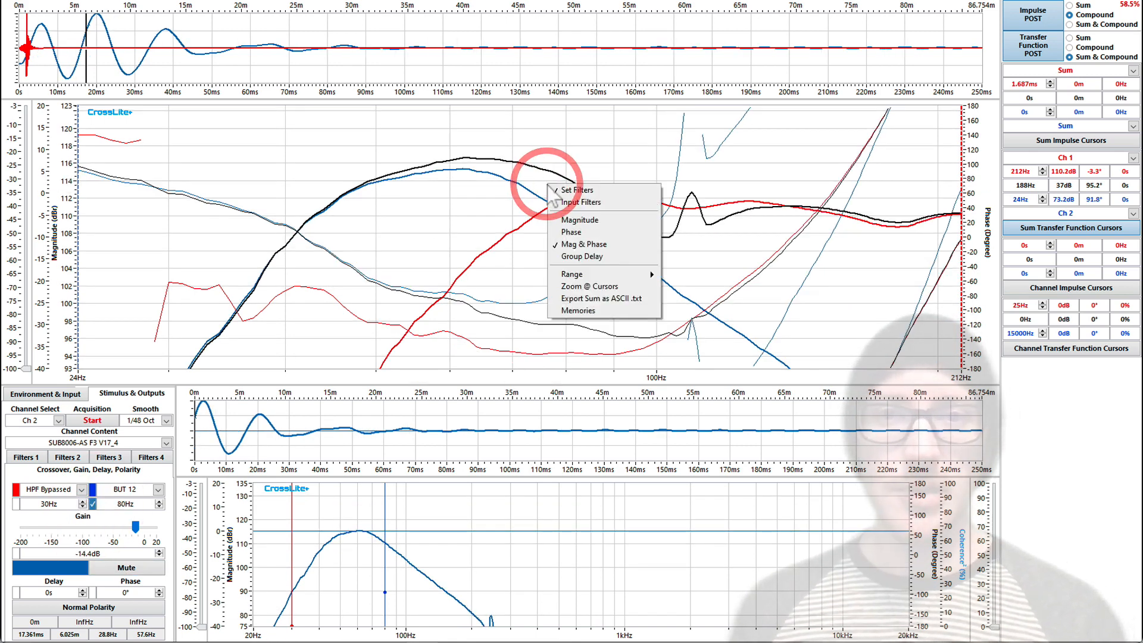
pyautogui.click(448, 191)
# - Get the recommended sub delay from SubAligner in Chrome, set the CrossLite+ subwoofer channel's delay to 9.97 ms and invert its polarity
pyautogui.press('super+Tab')
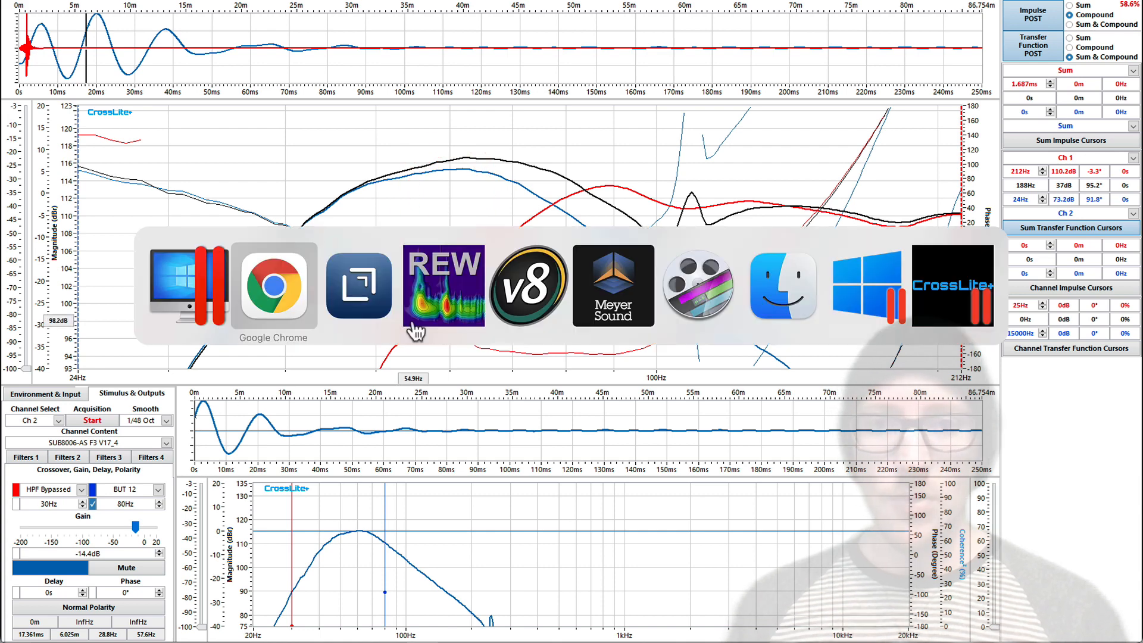
pyautogui.click(266, 304)
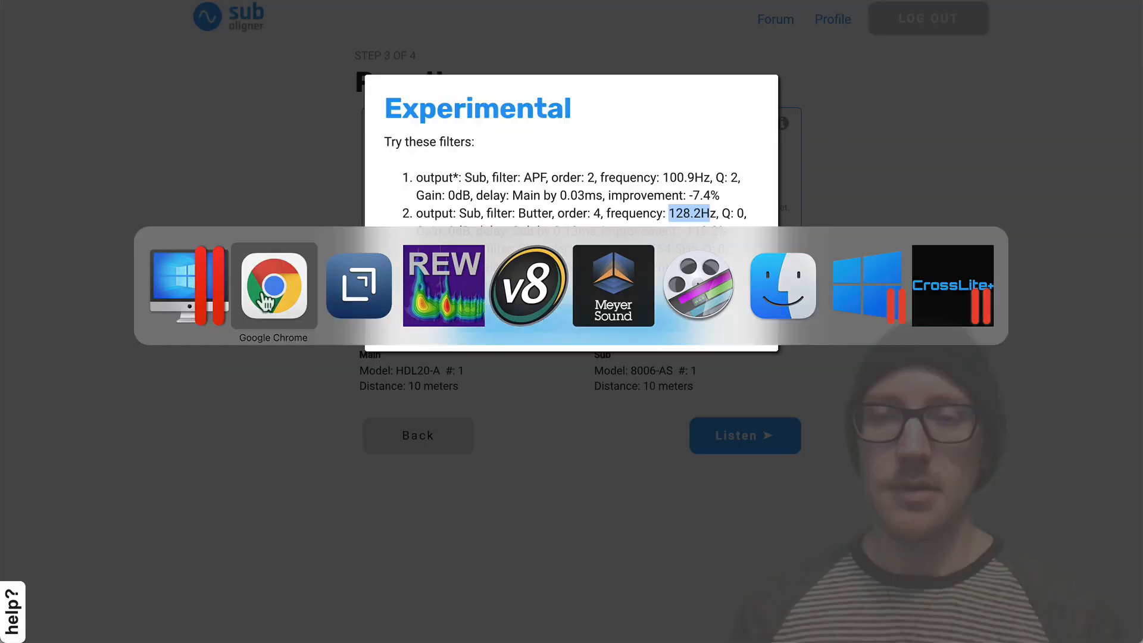
pyautogui.click(269, 250)
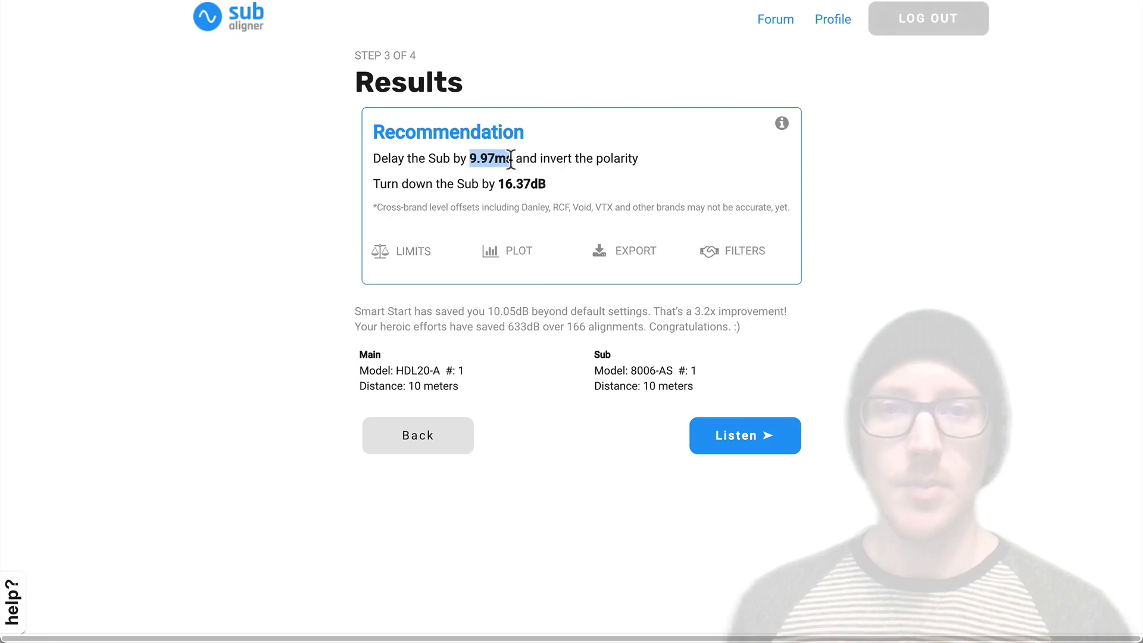
pyautogui.press('super+Tab')
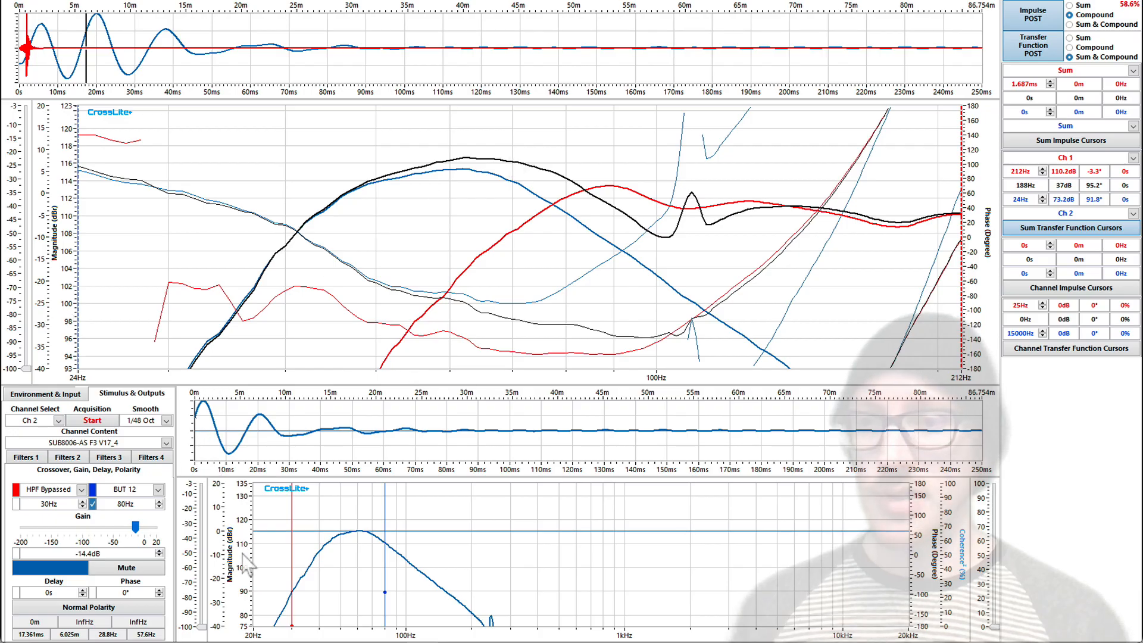
pyautogui.doubleClick(58, 590)
pyautogui.write('9.97ms')
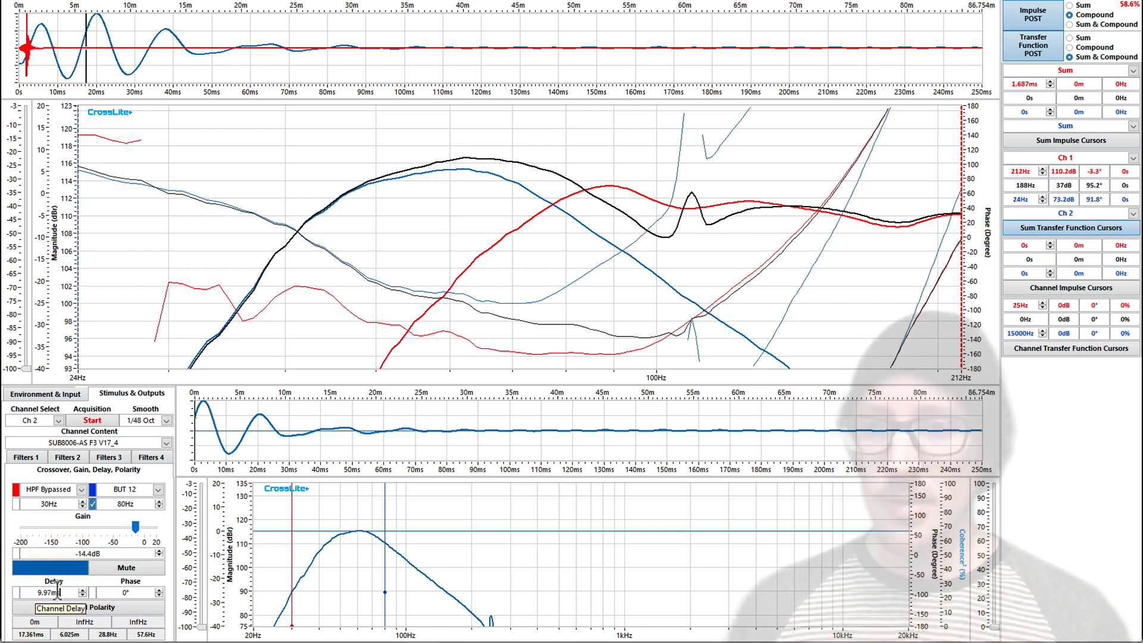
pyautogui.press('Return')
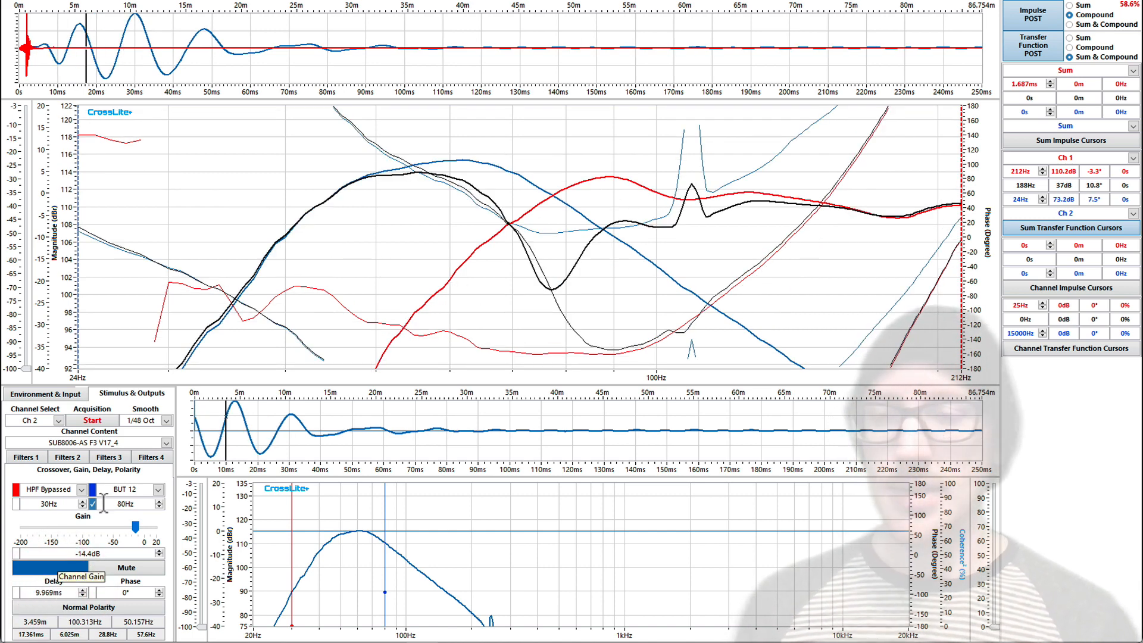
pyautogui.click(105, 608)
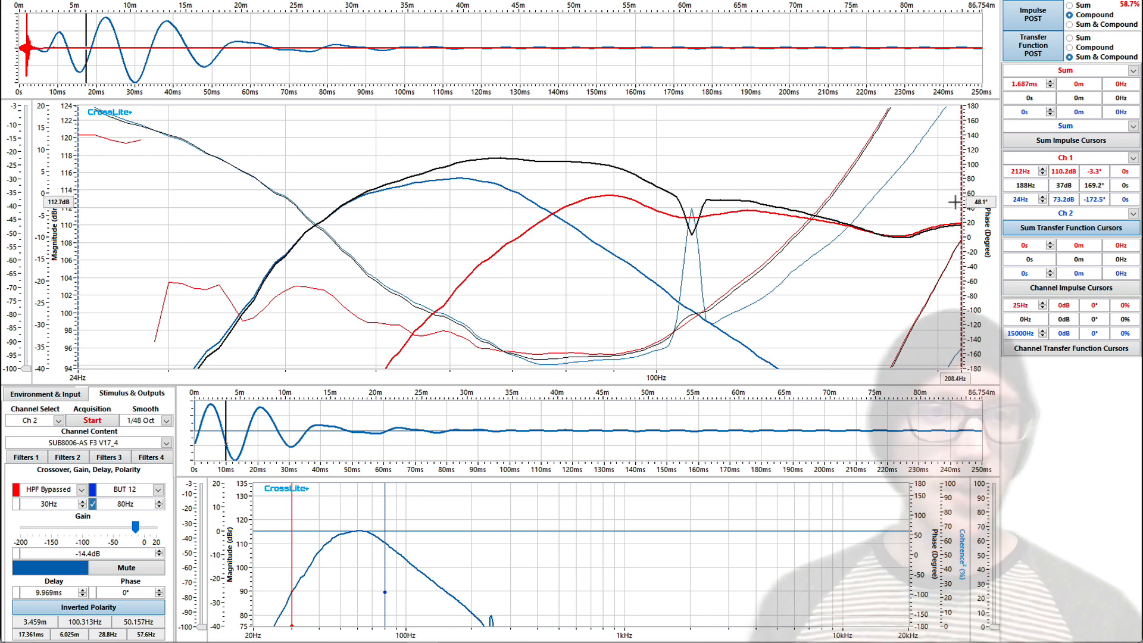
# - Place both sum transfer function cursors at 88 Hz and adjust the subwoofer channel's delay from the sum phase delta
pyautogui.moveTo(892, 208); pyautogui.dragTo(604, 204)
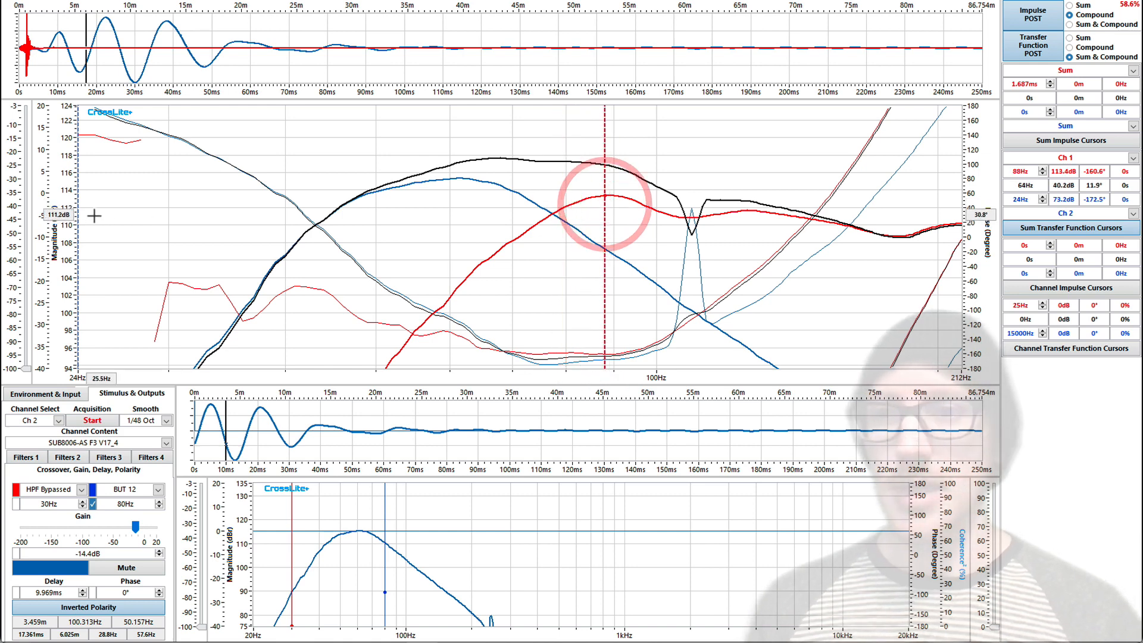
pyautogui.click(606, 202)
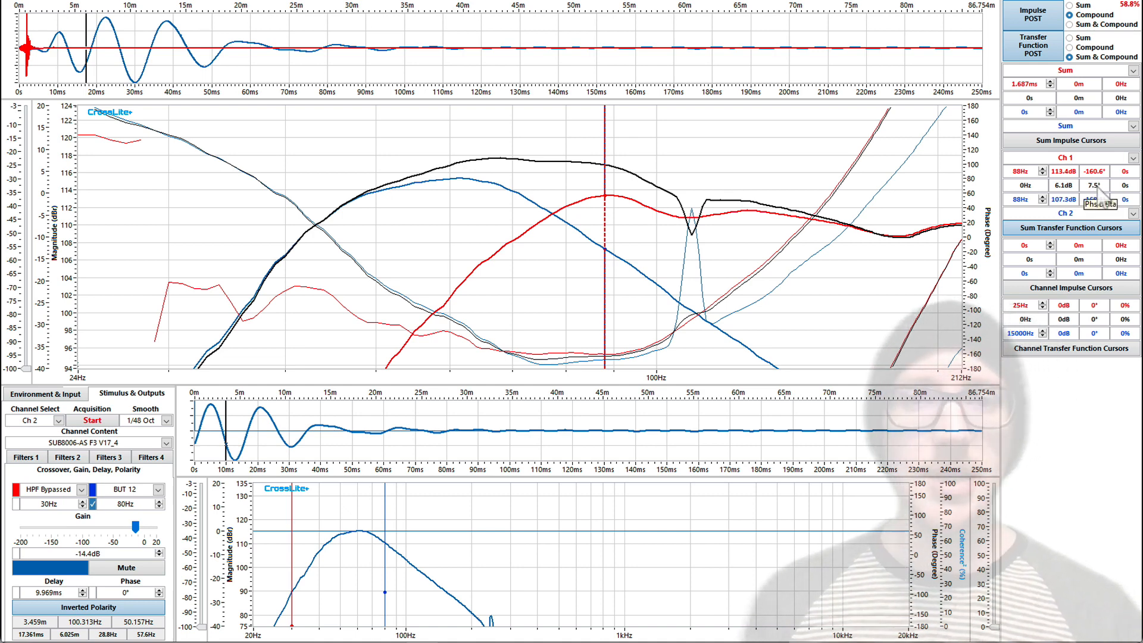
pyautogui.rightClick(57, 593)
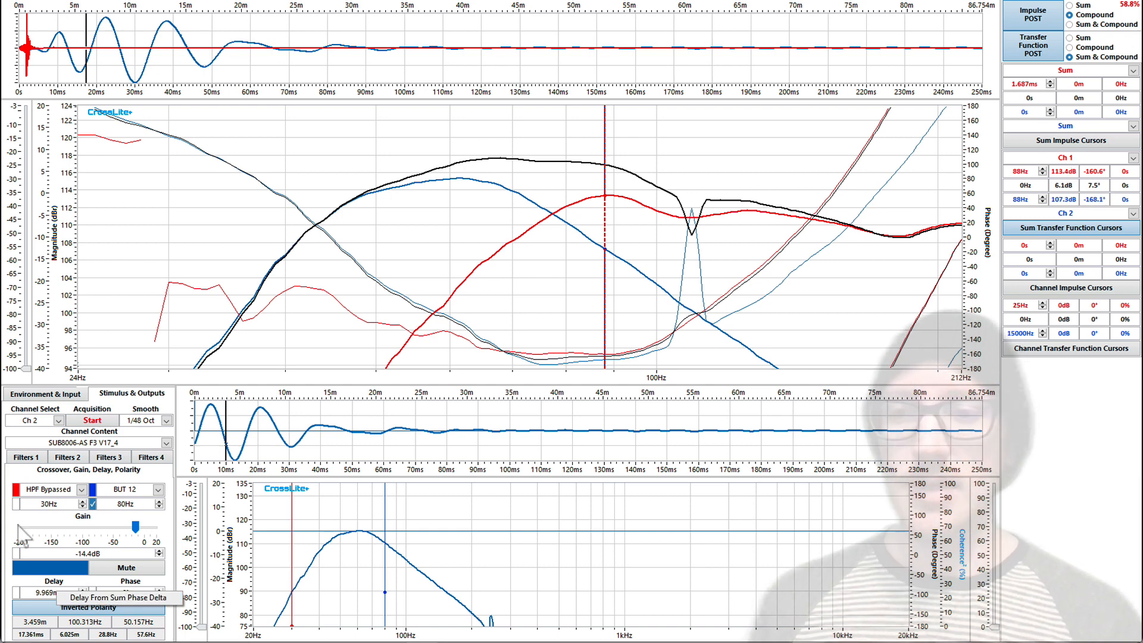
pyautogui.click(113, 597)
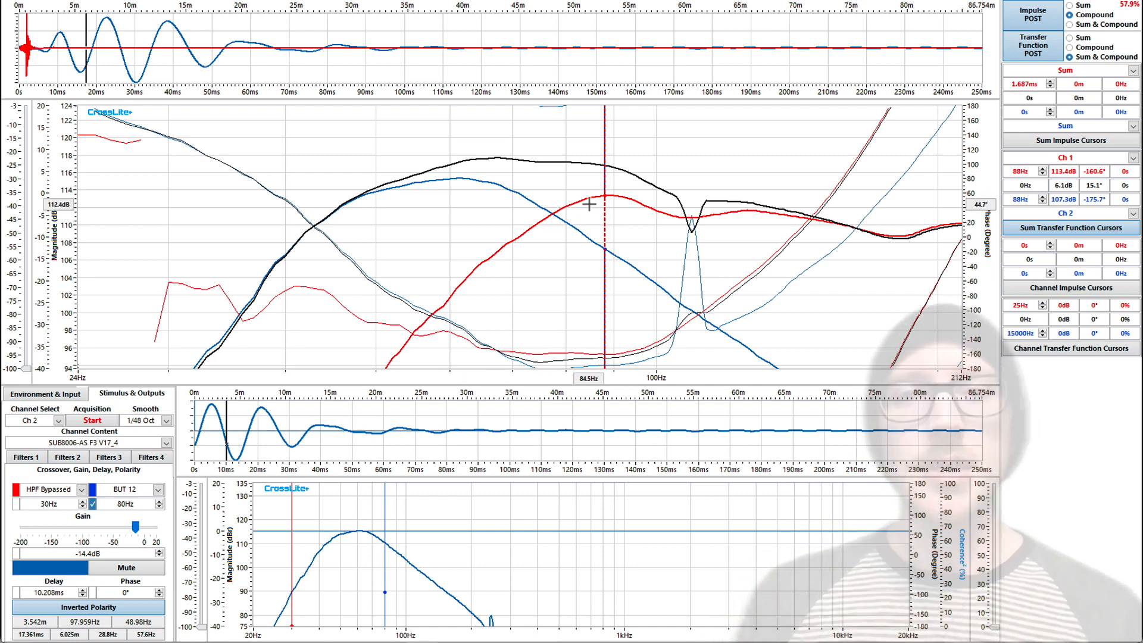
# - Memorize the current sum response as "10ms Inv" and display only that memory's magnitude
pyautogui.rightClick(486, 173)
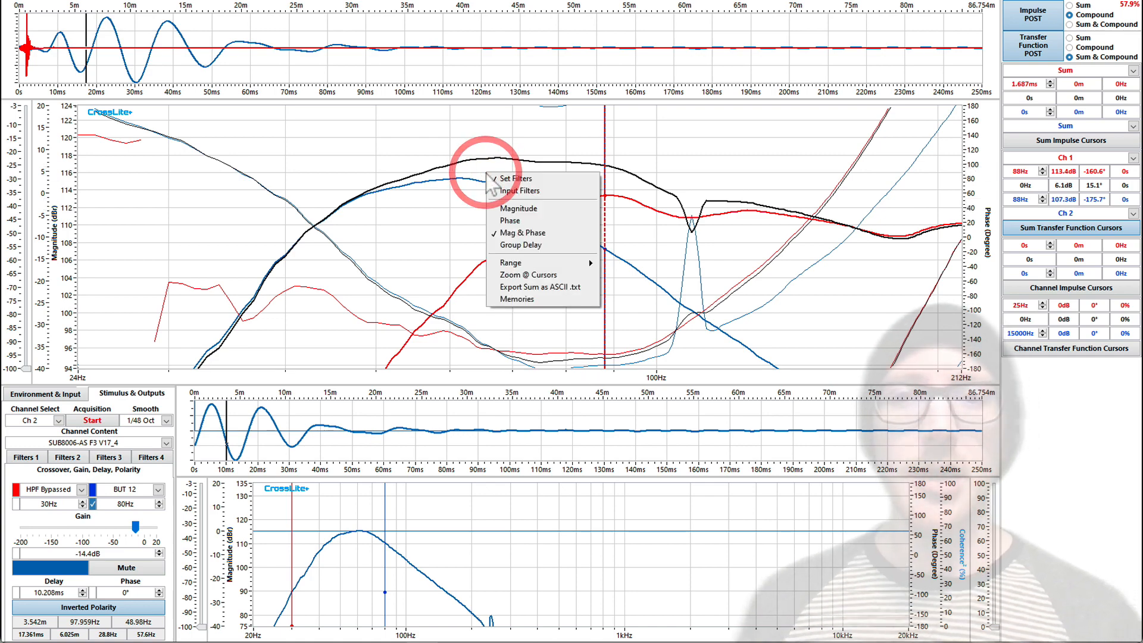
pyautogui.click(544, 299)
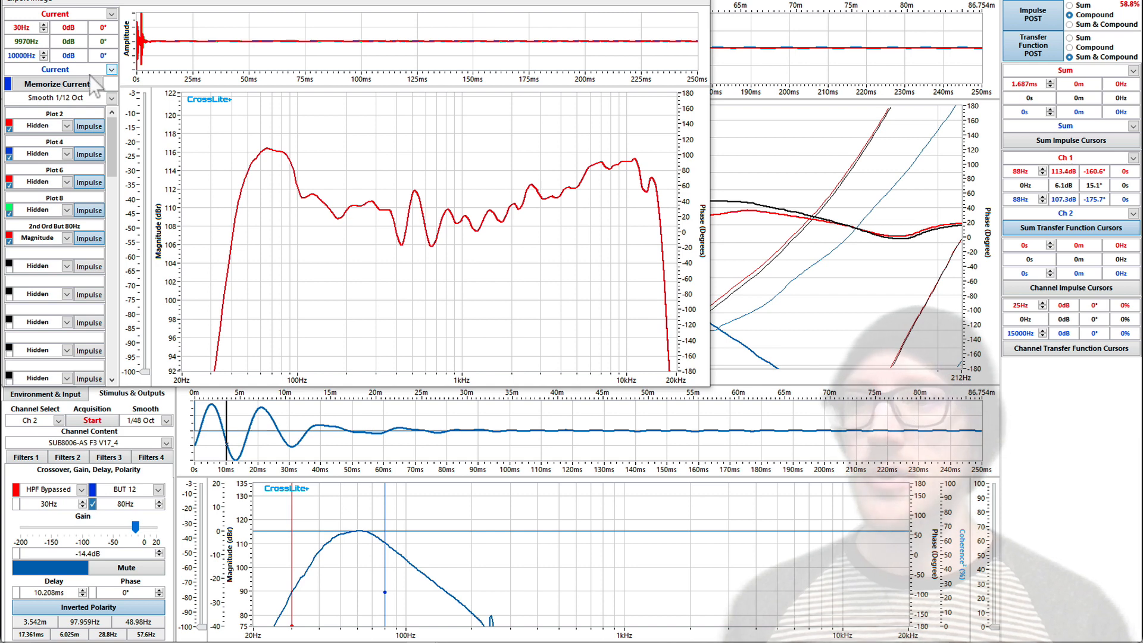
pyautogui.click(69, 85)
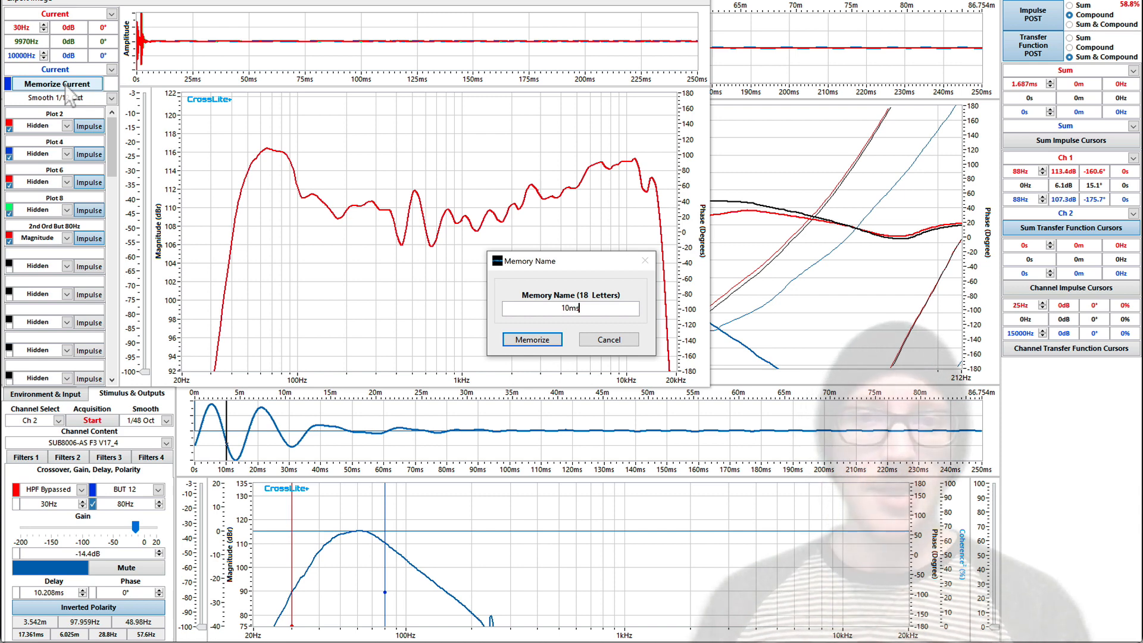
pyautogui.write('10ms Inv')
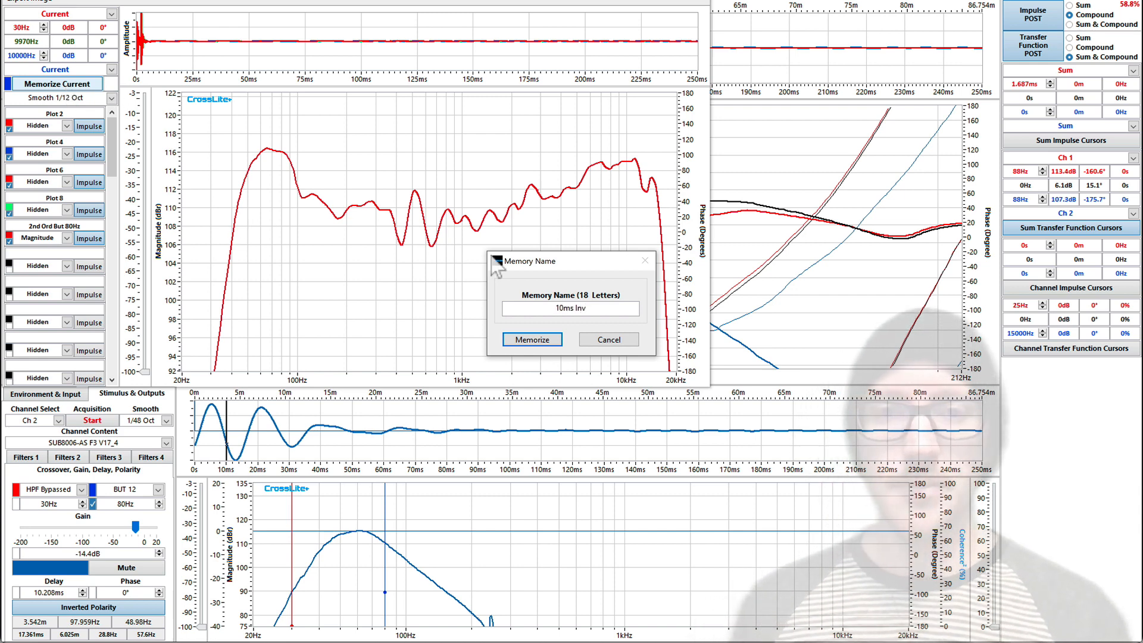
pyautogui.click(546, 340)
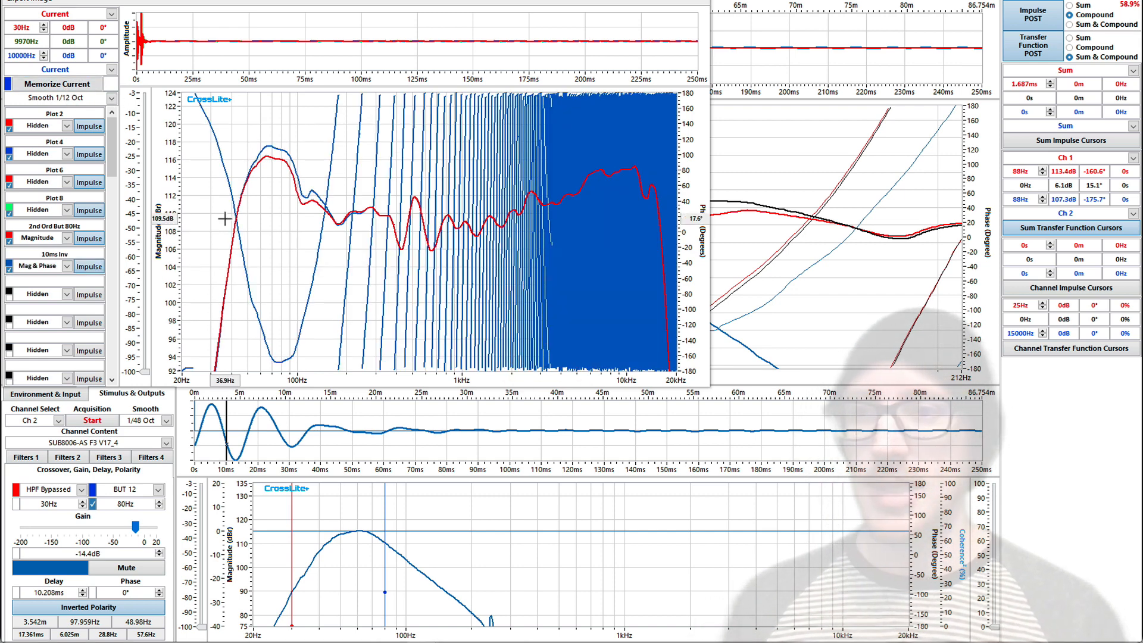
pyautogui.click(57, 266)
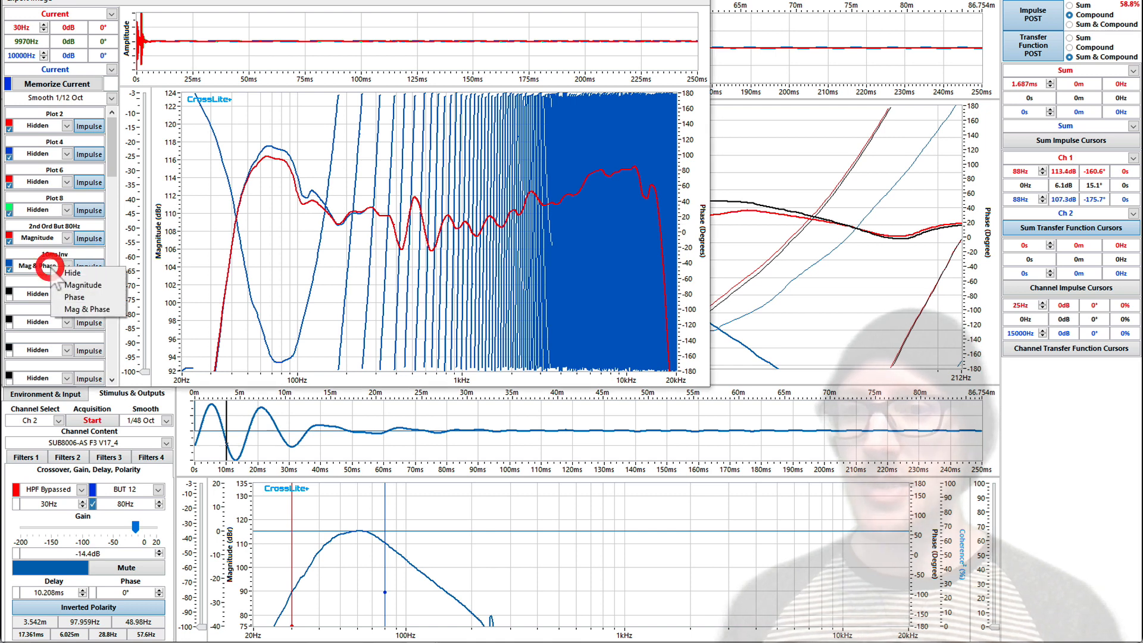
pyautogui.click(67, 286)
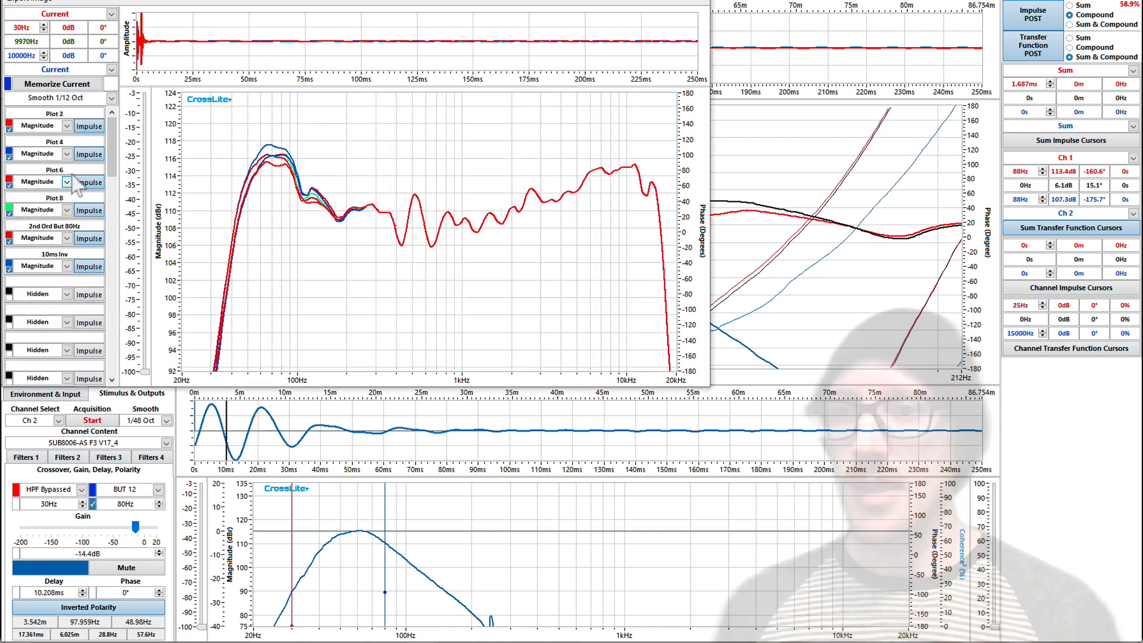
# - Hide the memorized traces Plot 8, Plot 6, Plot 4 and Plot 2, leaving "2nd Ord But 80Hz" and "10ms Inv" displayed
pyautogui.click(67, 210)
pyautogui.click(51, 221)
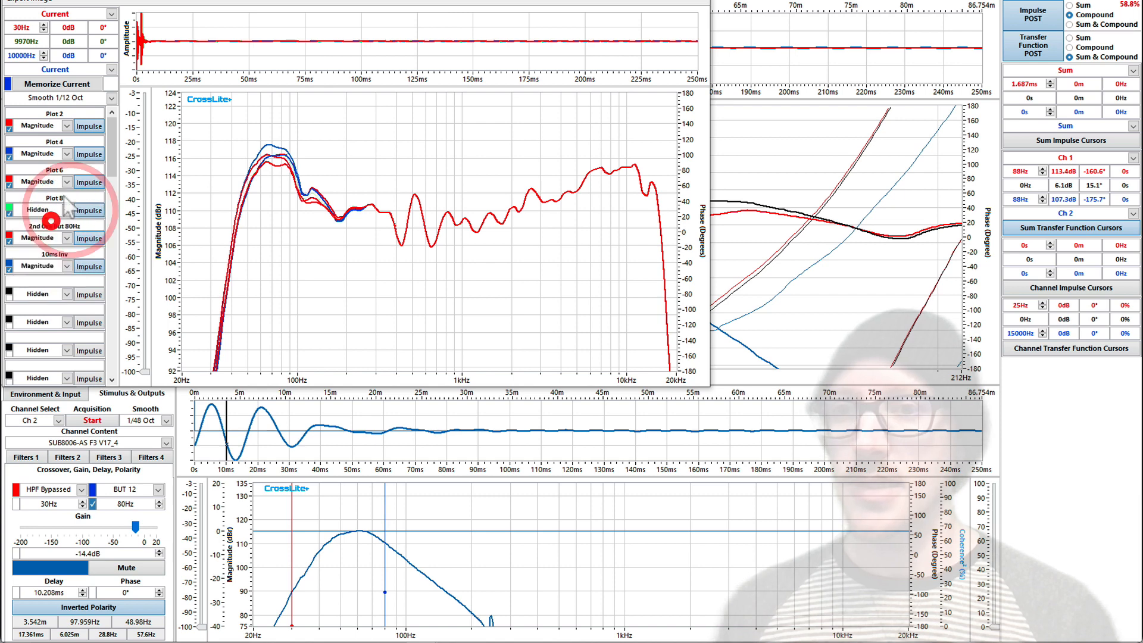
pyautogui.click(65, 182)
pyautogui.click(55, 195)
pyautogui.click(67, 154)
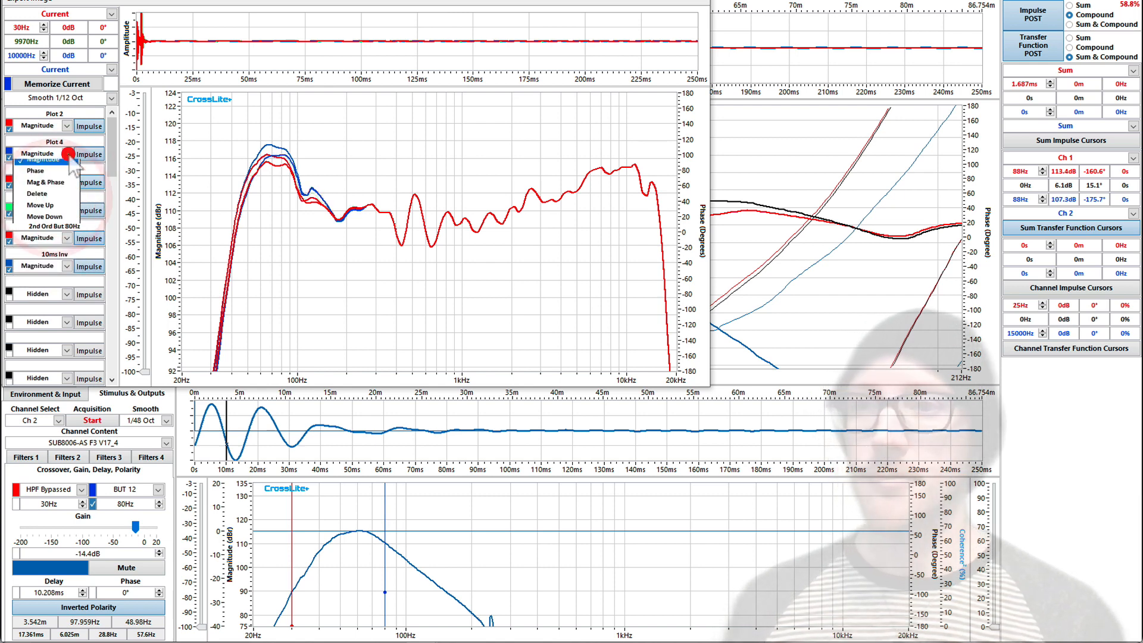
pyautogui.click(39, 165)
pyautogui.click(66, 125)
pyautogui.click(38, 137)
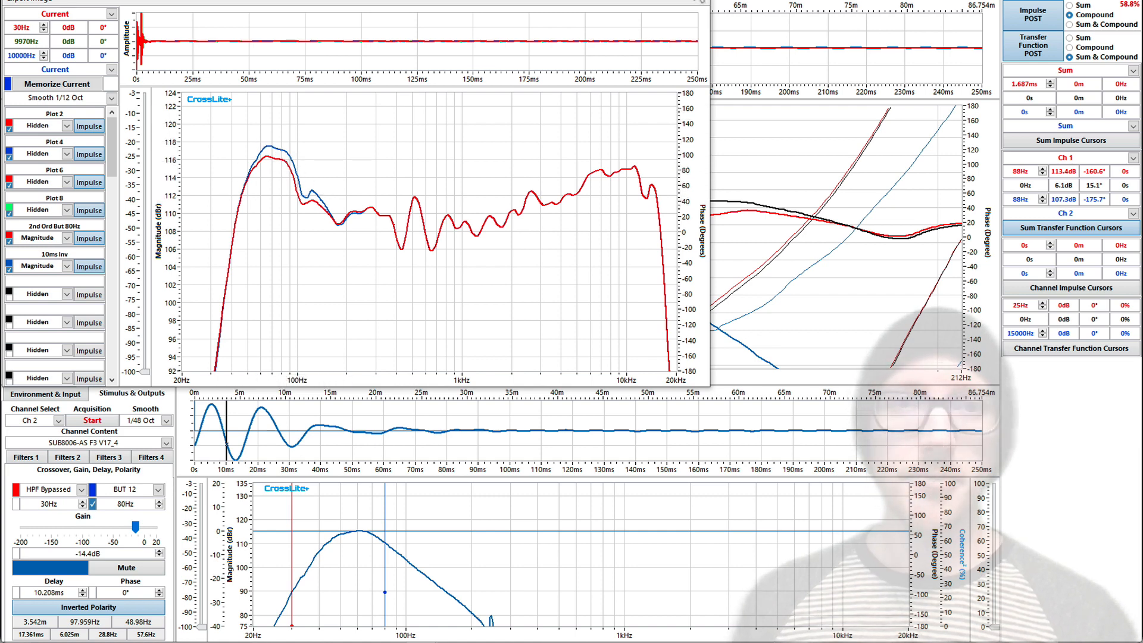
# - Close the memories window, reset the subwoofer channel's delay to 0 s and return its polarity to normal
pyautogui.click(702, 2)
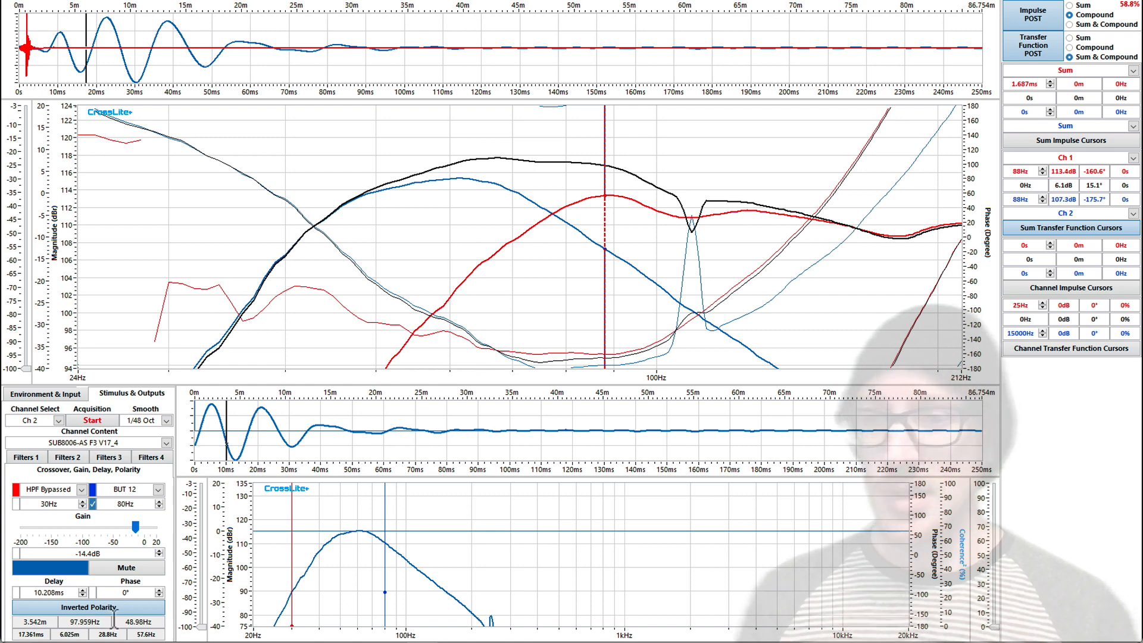
pyautogui.rightClick(49, 592)
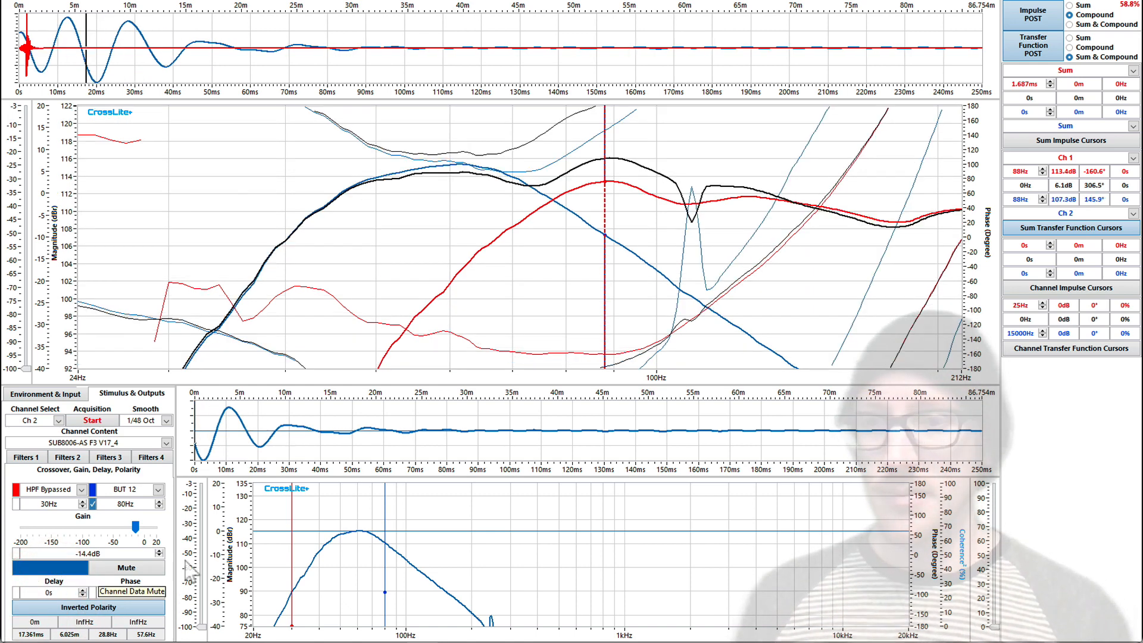
pyautogui.click(143, 603)
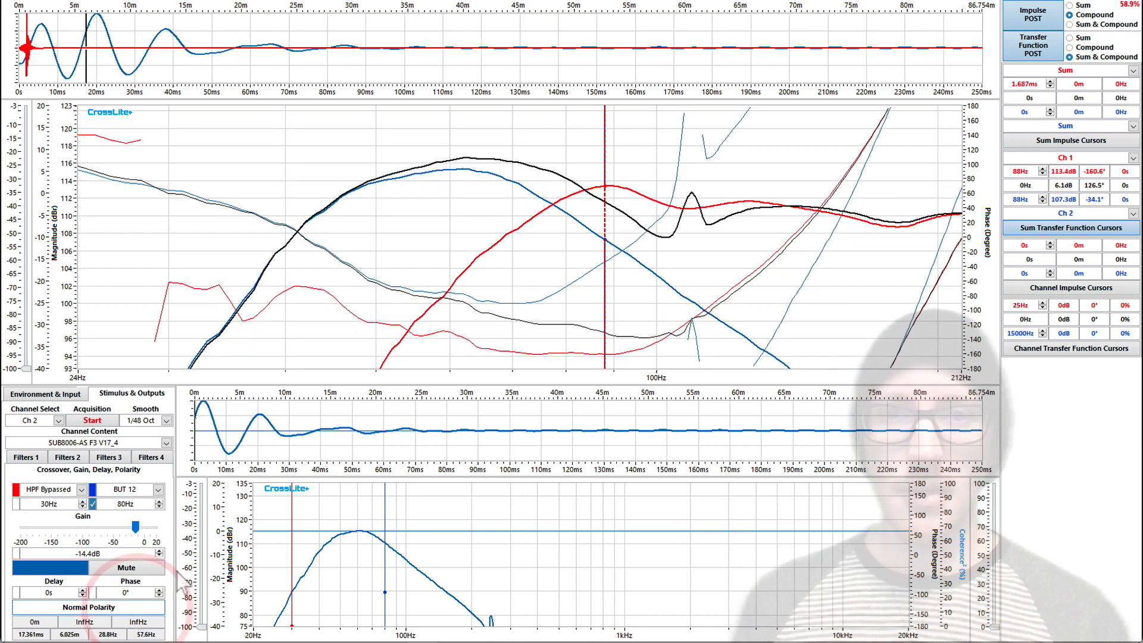
# - Check the sum transfer function with magnitude only, and set the plot to show phase only
pyautogui.rightClick(459, 198)
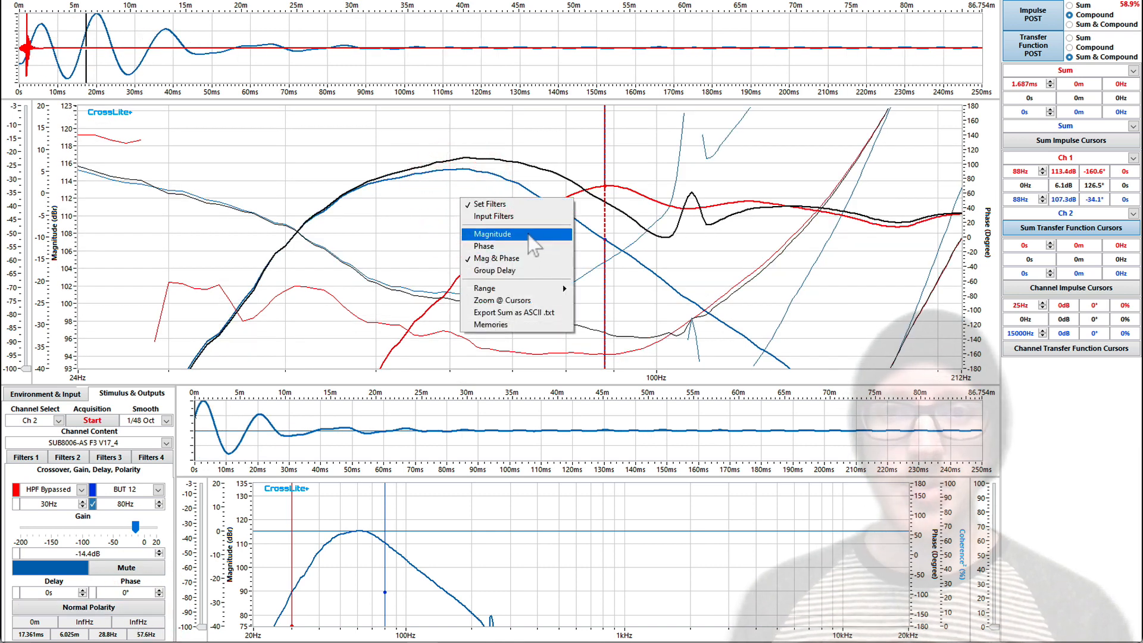
pyautogui.click(528, 234)
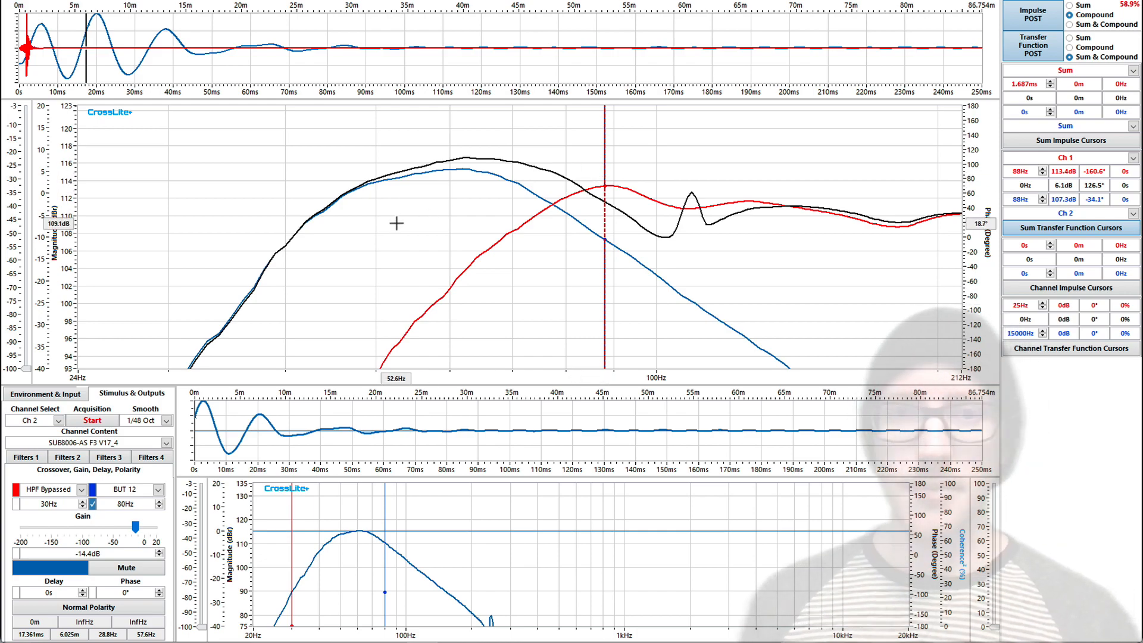
pyautogui.press('super+Tab')
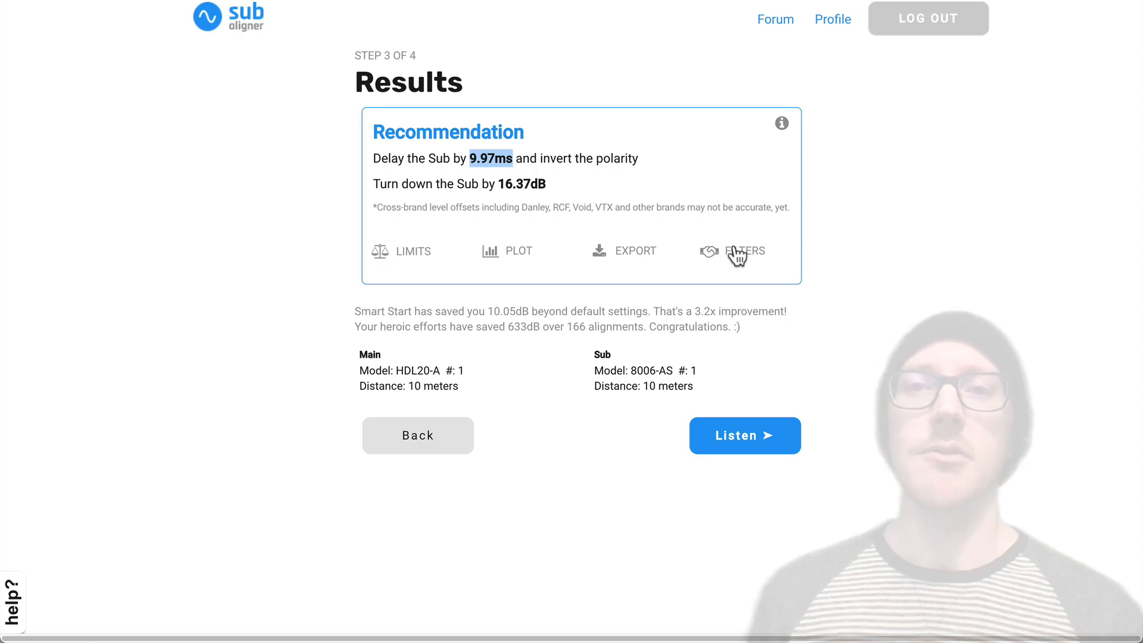
pyautogui.press('super+Tab')
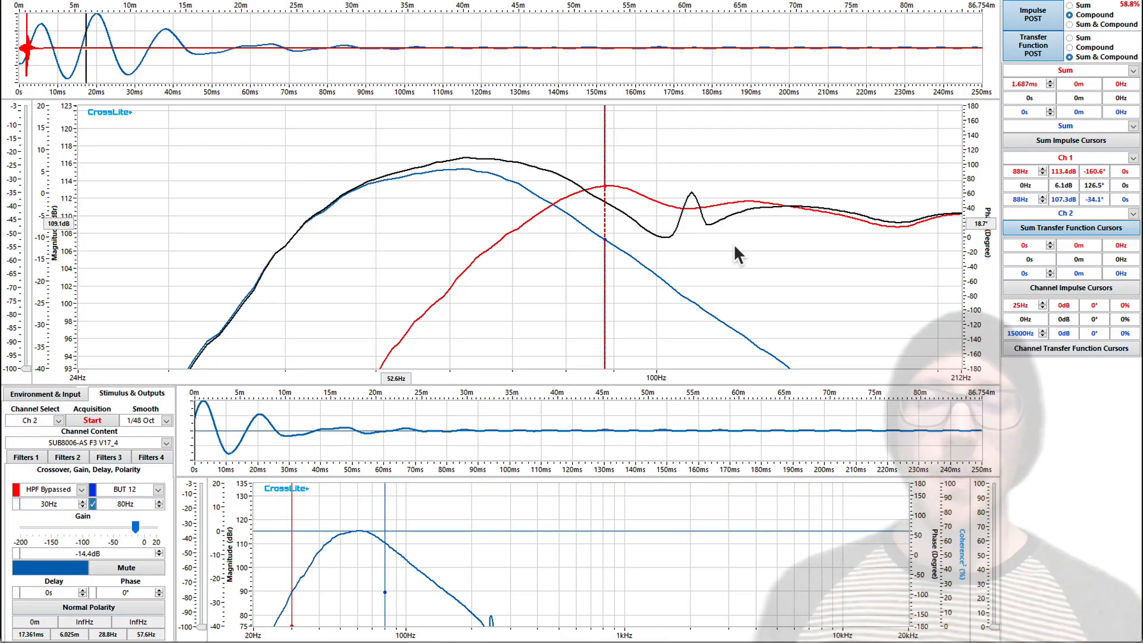
pyautogui.rightClick(511, 204)
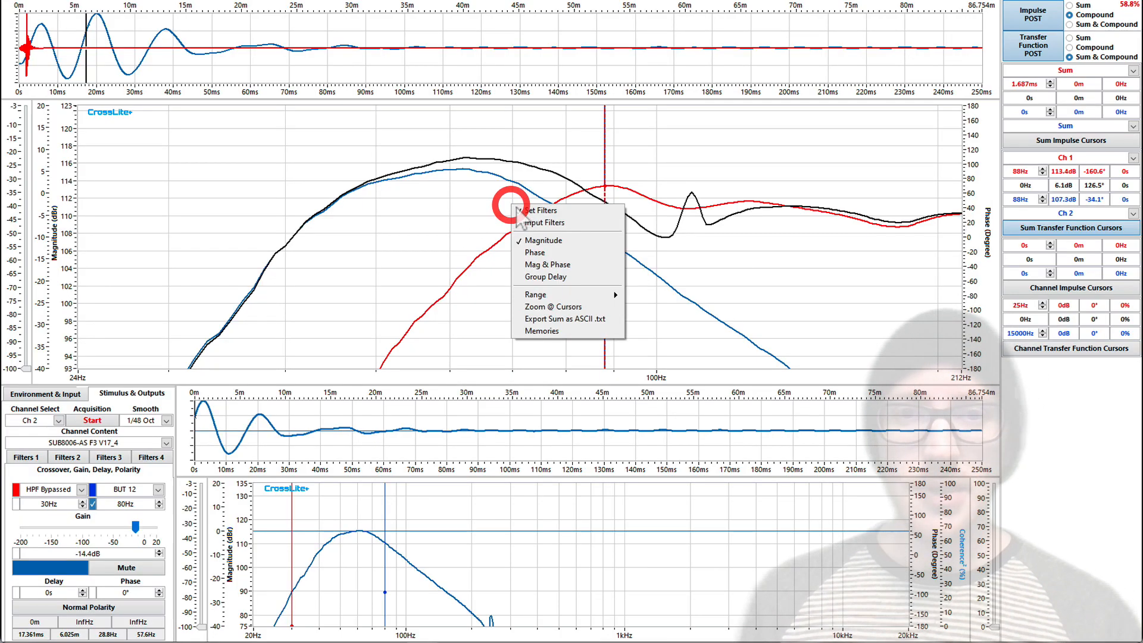
pyautogui.click(548, 253)
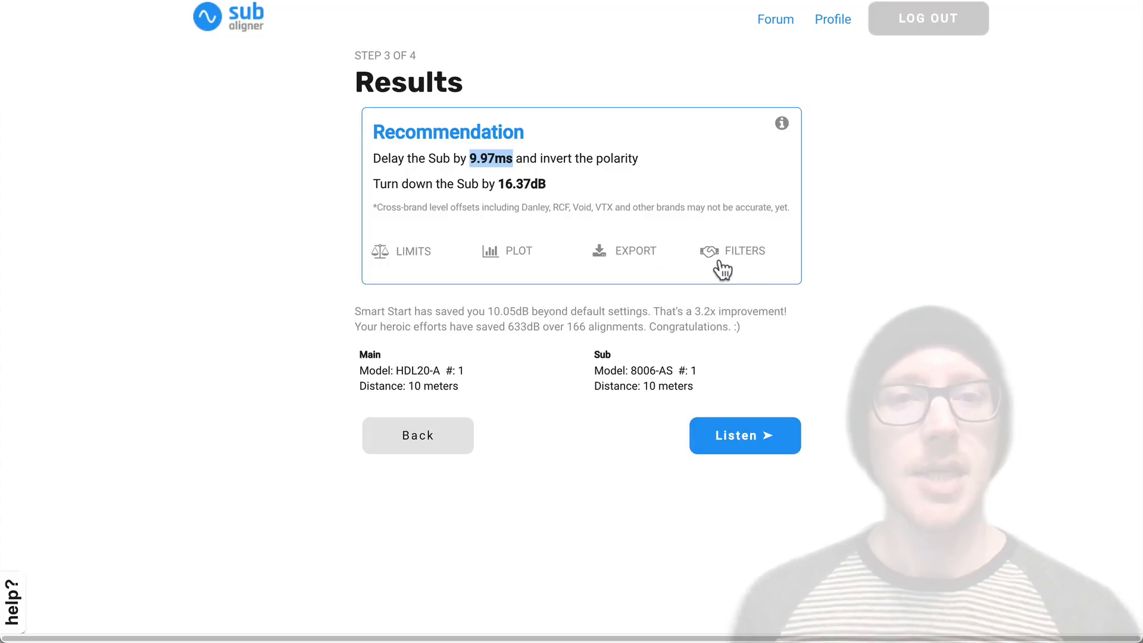
# - Switch to SubAligner, open the experimental filter suggestions and read the first suggestion's filter type, frequency and Q
pyautogui.click(727, 257)
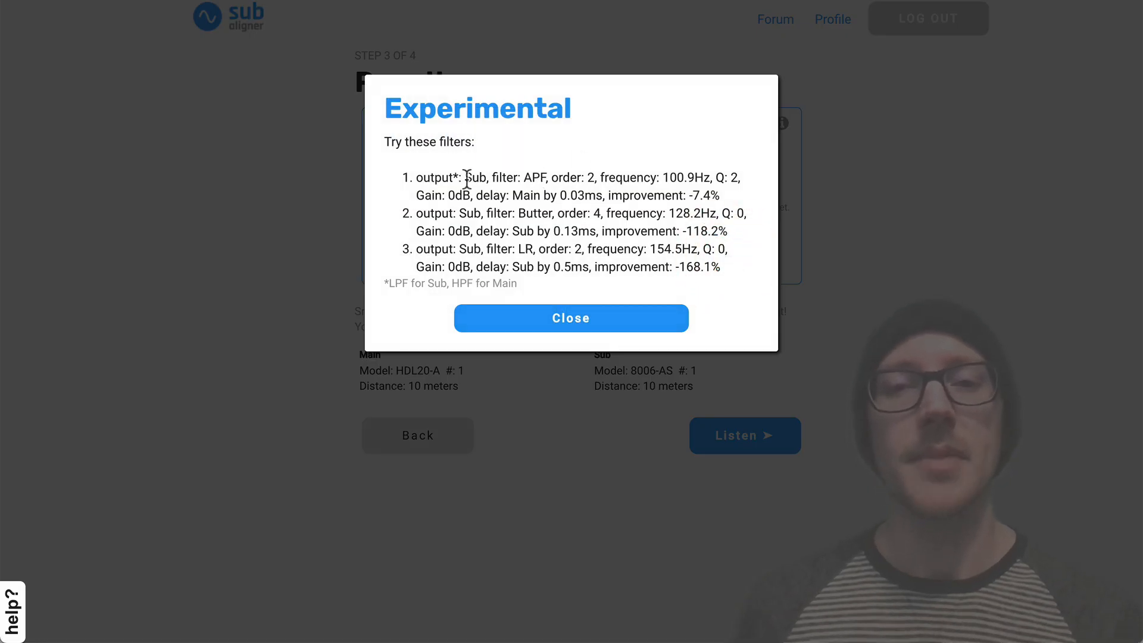
pyautogui.doubleClick(546, 178)
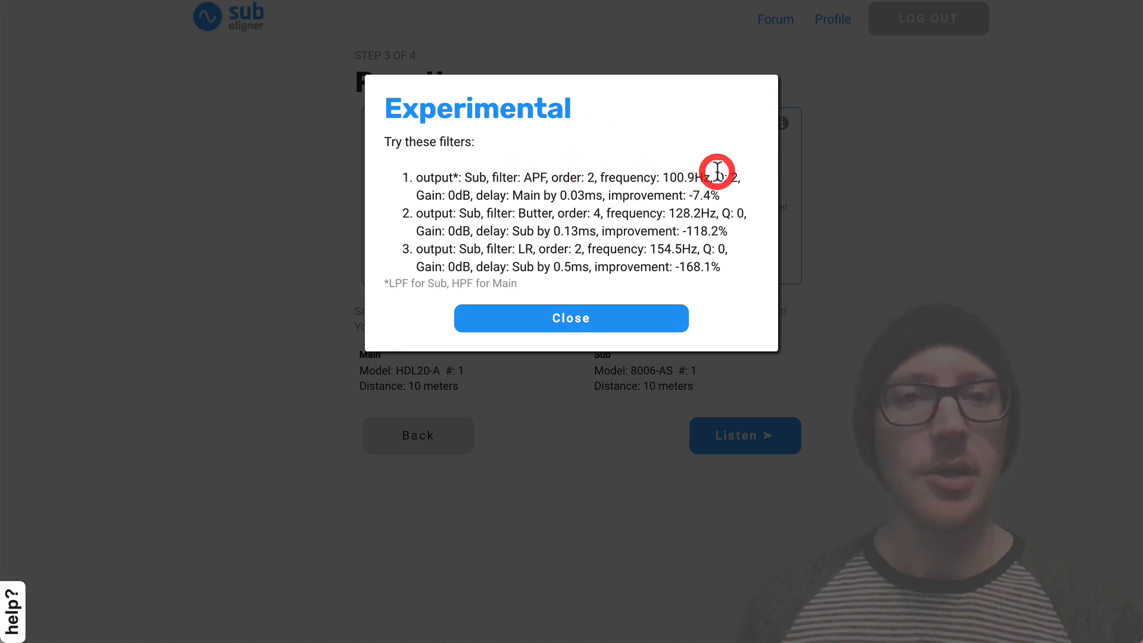
pyautogui.doubleClick(737, 177)
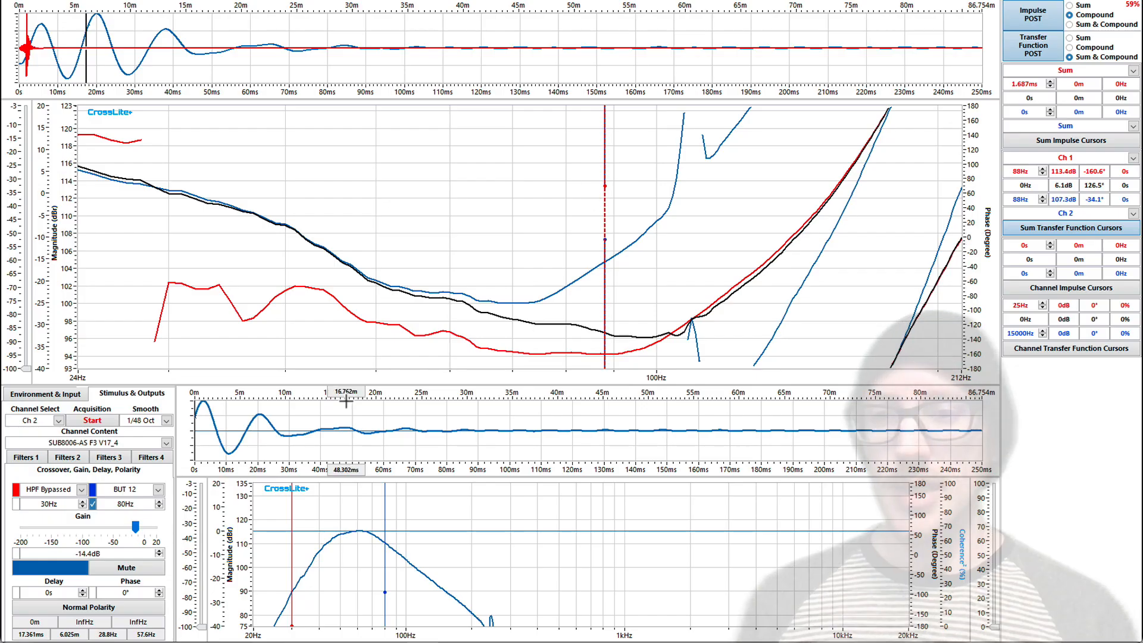
# - Switch to CrossLite+ and compare the sum phase with the subwoofer channel's 100 Hz second-order all-pass filter engaged and bypassed
pyautogui.click(36, 459)
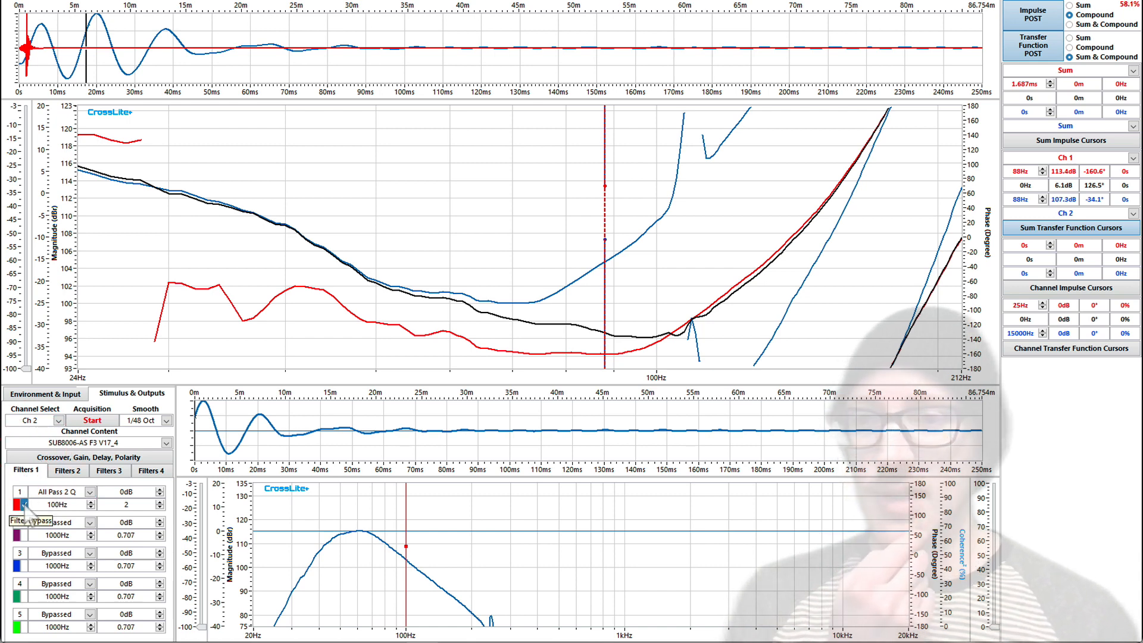
pyautogui.click(25, 505)
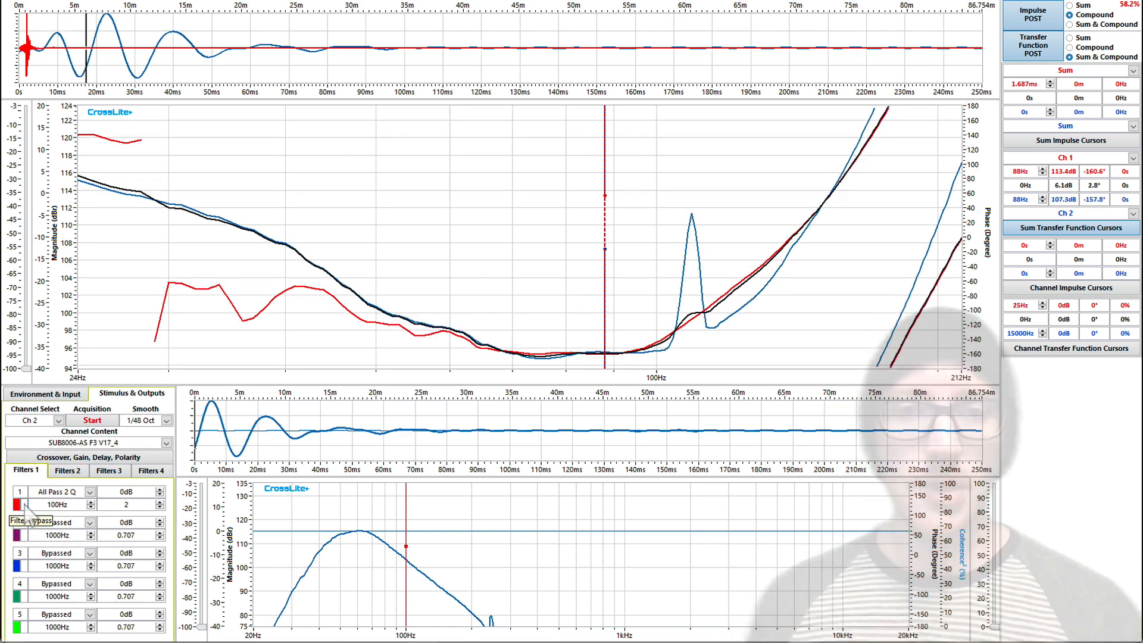
pyautogui.click(24, 504)
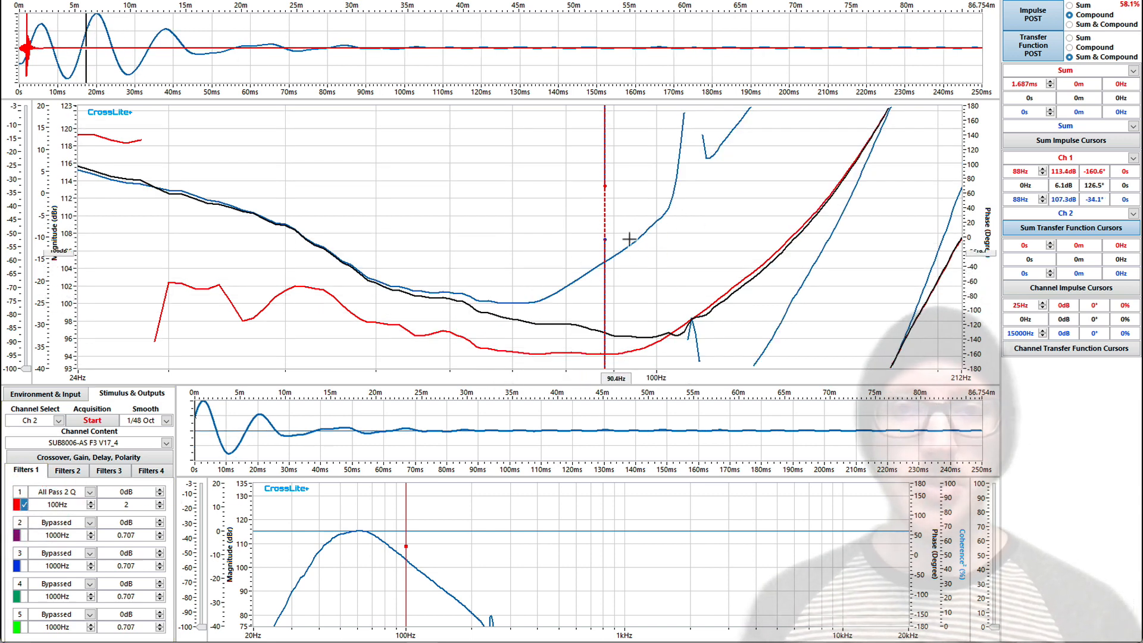
# - Set the subwoofer channel plot to show only the phase of its crossover and filters, and engage the 100 Hz all-pass filter
pyautogui.rightClick(510, 551)
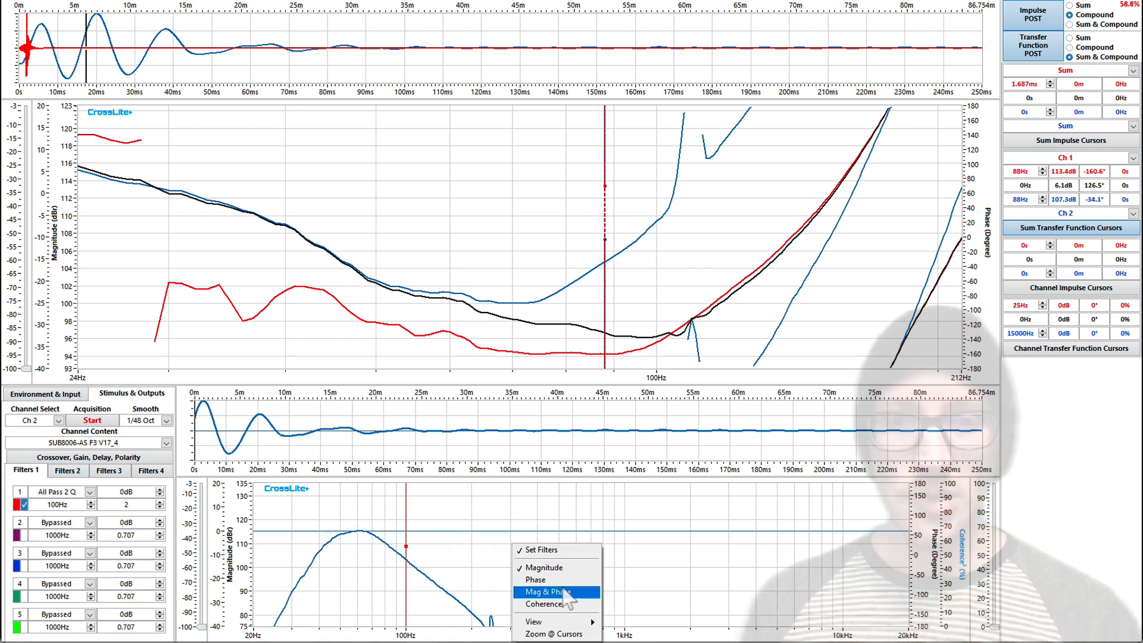
pyautogui.moveTo(575, 621)
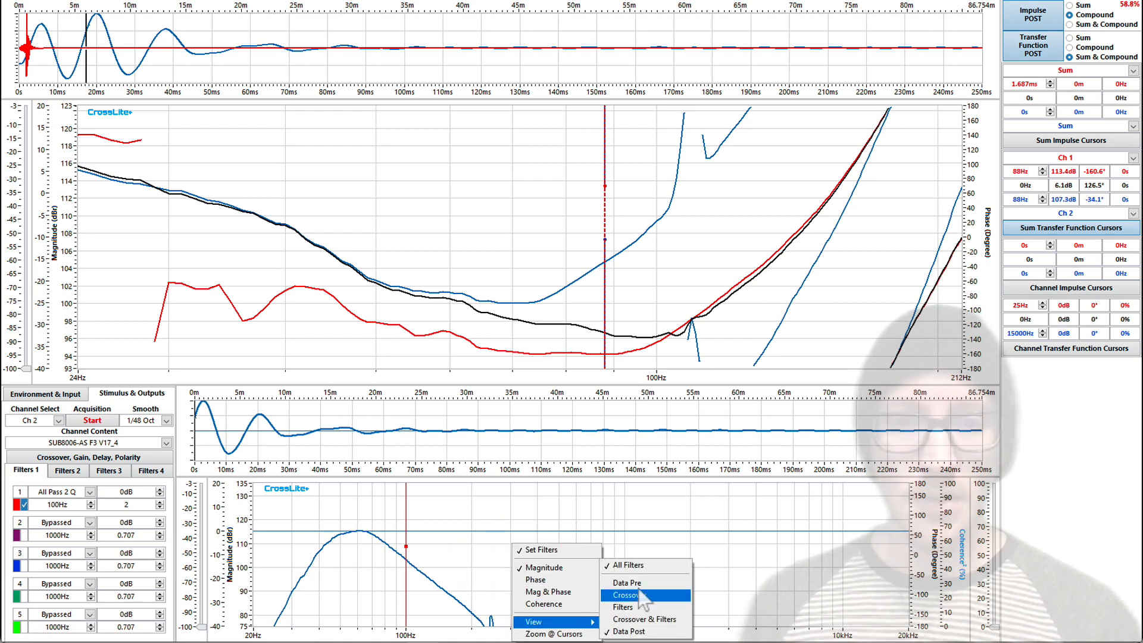
pyautogui.click(646, 619)
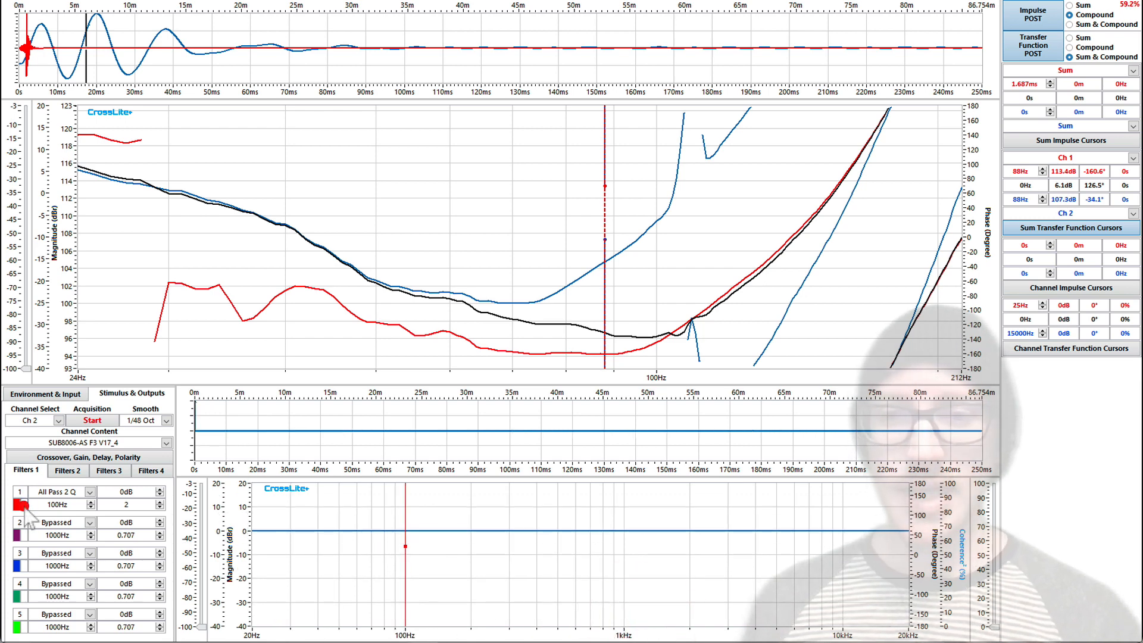
pyautogui.click(22, 506)
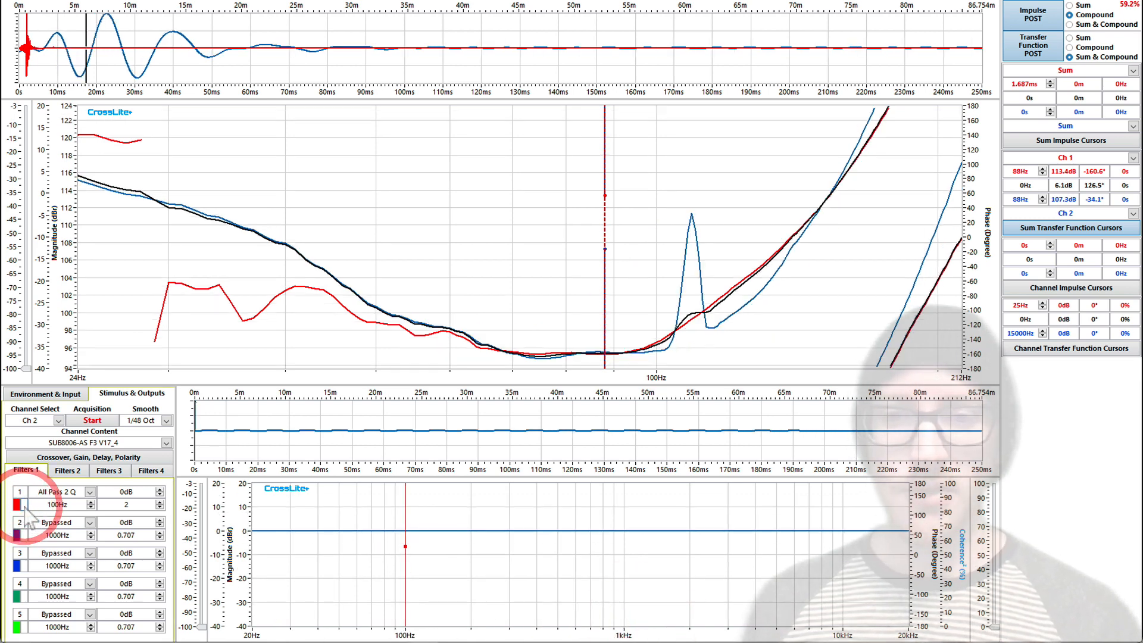
pyautogui.rightClick(457, 528)
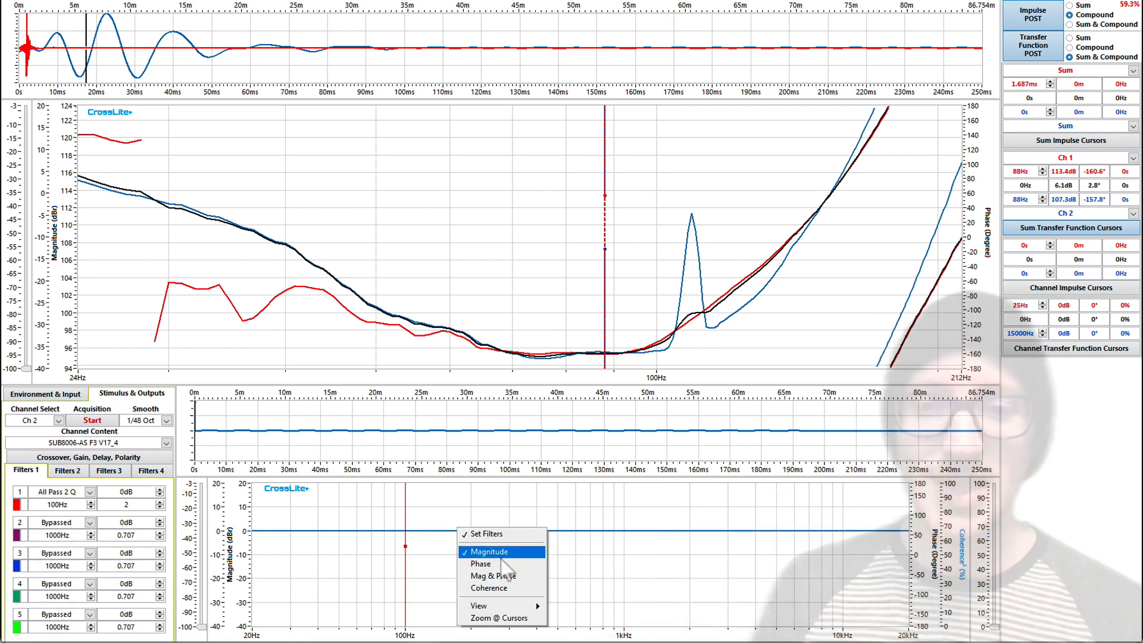
pyautogui.click(503, 564)
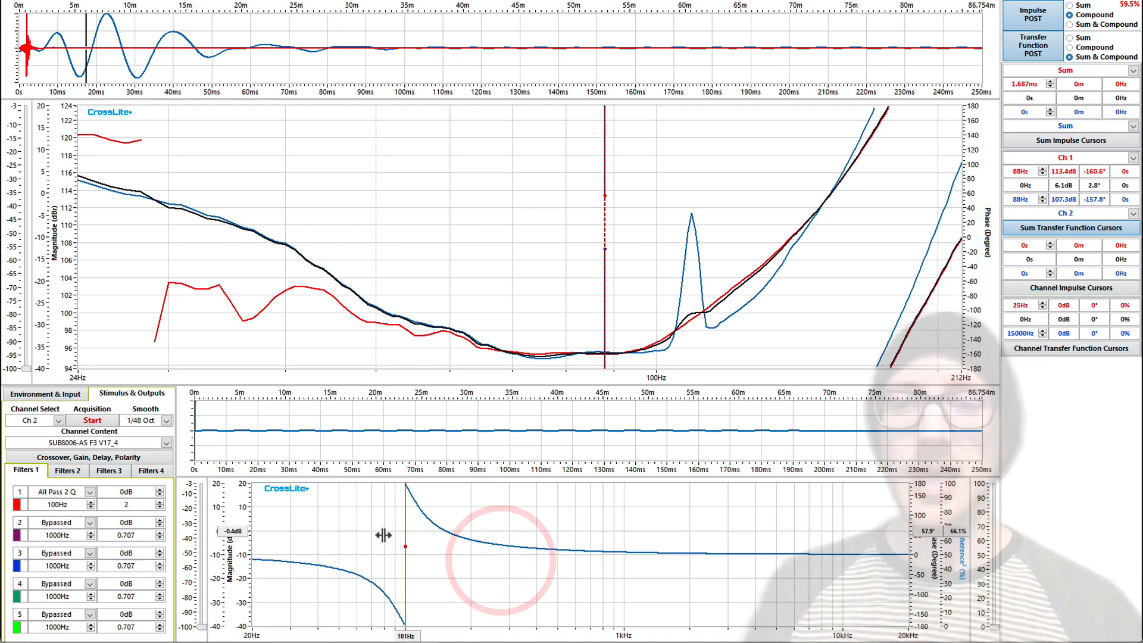
pyautogui.click(24, 504)
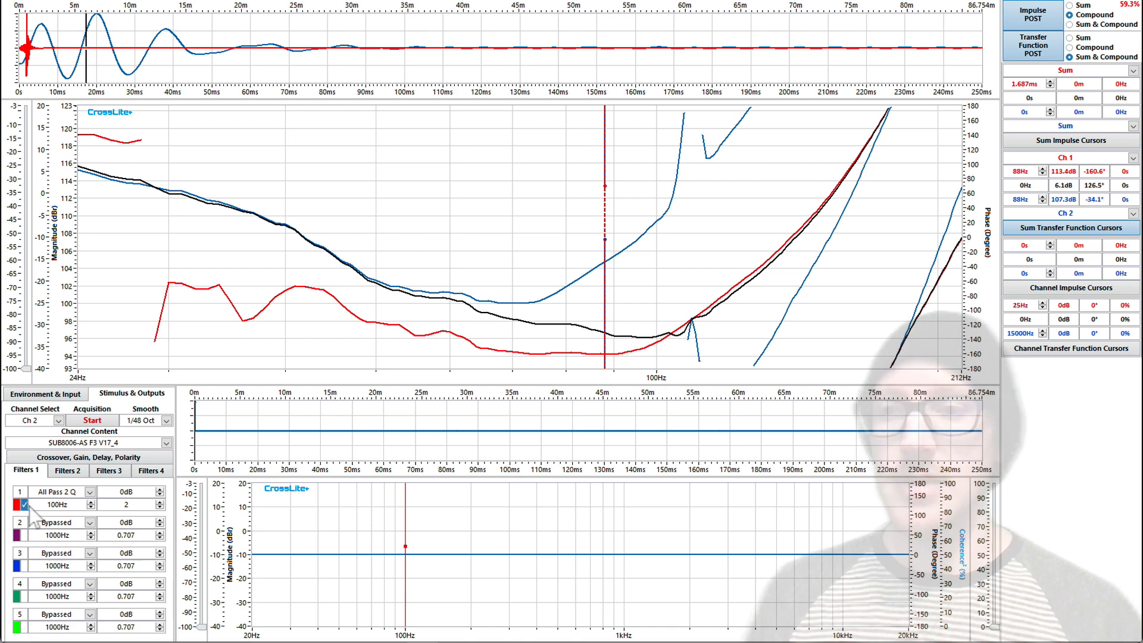
pyautogui.click(25, 505)
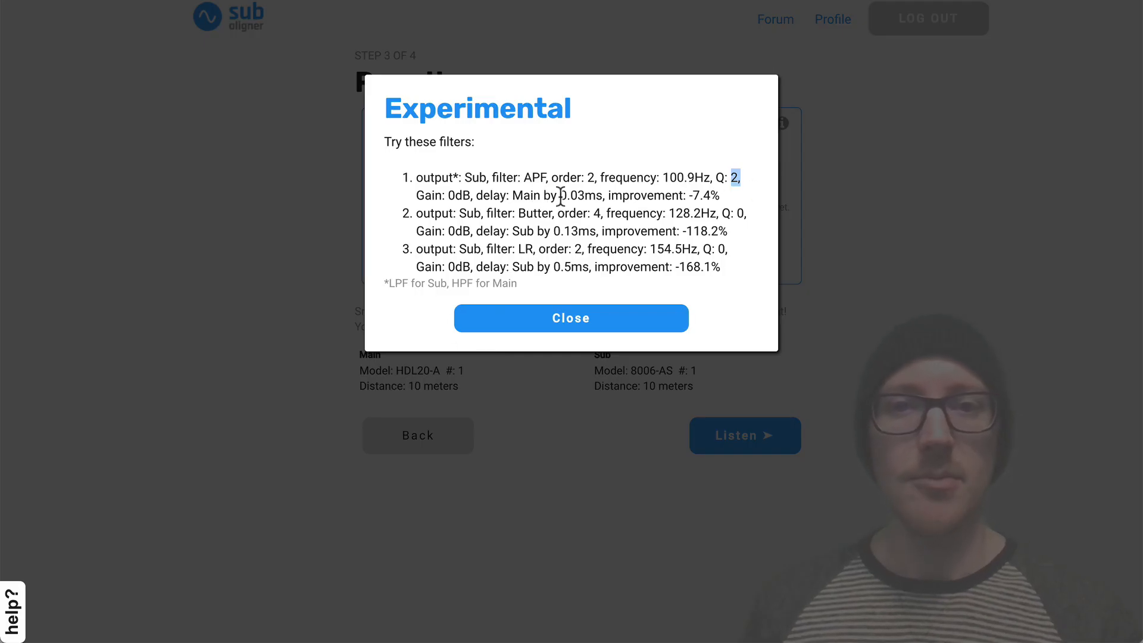
# - Switch to SubAligner and highlight the main delay value in the first filter suggestion
pyautogui.click(597, 199)
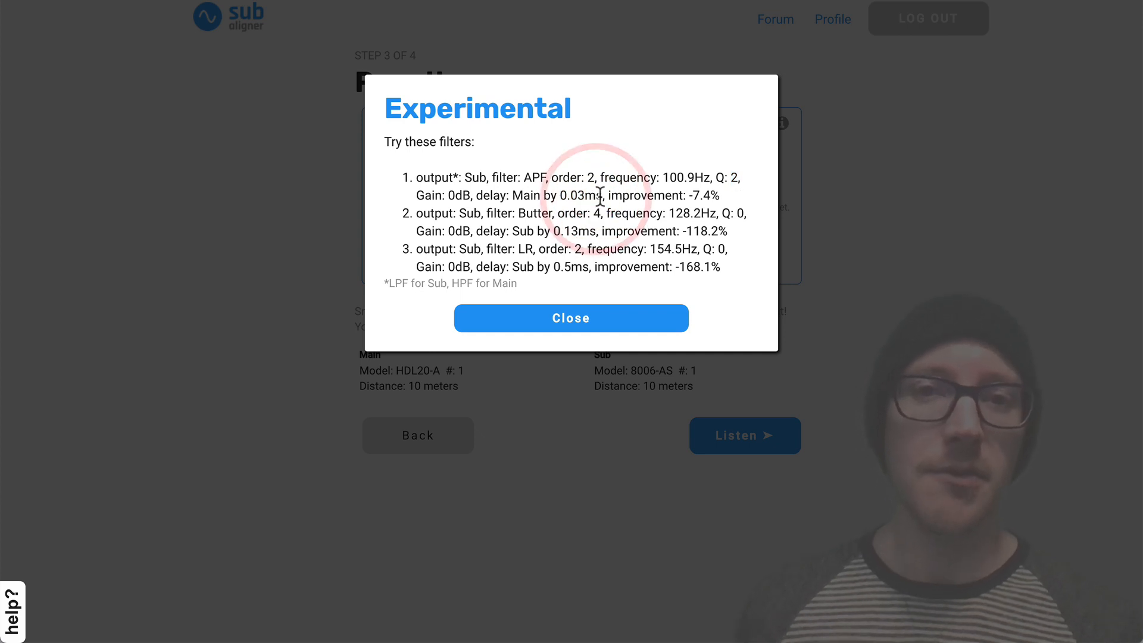
pyautogui.click(563, 202)
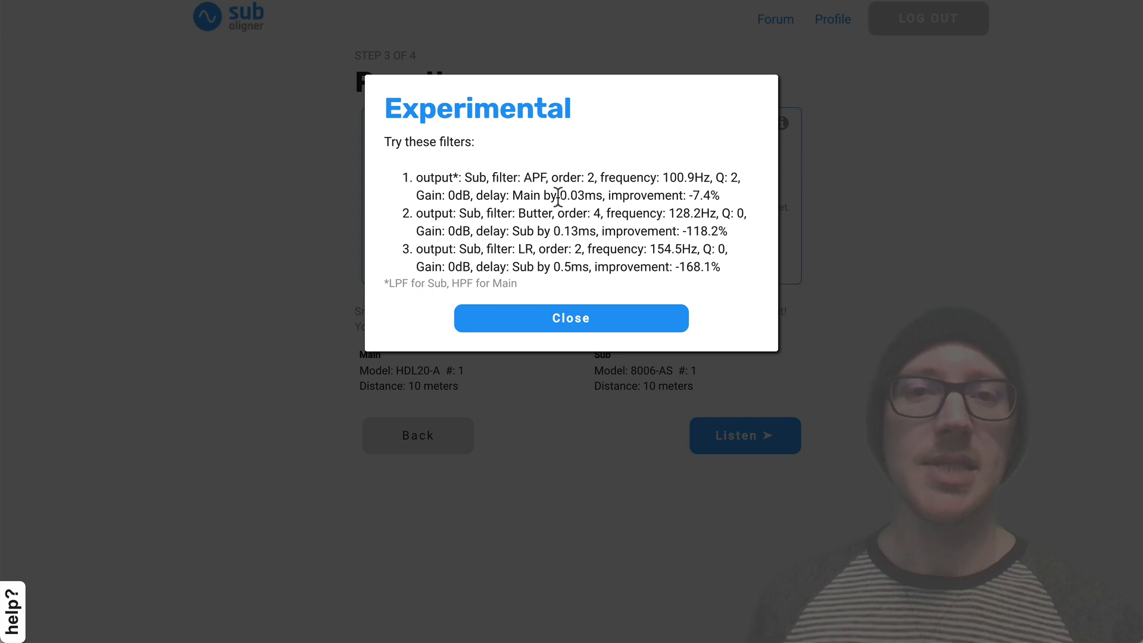
pyautogui.click(575, 195)
pyautogui.moveTo(560, 195); pyautogui.dragTo(601, 192)
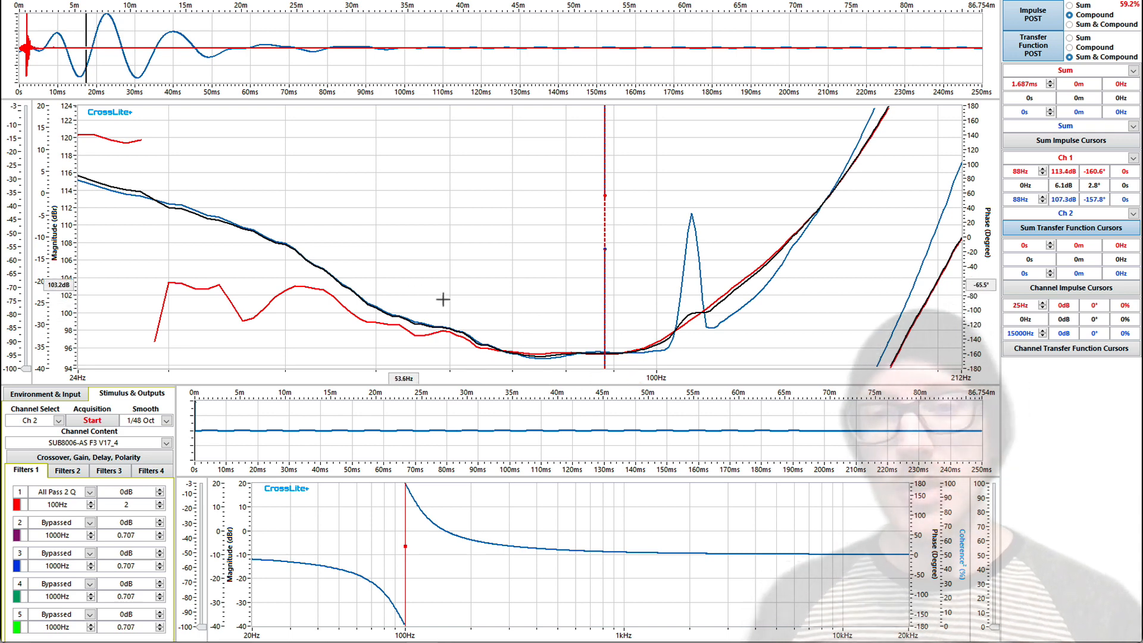
# - Switch to CrossLite+, show the sum's magnitude and phase, and memorize the current response as "APF 2nd Ord 100Hz" with magnitude displayed
pyautogui.rightClick(444, 209)
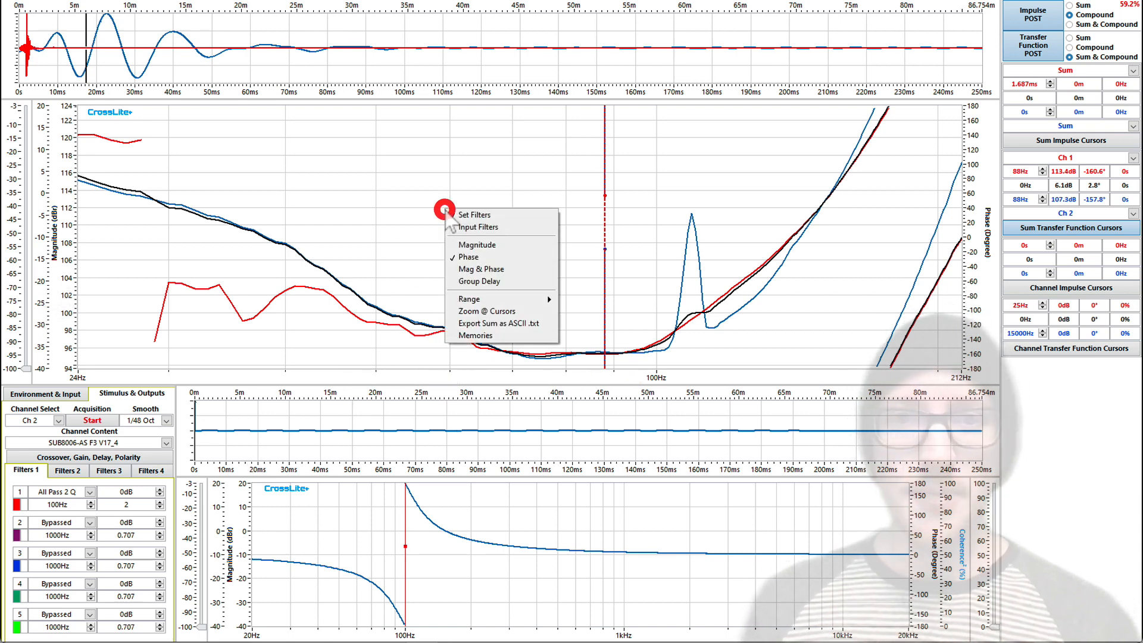
pyautogui.click(552, 269)
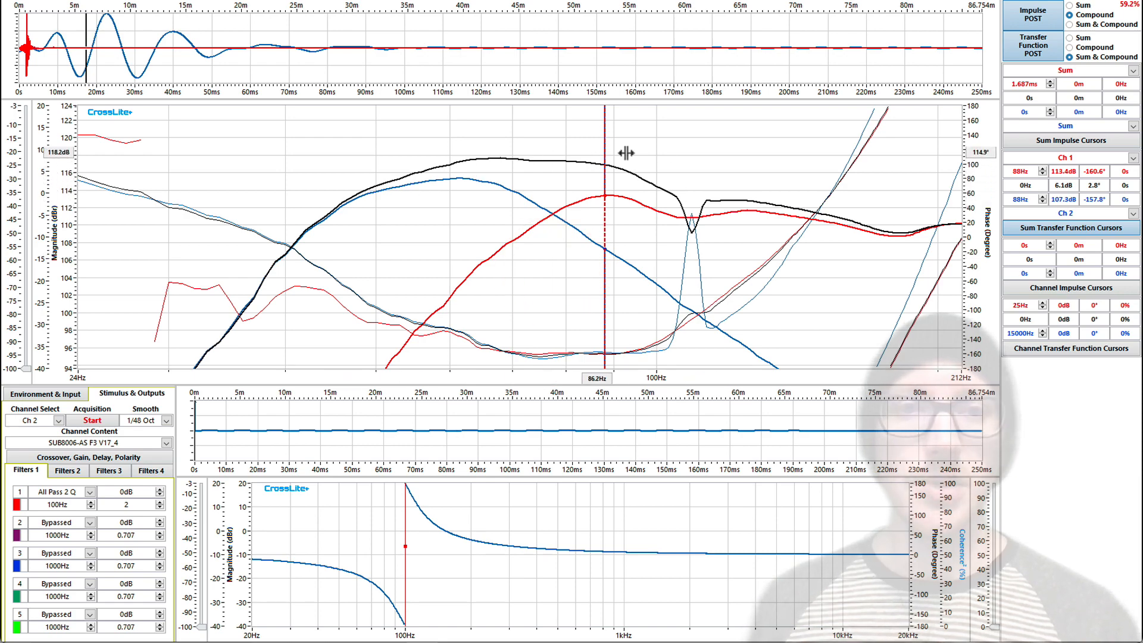
pyautogui.rightClick(481, 172)
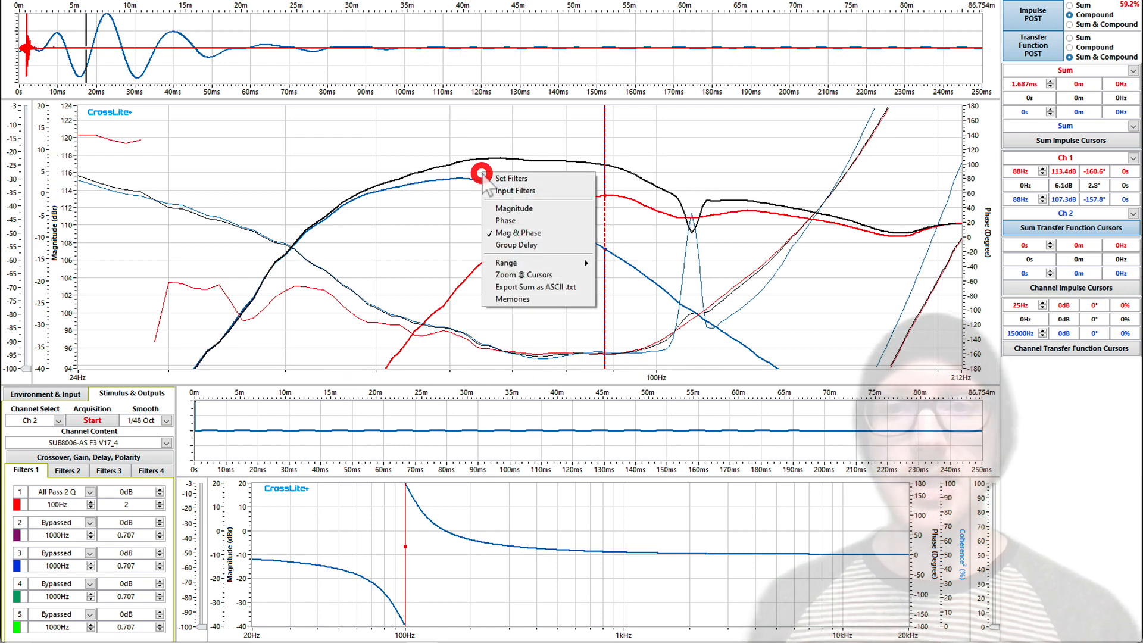
pyautogui.click(519, 298)
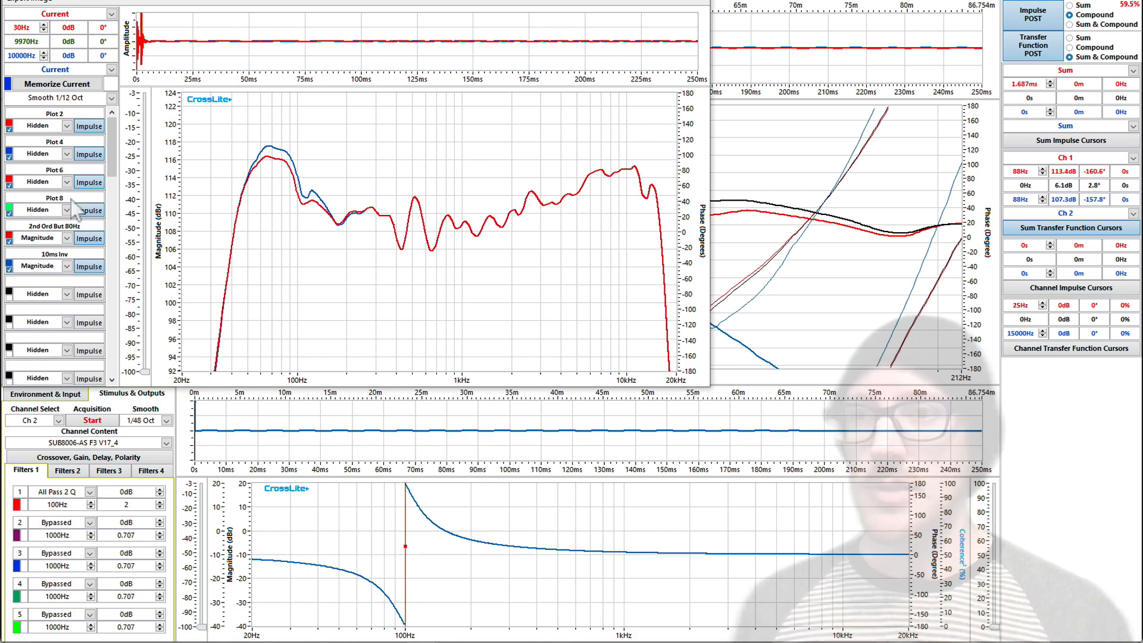
pyautogui.click(90, 86)
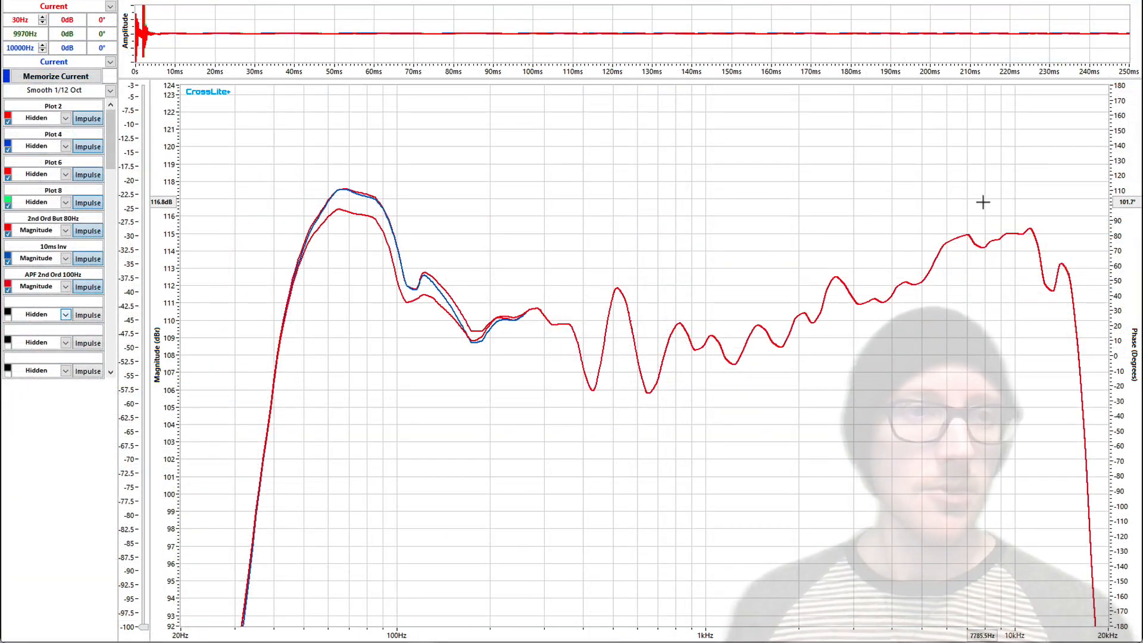
# - Show the memories plot's cursors, place them at 32 Hz and 216 Hz, and zoom the plot to that range
pyautogui.rightClick(621, 178)
pyautogui.click(639, 186)
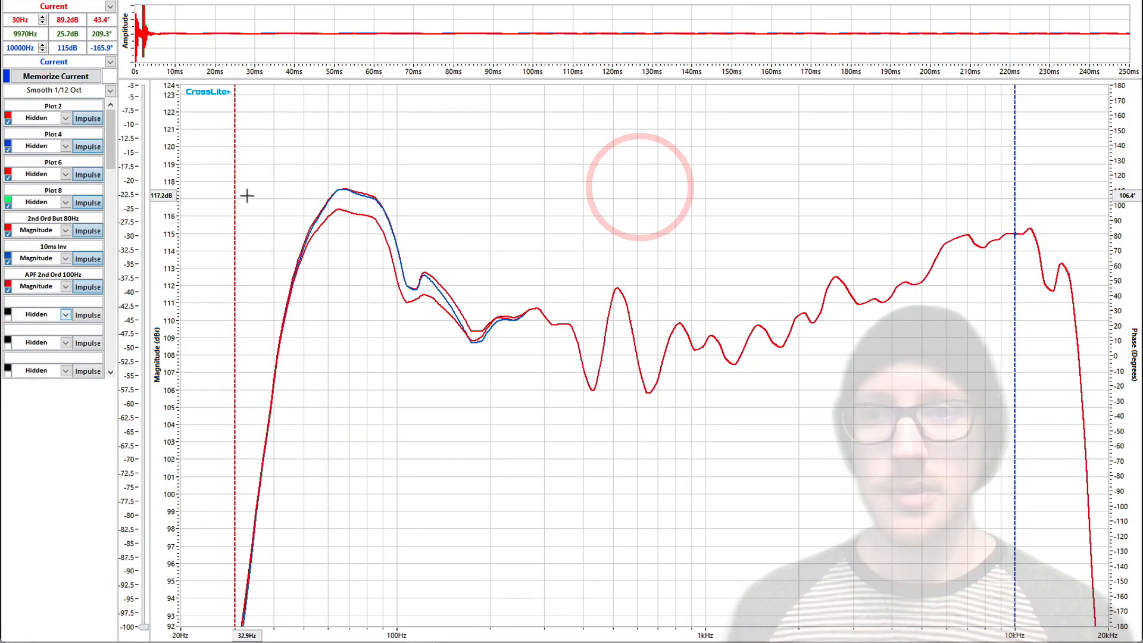
pyautogui.moveTo(235, 195); pyautogui.dragTo(243, 196)
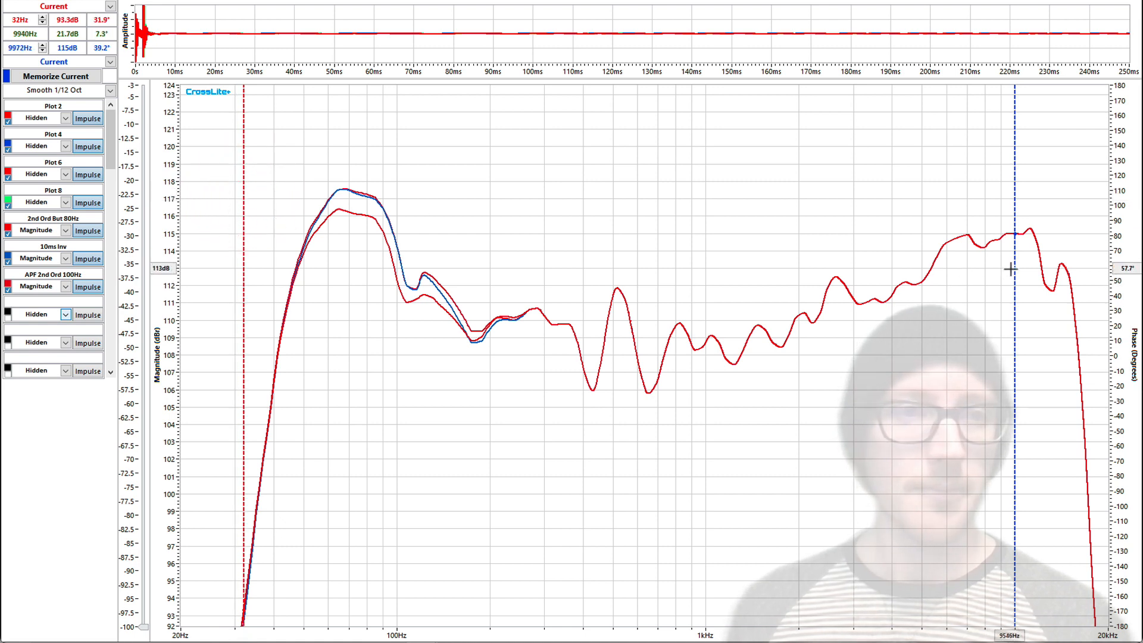
pyautogui.moveTo(1014, 269); pyautogui.dragTo(499, 290)
pyautogui.rightClick(420, 287)
pyautogui.click(443, 321)
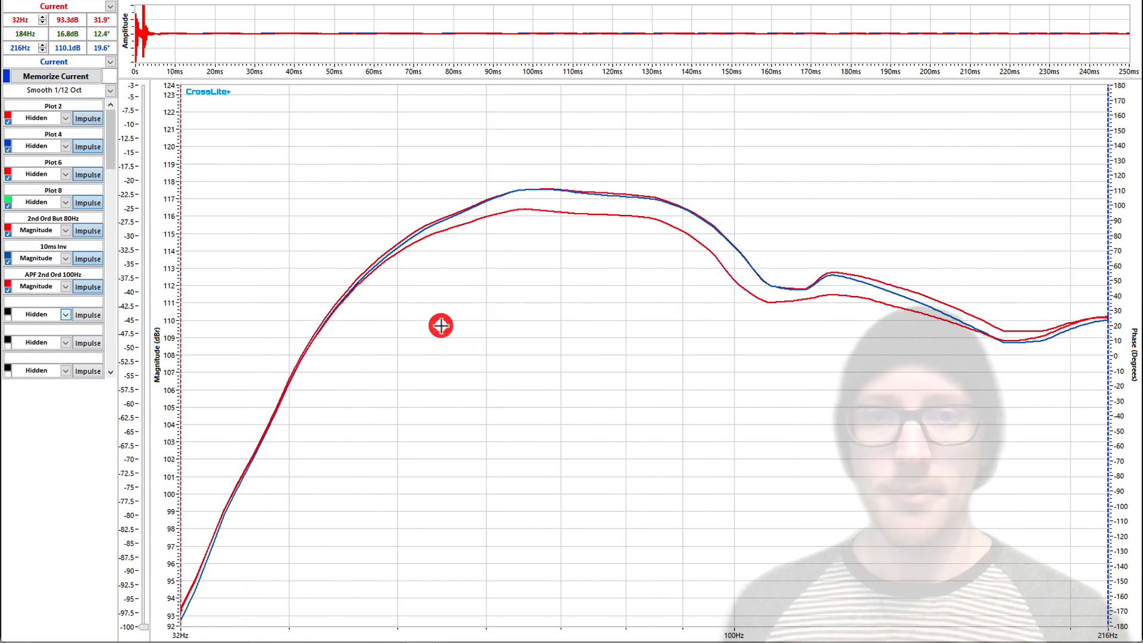
pyautogui.rightClick(225, 186)
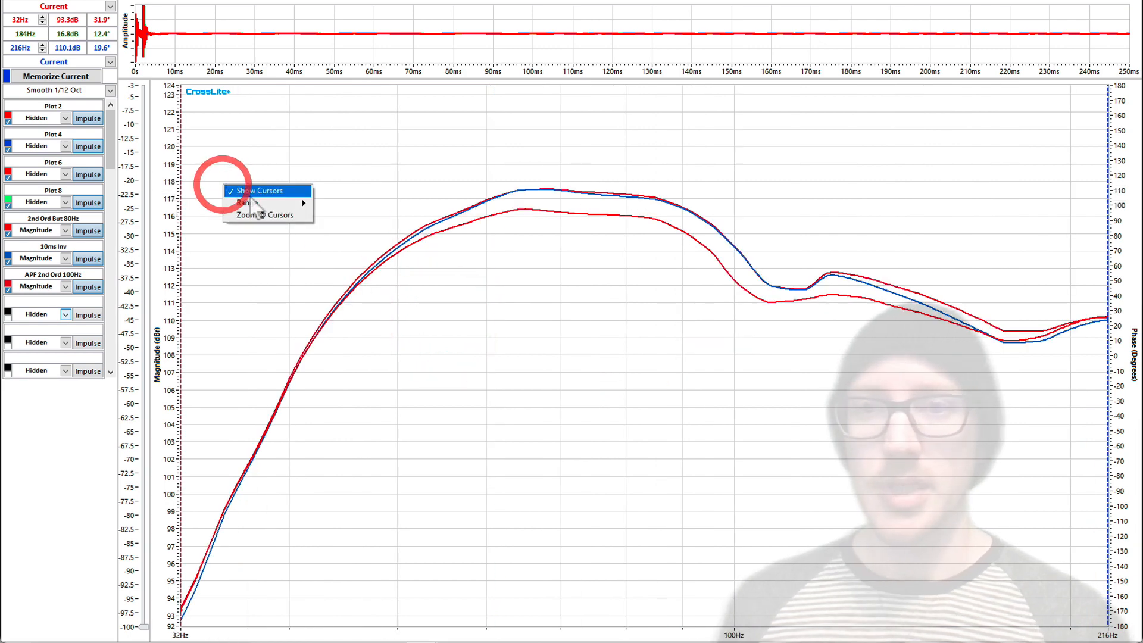
pyautogui.moveTo(258, 205)
pyautogui.click(332, 203)
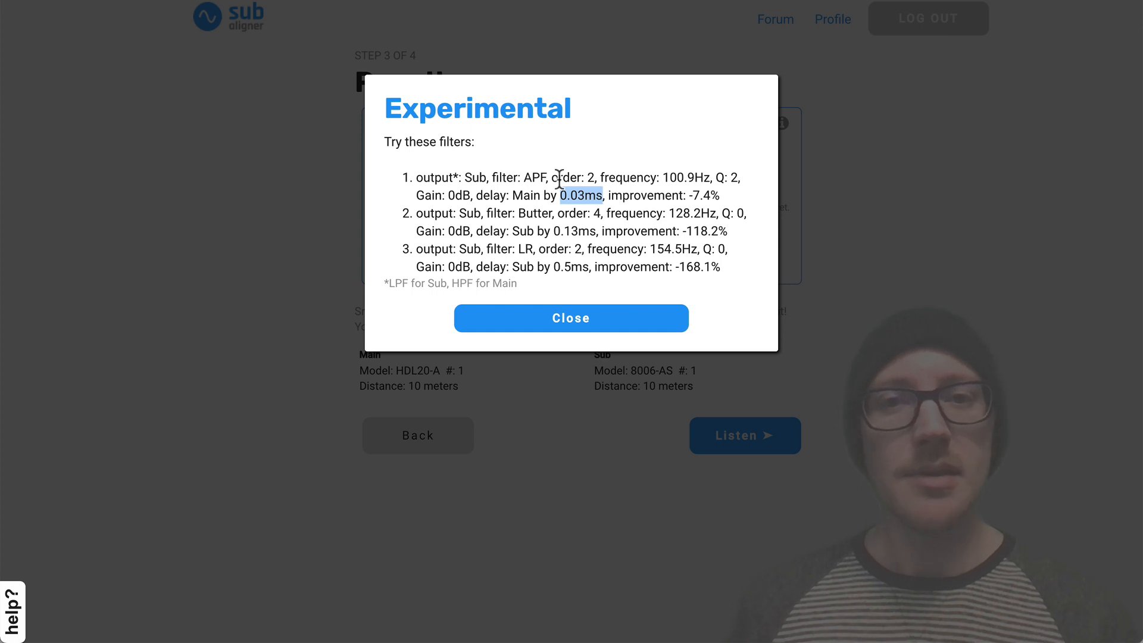
# - Switch to SubAligner and highlight the filter type and order in the second filter suggestion
pyautogui.click(551, 197)
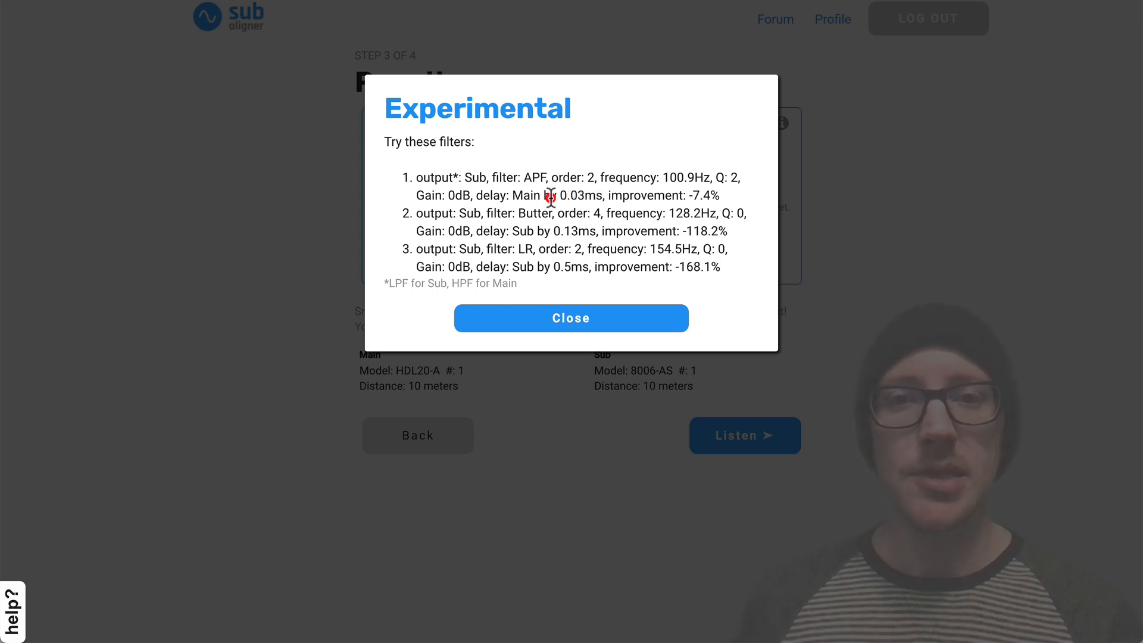
pyautogui.moveTo(518, 212); pyautogui.dragTo(639, 203)
pyautogui.click(622, 210)
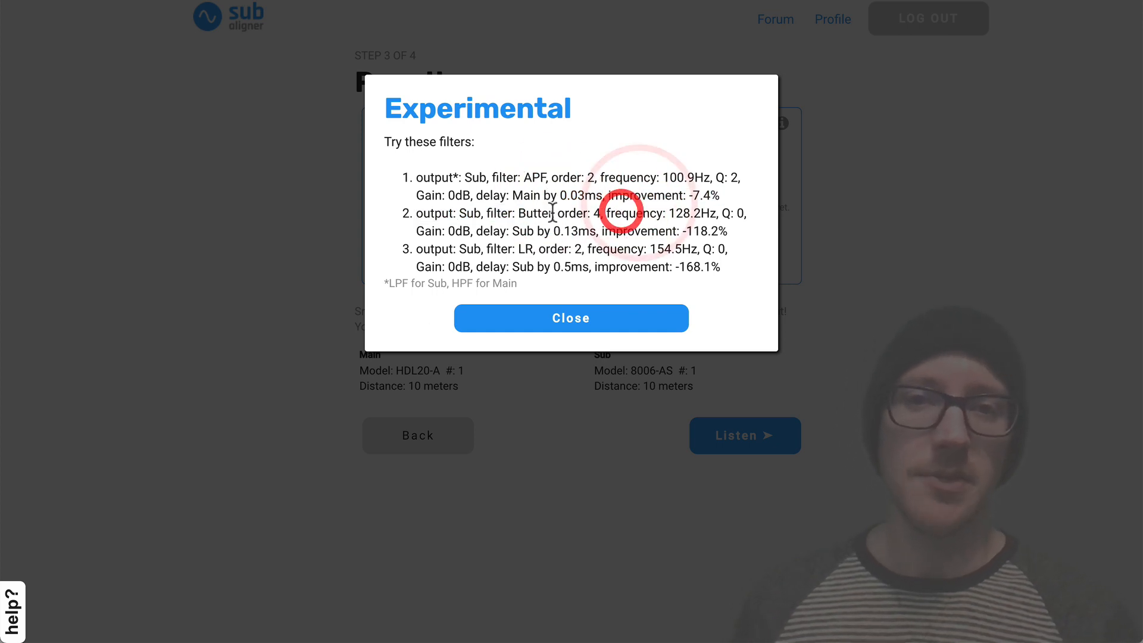
pyautogui.moveTo(517, 213); pyautogui.dragTo(683, 211)
pyautogui.click(668, 211)
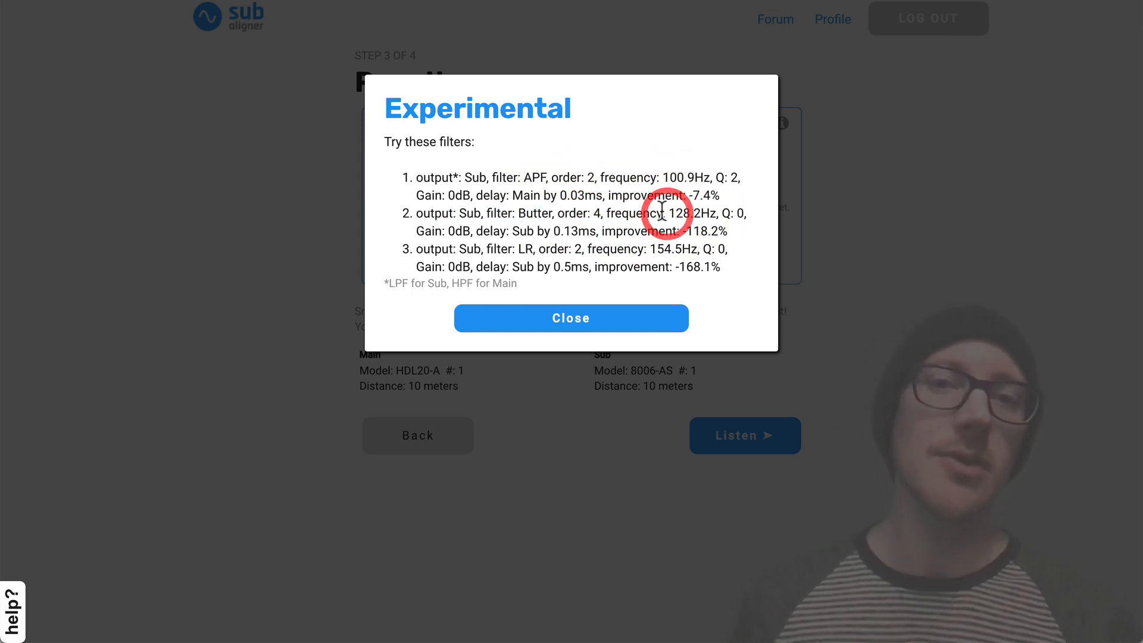
pyautogui.moveTo(519, 213); pyautogui.dragTo(598, 211)
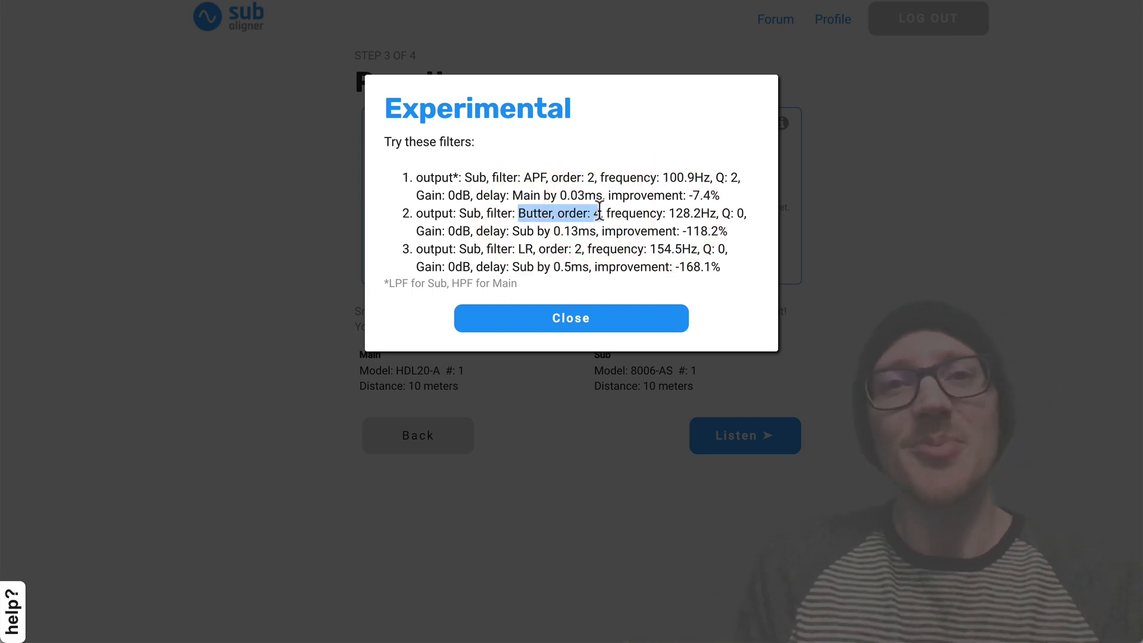